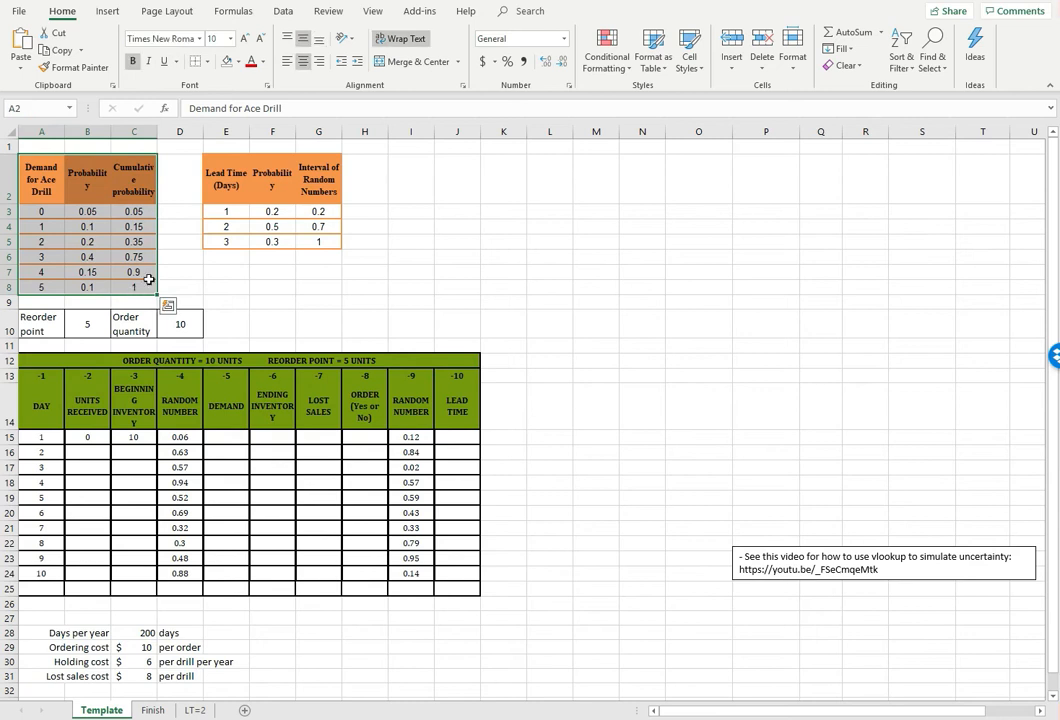
pyautogui.moveTo(214, 174); pyautogui.dragTo(326, 240)
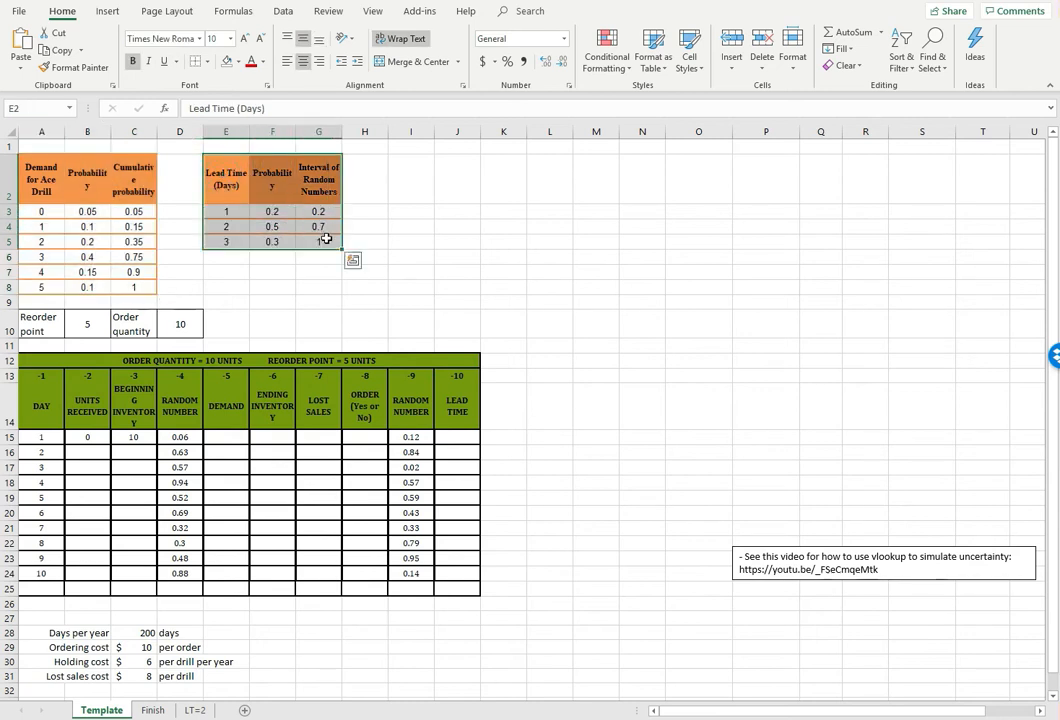
pyautogui.moveTo(50, 358); pyautogui.dragTo(383, 586)
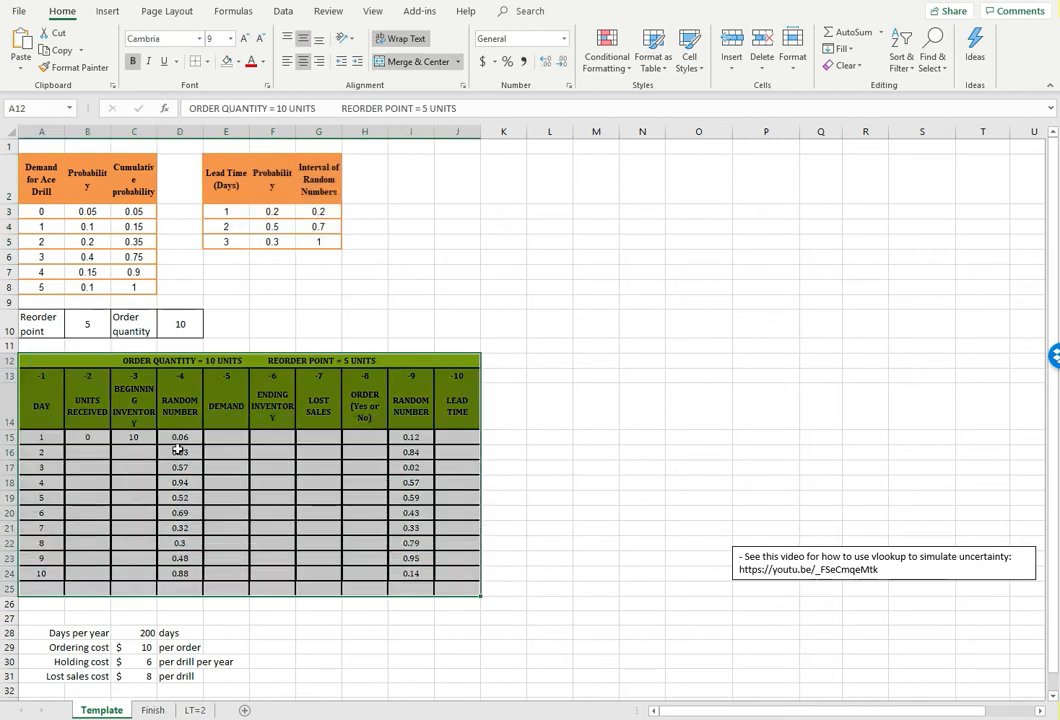
pyautogui.click(84, 323)
pyautogui.click(173, 323)
pyautogui.click(287, 325)
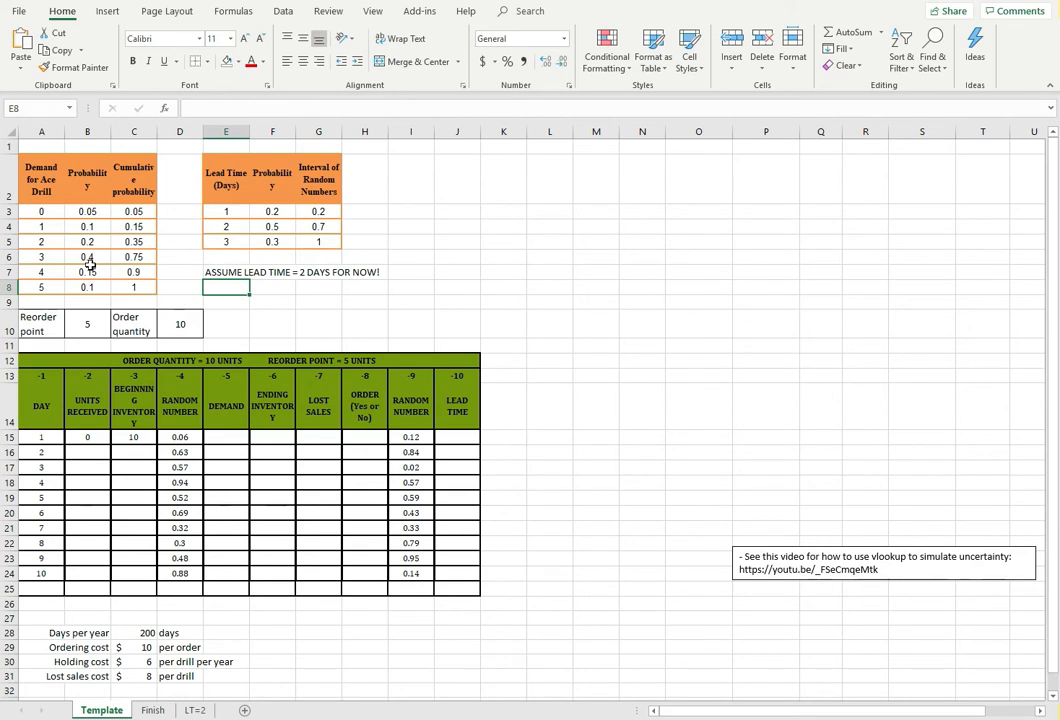
# Enter the lookup table headers "Min of bin" in P15 and "Demand" in Q15
pyautogui.click(767, 413)
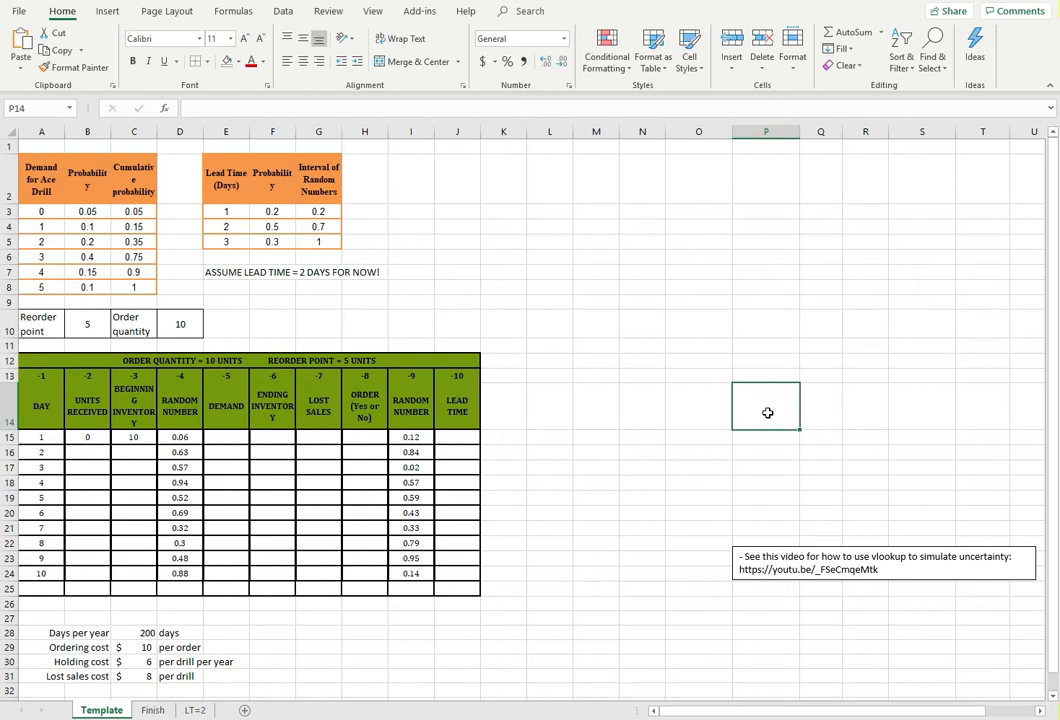
pyautogui.press('Down')
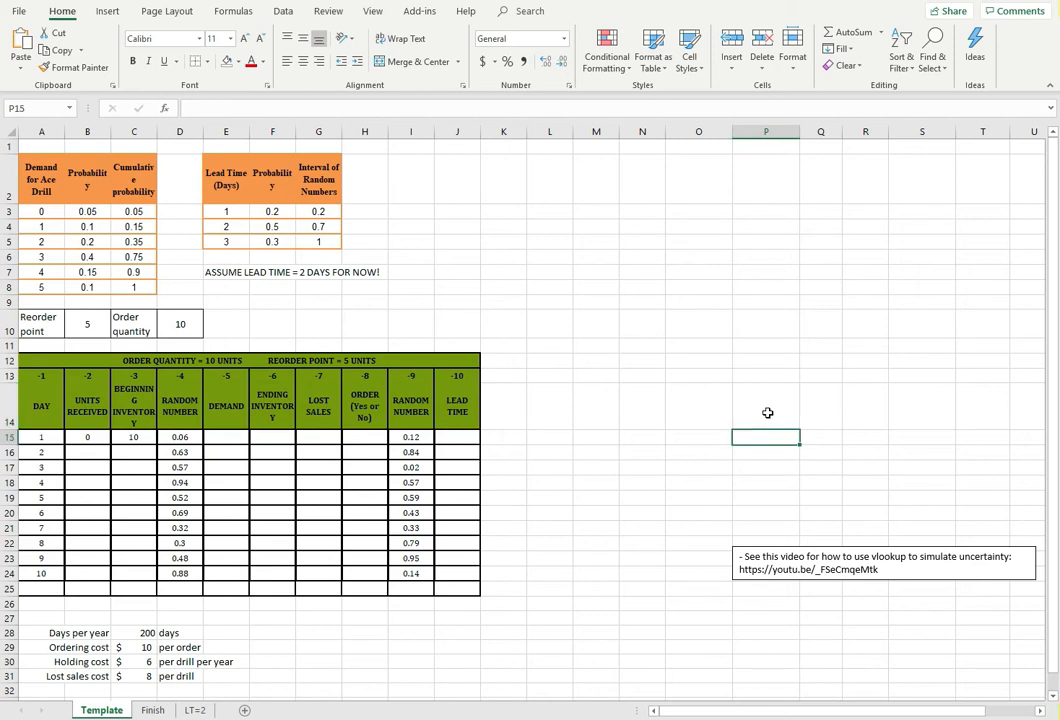
pyautogui.write('m')
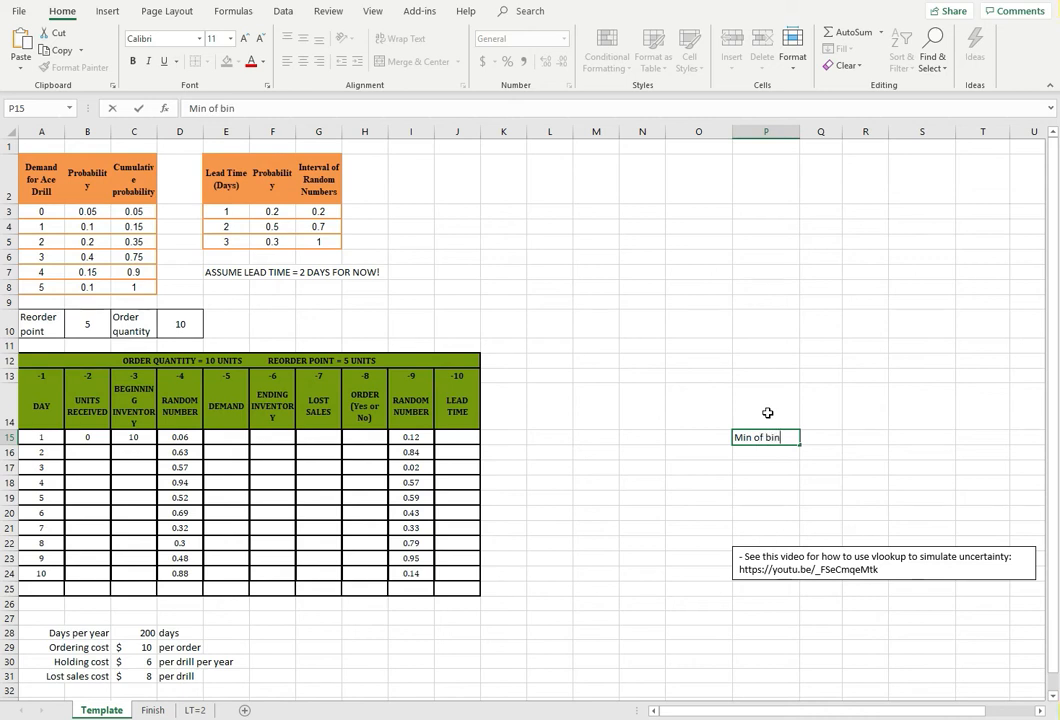
pyautogui.press('Return')
pyautogui.press('Up')
pyautogui.press('Right')
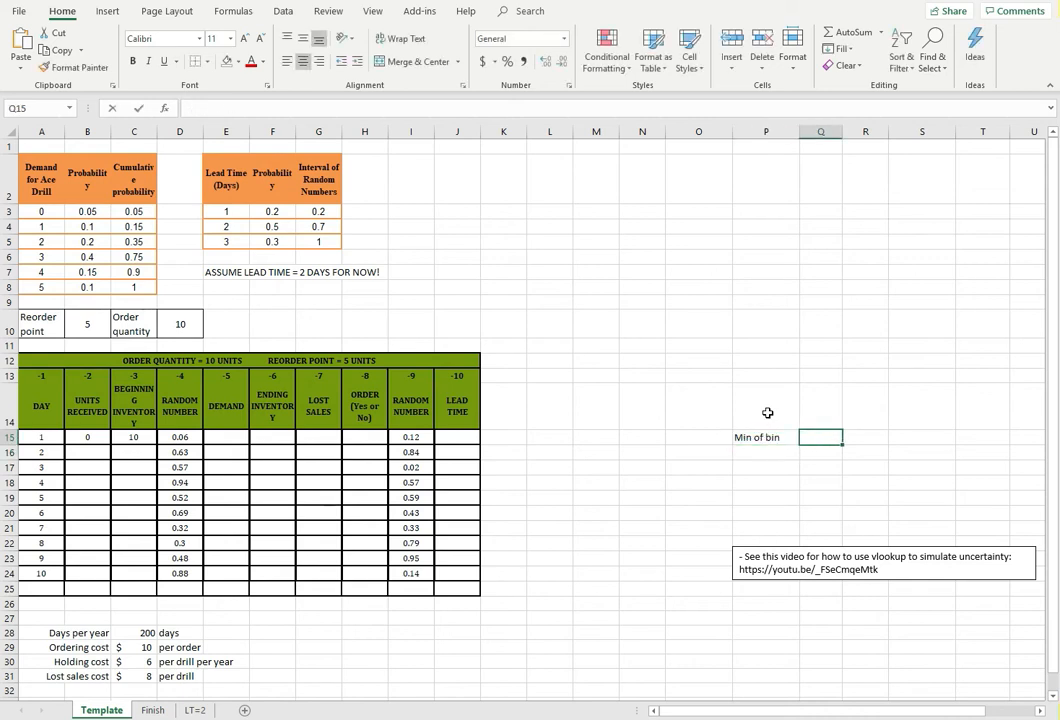
pyautogui.write('Dema')
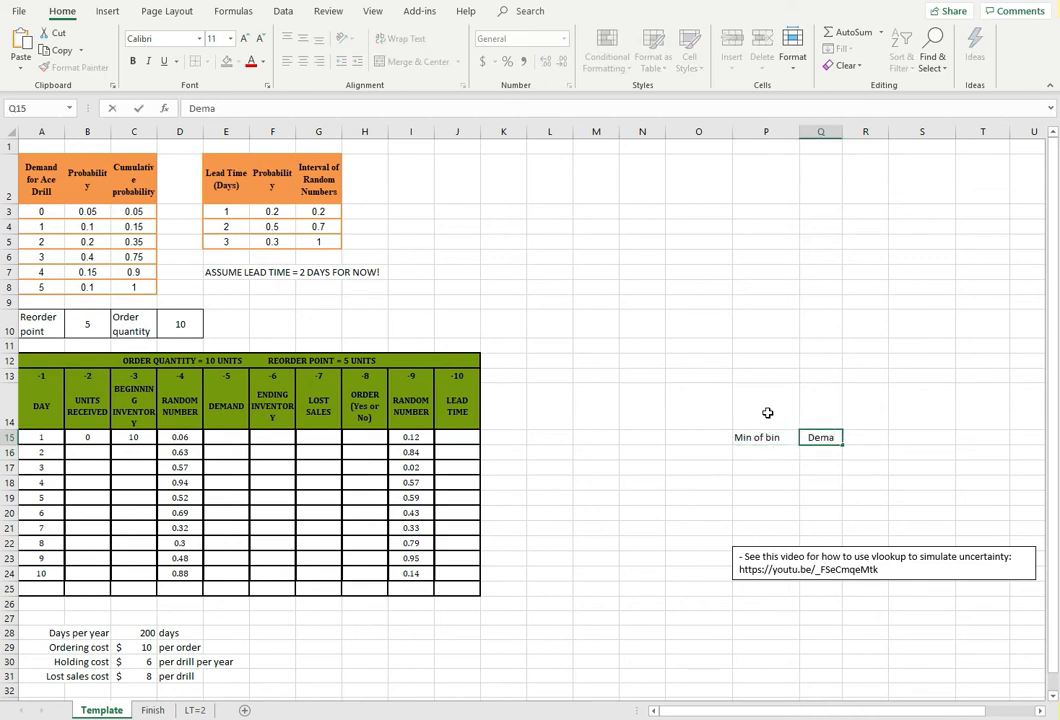
pyautogui.write('nd')
pyautogui.press('Return')
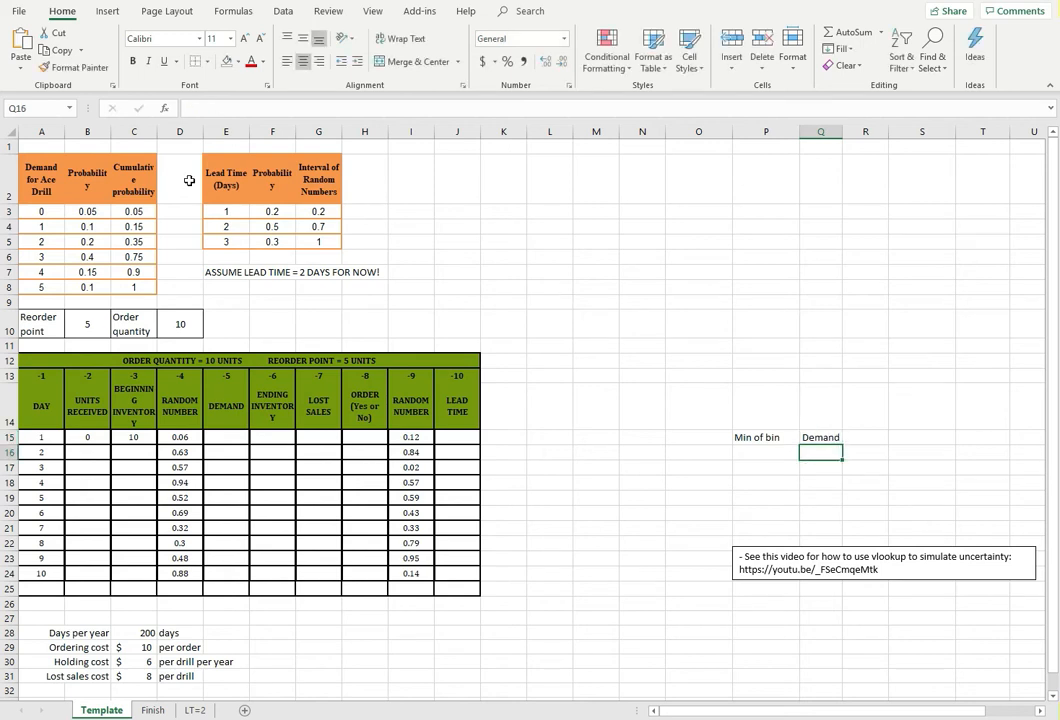
# Copy the demand values from A3:A8 and paste them as values under the Demand header, starting at Q16
pyautogui.moveTo(38, 211); pyautogui.dragTo(41, 287)
pyautogui.click(55, 50)
pyautogui.rightClick(826, 455)
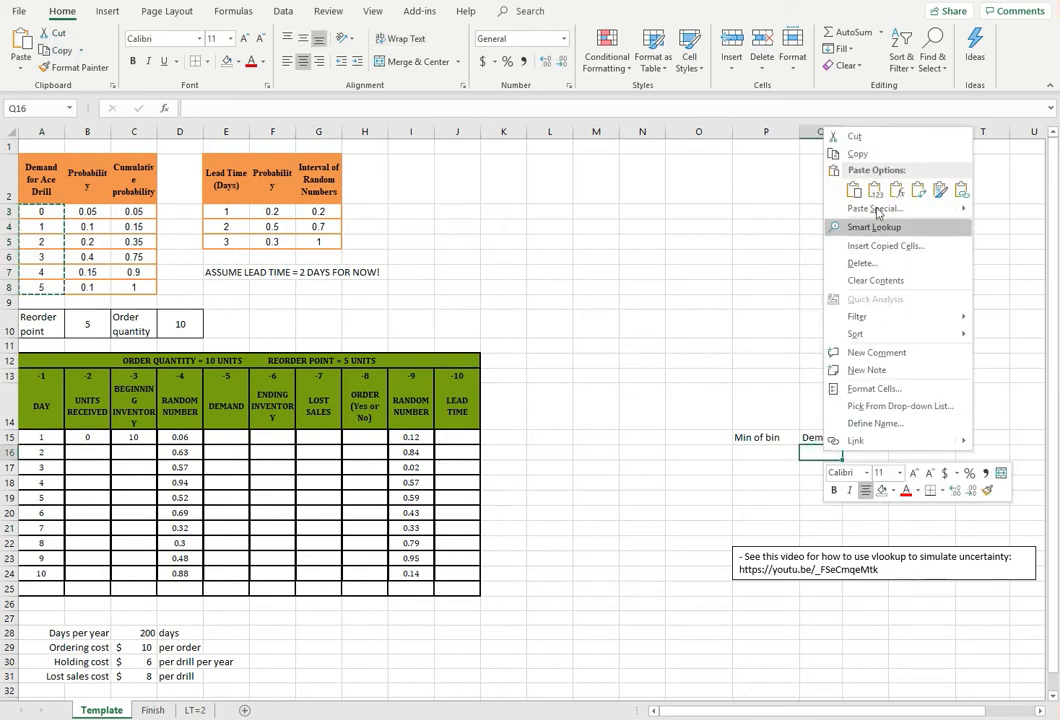
pyautogui.click(876, 193)
pyautogui.click(690, 300)
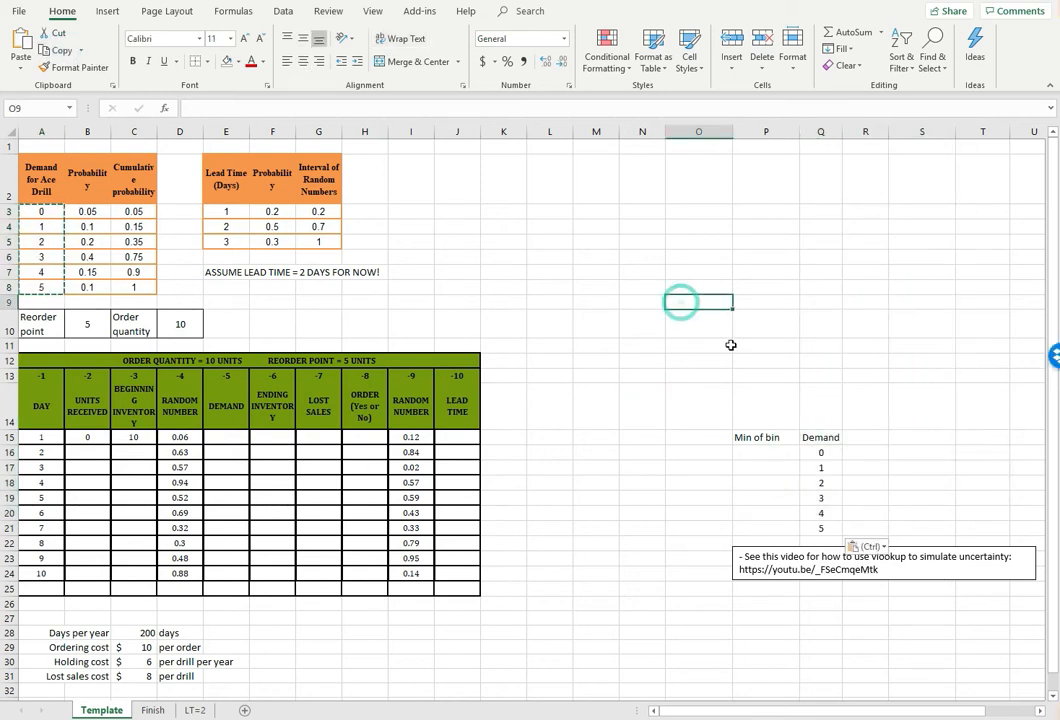
# Fill the Min of bin column with 0 in P16 and =C3 in P17, extending the formula down through P21
pyautogui.click(781, 455)
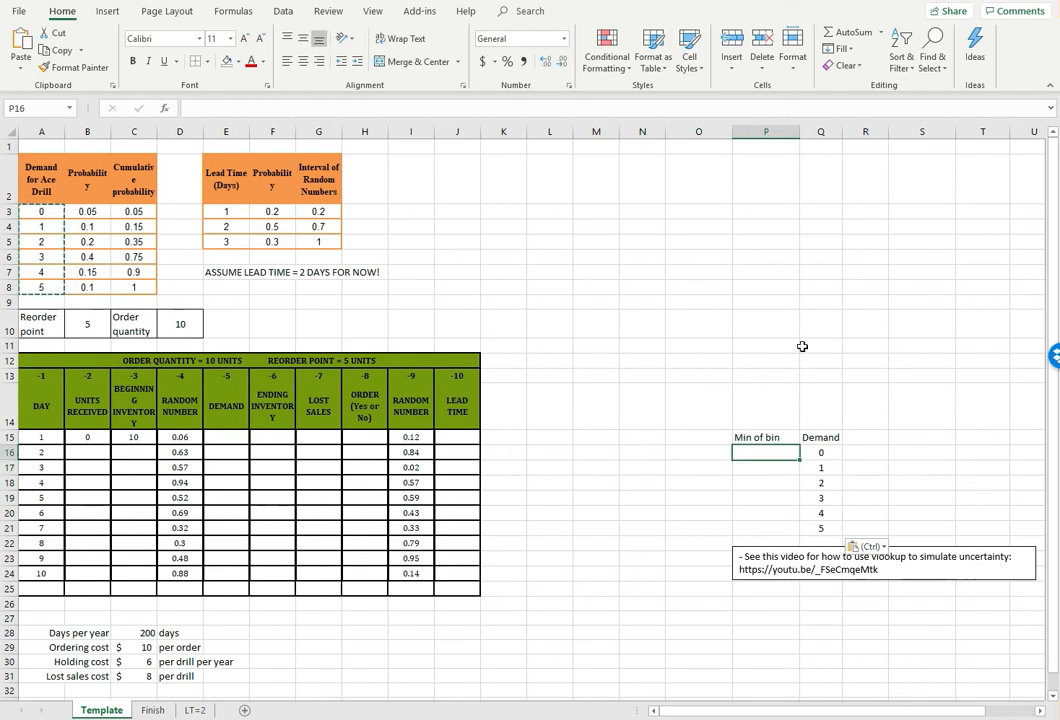
pyautogui.write('0')
pyautogui.press('Return')
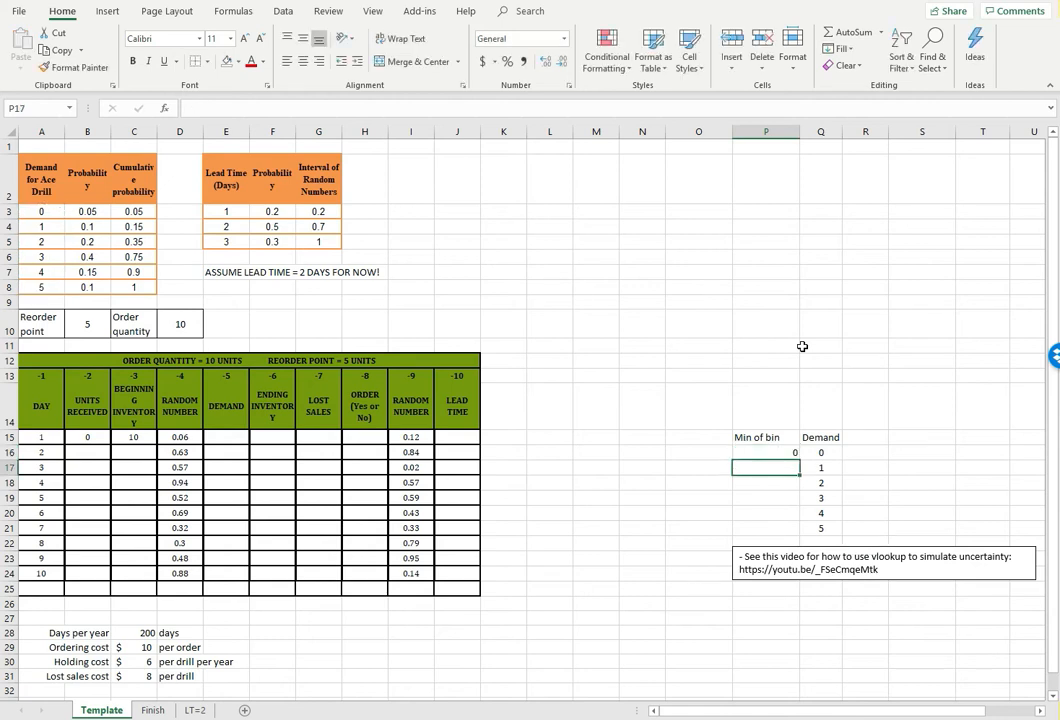
pyautogui.write('=')
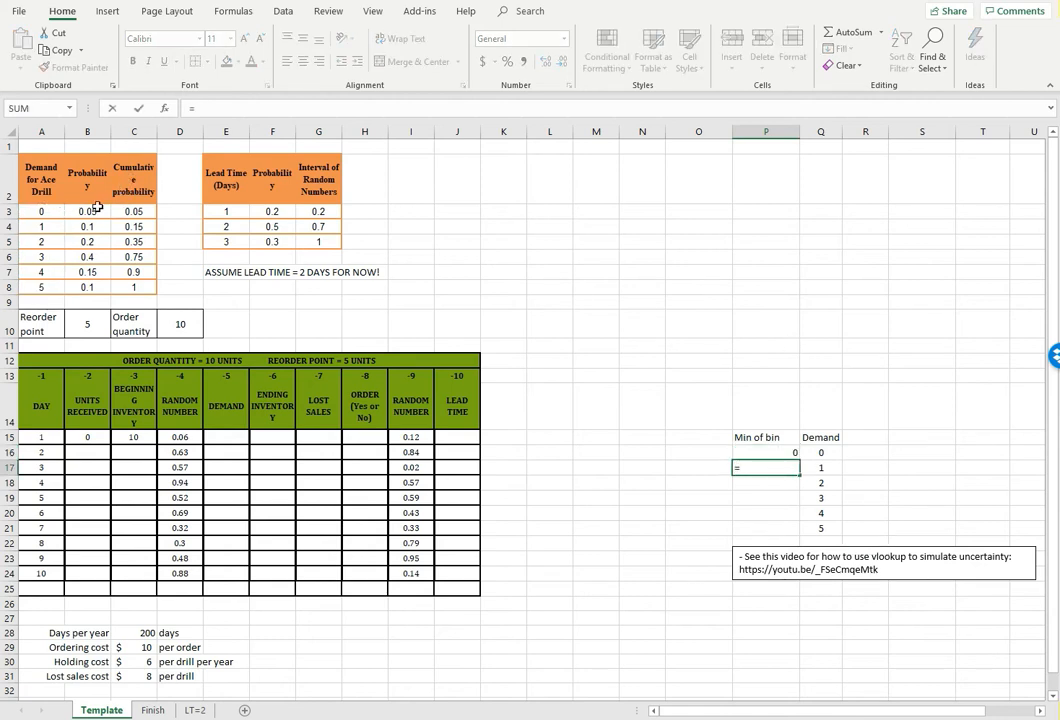
pyautogui.click(136, 210)
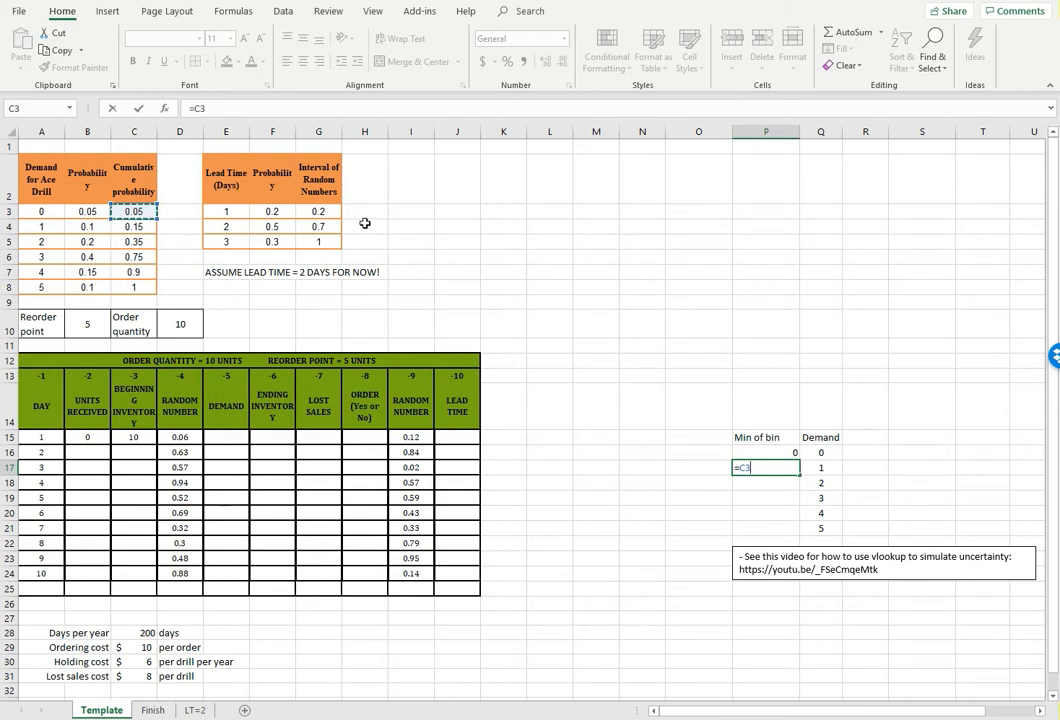
pyautogui.press('Return')
pyautogui.click(788, 468)
pyautogui.moveTo(801, 478); pyautogui.dragTo(801, 528)
pyautogui.click(707, 470)
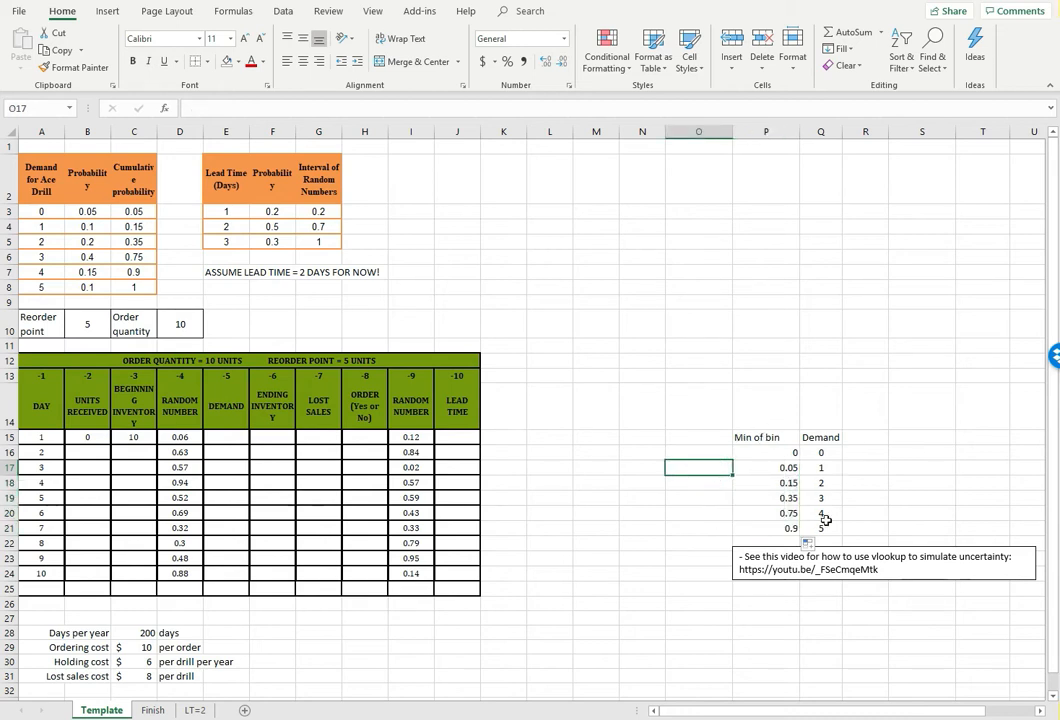
pyautogui.click(737, 614)
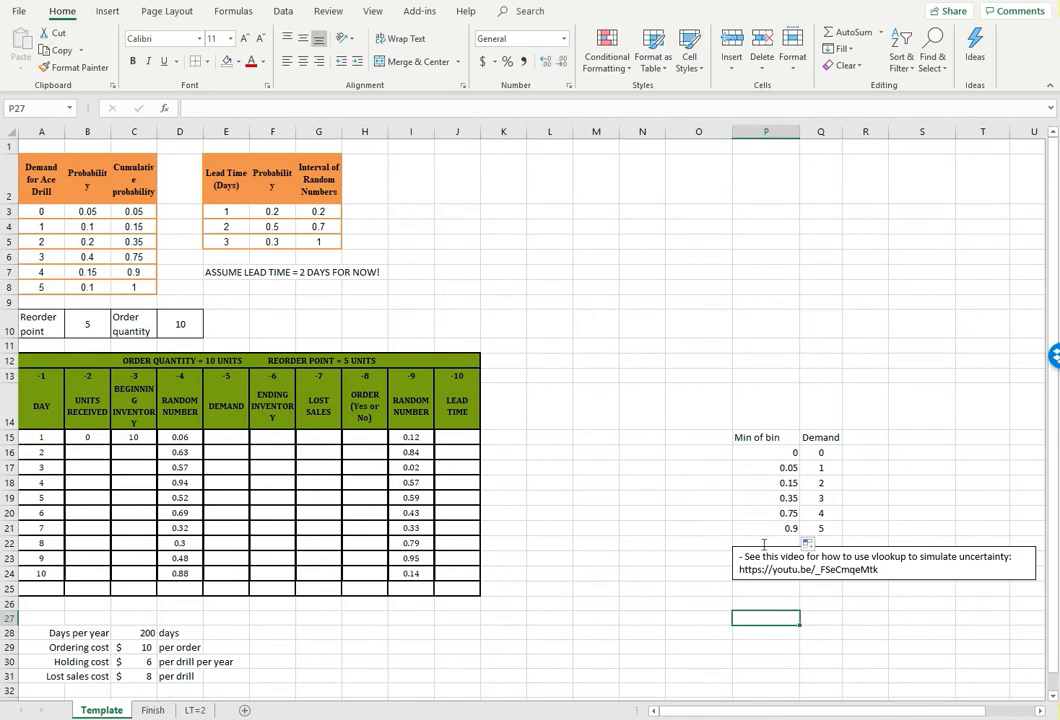
pyautogui.tripleClick(747, 561)
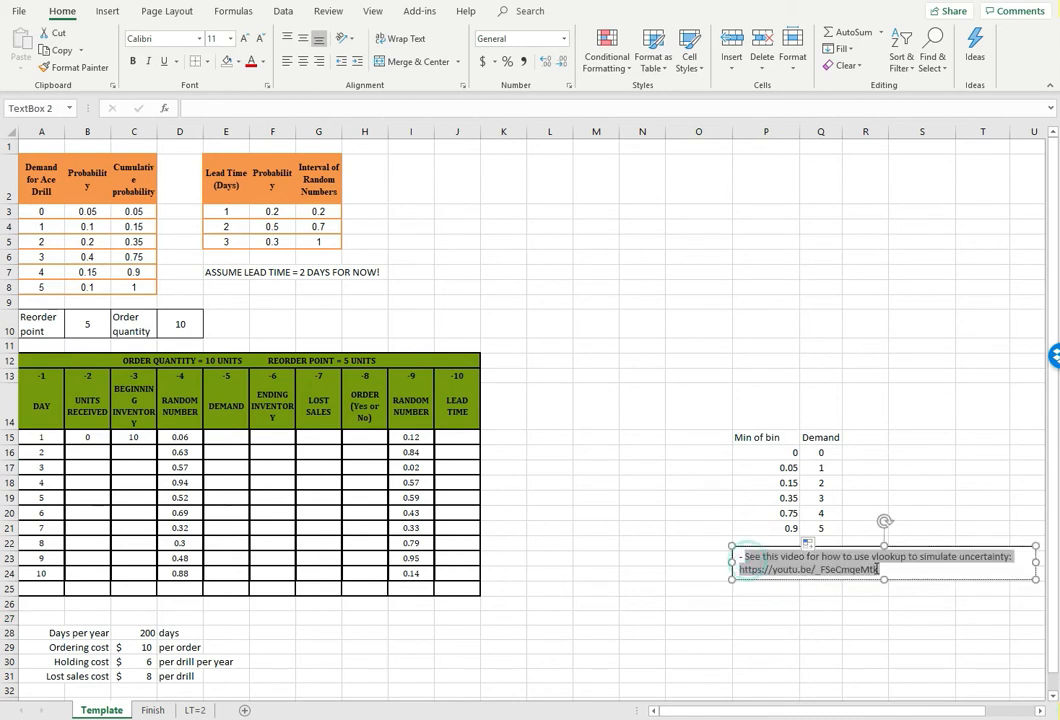
pyautogui.click(890, 481)
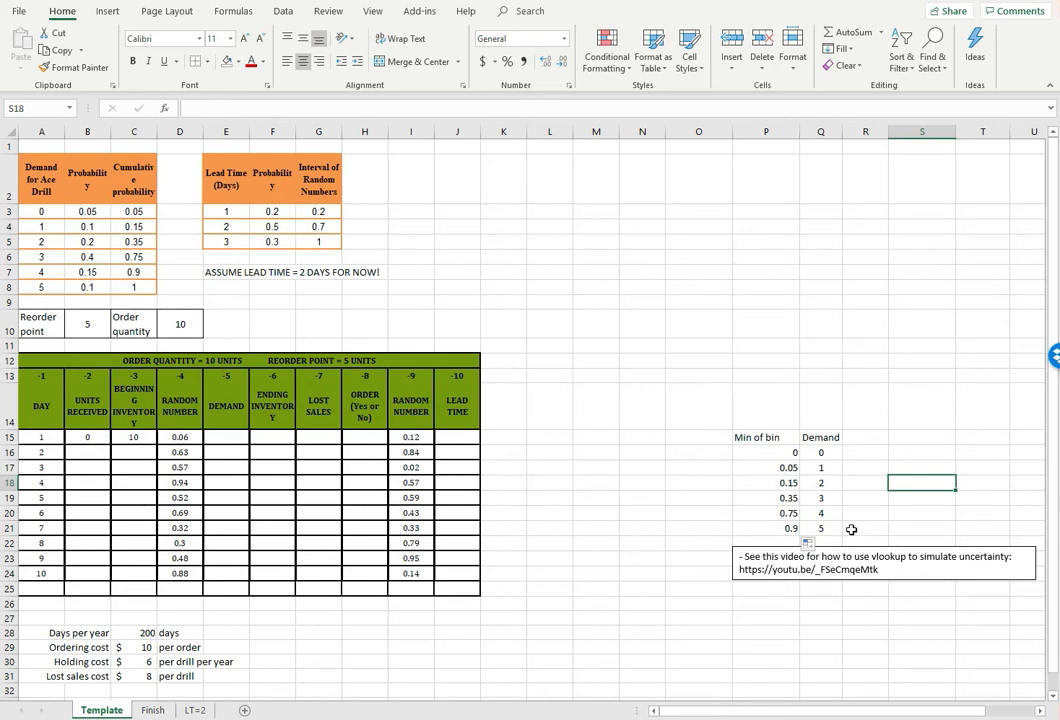
# Apply all borders to the demand lookup table in P15:Q21
pyautogui.moveTo(772, 441); pyautogui.dragTo(818, 530)
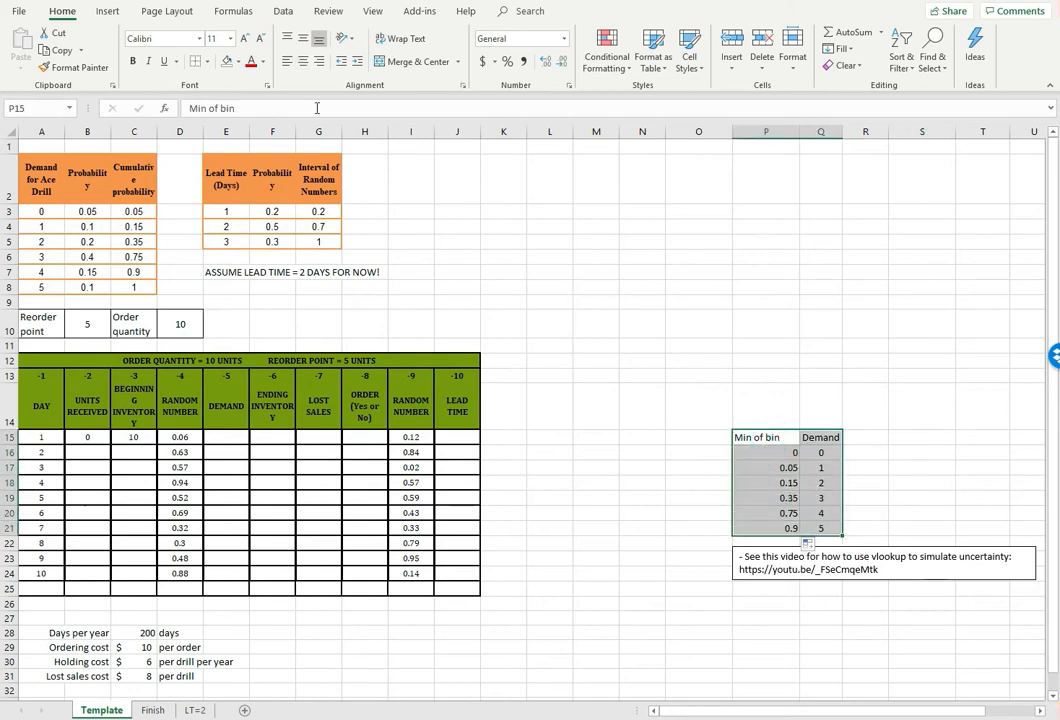
pyautogui.click(206, 61)
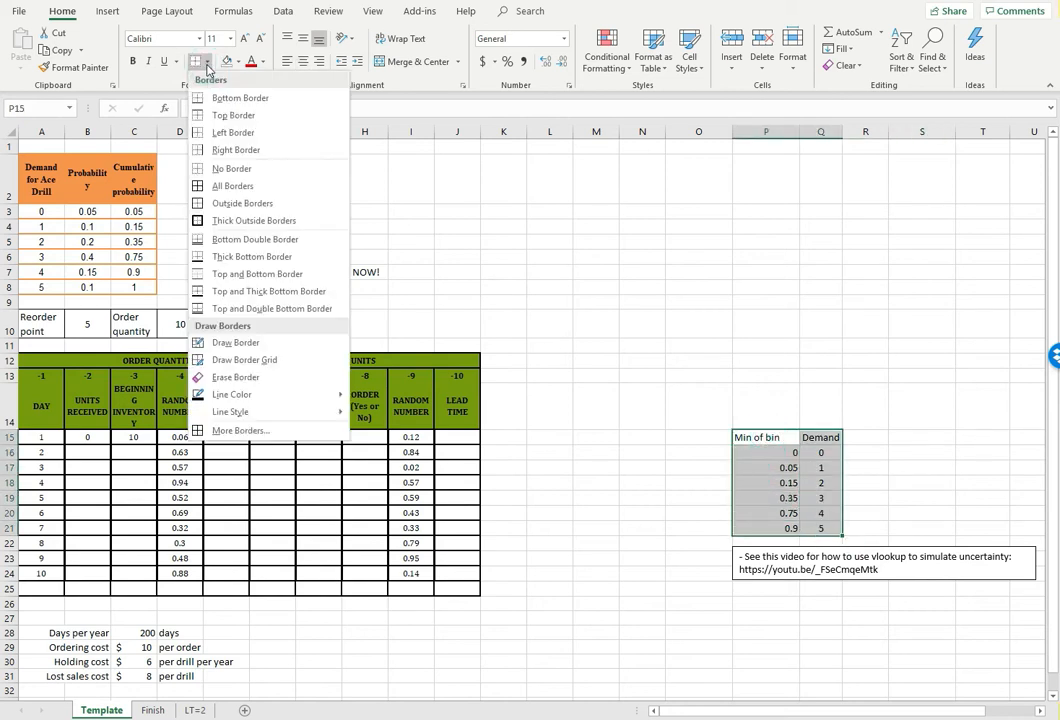
pyautogui.click(240, 186)
pyautogui.click(660, 312)
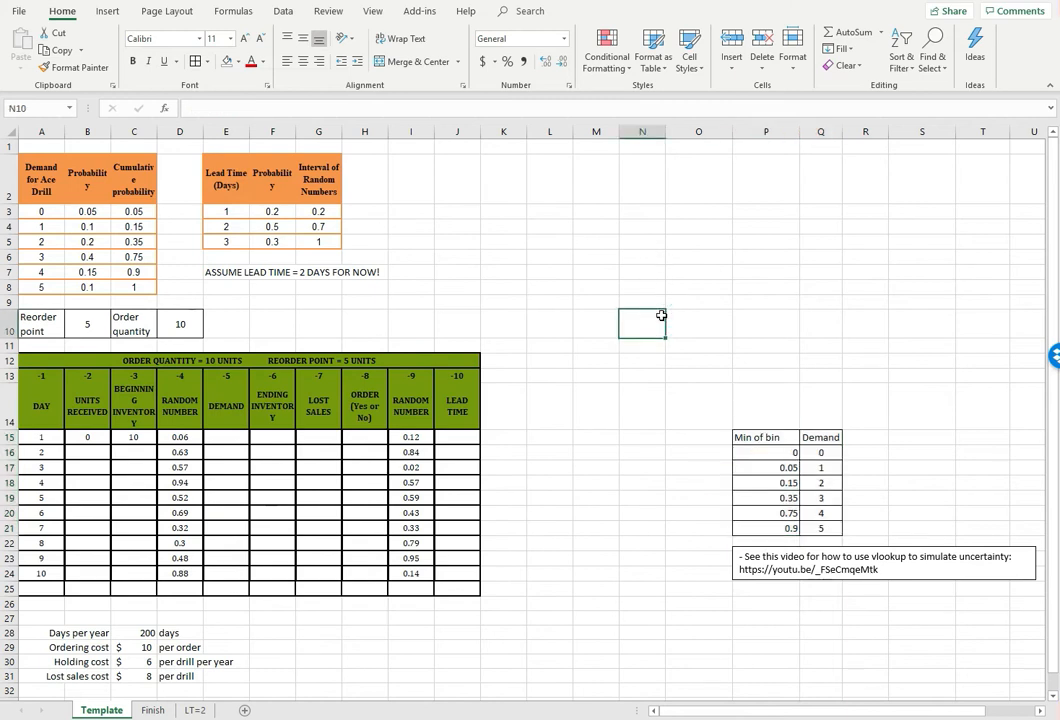
pyautogui.click(298, 292)
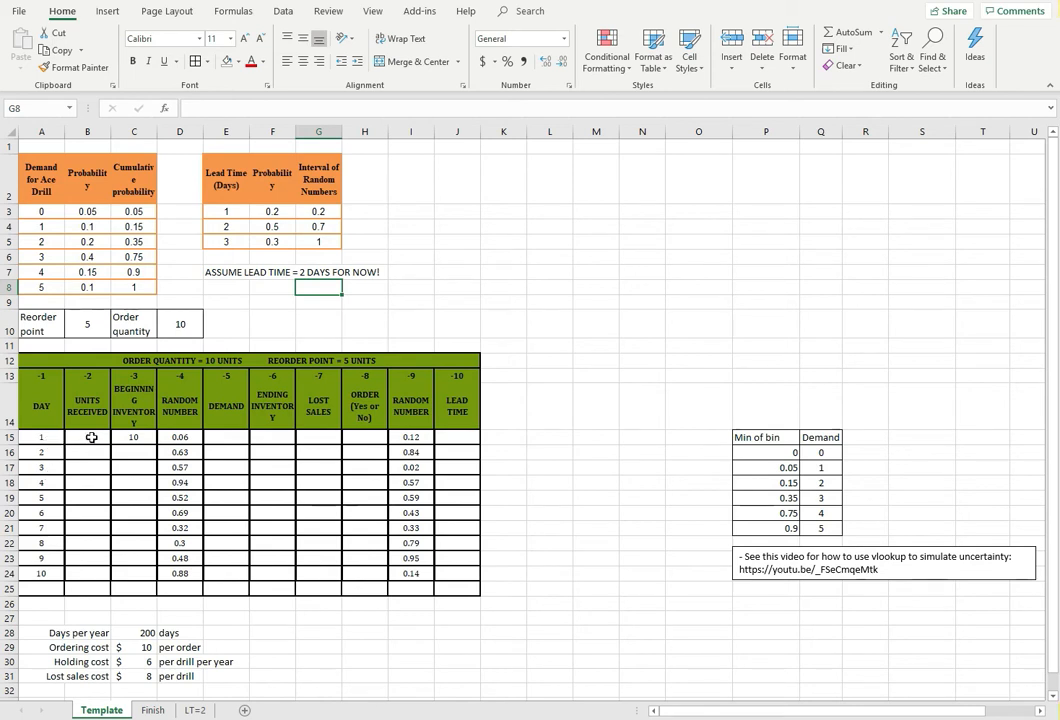
pyautogui.moveTo(86, 442); pyautogui.dragTo(450, 440)
pyautogui.click(327, 492)
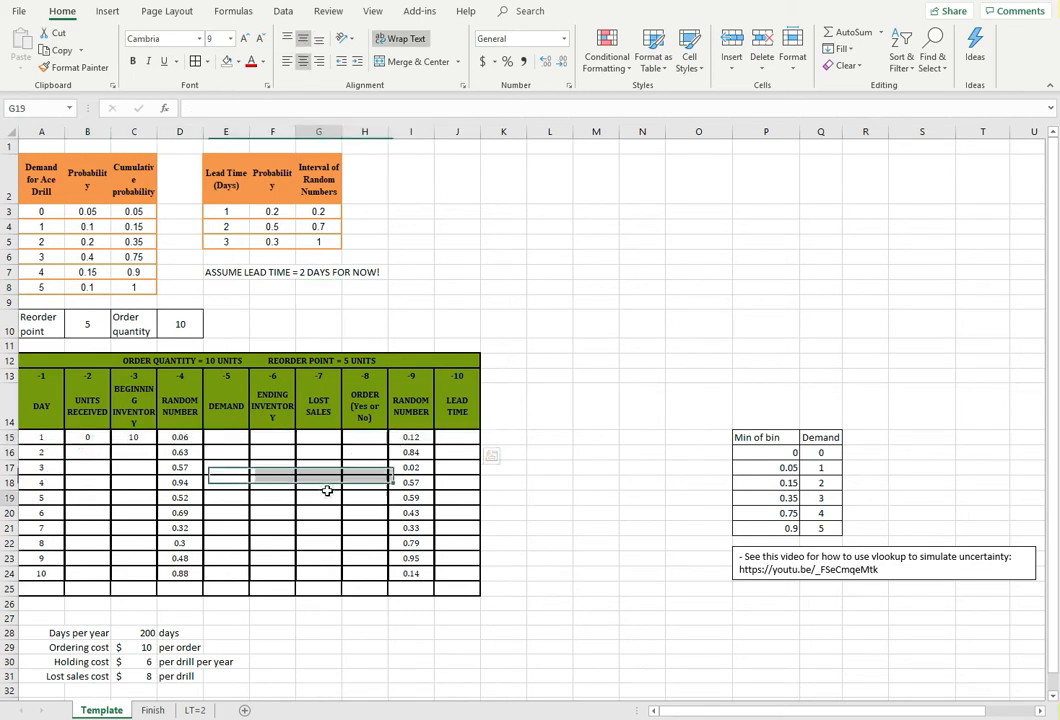
pyautogui.moveTo(91, 438); pyautogui.dragTo(337, 439)
pyautogui.click(171, 481)
pyautogui.click(87, 436)
pyautogui.click(138, 437)
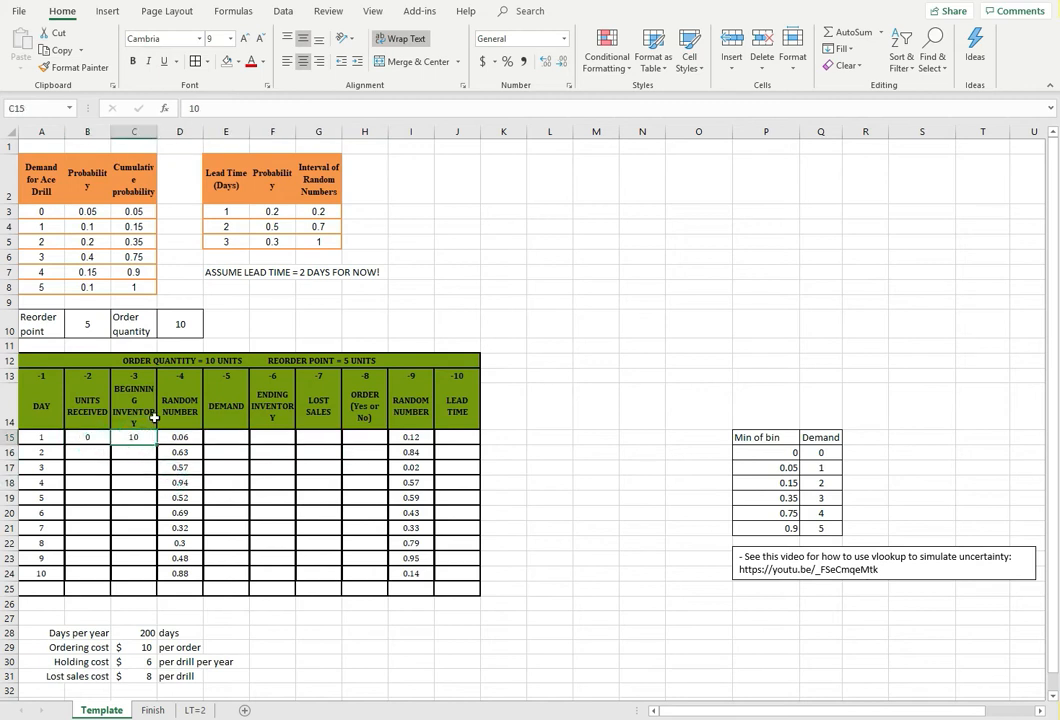
# Begin a VLOOKUP formula in day 1's demand cell E15, using the random number in D15 as the lookup value
pyautogui.press('Right')
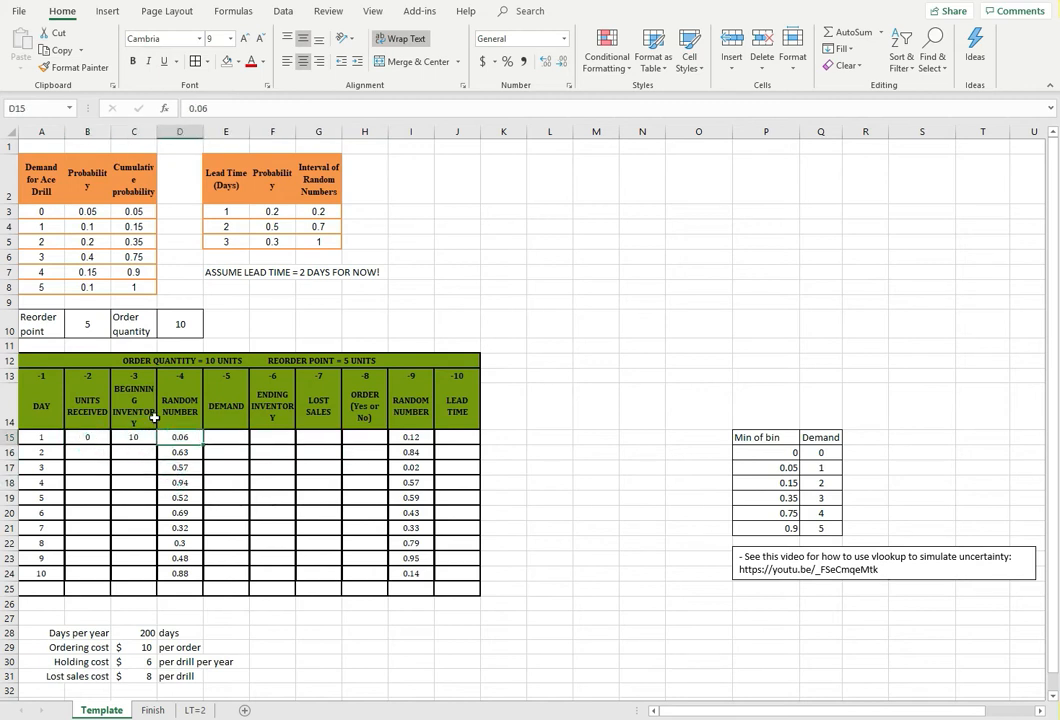
pyautogui.press('Right')
pyautogui.press('Up')
pyautogui.press('Down')
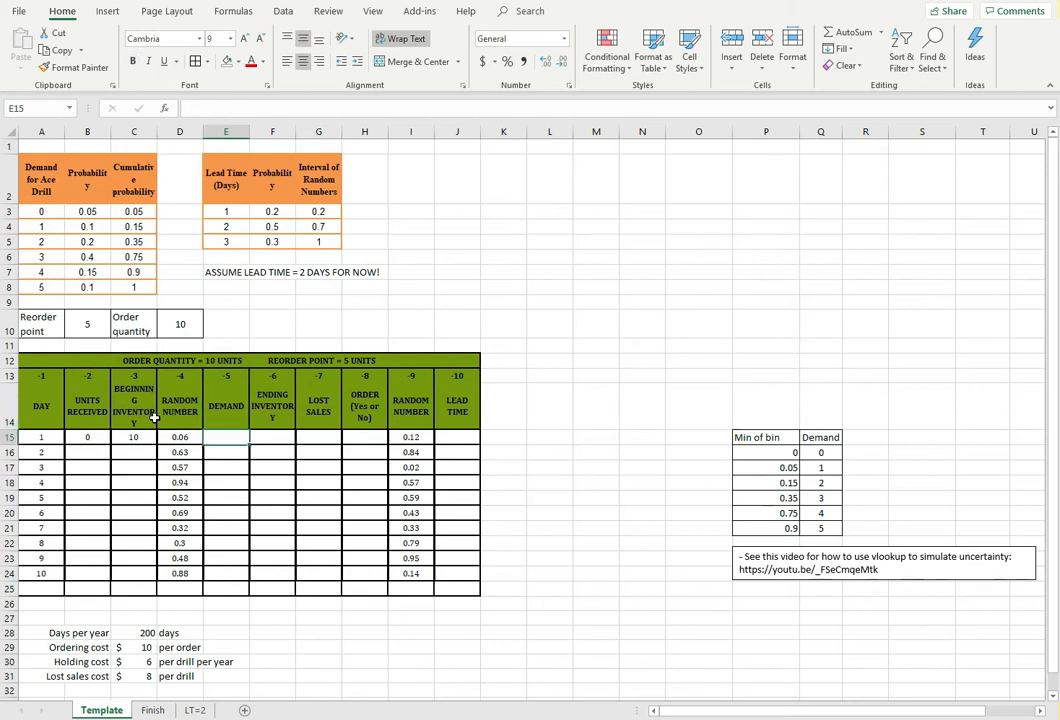
pyautogui.write('=v')
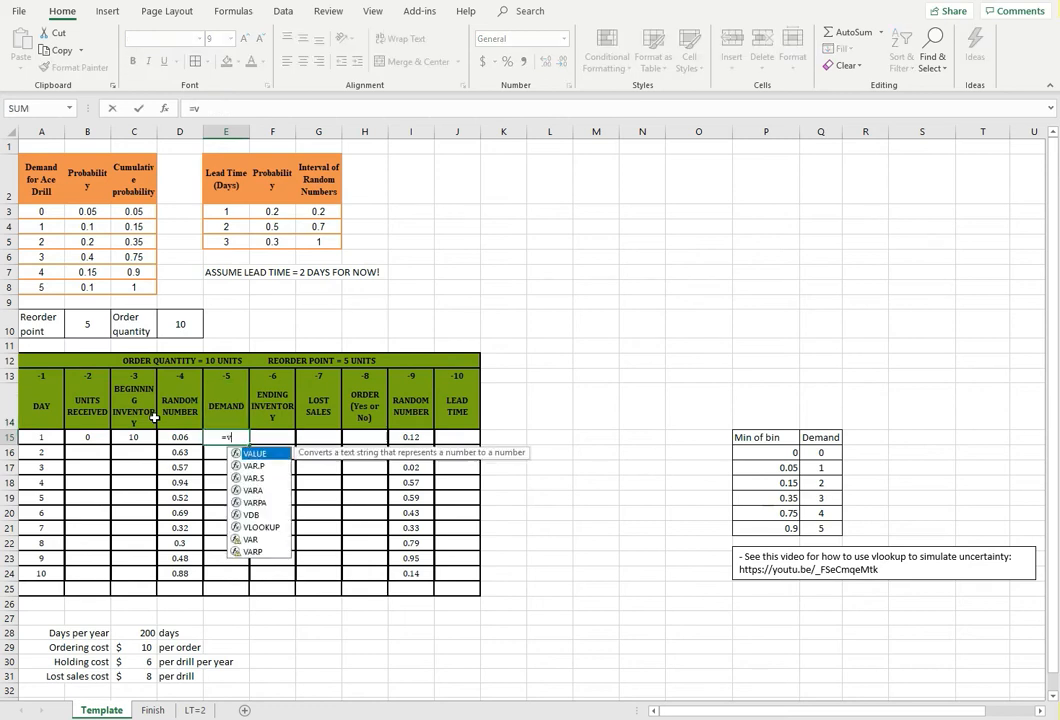
pyautogui.write('lookup')
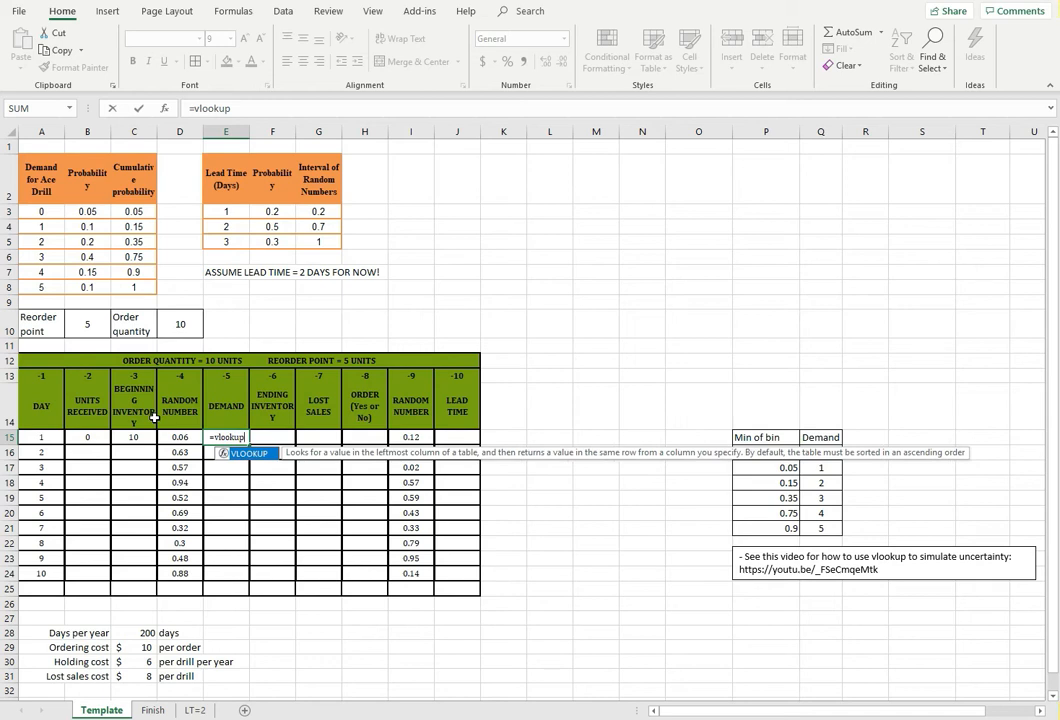
pyautogui.write('(')
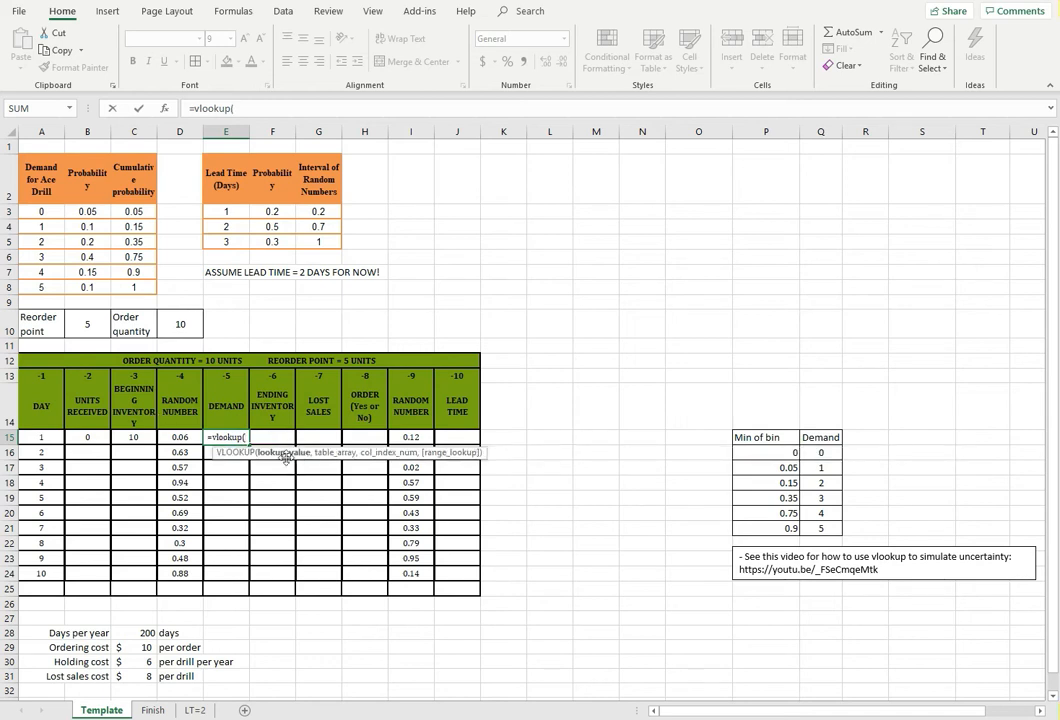
pyautogui.click(183, 437)
pyautogui.write(',')
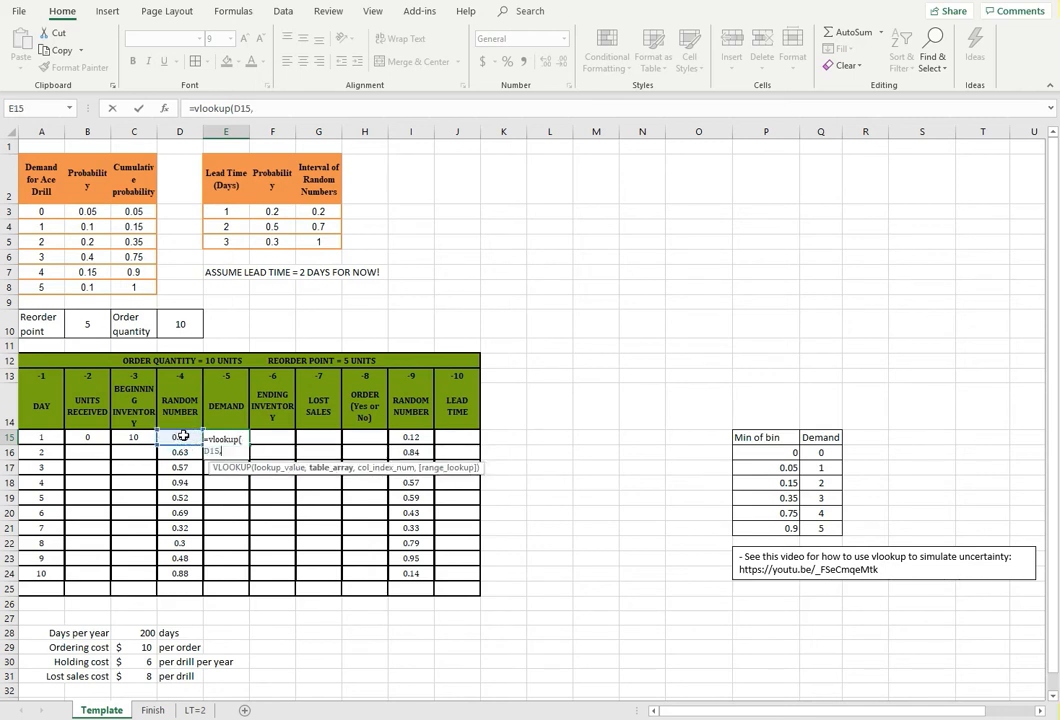
# Set the table array of E15's VLOOKUP to the demand lookup table as the absolute range $P$16:$Q$21
pyautogui.moveTo(750, 452); pyautogui.dragTo(815, 528)
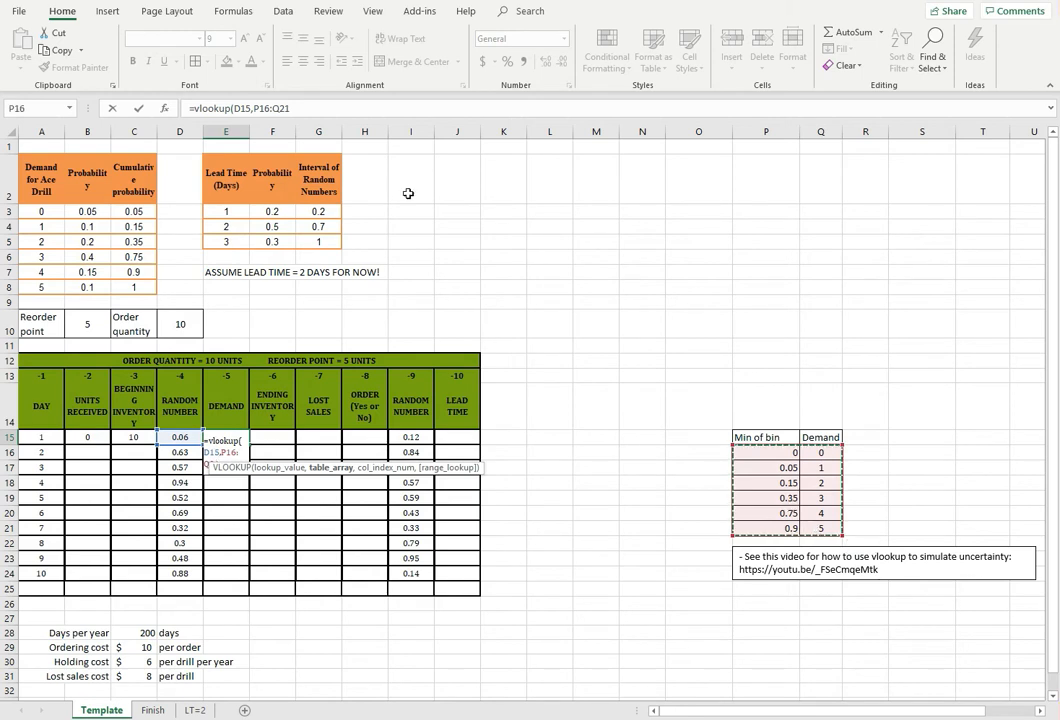
pyautogui.click(271, 109)
pyautogui.press('F4')
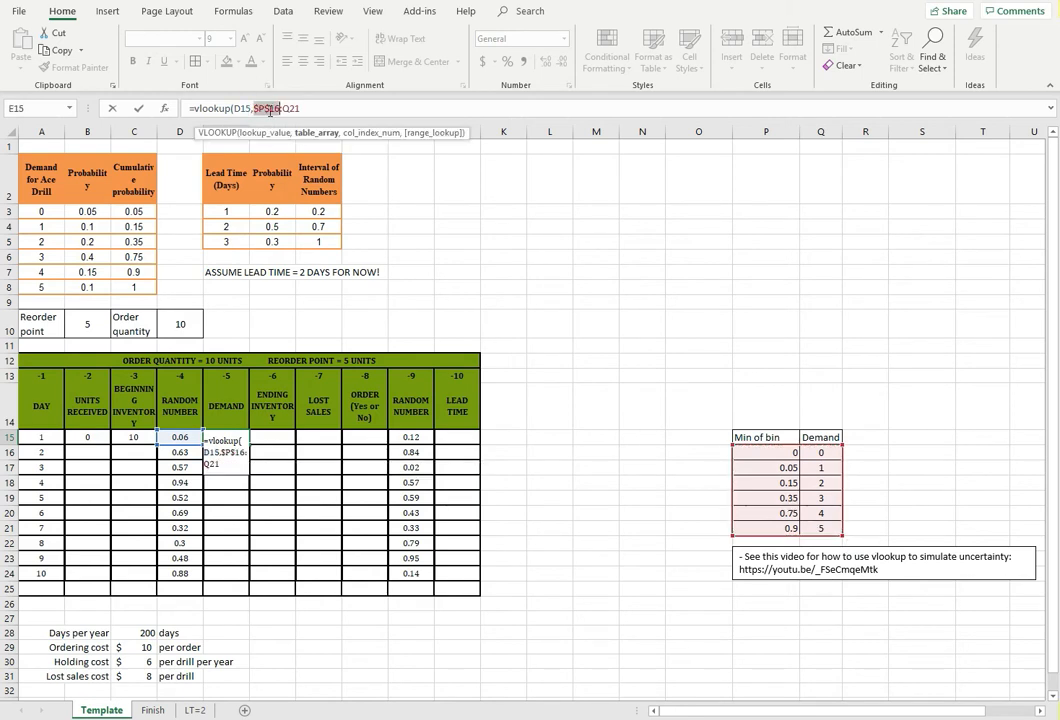
pyautogui.click(289, 108)
pyautogui.press('F4')
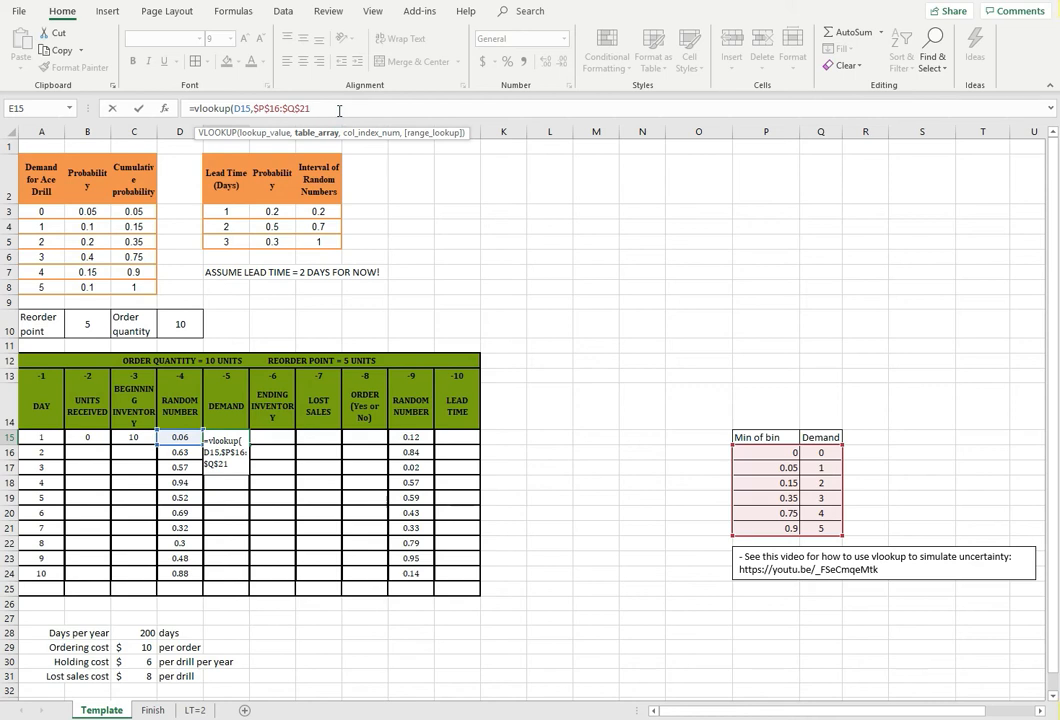
# Finish day 1's demand VLOOKUP in E15 with column index 2 and approximate match TRUE, then check the formula
pyautogui.write(',2')
pyautogui.write(',2,')
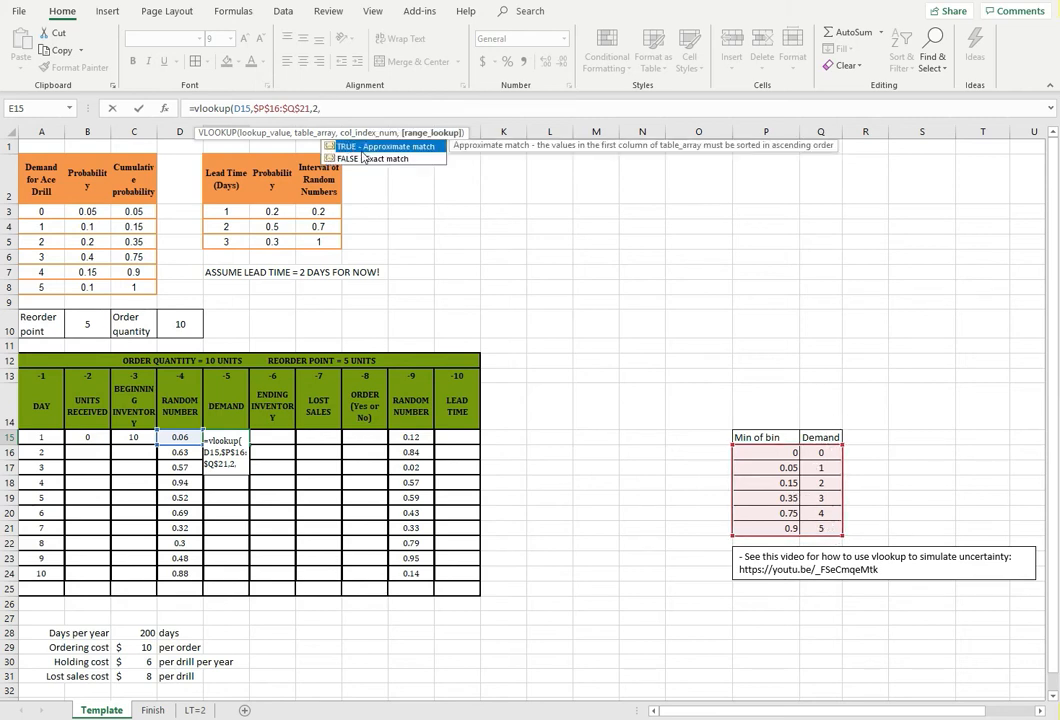
pyautogui.write('true')
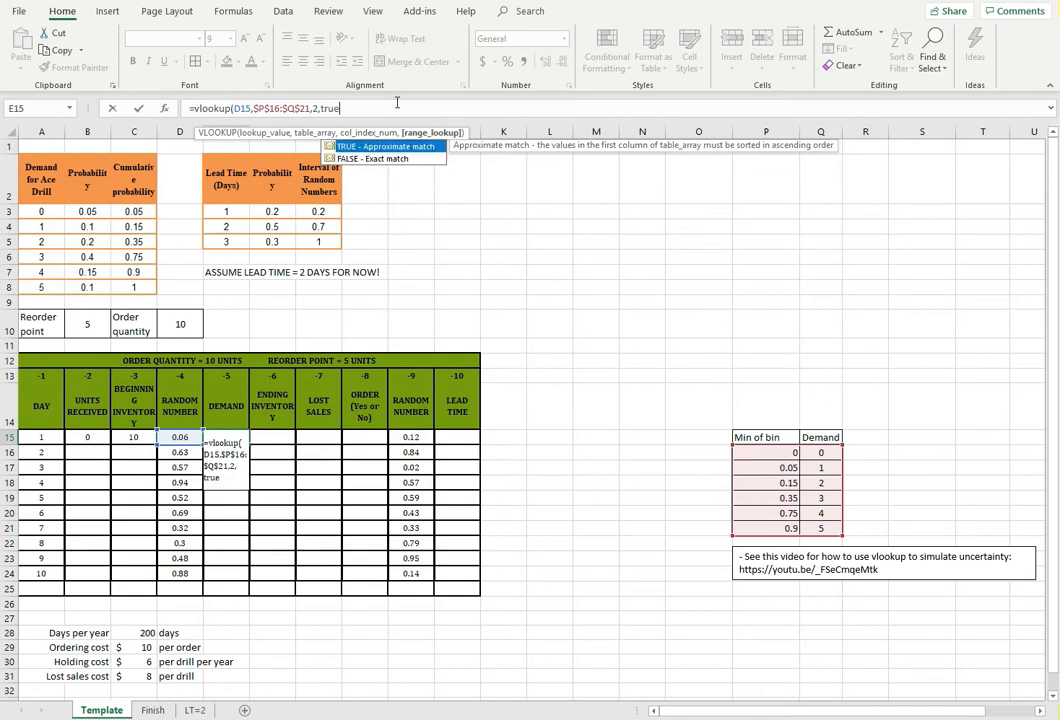
pyautogui.write(')')
pyautogui.press('Return')
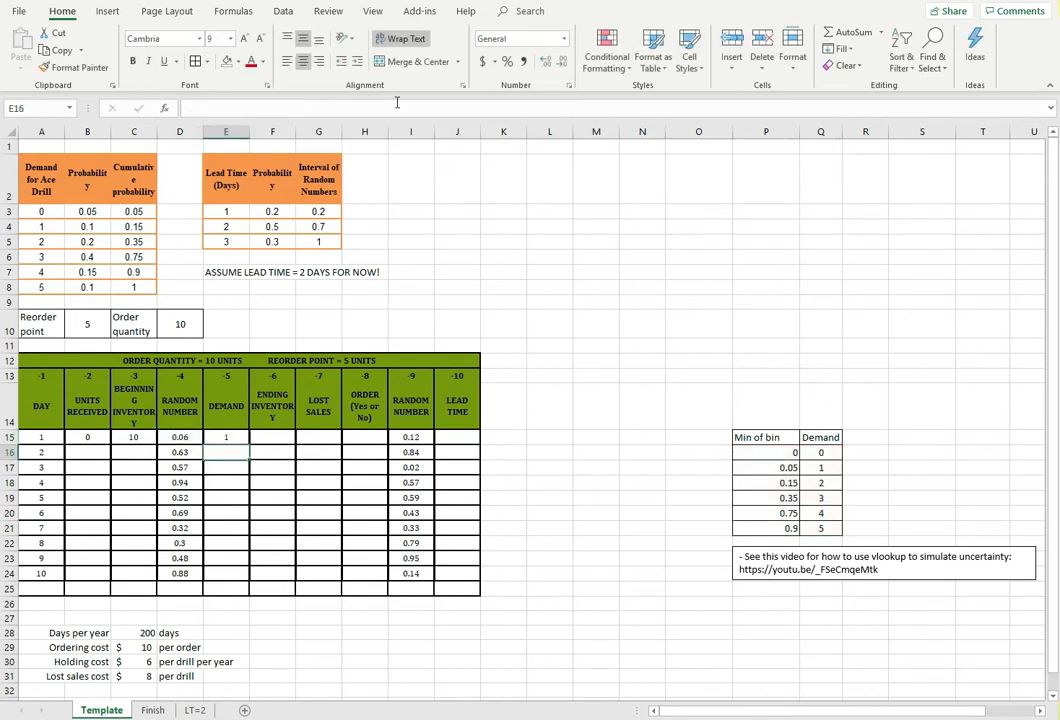
pyautogui.click(226, 437)
pyautogui.moveTo(193, 108); pyautogui.dragTo(404, 100)
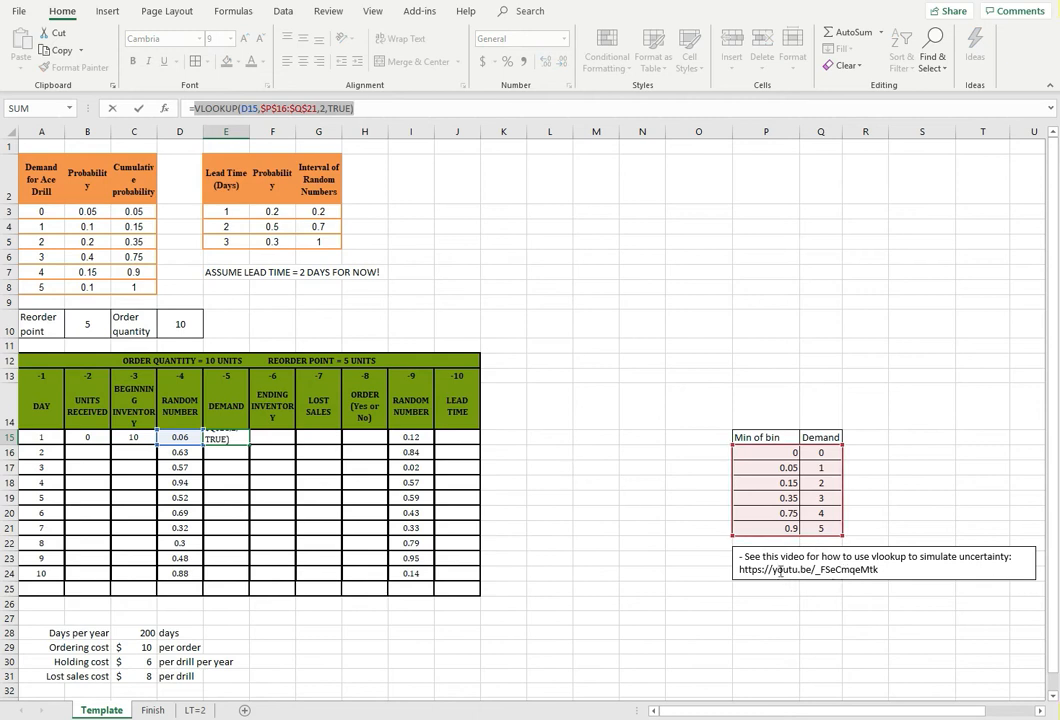
pyautogui.press('Escape')
pyautogui.click(235, 481)
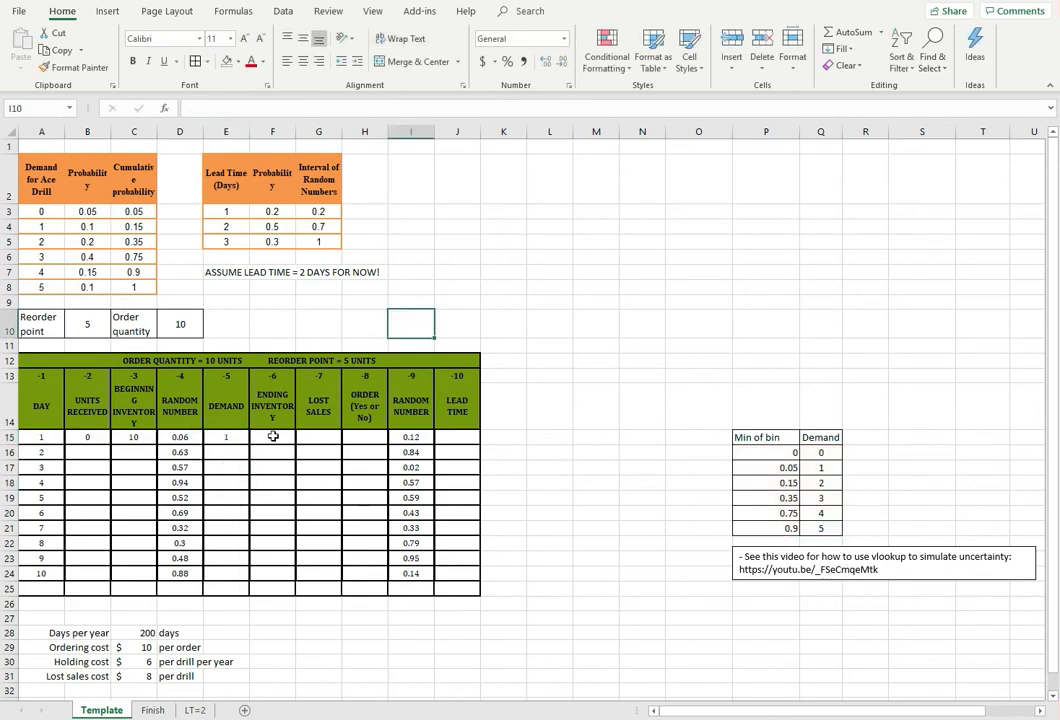
# Enter =C15-E15 in F15 to compute day 1's ending inventory as beginning inventory minus demand
pyautogui.click(273, 437)
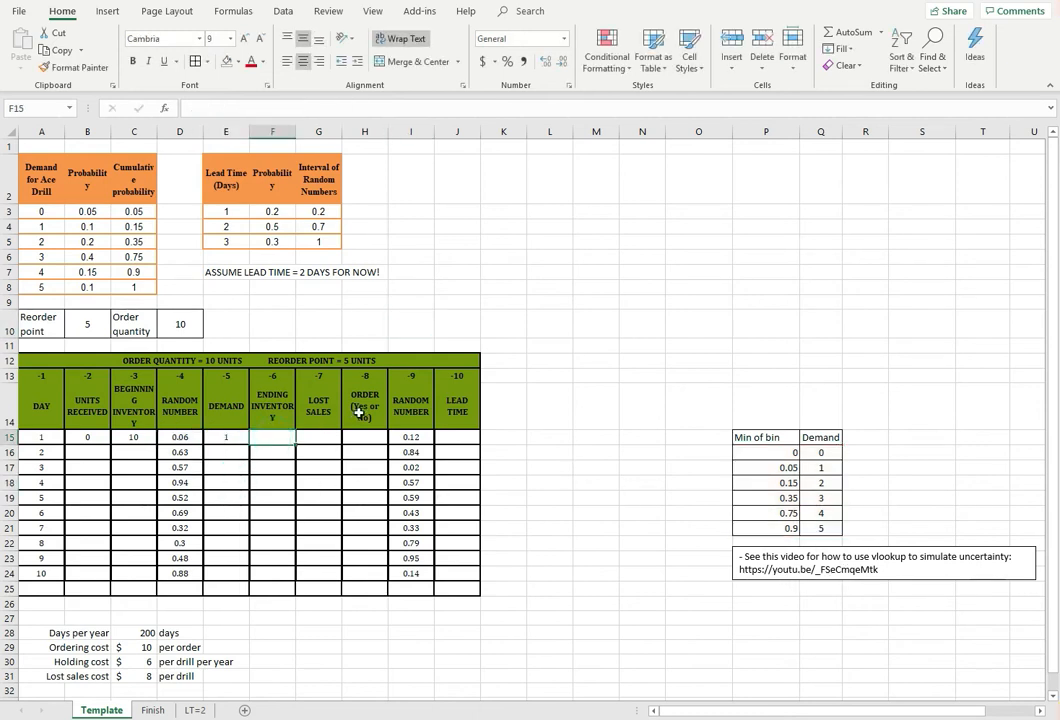
pyautogui.click(136, 439)
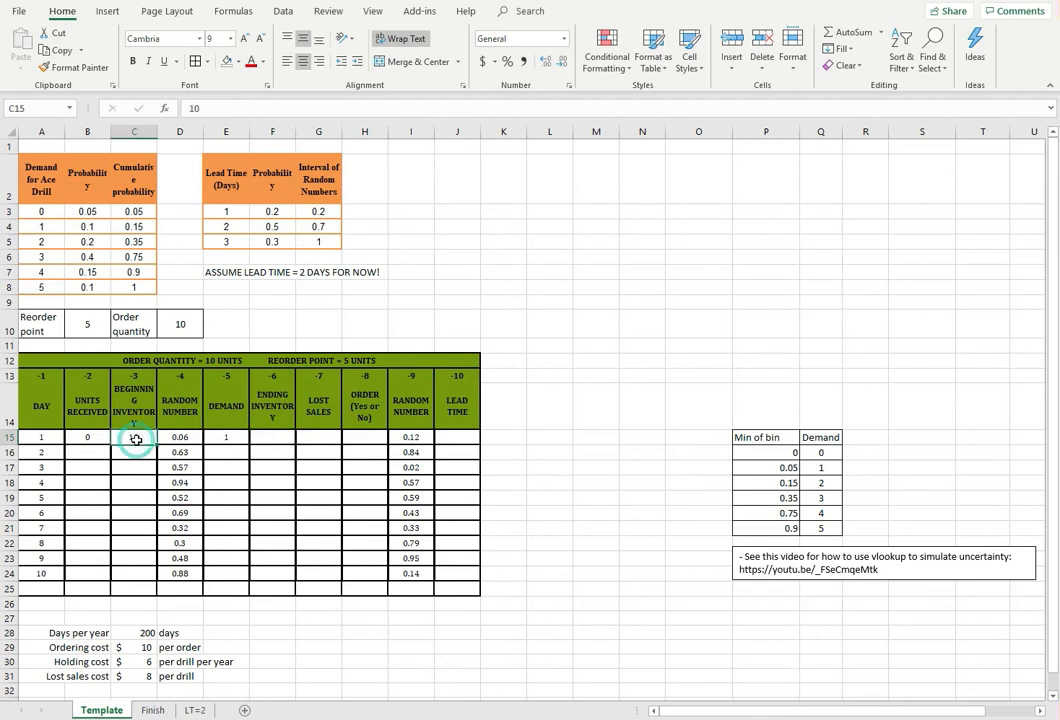
pyautogui.click(238, 437)
pyautogui.click(264, 438)
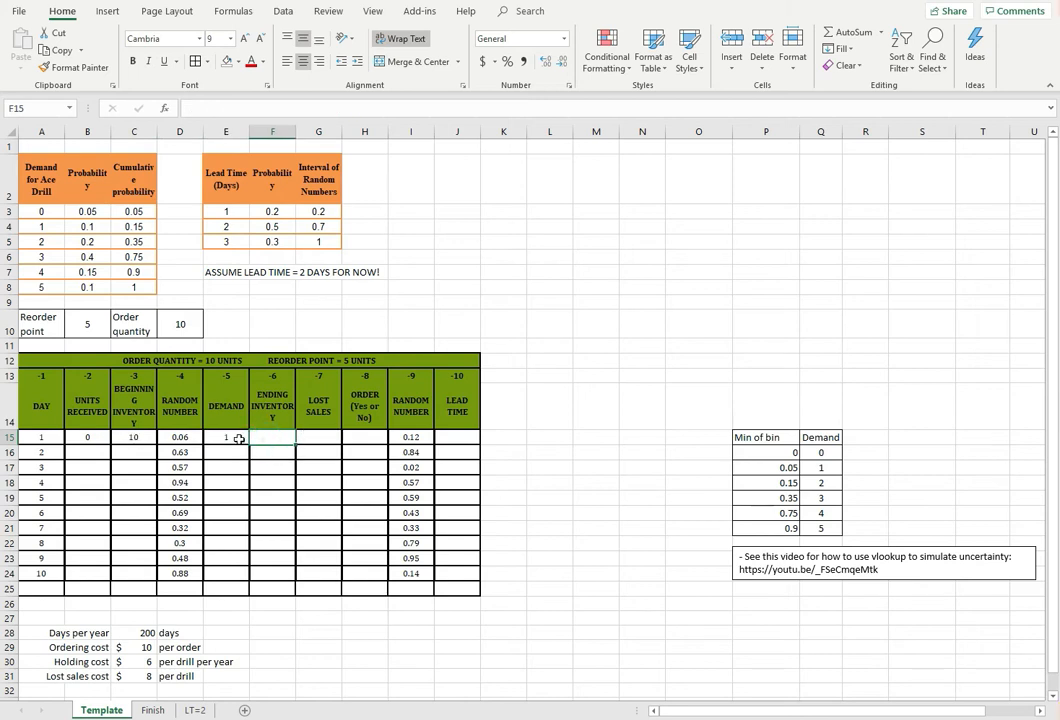
pyautogui.write('=')
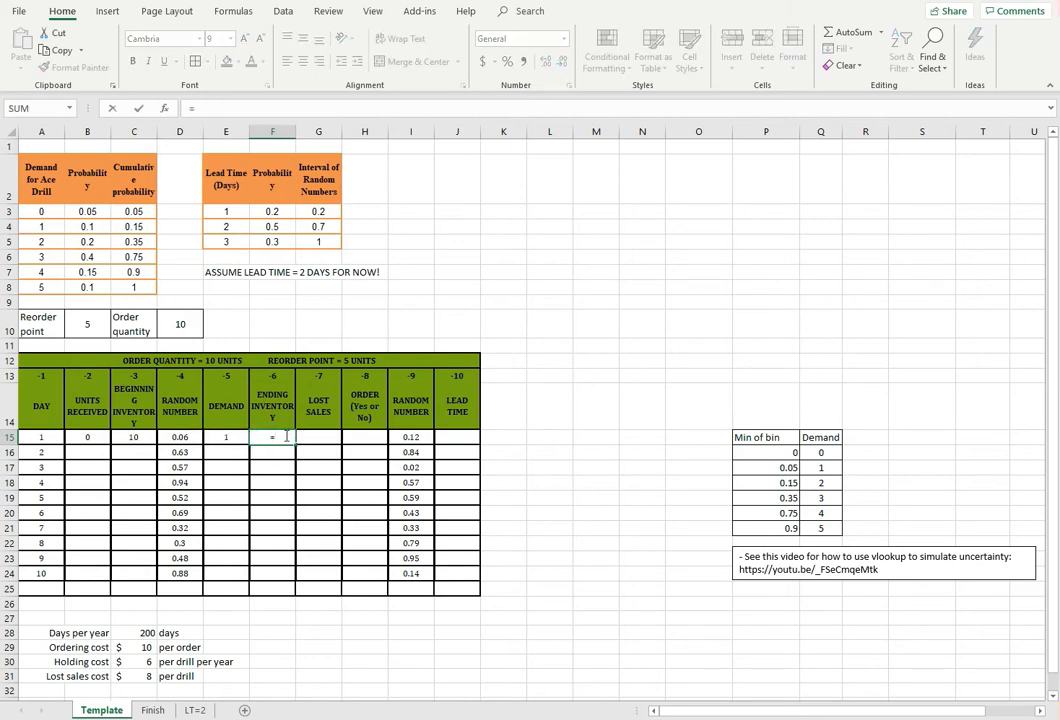
pyautogui.click(140, 437)
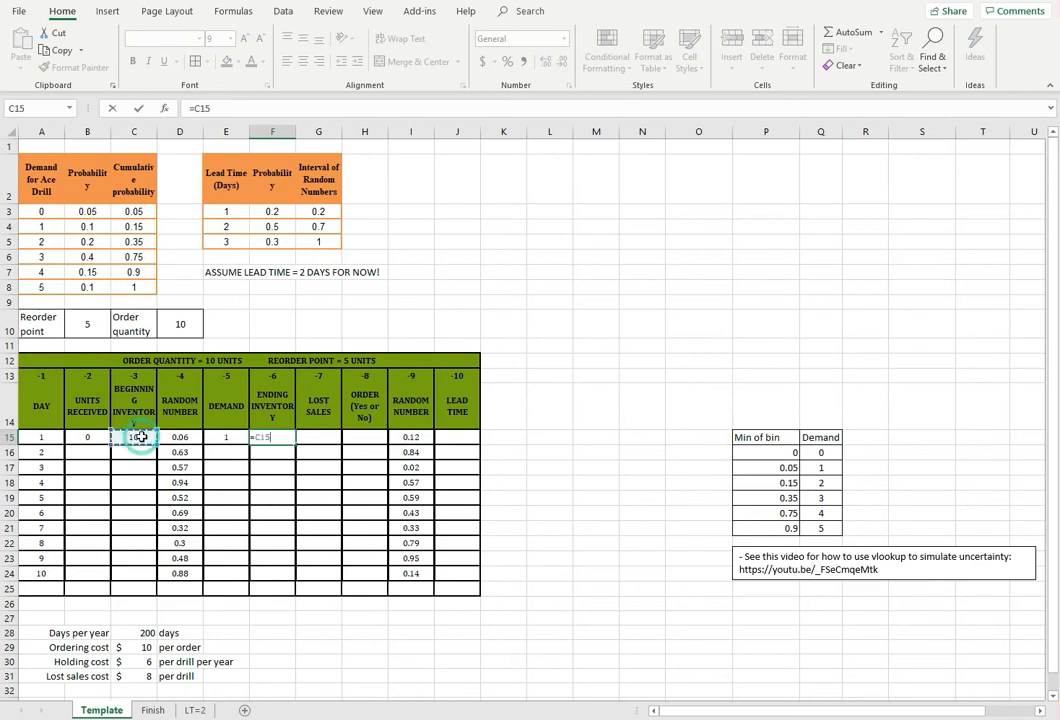
pyautogui.click(222, 437)
pyautogui.press('Return')
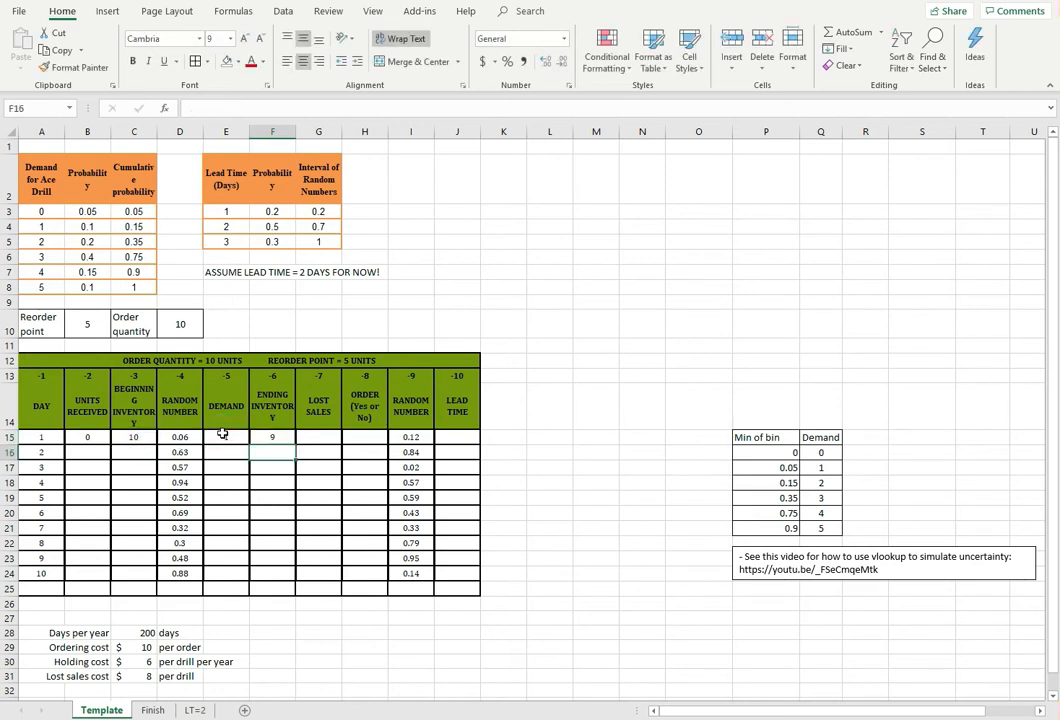
pyautogui.press('Up')
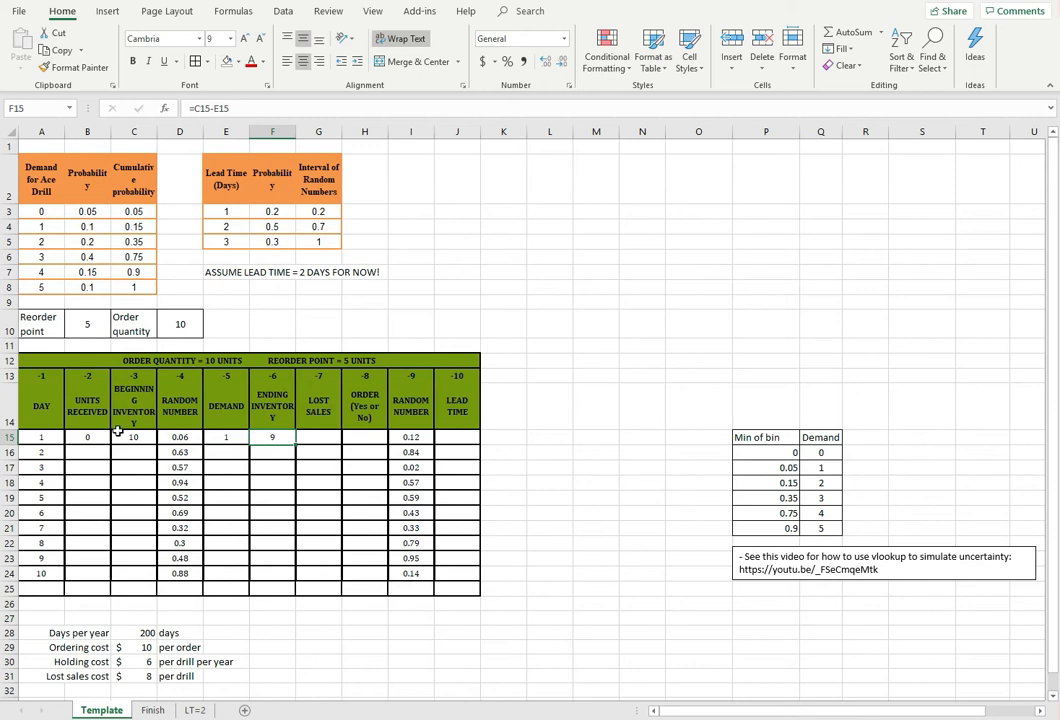
pyautogui.click(240, 108)
pyautogui.moveTo(240, 108); pyautogui.dragTo(188, 108)
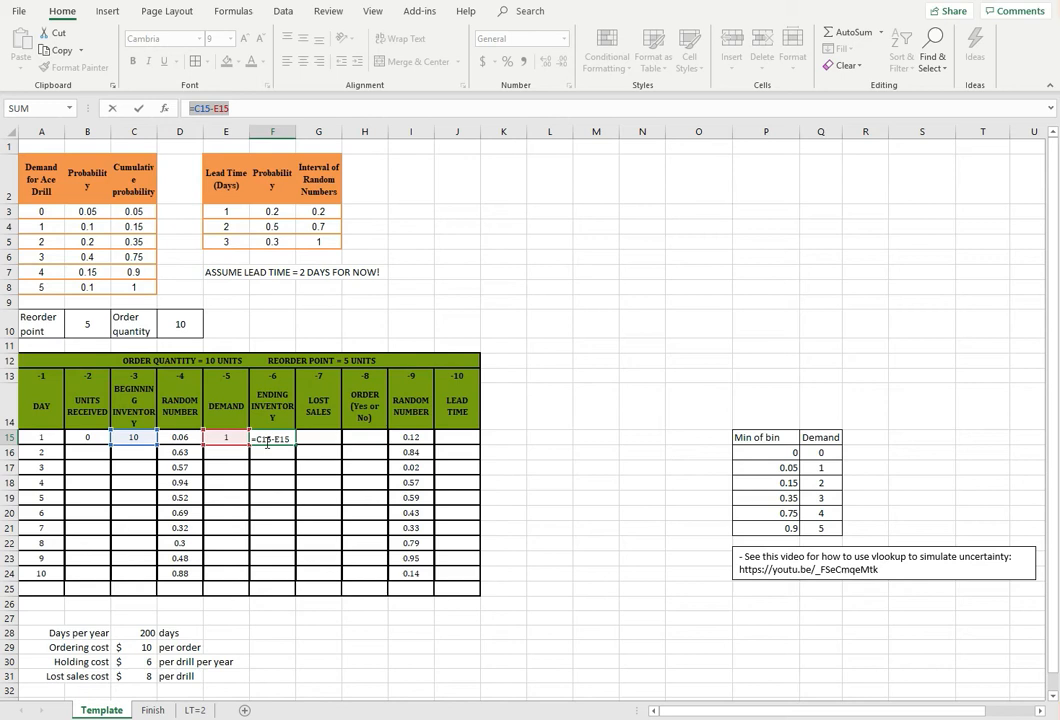
pyautogui.press('Escape')
# Start an IF formula in day 1's ending inventory cell F15 with the logical test E15<=C15
pyautogui.press('Up')
pyautogui.press('Down')
pyautogui.write('=')
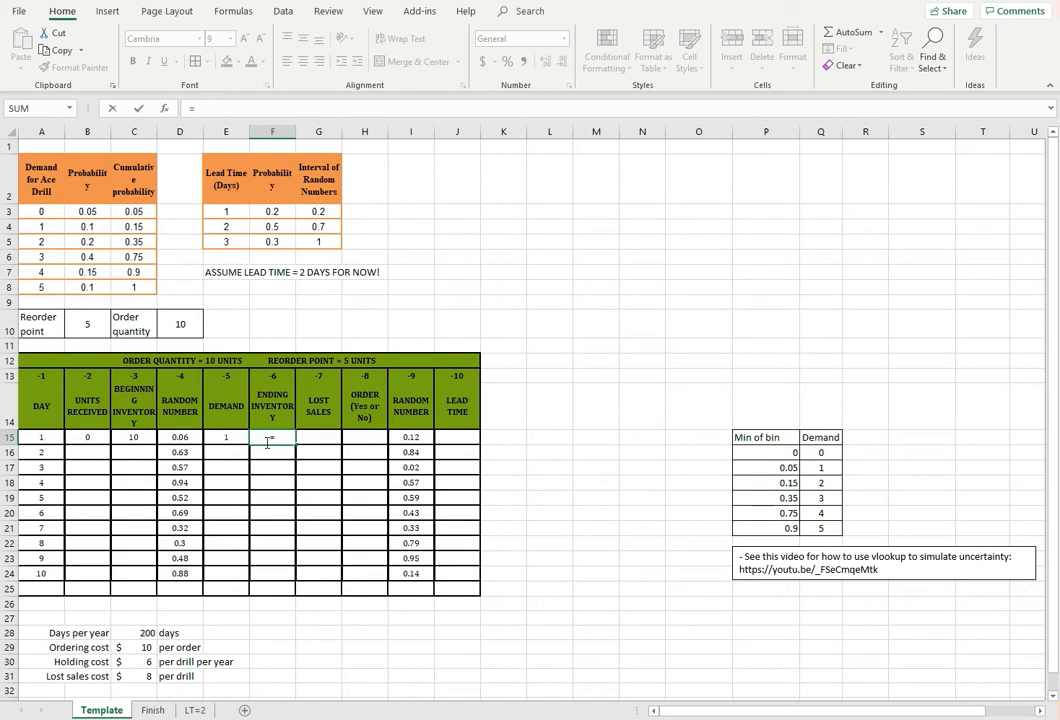
pyautogui.write('if')
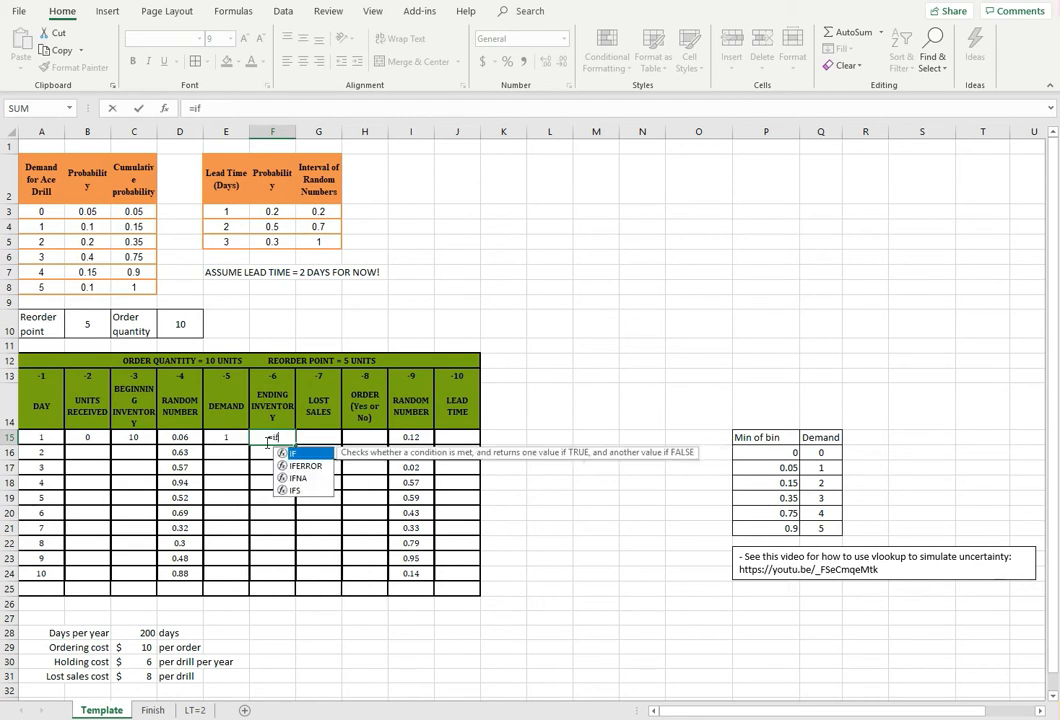
pyautogui.write('(')
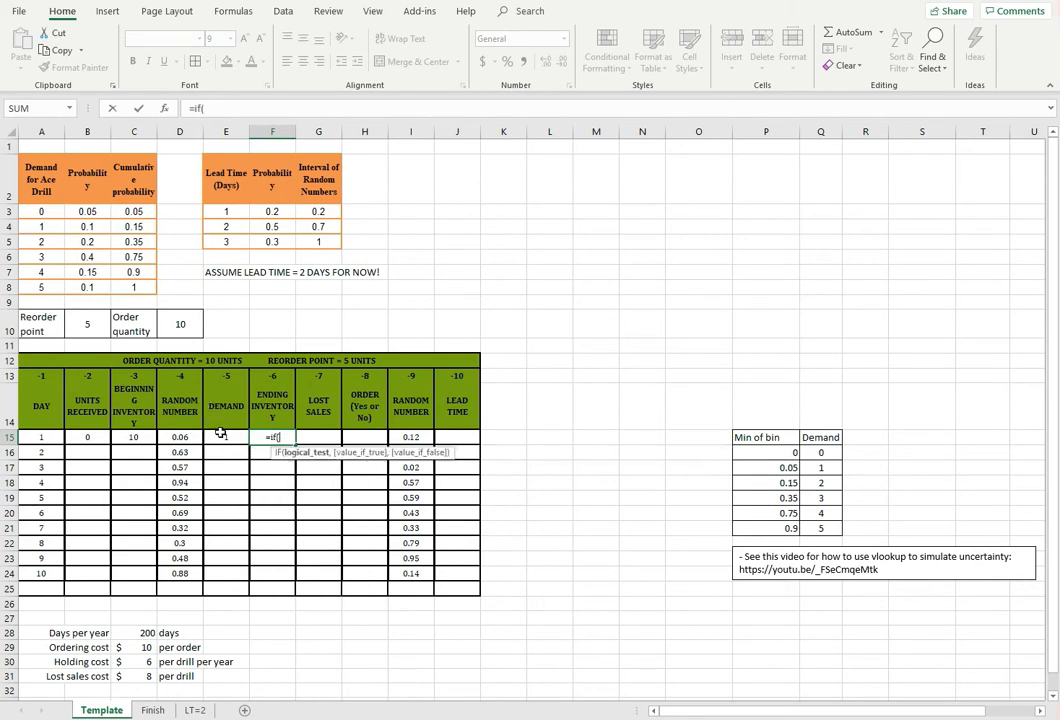
pyautogui.click(228, 439)
pyautogui.write('<')
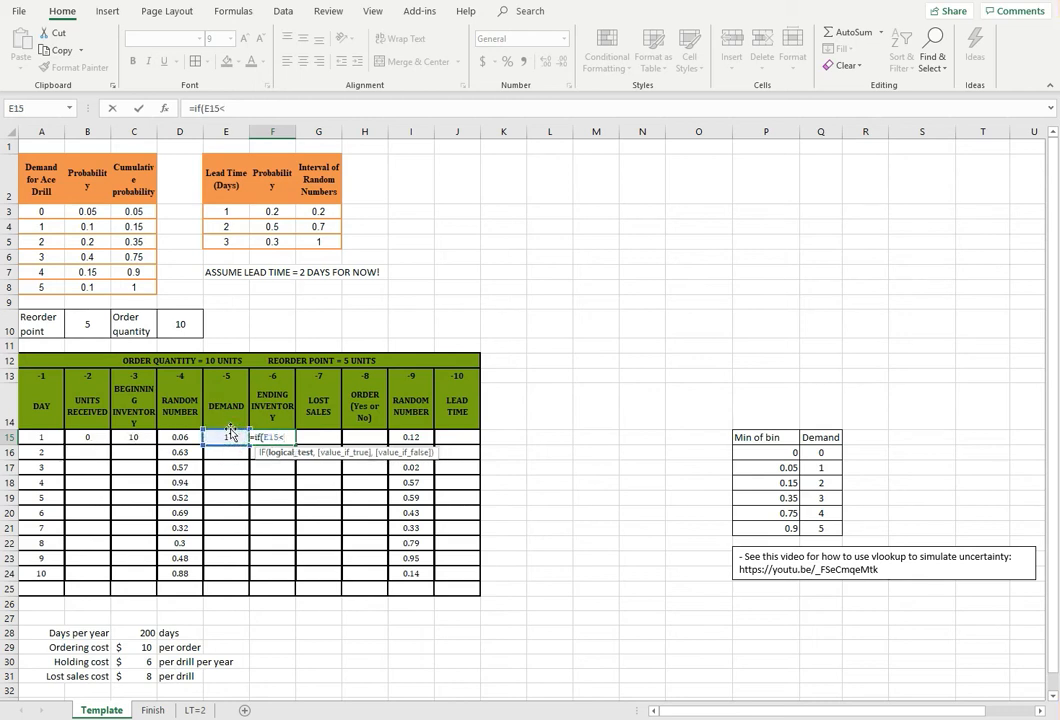
pyautogui.click(134, 437)
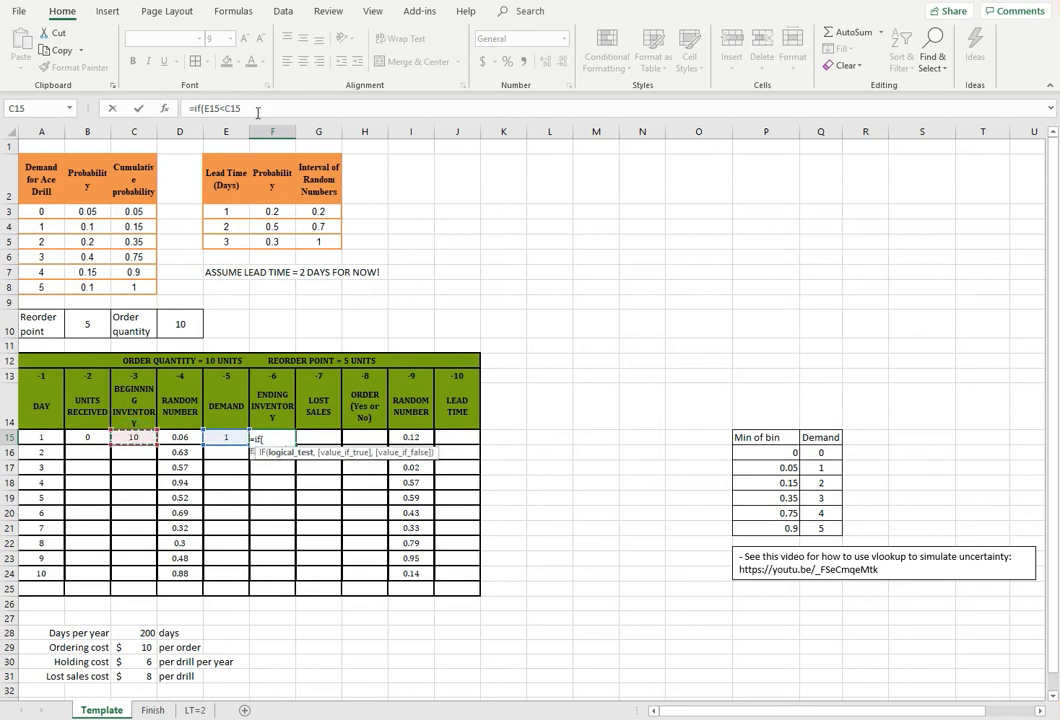
pyautogui.click(223, 108)
pyautogui.write('=')
pyautogui.click(264, 107)
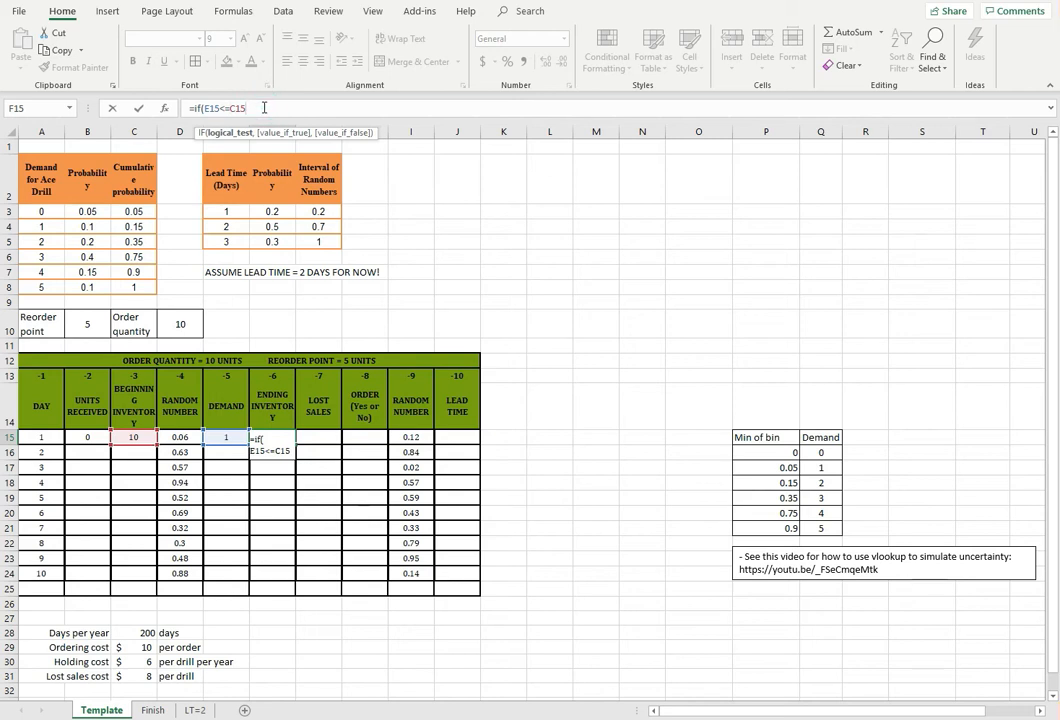
# Complete F15's IF formula so it returns C15-E15 when the test is true and 0 otherwise
pyautogui.write(',')
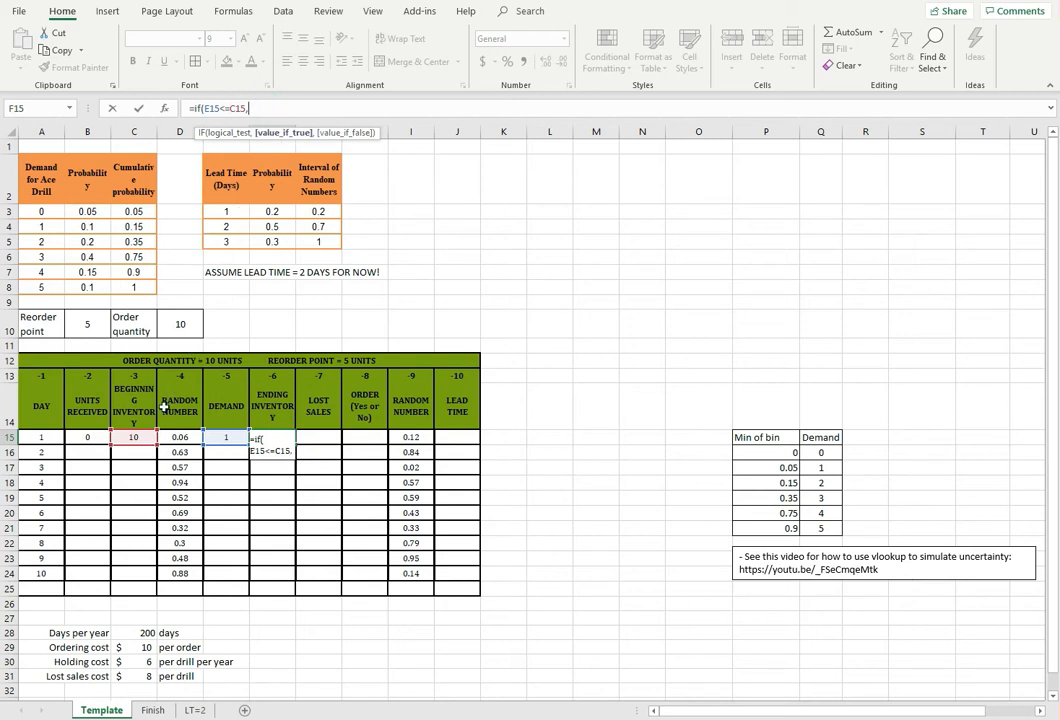
pyautogui.click(134, 437)
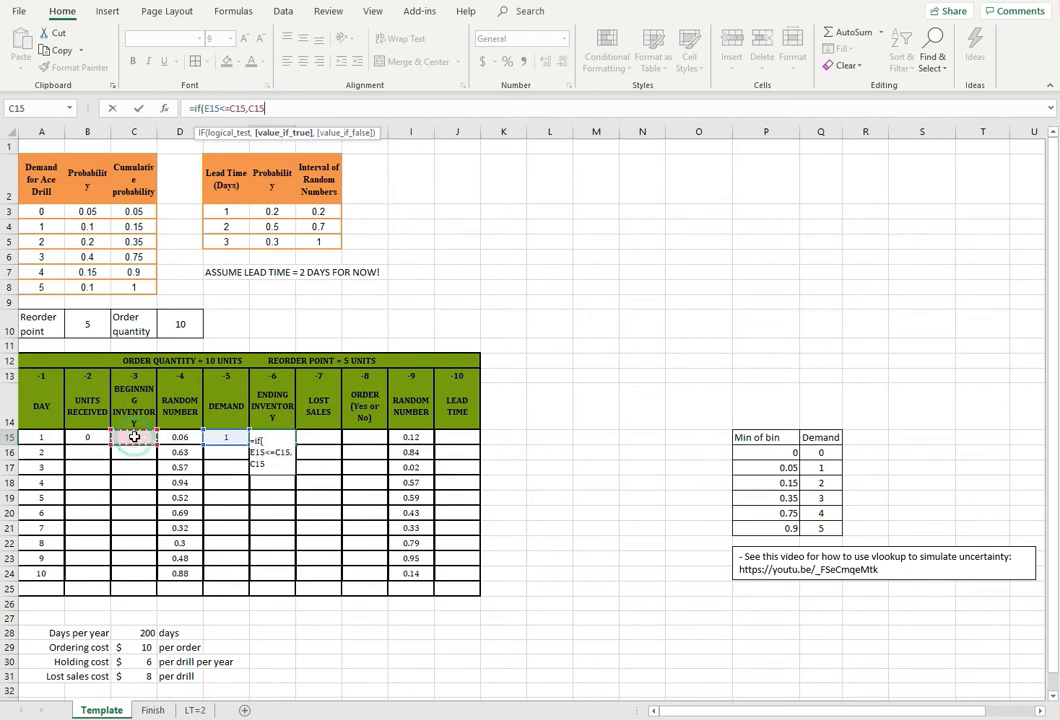
pyautogui.write('-')
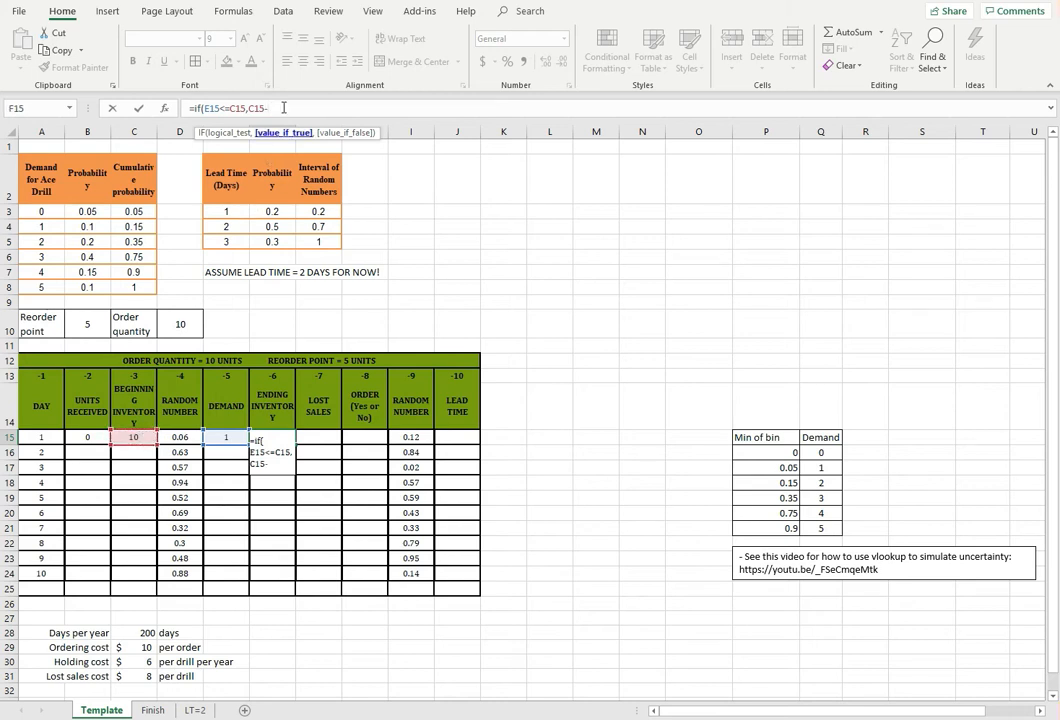
pyautogui.click(222, 437)
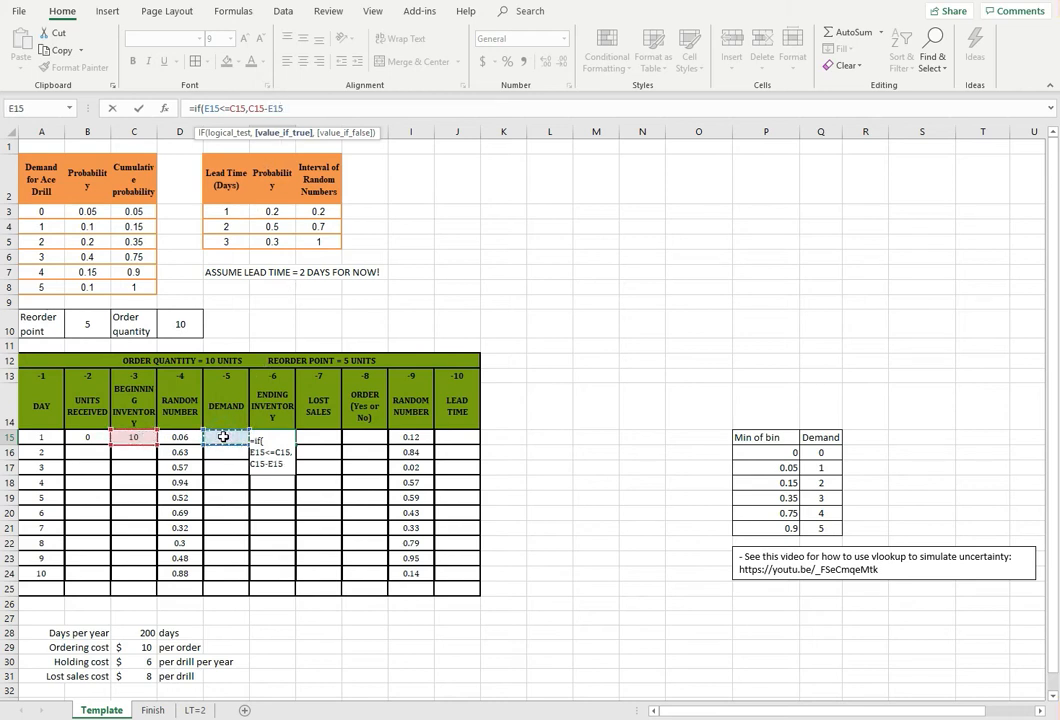
pyautogui.write(',')
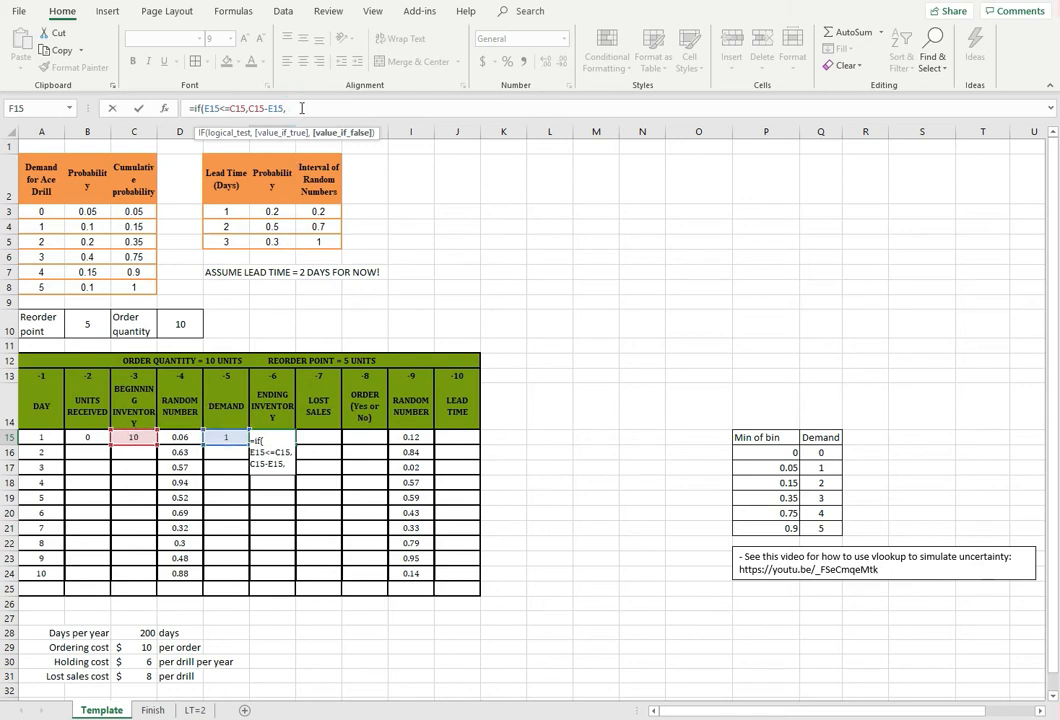
pyautogui.write('0)')
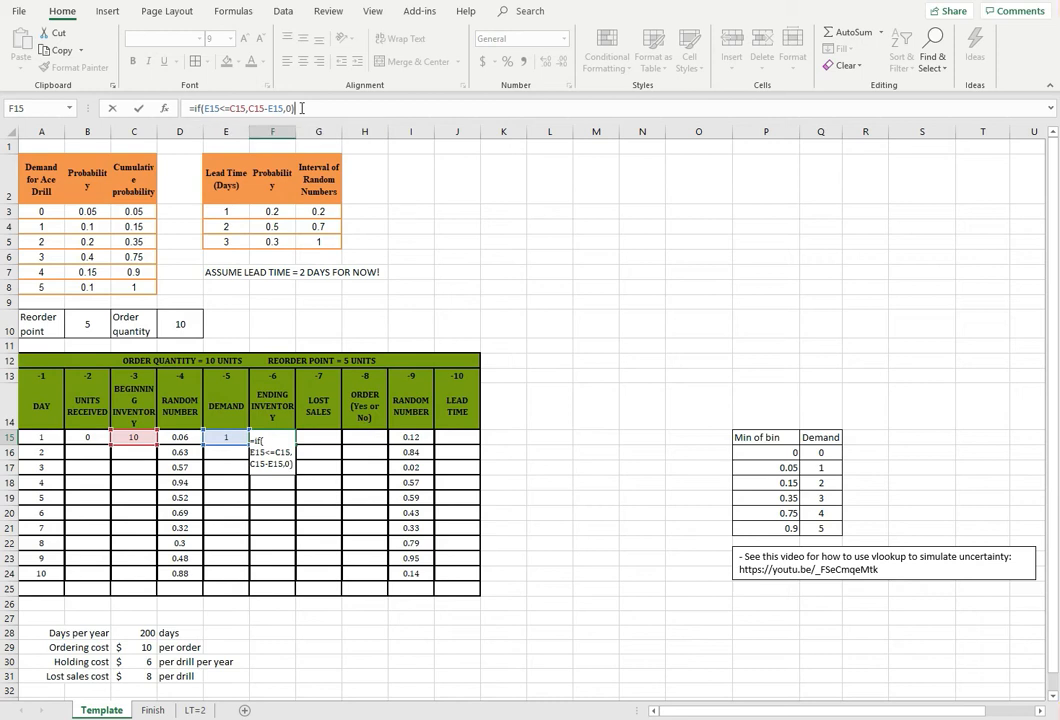
pyautogui.click(196, 107)
pyautogui.moveTo(194, 107); pyautogui.dragTo(200, 107)
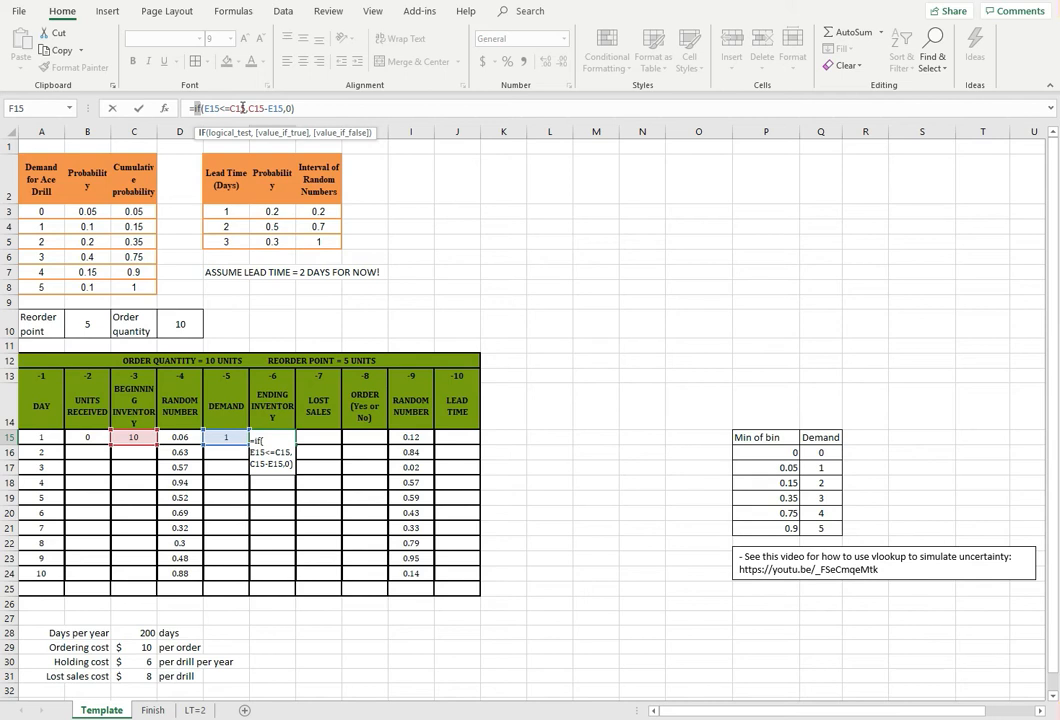
pyautogui.press('Return')
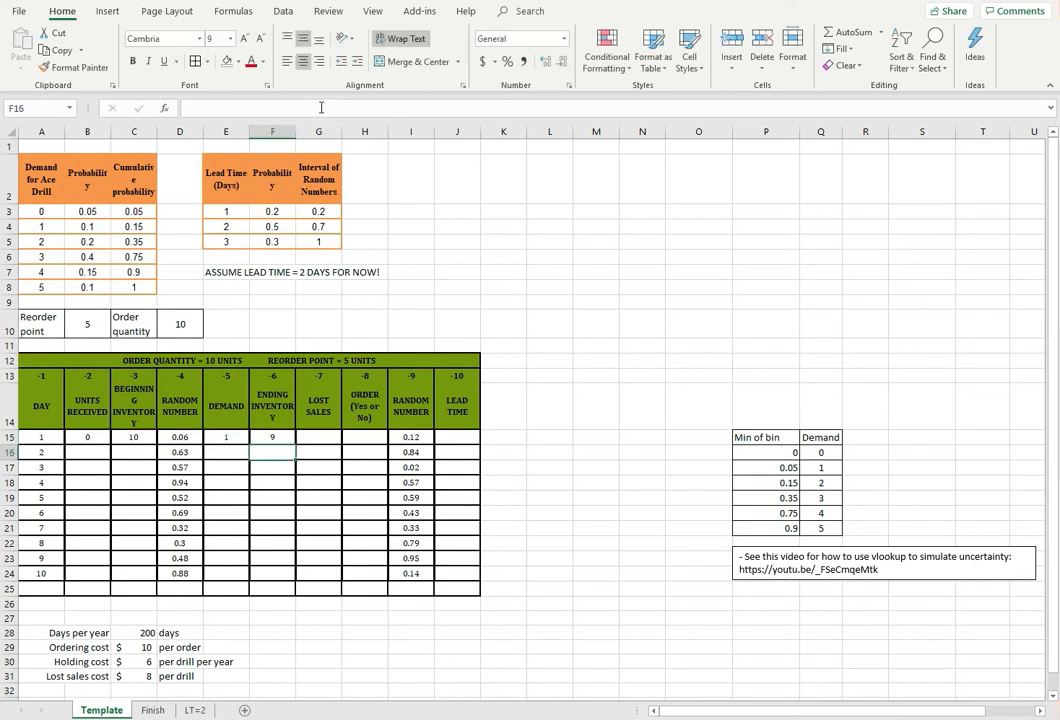
# Replace day 1's ending inventory formula in F15 with =MAX(C15-E15,0)
pyautogui.click(272, 437)
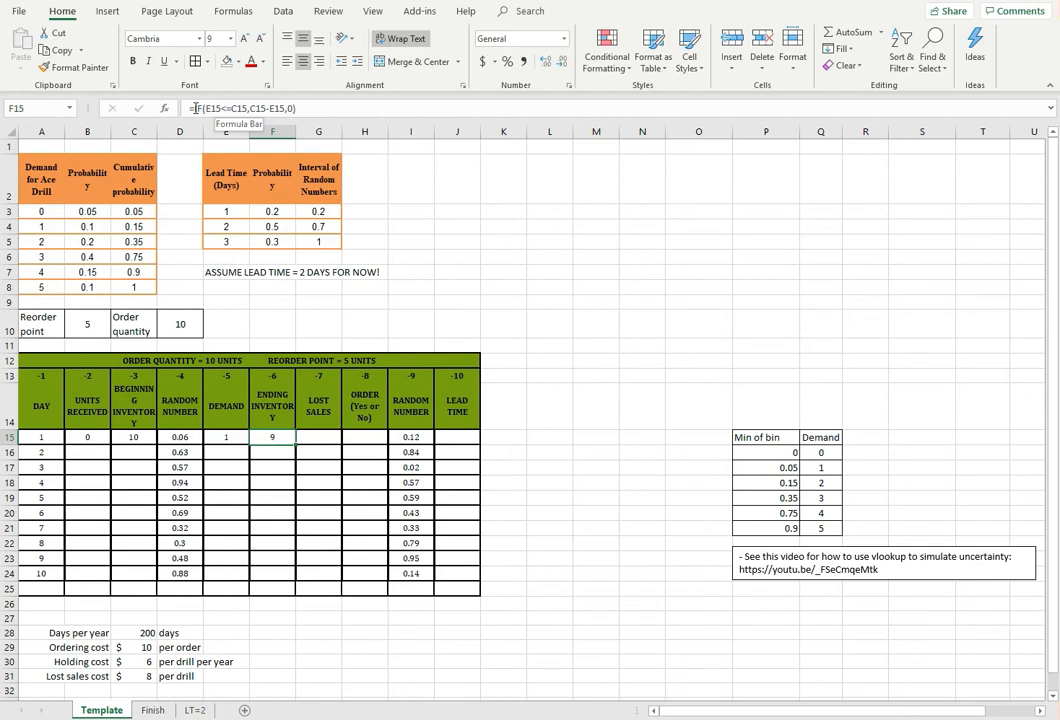
pyautogui.moveTo(195, 108); pyautogui.dragTo(485, 106)
pyautogui.press('BackSpace')
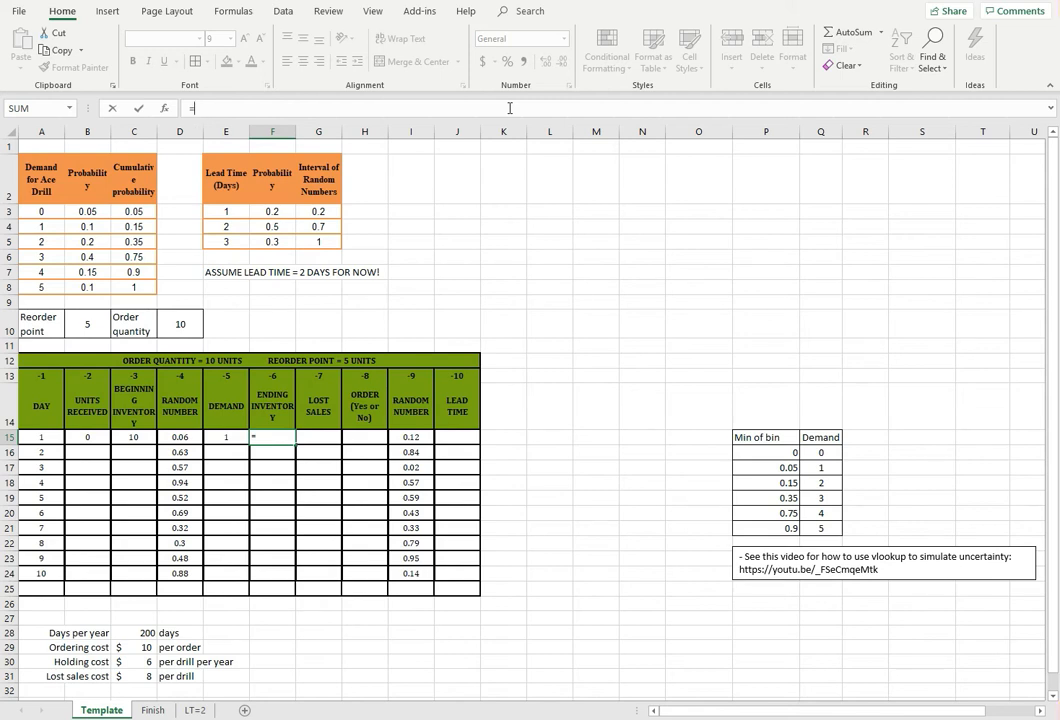
pyautogui.write('max(')
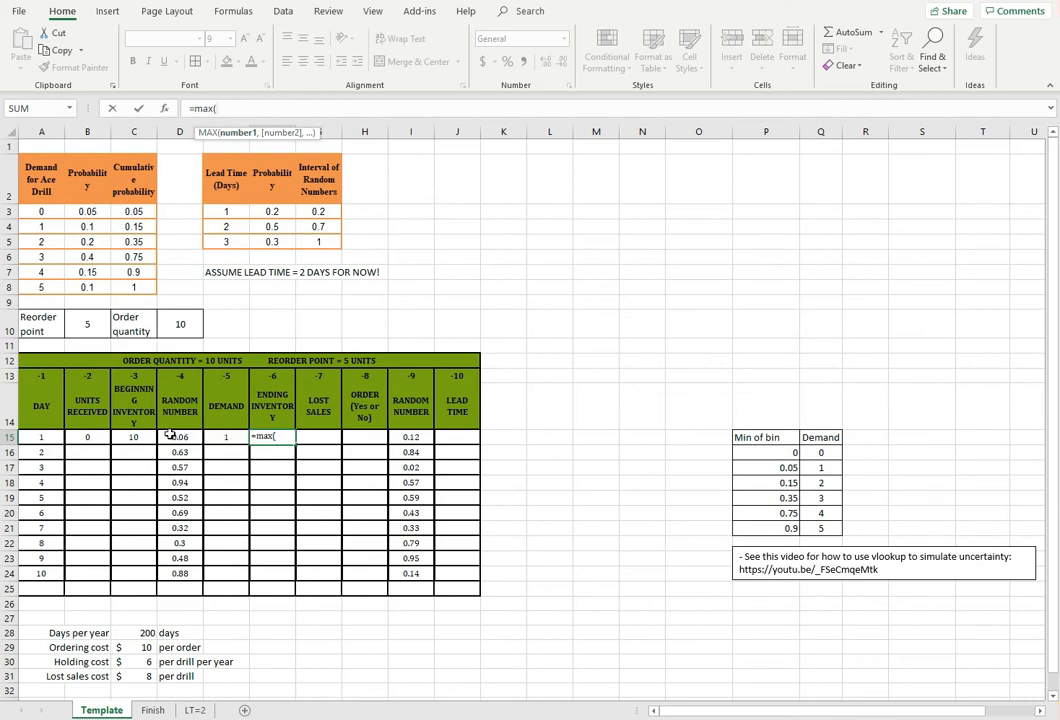
pyautogui.click(128, 437)
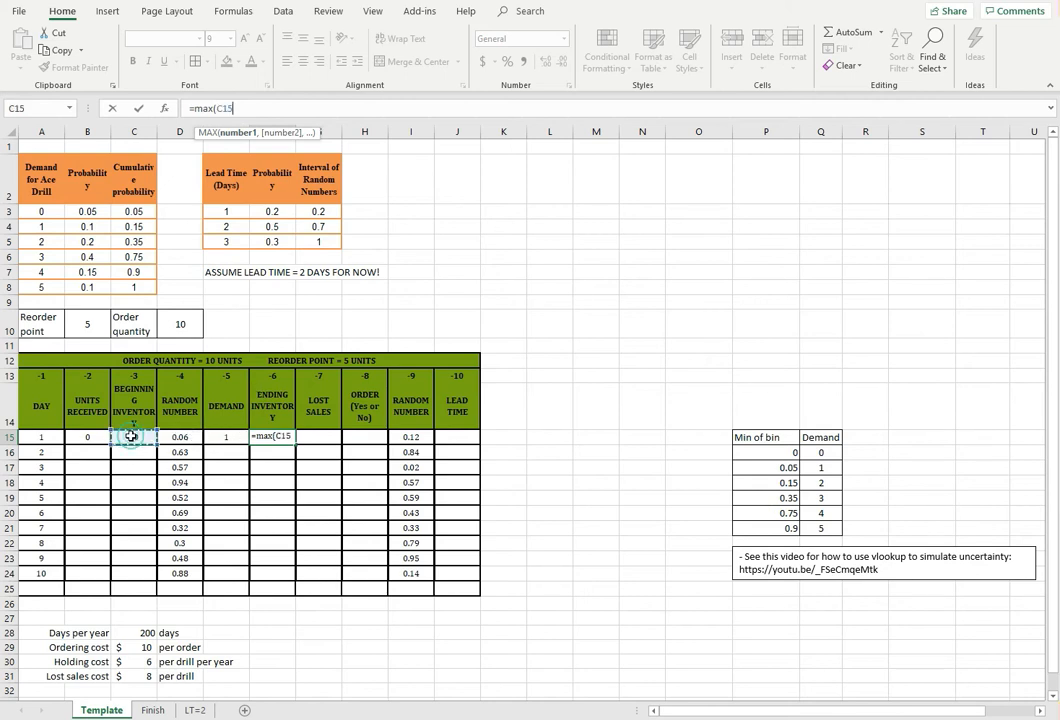
pyautogui.write('-')
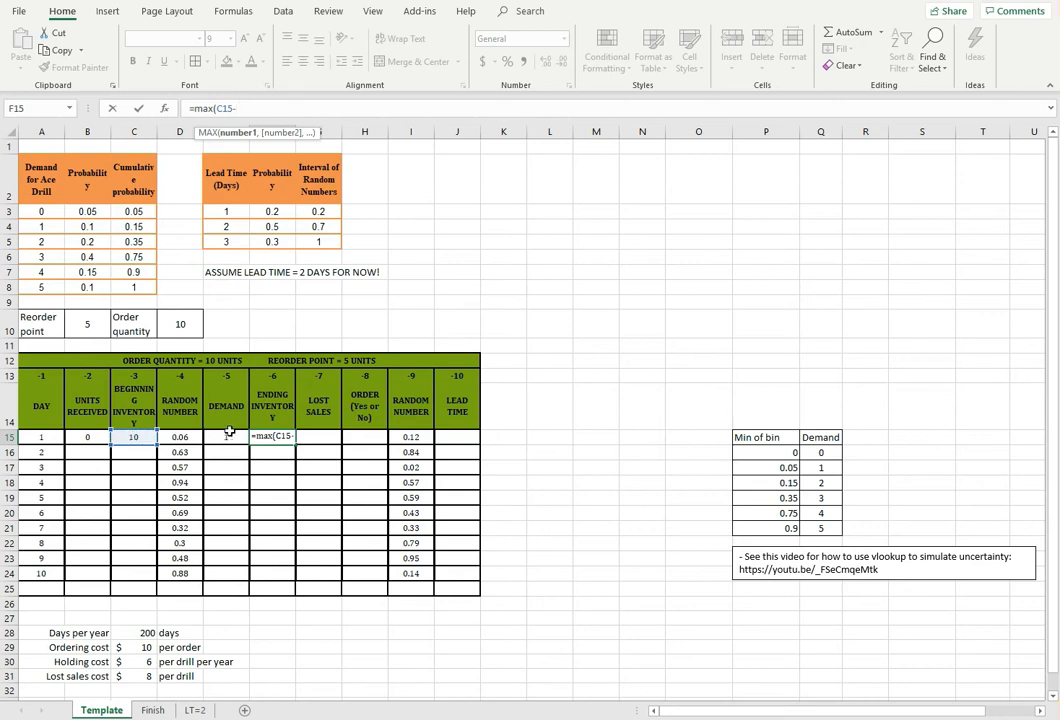
pyautogui.click(231, 438)
pyautogui.write(',')
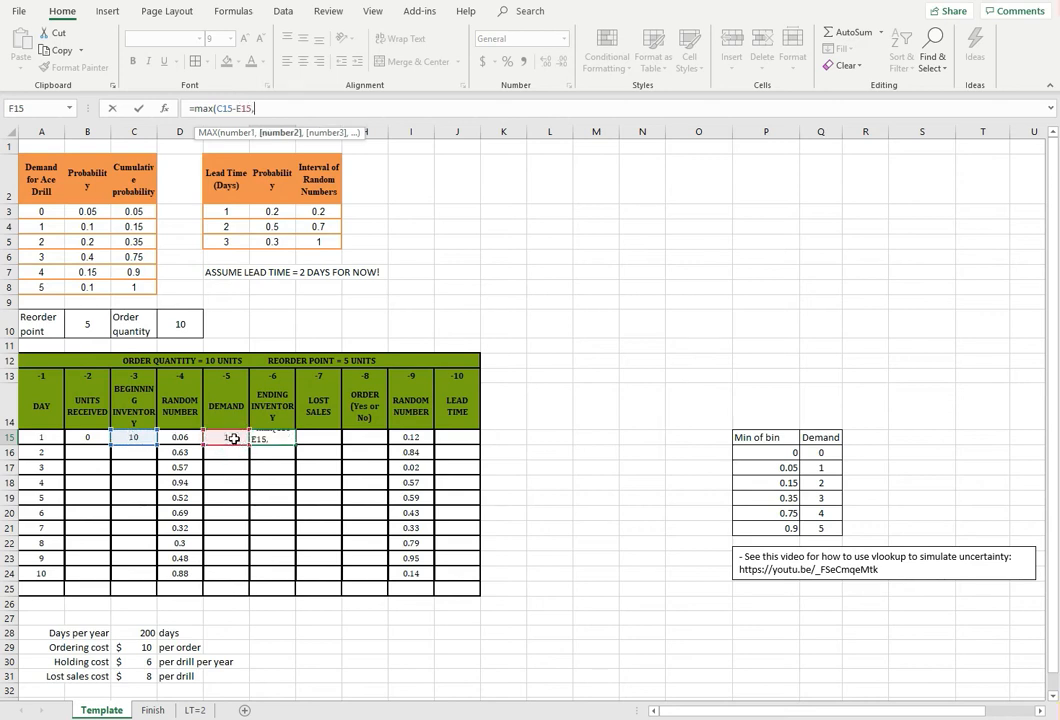
pyautogui.write('0)')
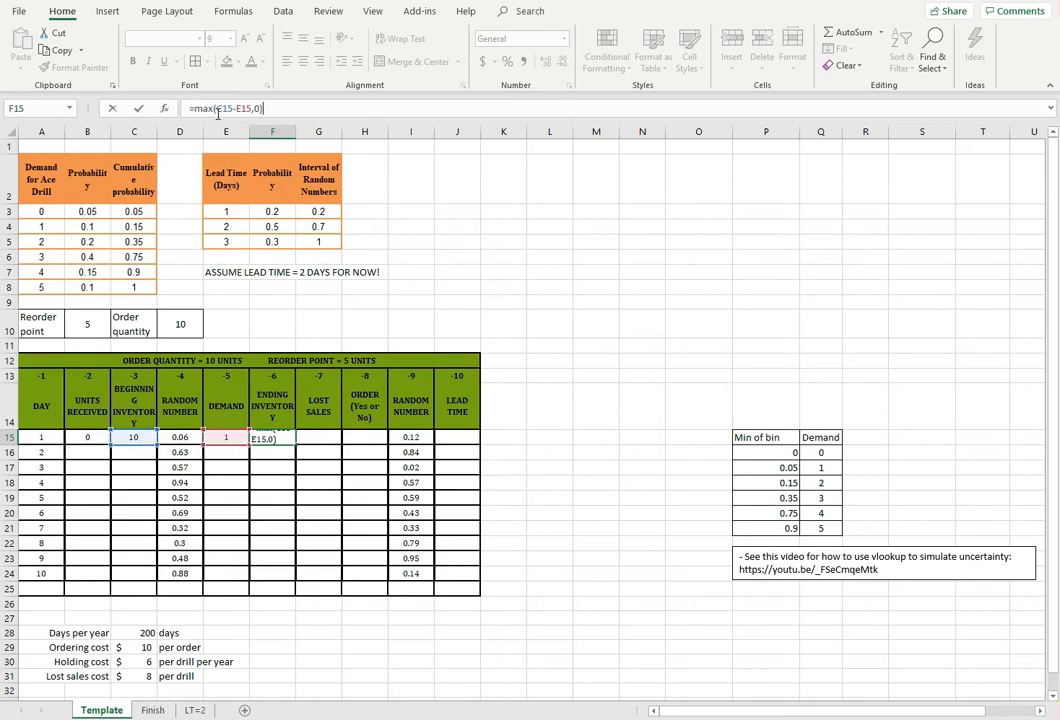
# Check the C15-E15 and 0 arguments of F15's MAX formula and commit it
pyautogui.moveTo(215, 108); pyautogui.dragTo(248, 112)
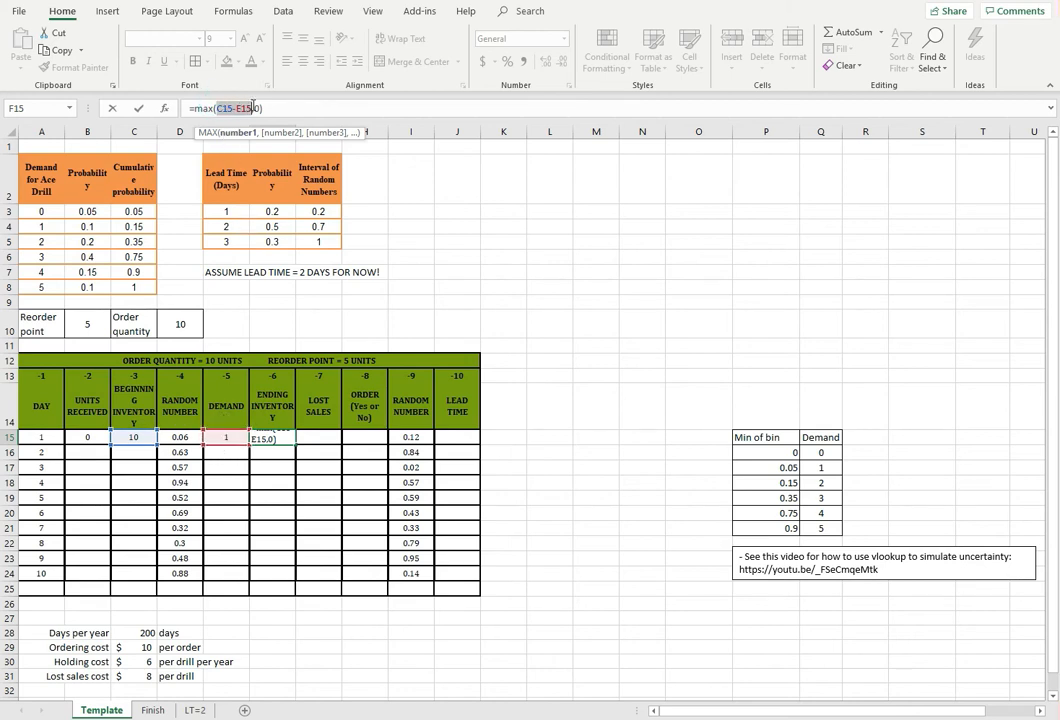
pyautogui.moveTo(201, 107); pyautogui.dragTo(262, 108)
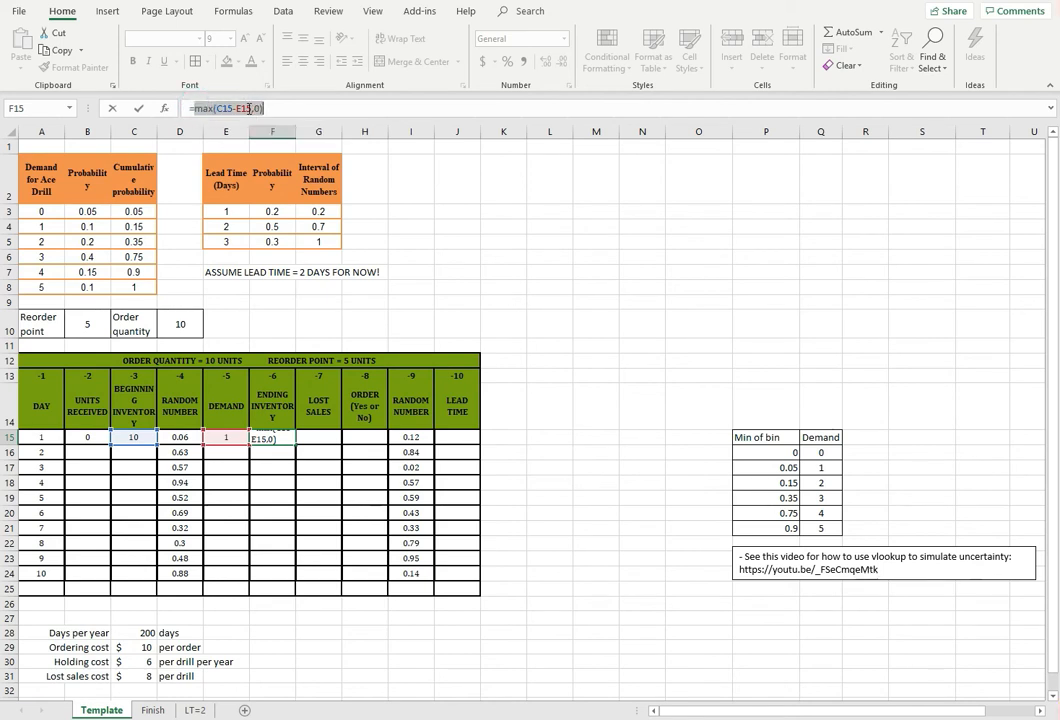
pyautogui.click(271, 111)
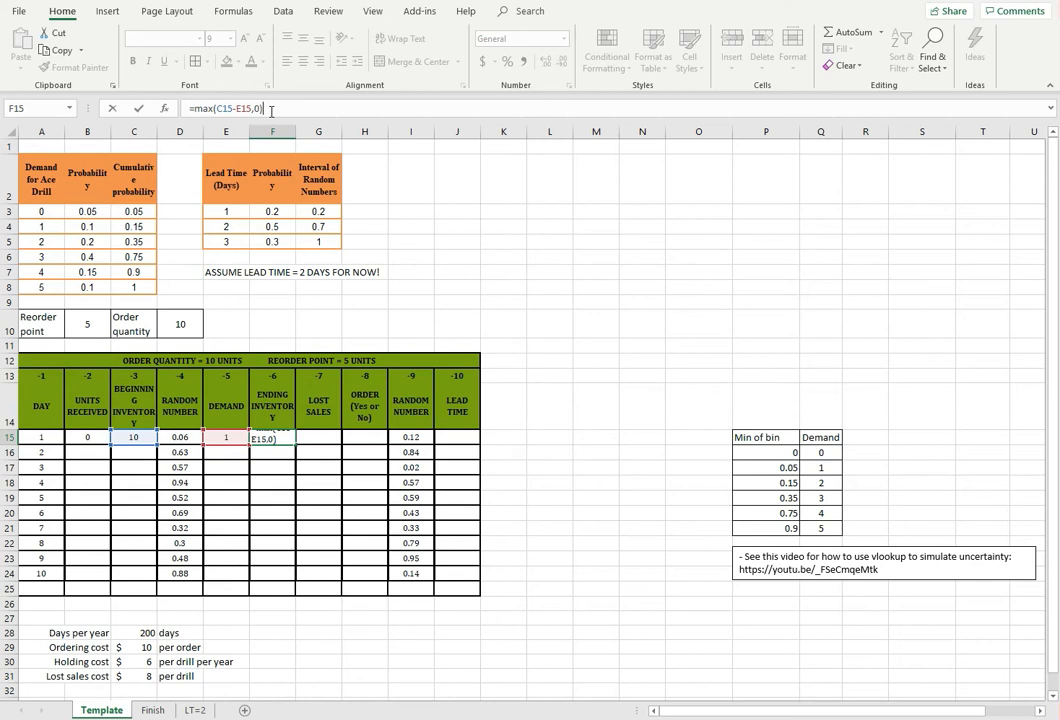
pyautogui.moveTo(217, 108); pyautogui.dragTo(254, 108)
pyautogui.click(254, 108)
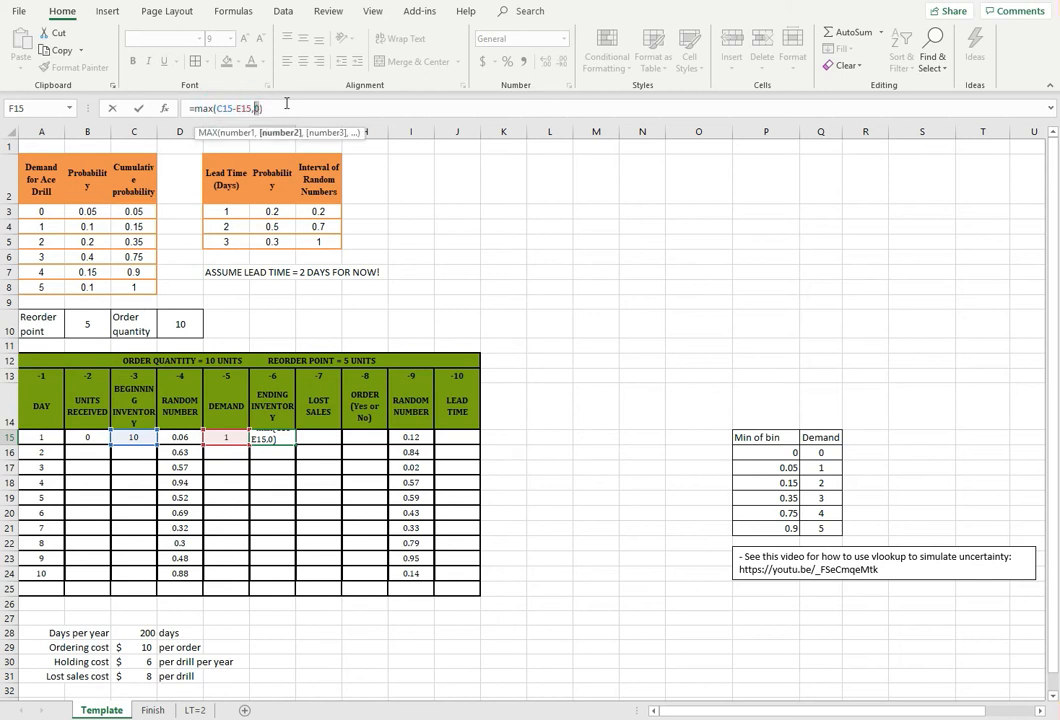
pyautogui.press('Return')
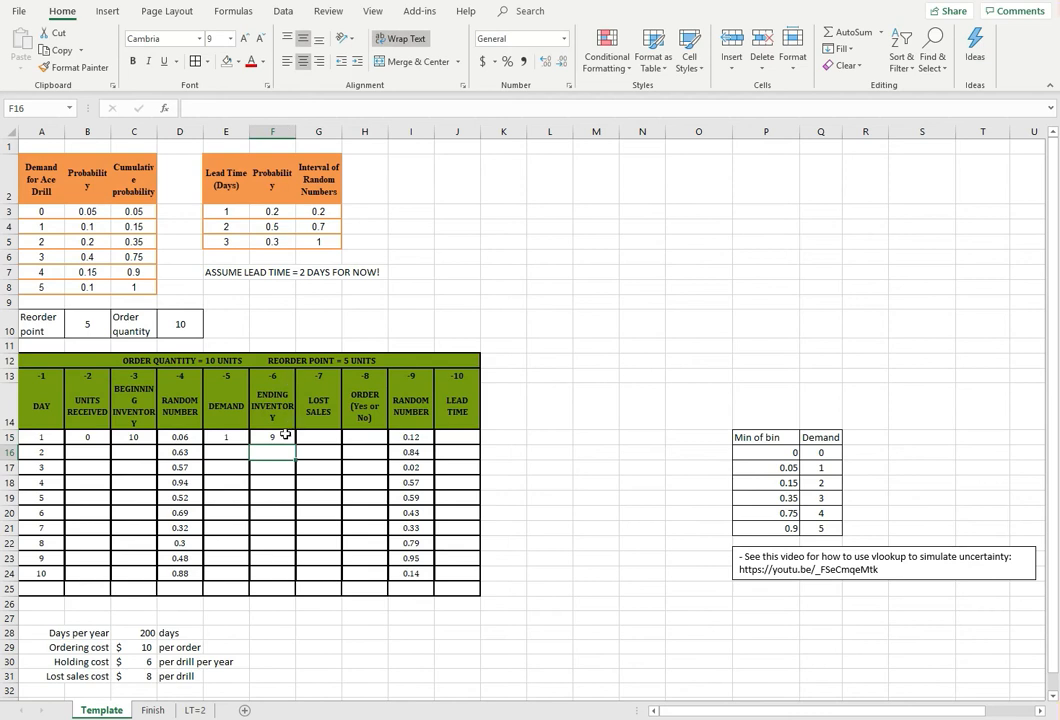
# Enter =MAX(E15-C15,0) in G15 to compute day 1's lost sales as demand exceeding beginning inventory
pyautogui.click(323, 438)
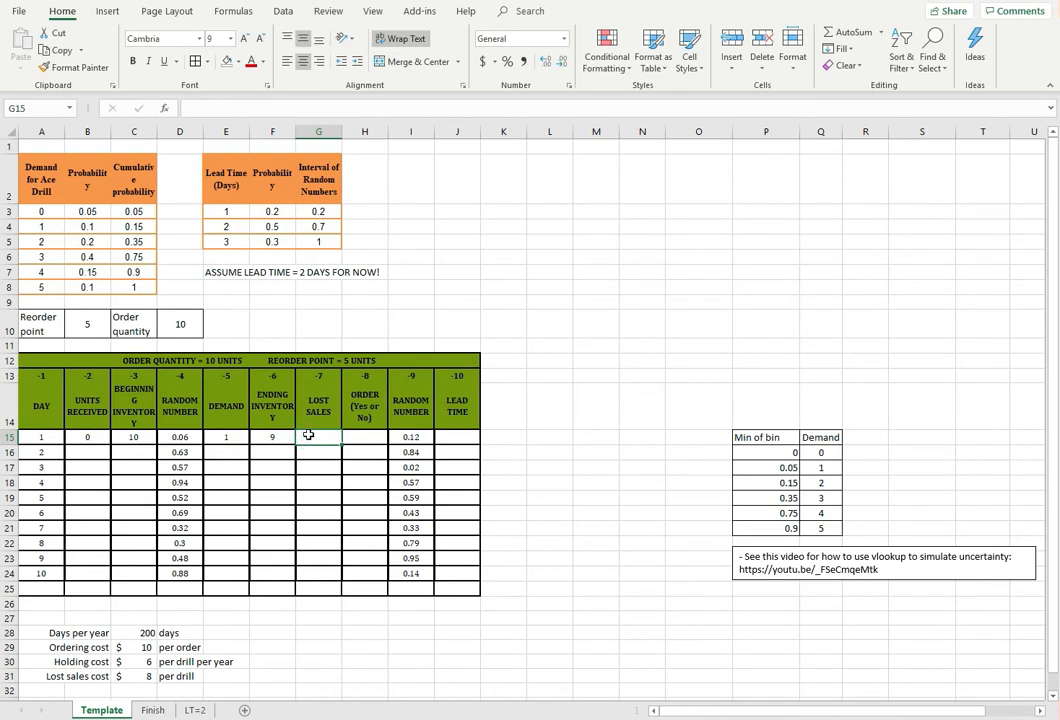
pyautogui.write('=')
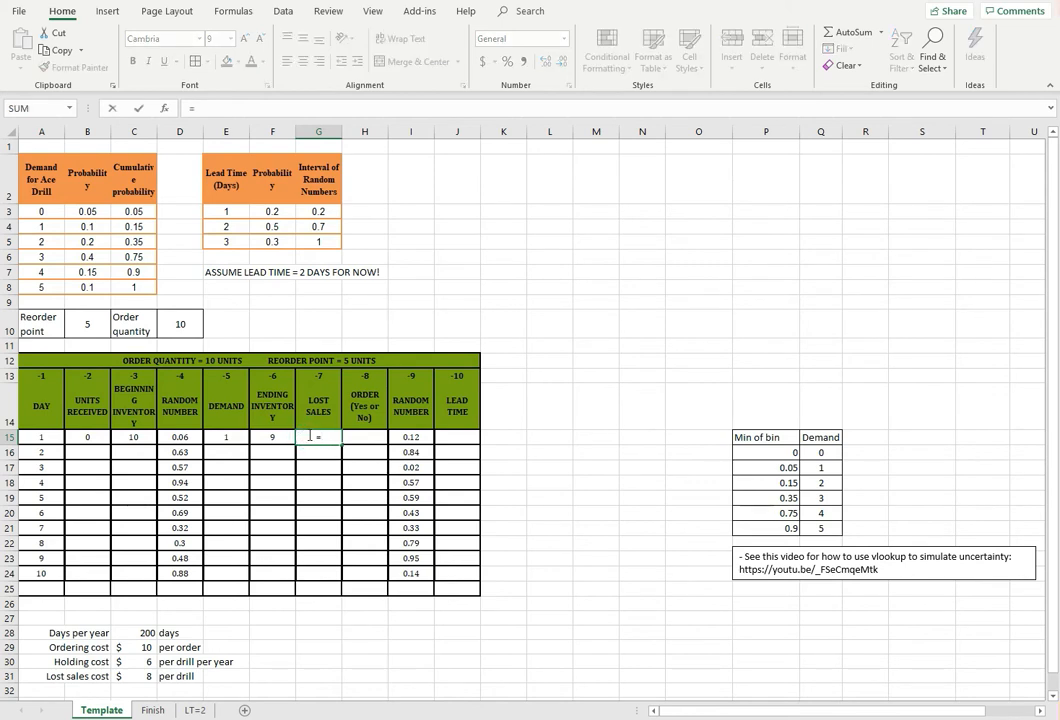
pyautogui.write('max(')
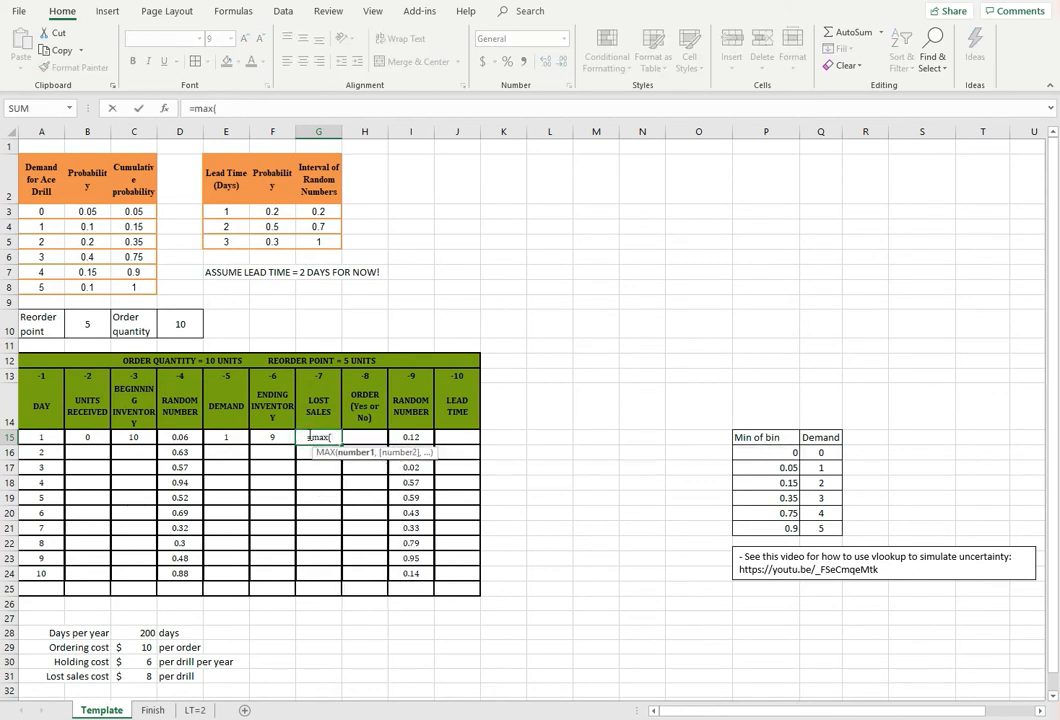
pyautogui.click(225, 435)
pyautogui.write('-')
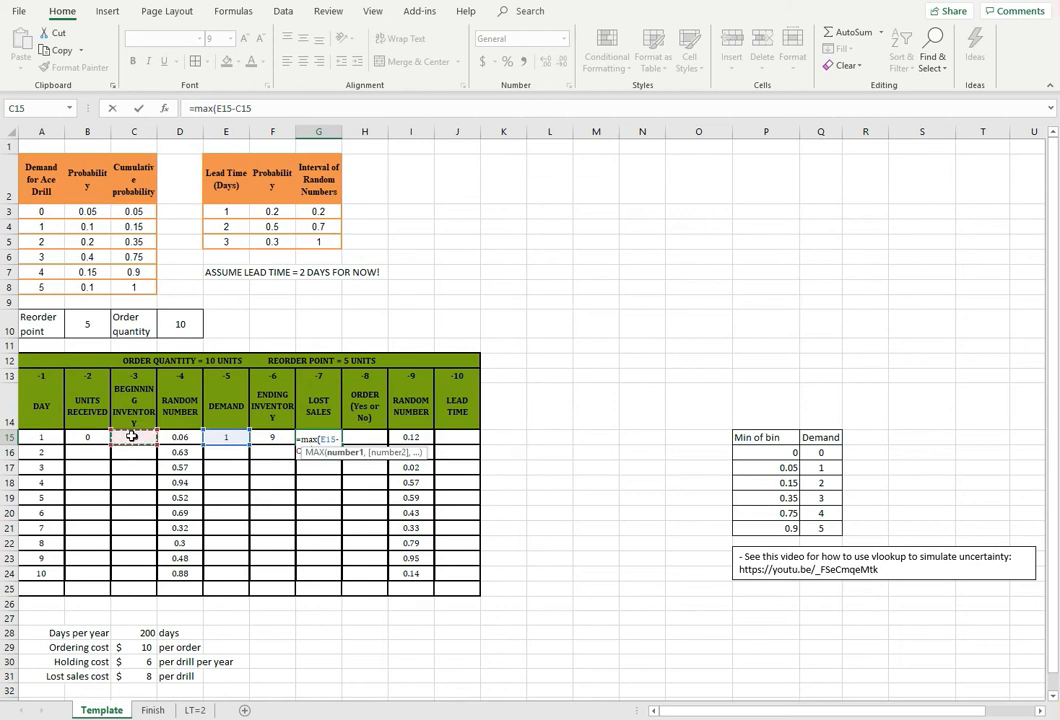
pyautogui.write(',')
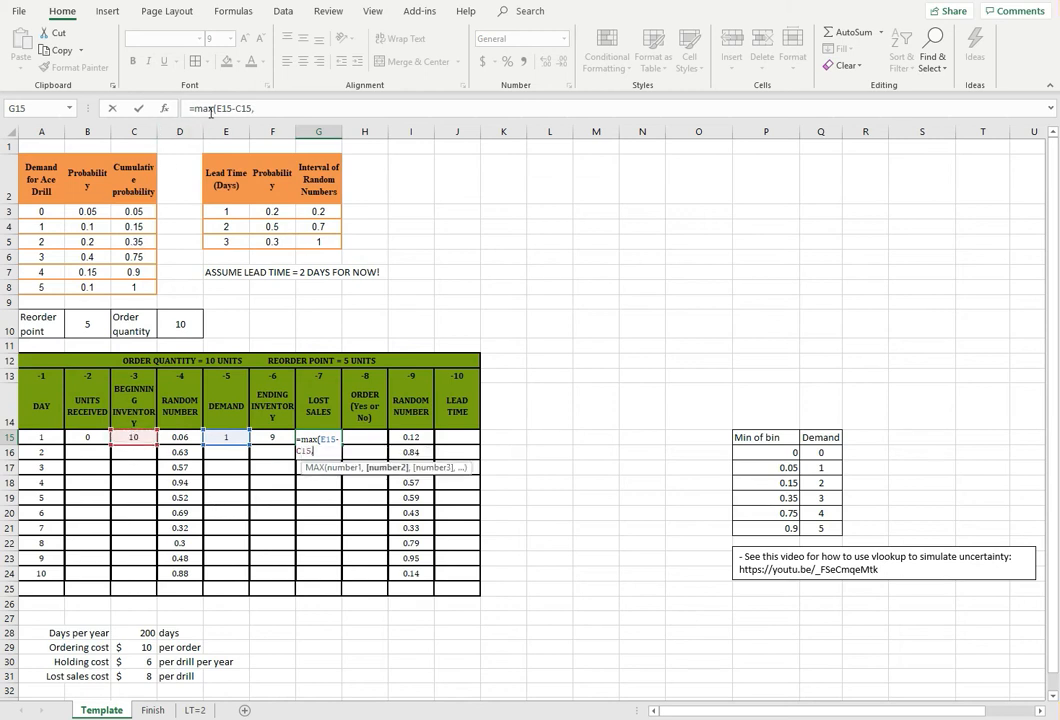
pyautogui.click(262, 108)
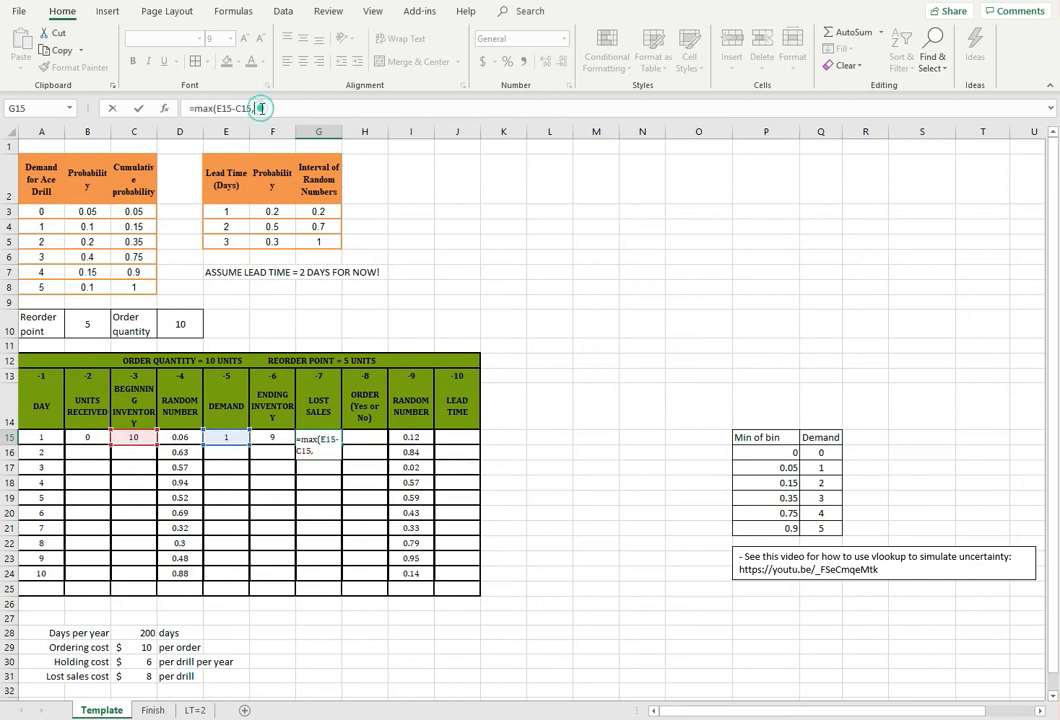
pyautogui.write('0)')
pyautogui.press('Return')
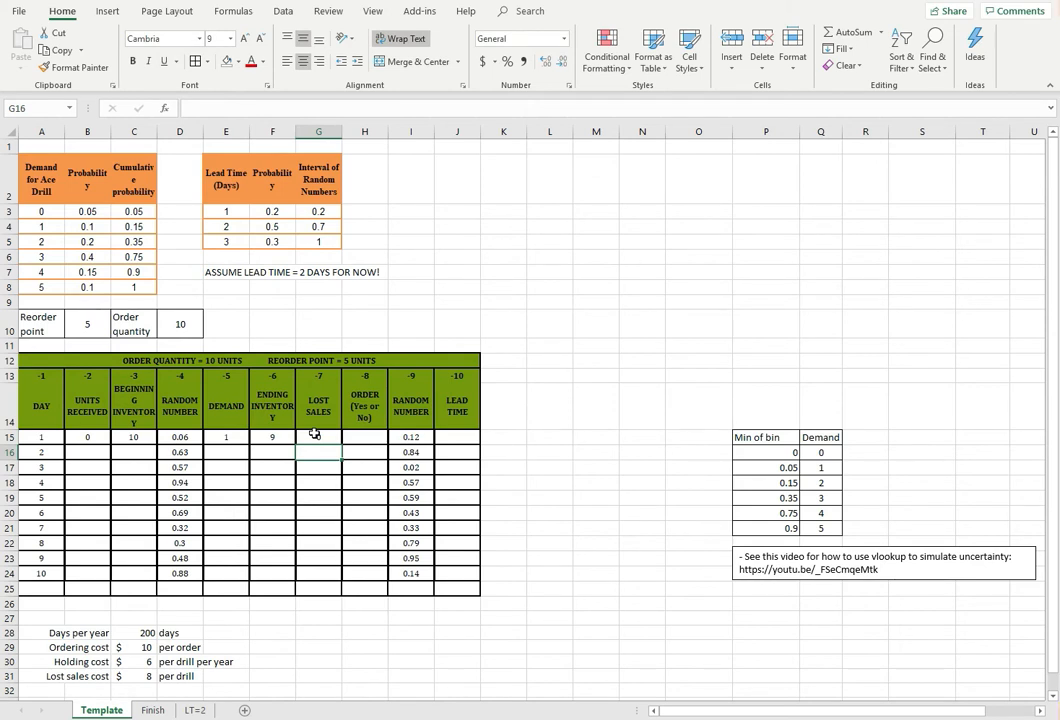
pyautogui.click(596, 437)
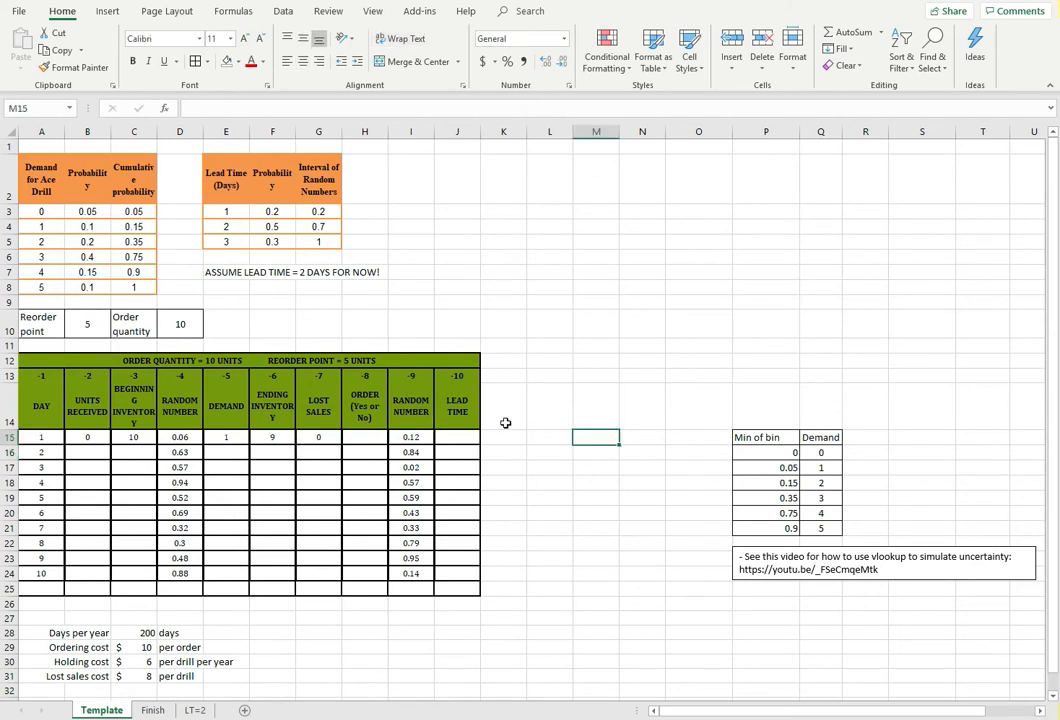
# Start an IF formula in day 1's order cell H15 with the logical test F15<=B10, comparing ending inventory with the reorder point
pyautogui.click(358, 438)
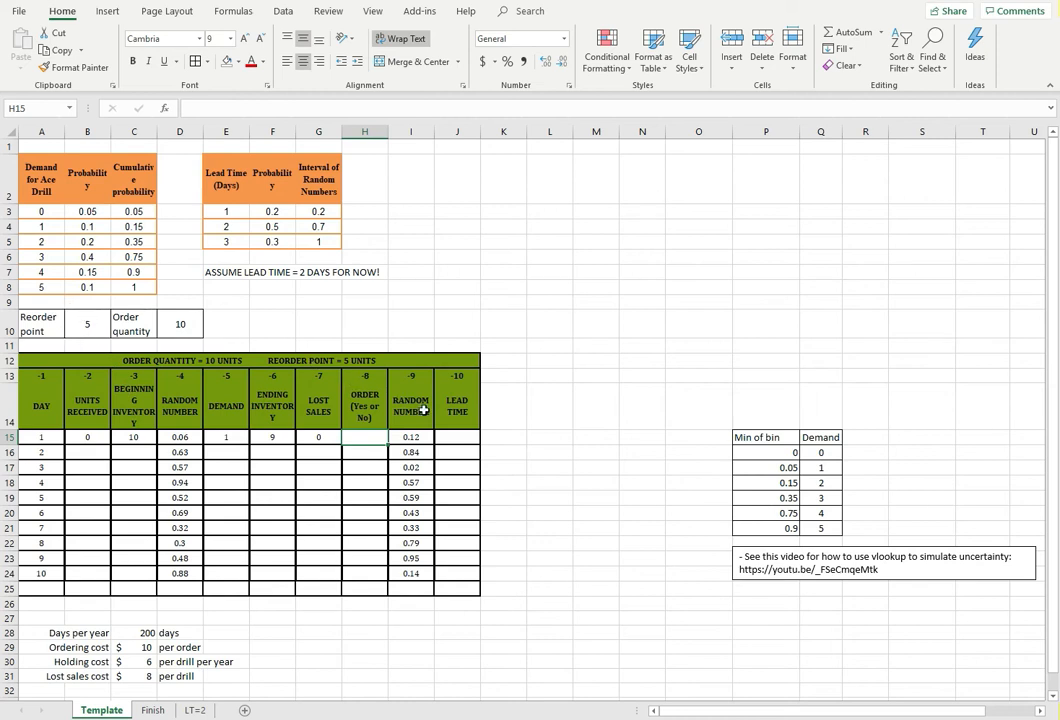
pyautogui.write('=')
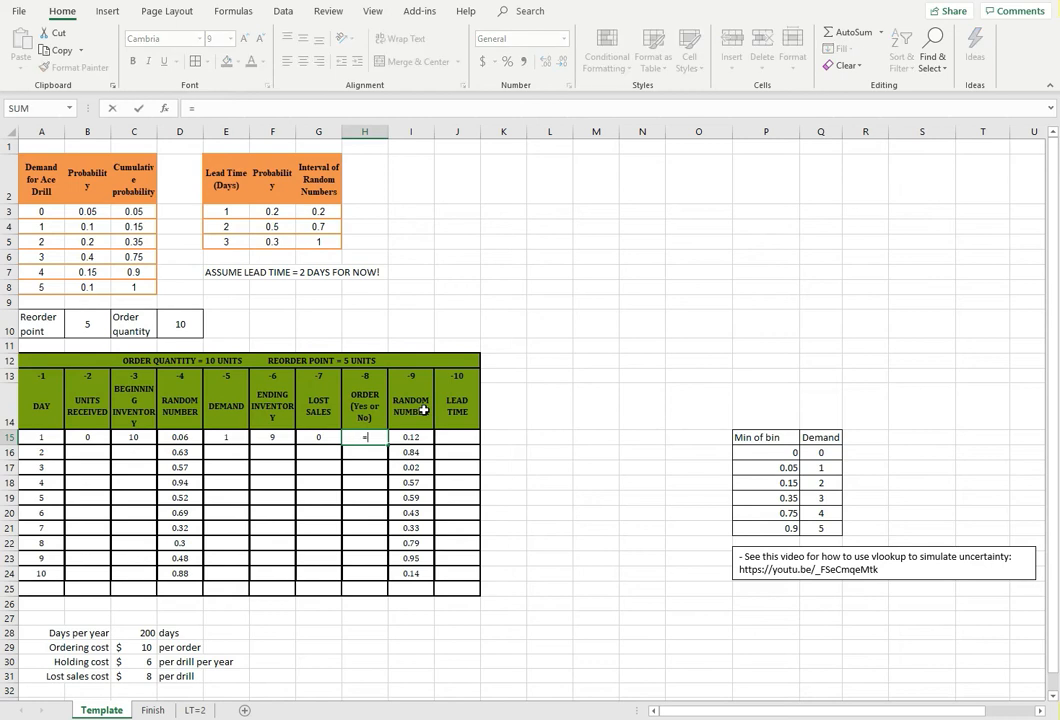
pyautogui.write('if(')
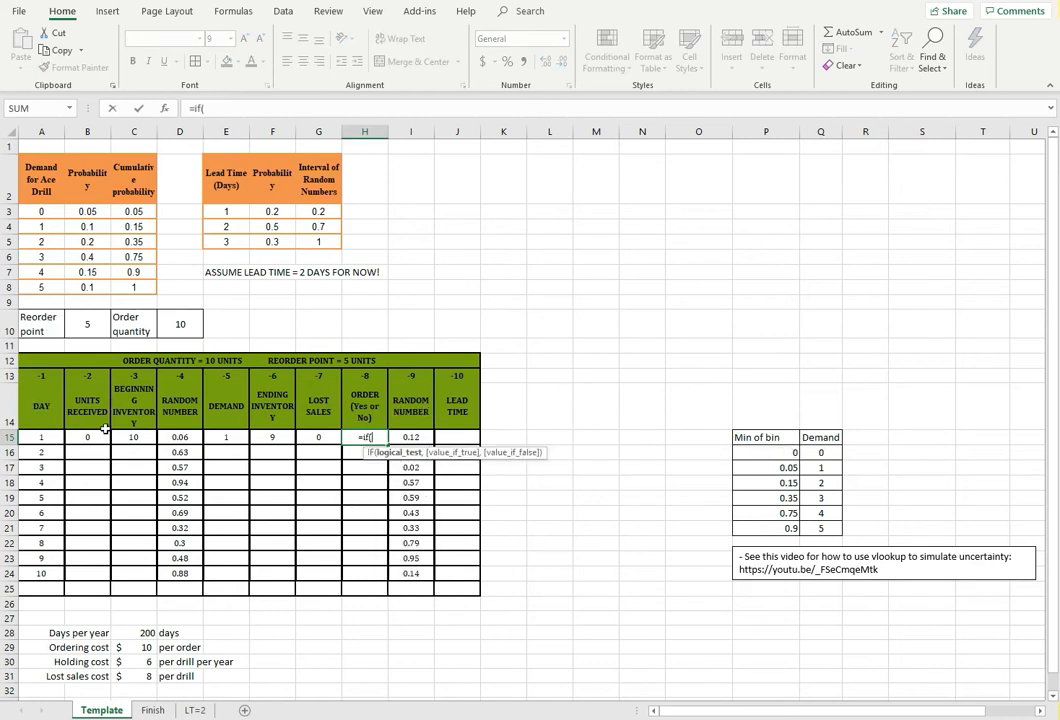
pyautogui.click(280, 436)
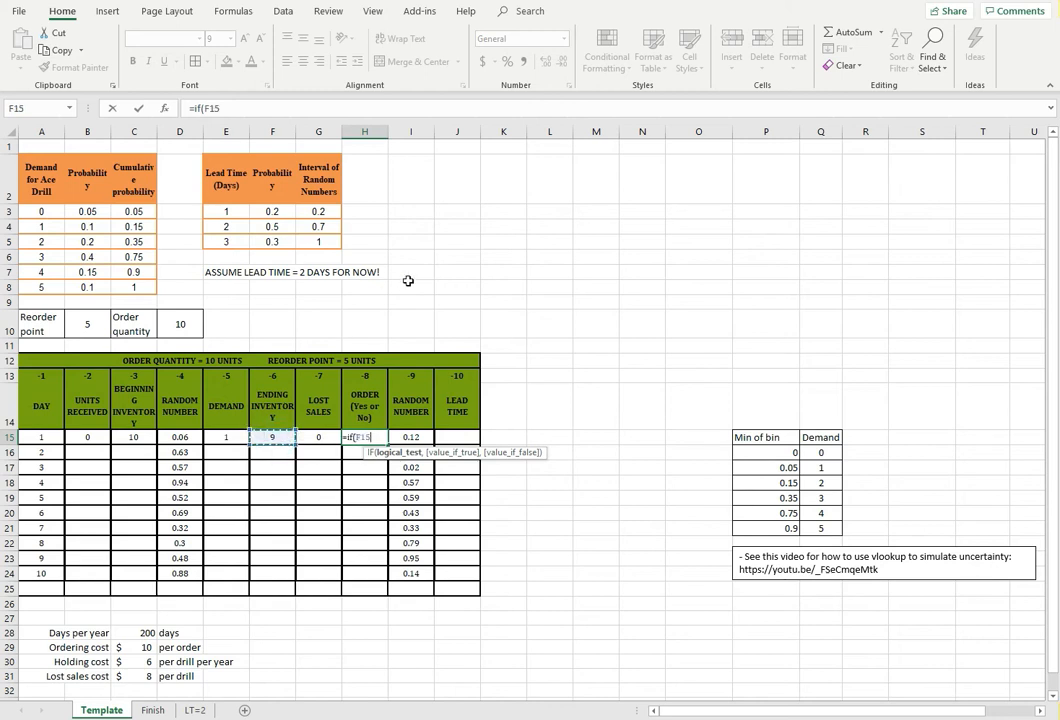
pyautogui.write('<=')
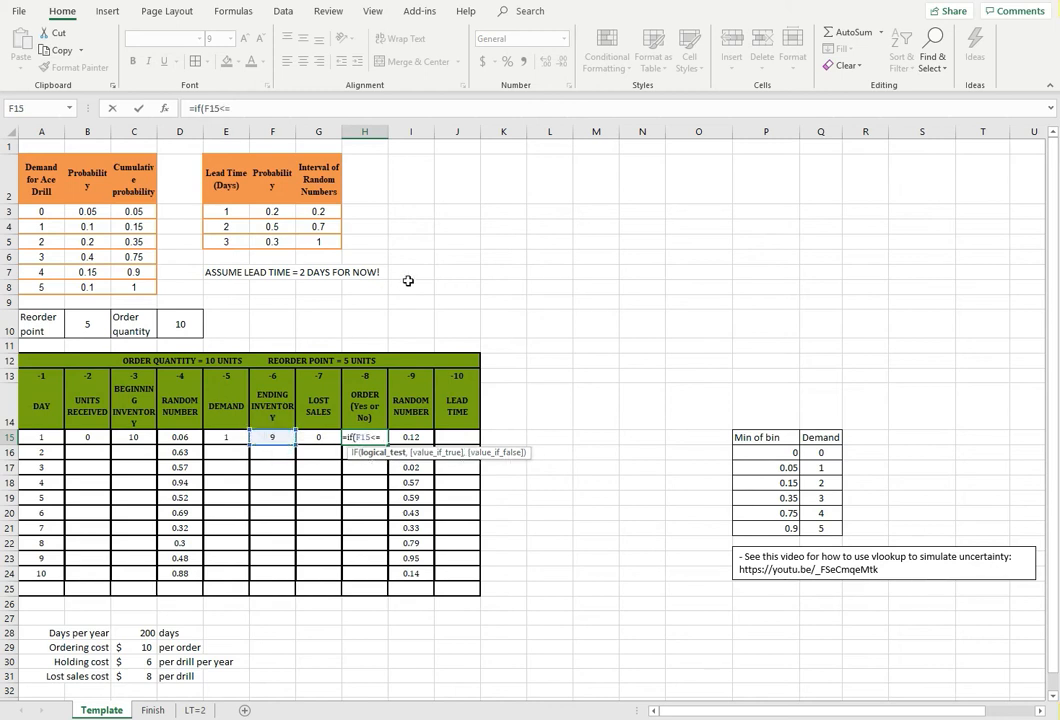
pyautogui.click(88, 320)
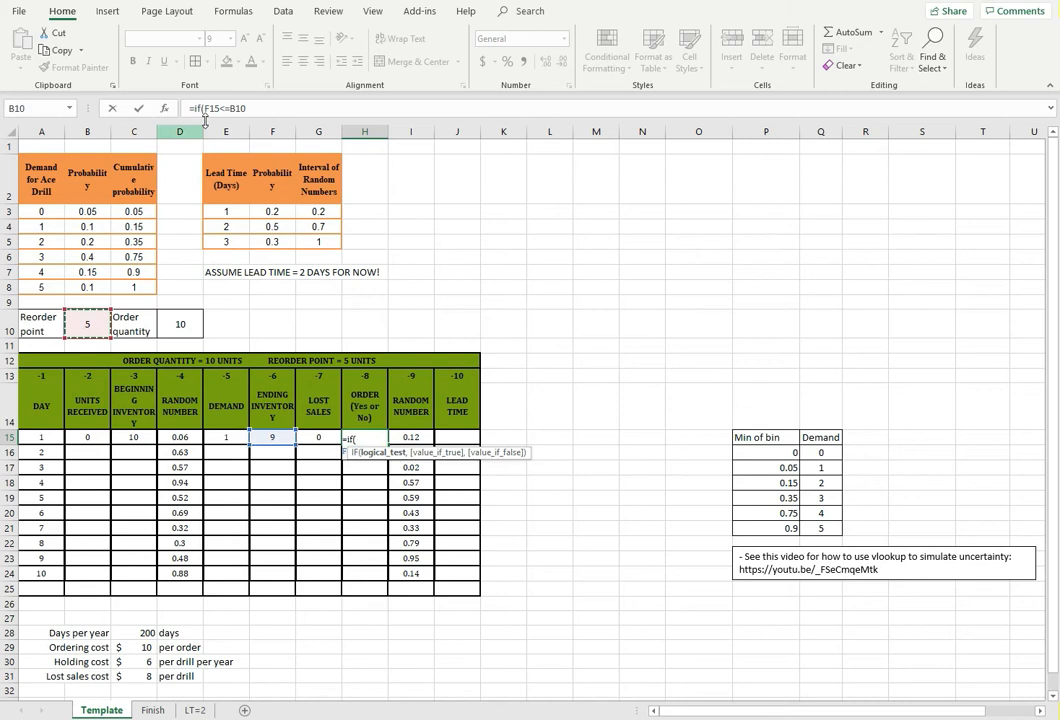
pyautogui.click(264, 106)
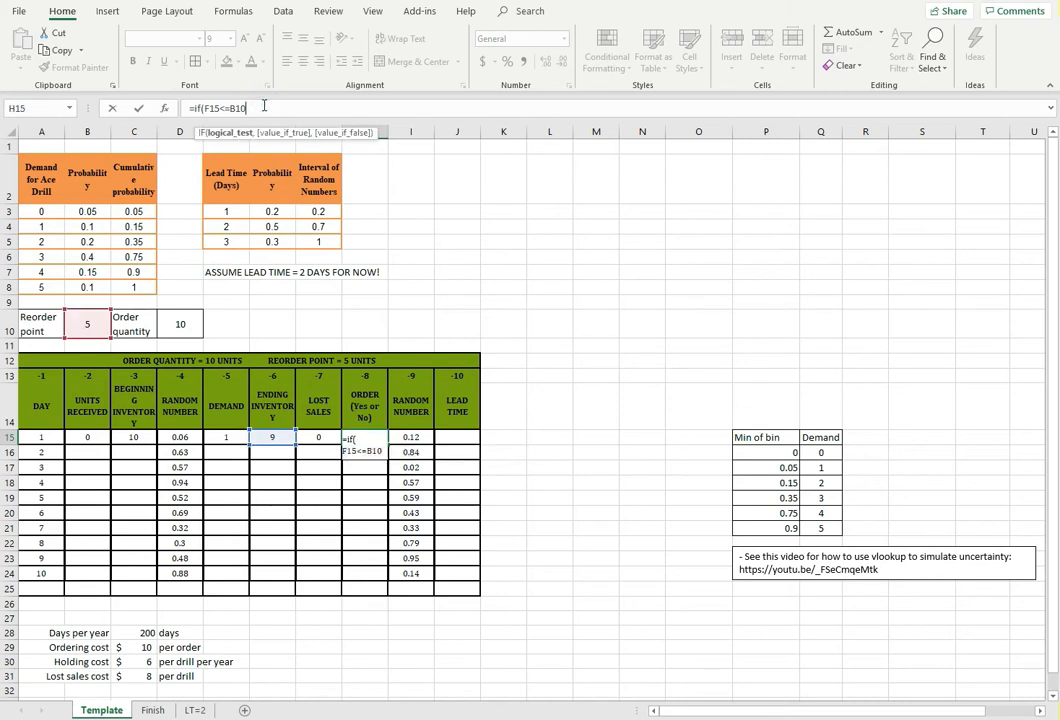
# Complete H15's IF formula so it returns "Yes" when the test is true and "No" otherwise
pyautogui.write(',')
pyautogui.write('"')
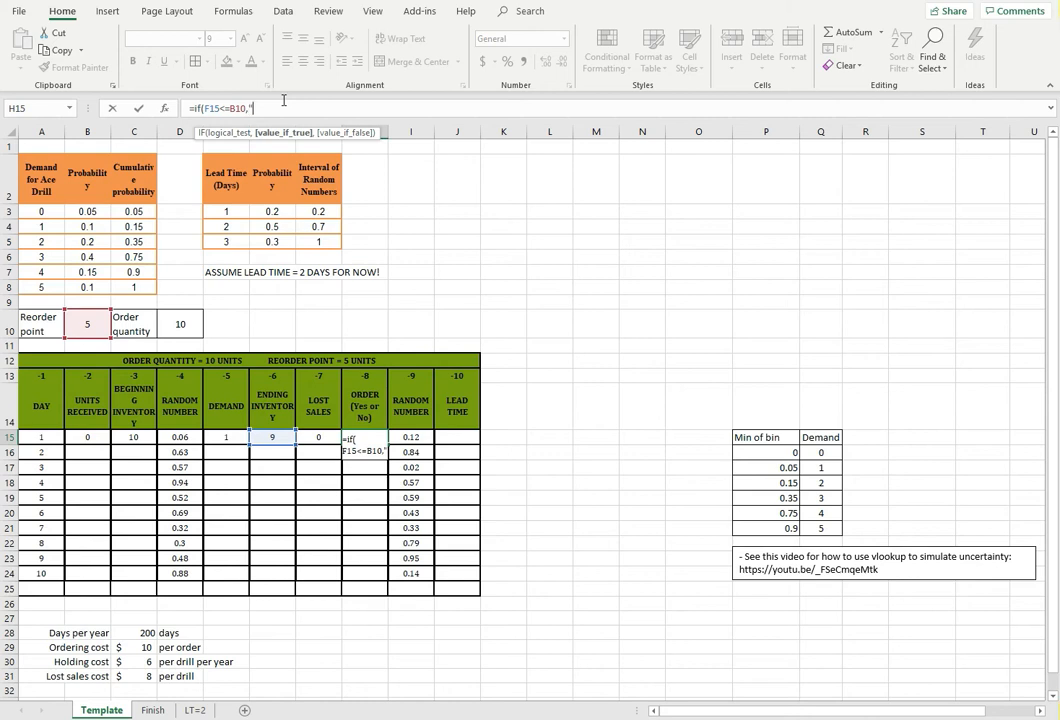
pyautogui.write('Ye')
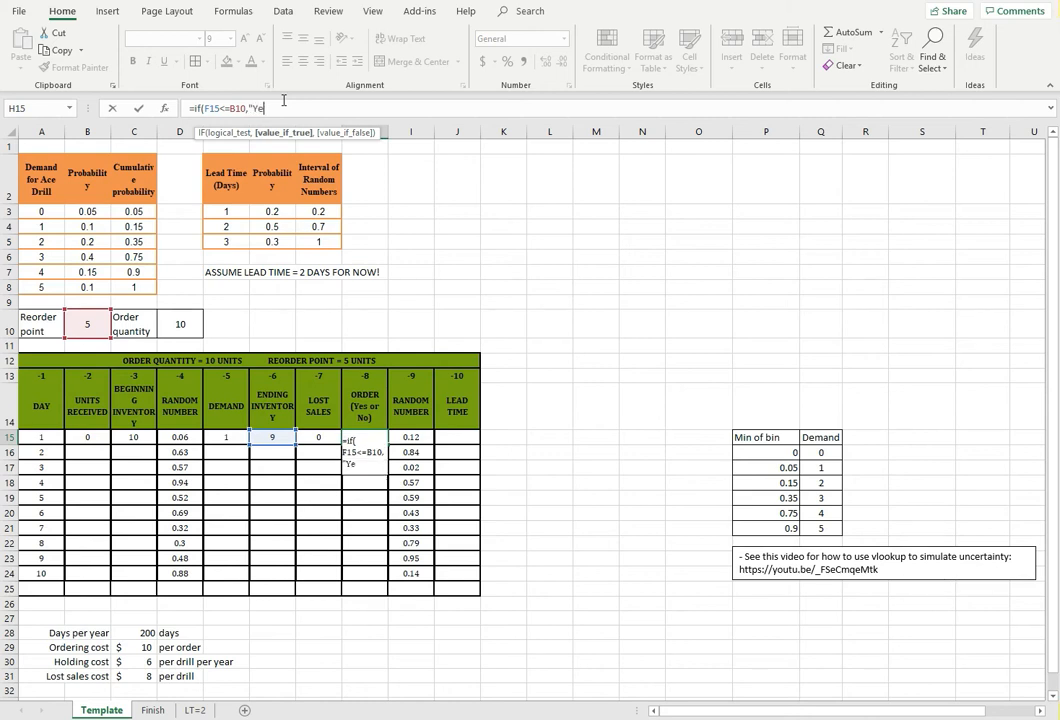
pyautogui.write('s","No")')
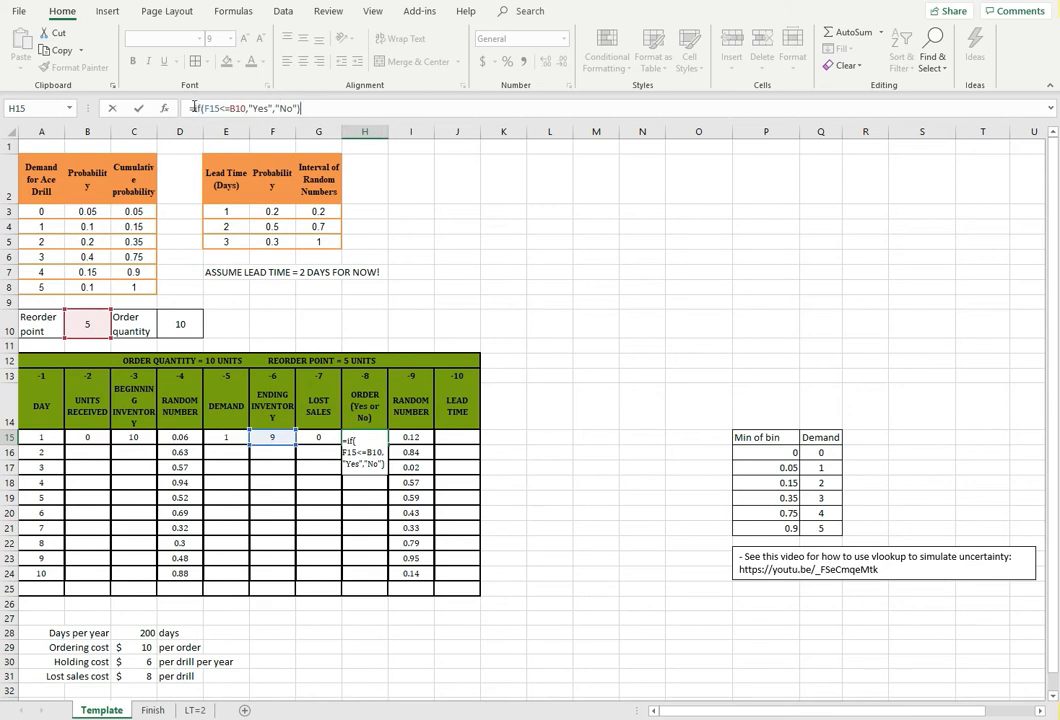
# Check the IF function and its quoted "Yes" argument in H15, commit the formula, and reselect the cell
pyautogui.click(199, 108)
pyautogui.click(252, 108)
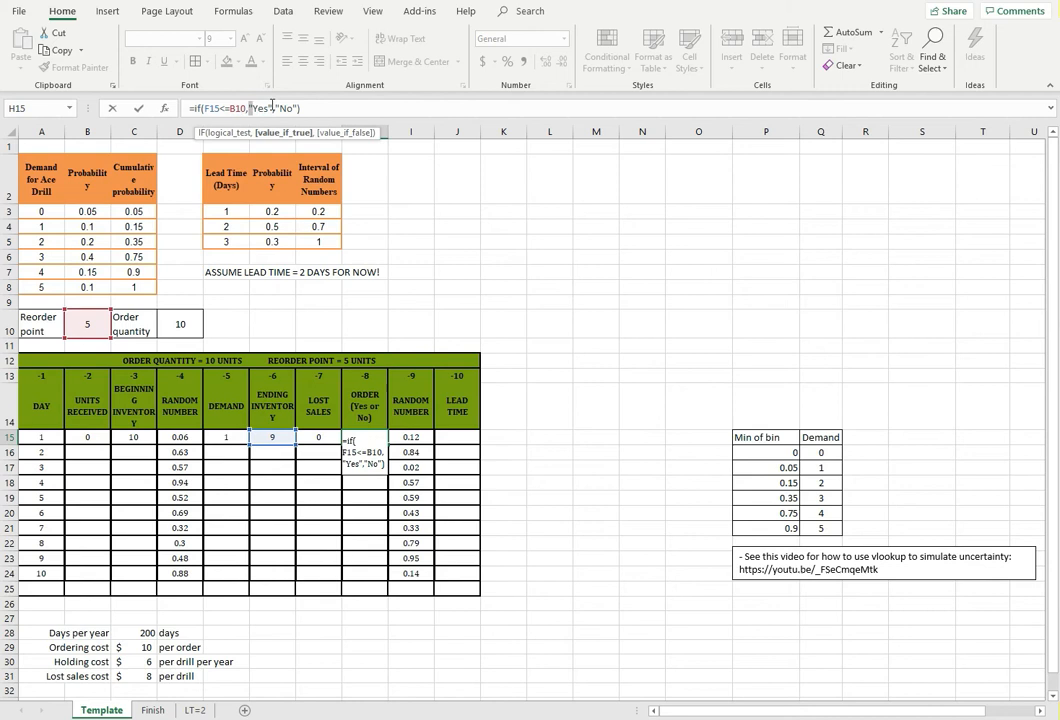
pyautogui.moveTo(267, 107); pyautogui.dragTo(268, 108)
pyautogui.click(251, 108)
pyautogui.moveTo(251, 108); pyautogui.dragTo(268, 106)
pyautogui.click(306, 108)
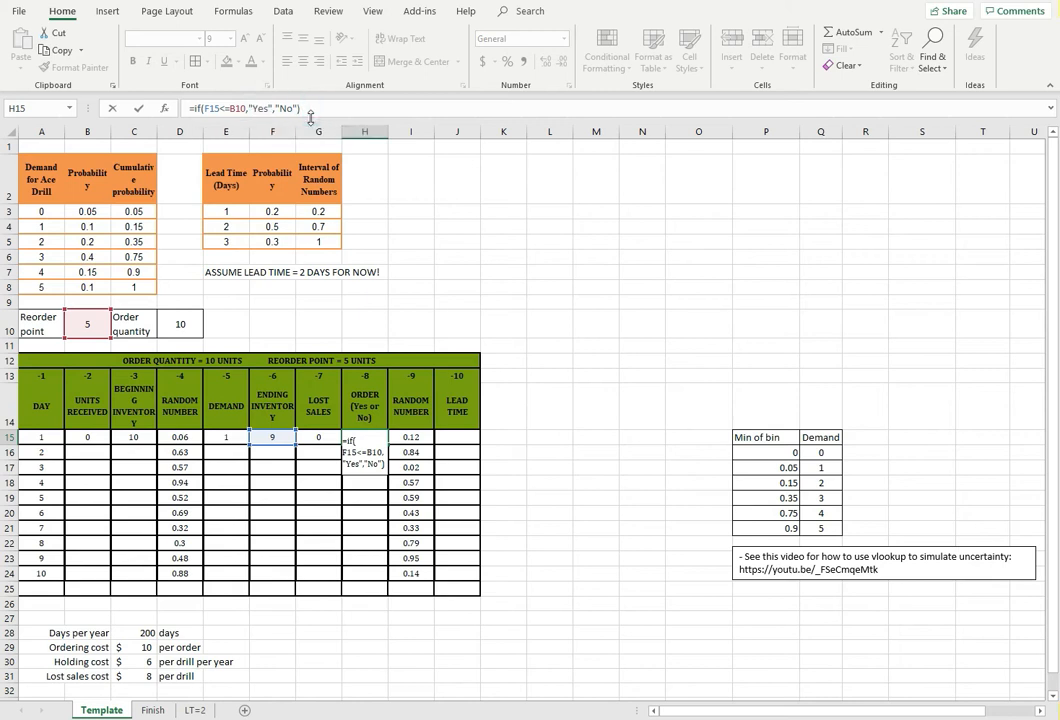
pyautogui.press('Return')
pyautogui.click(372, 436)
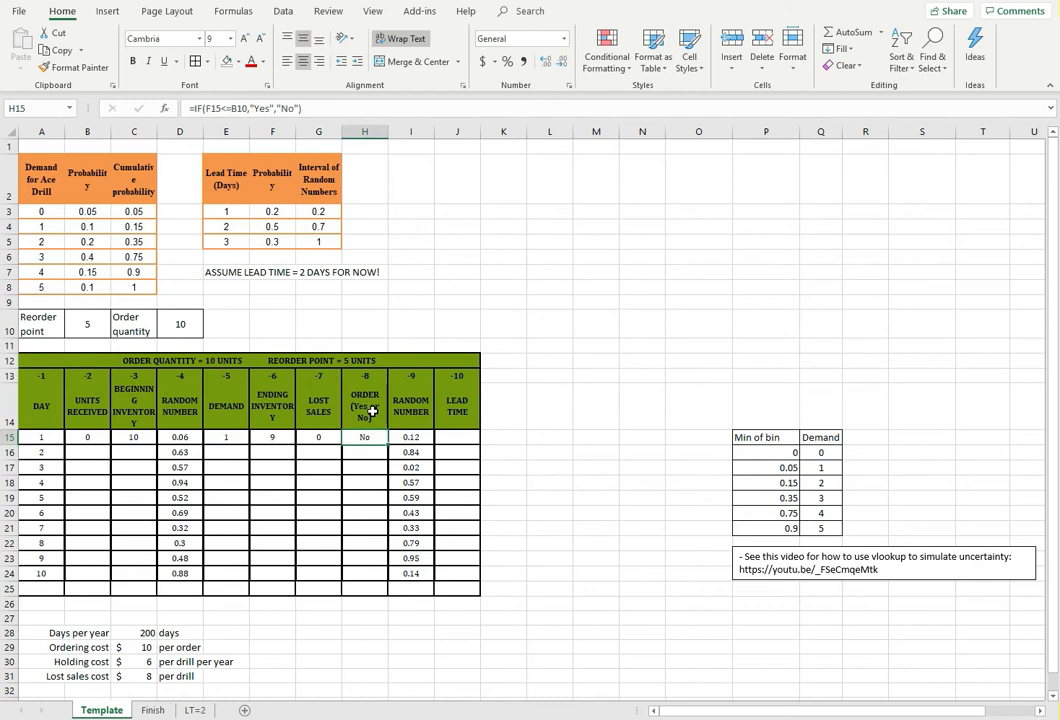
# Enter 2 as day 1's lead time in J15
pyautogui.click(459, 436)
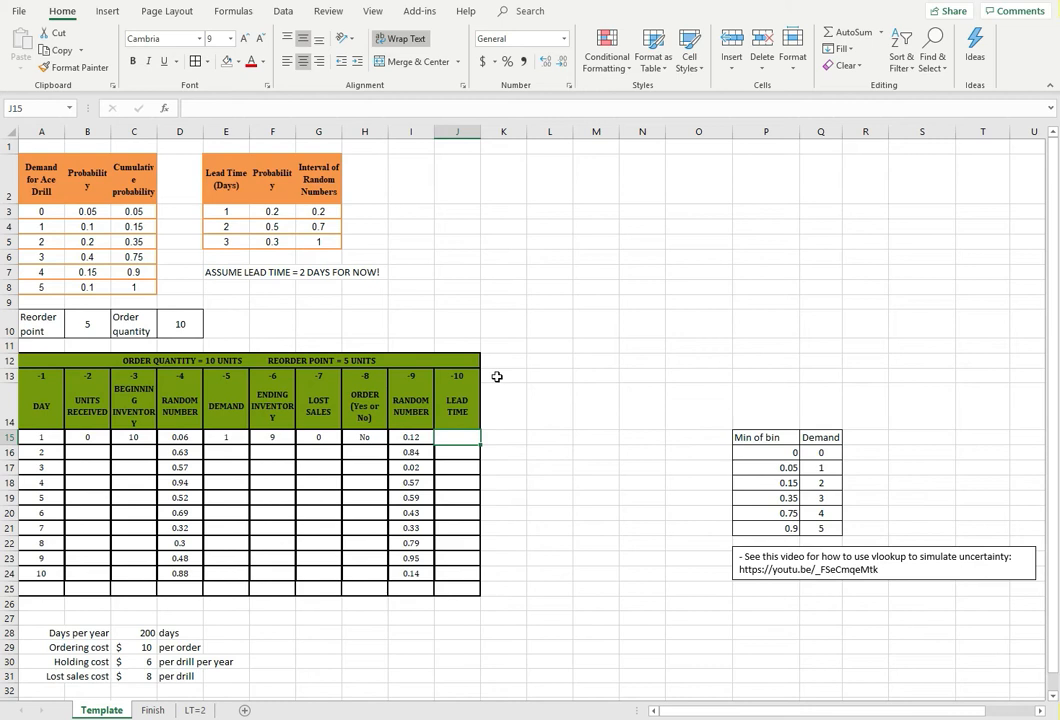
pyautogui.write('2')
pyautogui.press('Return')
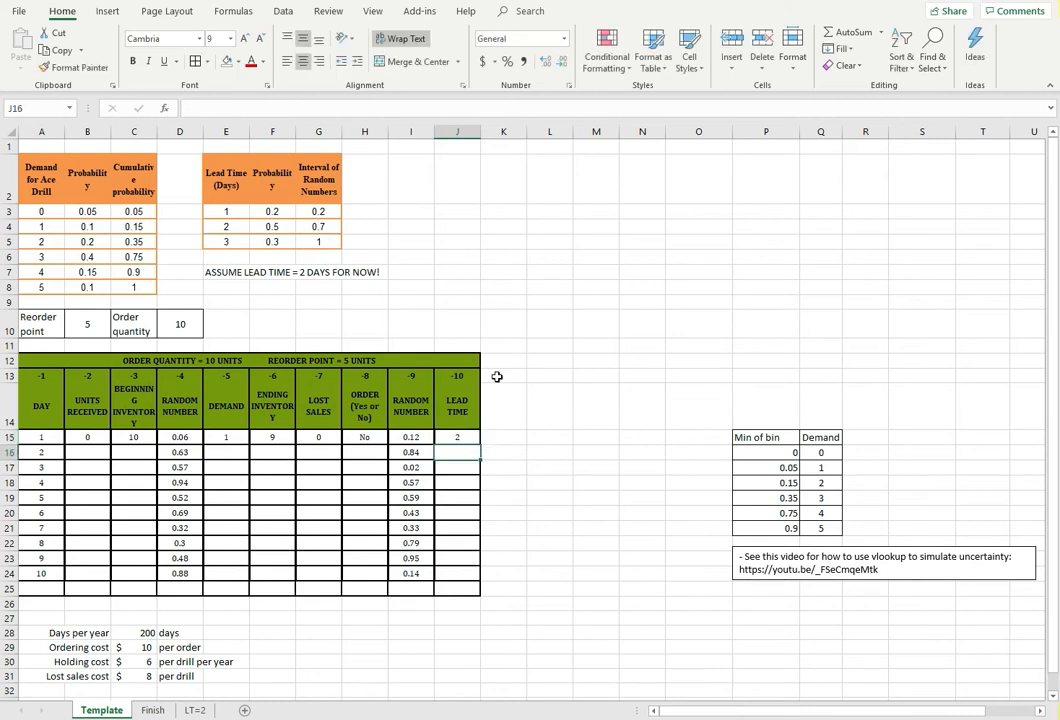
pyautogui.press('Up')
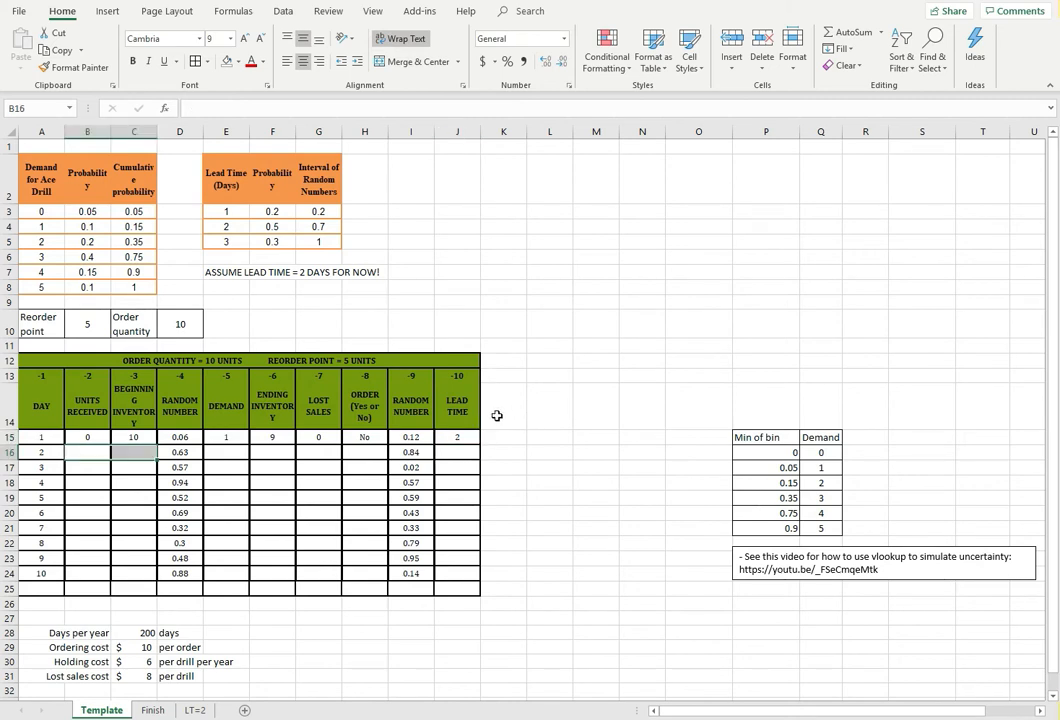
# Label the helper column beside the lead time column by entering LT=2 in K14
pyautogui.moveTo(502, 421)
pyautogui.mouseDown()
pyautogui.moveTo(495, 598)
pyautogui.moveTo(492, 408)
pyautogui.mouseUp()
pyautogui.write('L')
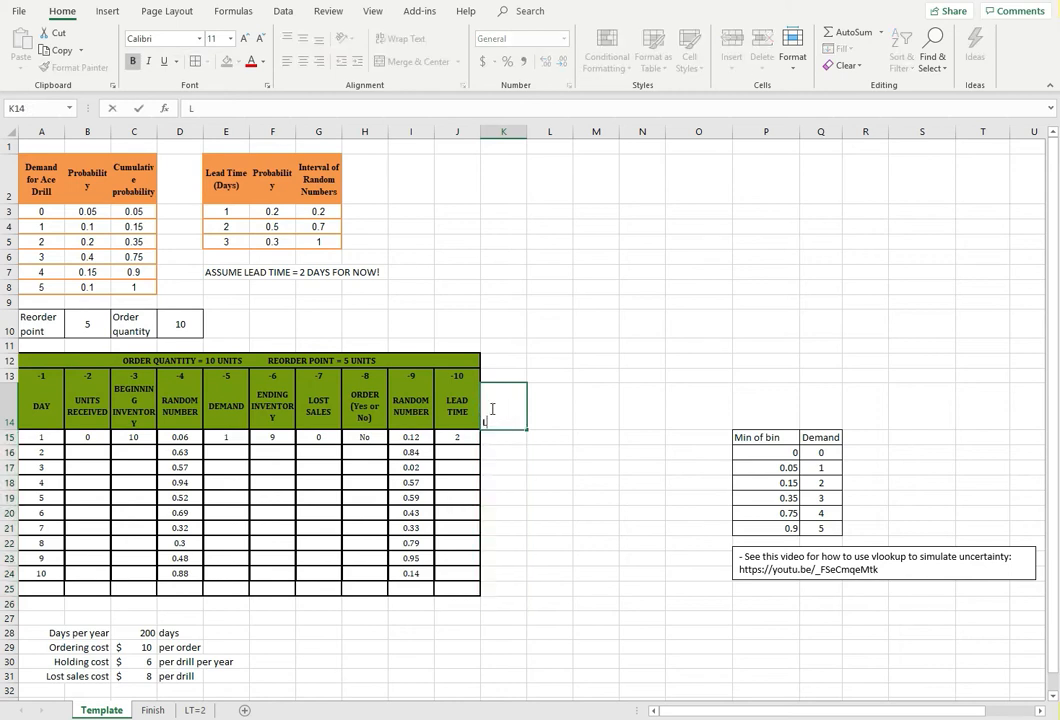
pyautogui.write('T=2')
pyautogui.press('Return')
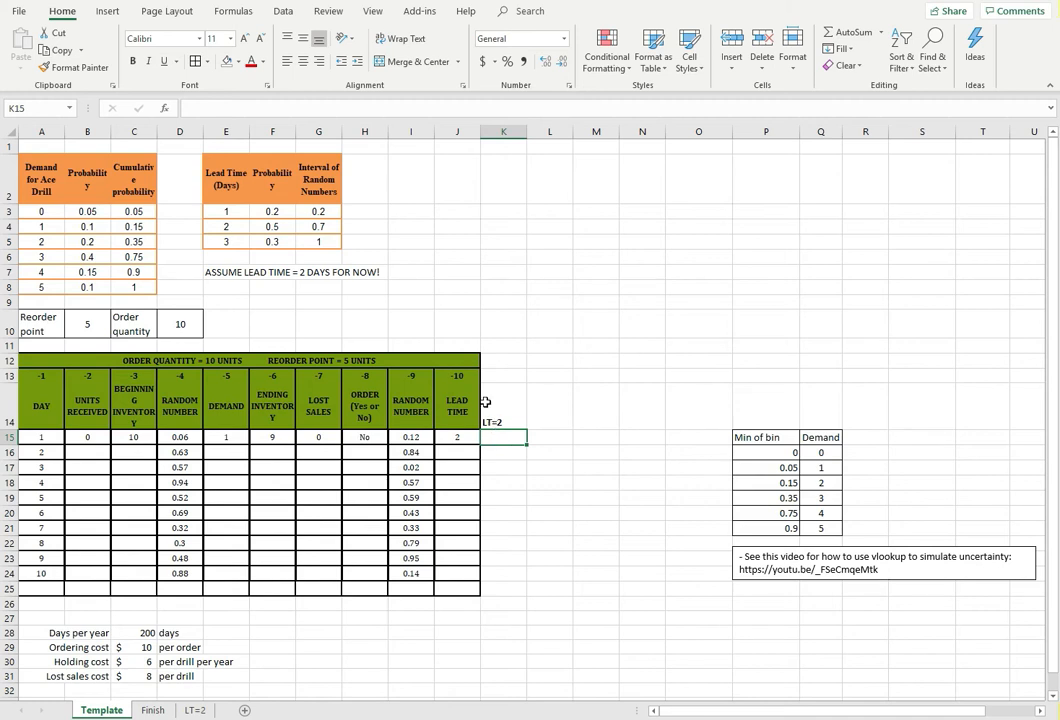
# Start an IF formula in K15 with the logical test H15="Yes", checking whether an order is placed on day 1
pyautogui.click(509, 437)
pyautogui.click(495, 437)
pyautogui.write('=IF(')
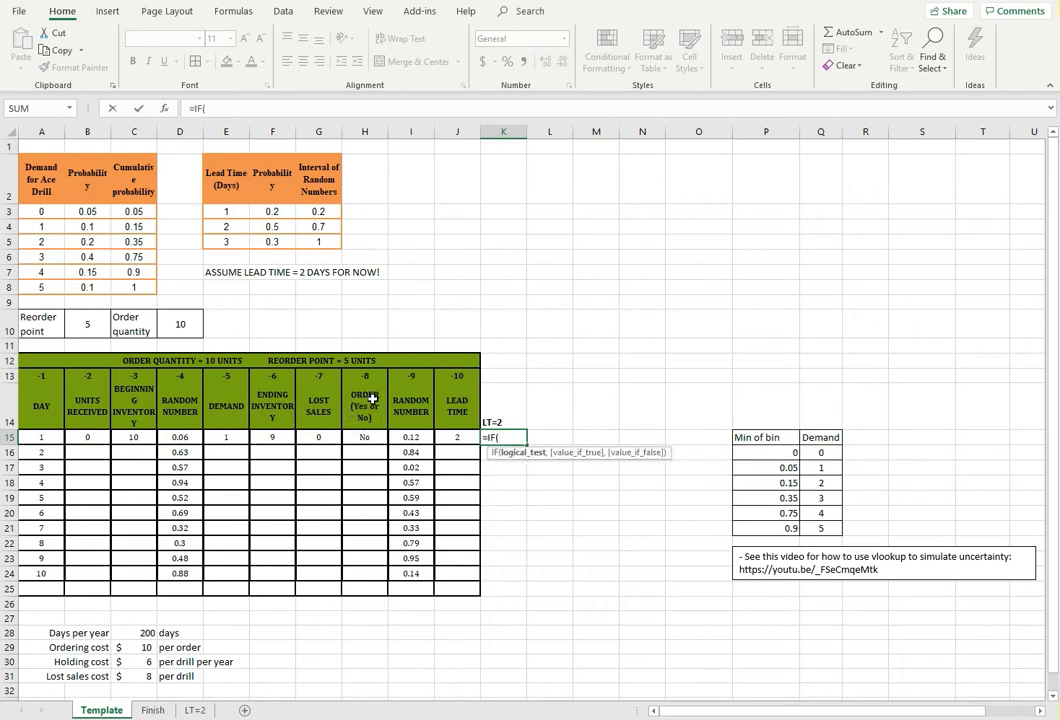
pyautogui.click(368, 437)
pyautogui.write('="y')
pyautogui.press('BackSpace')
pyautogui.write('Yes",')
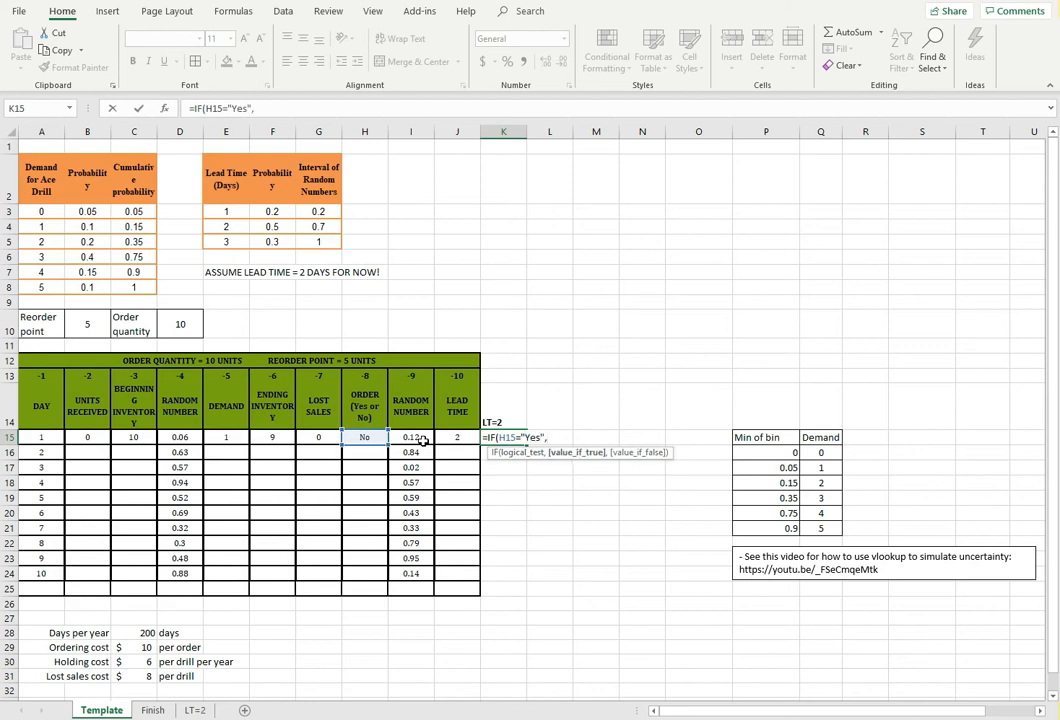
# Complete K15's IF formula so it returns the order quantity $D$10 when true and 0 otherwise, and reselect the cell
pyautogui.click(175, 324)
pyautogui.press('F4')
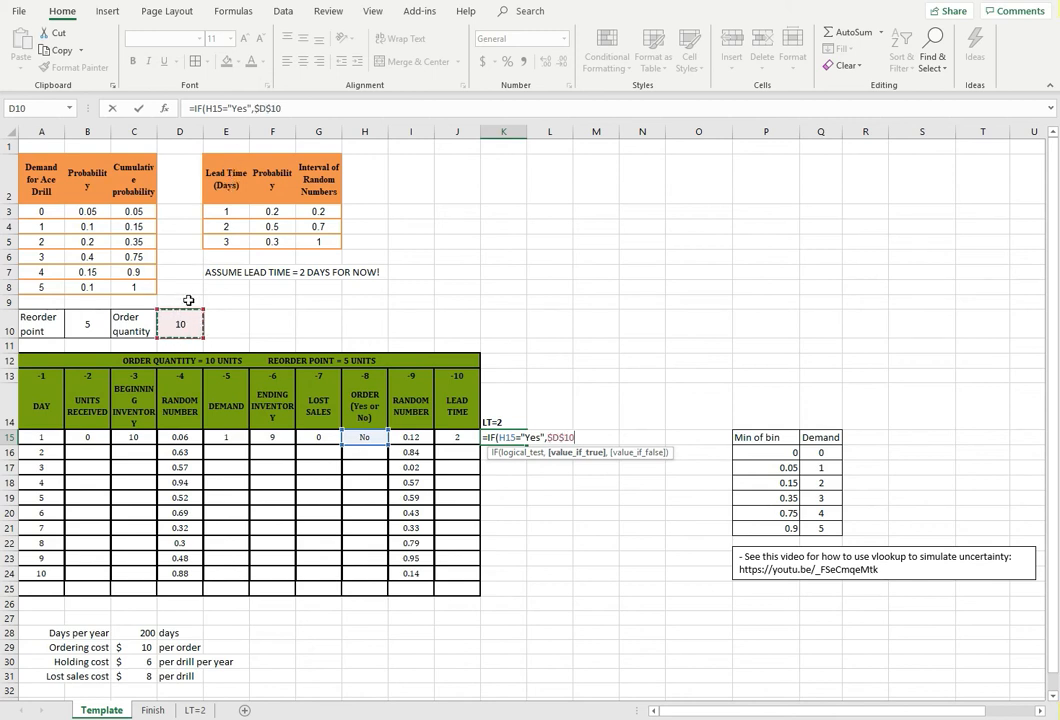
pyautogui.click(296, 106)
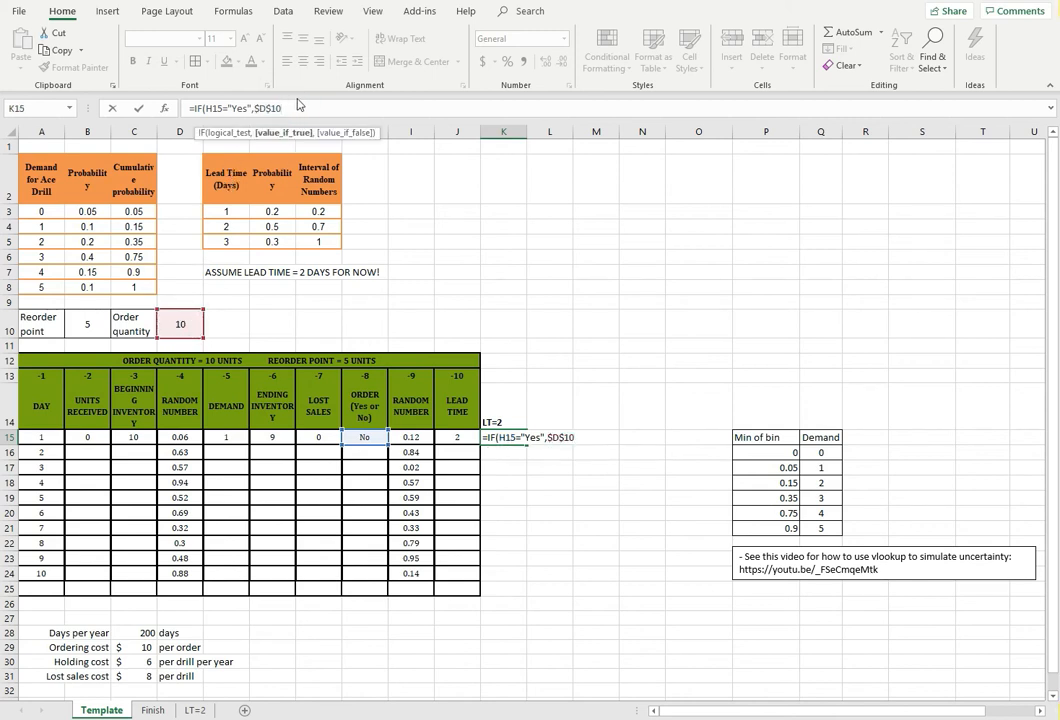
pyautogui.write(',0)')
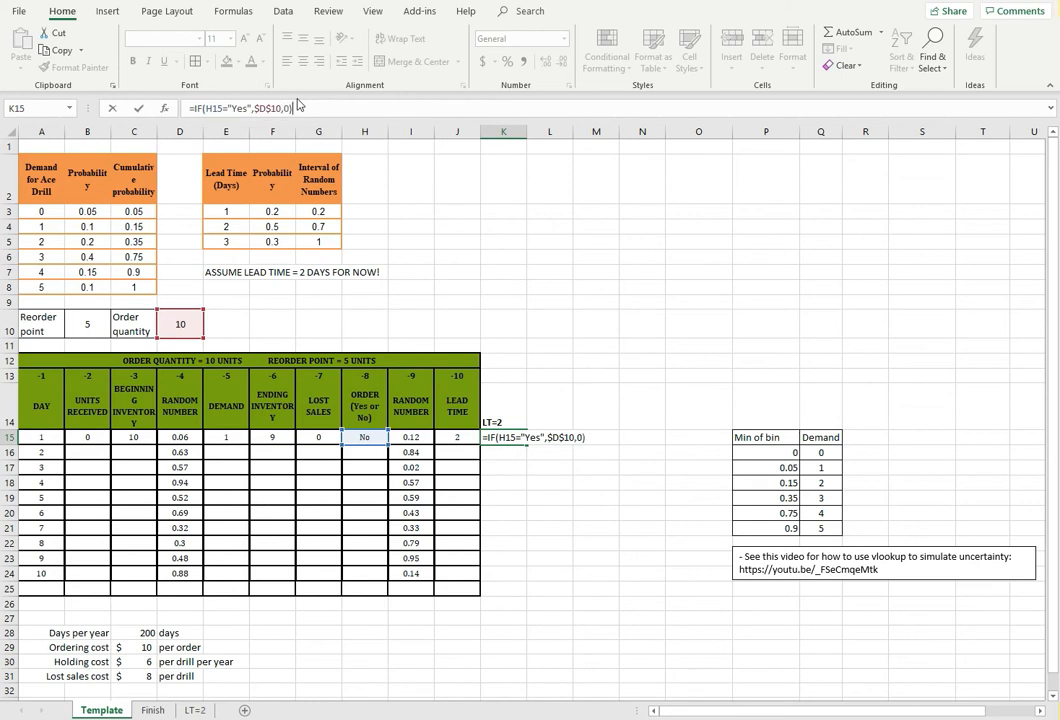
pyautogui.press('Return')
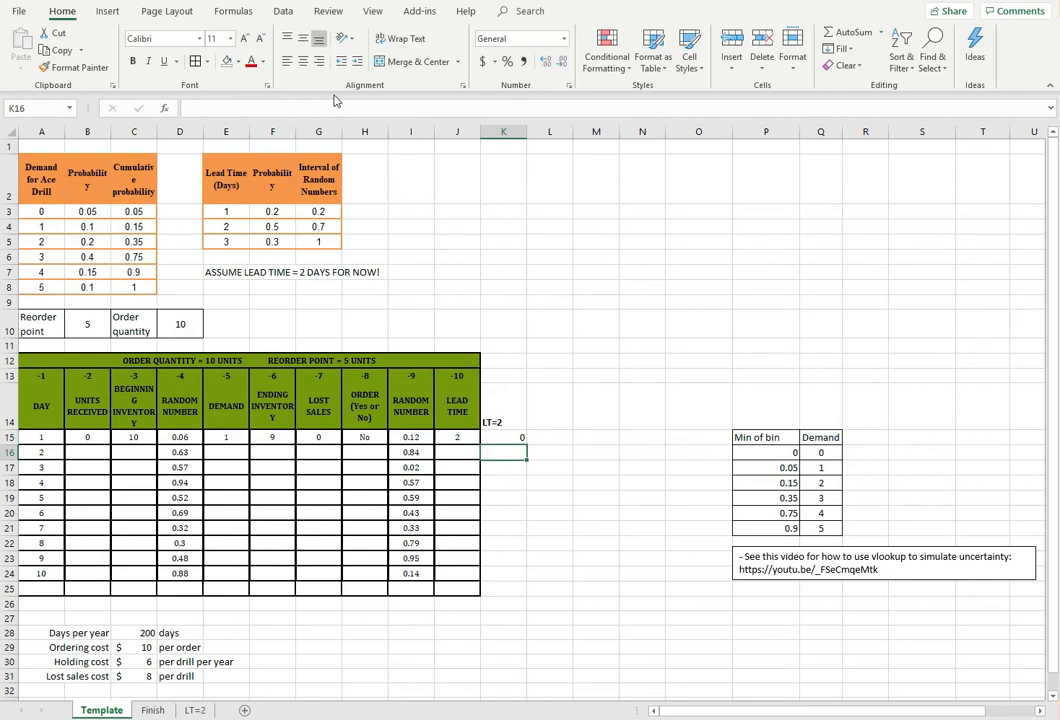
pyautogui.click(503, 436)
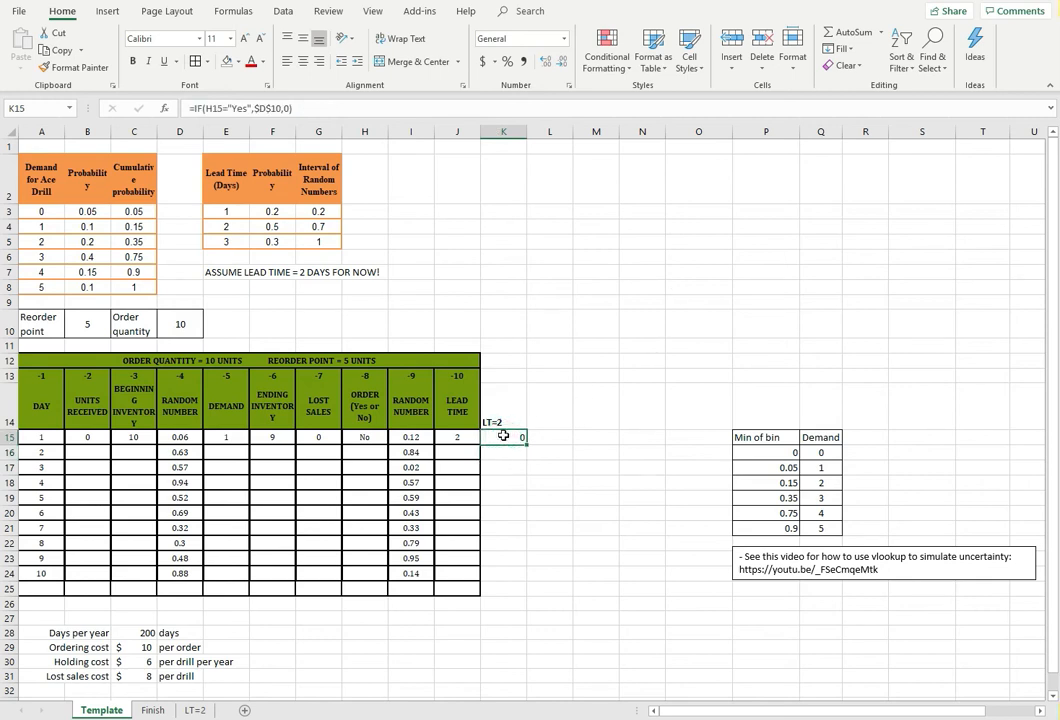
pyautogui.click(512, 441)
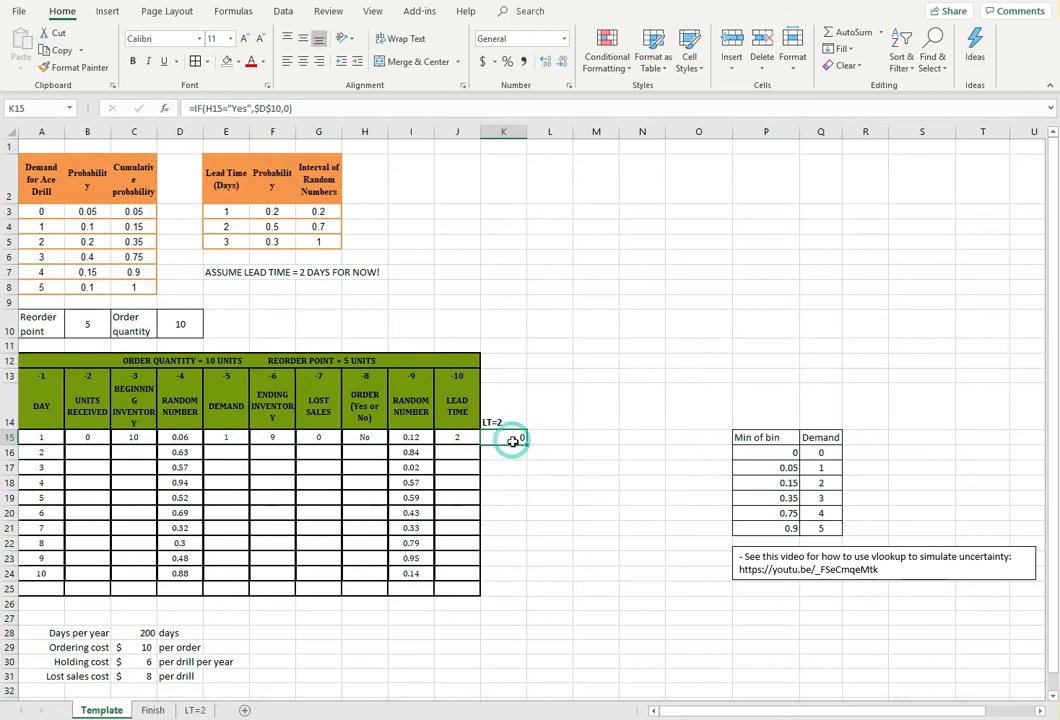
# Enter 0 as day 2's units received in B16
pyautogui.click(512, 455)
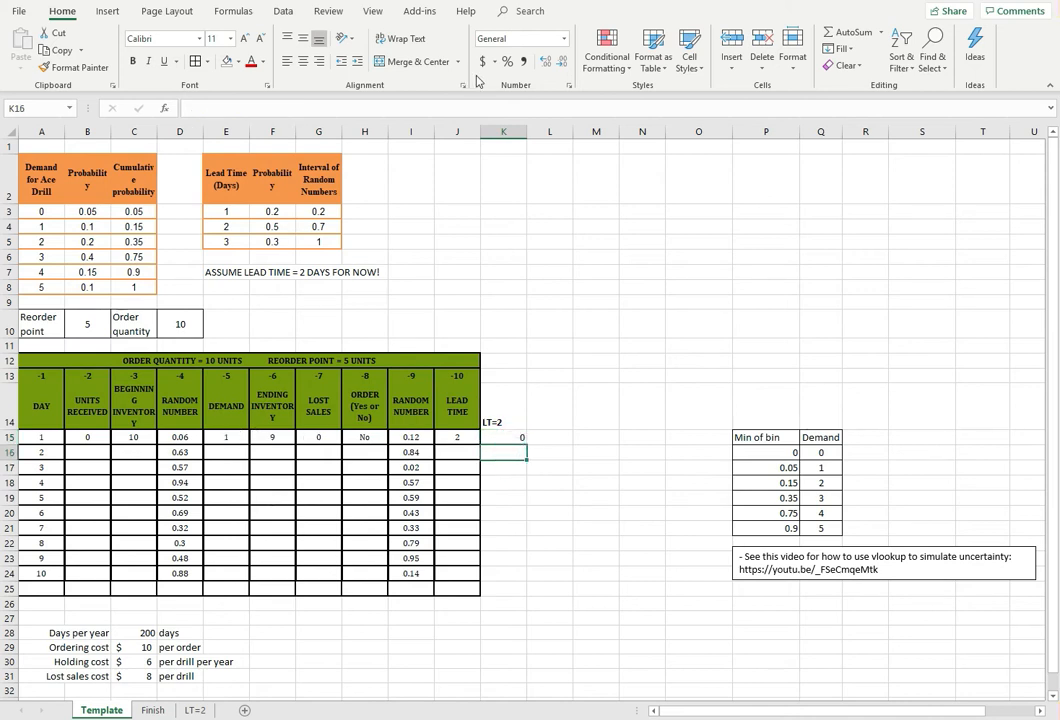
pyautogui.click(97, 453)
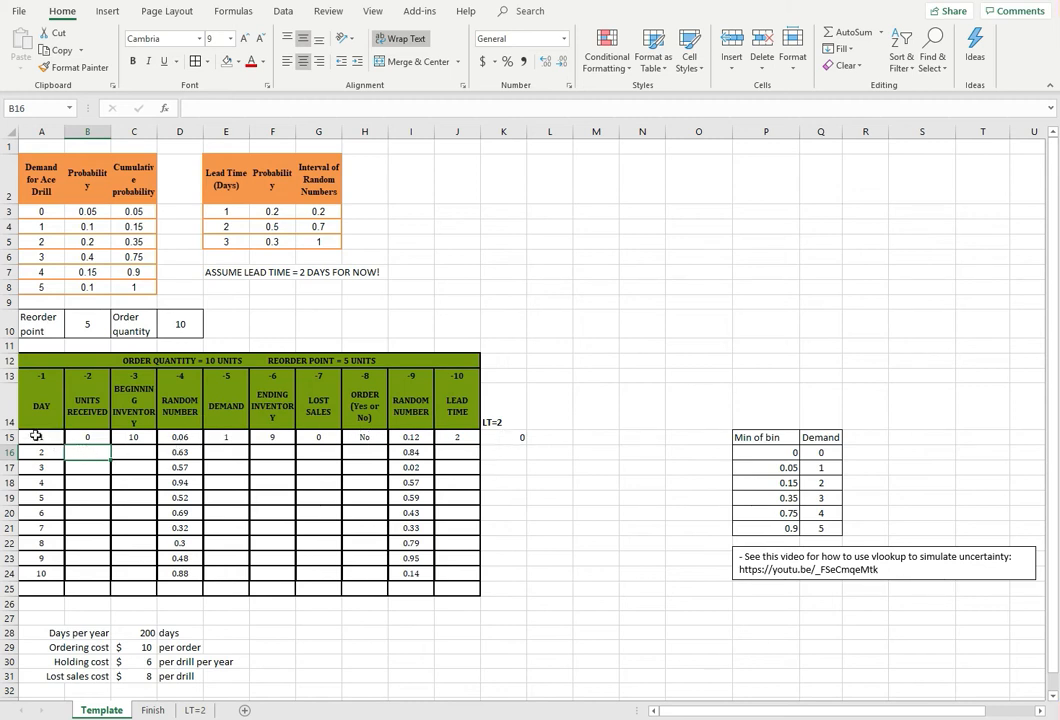
pyautogui.click(83, 452)
pyautogui.write('0')
pyautogui.press('Tab')
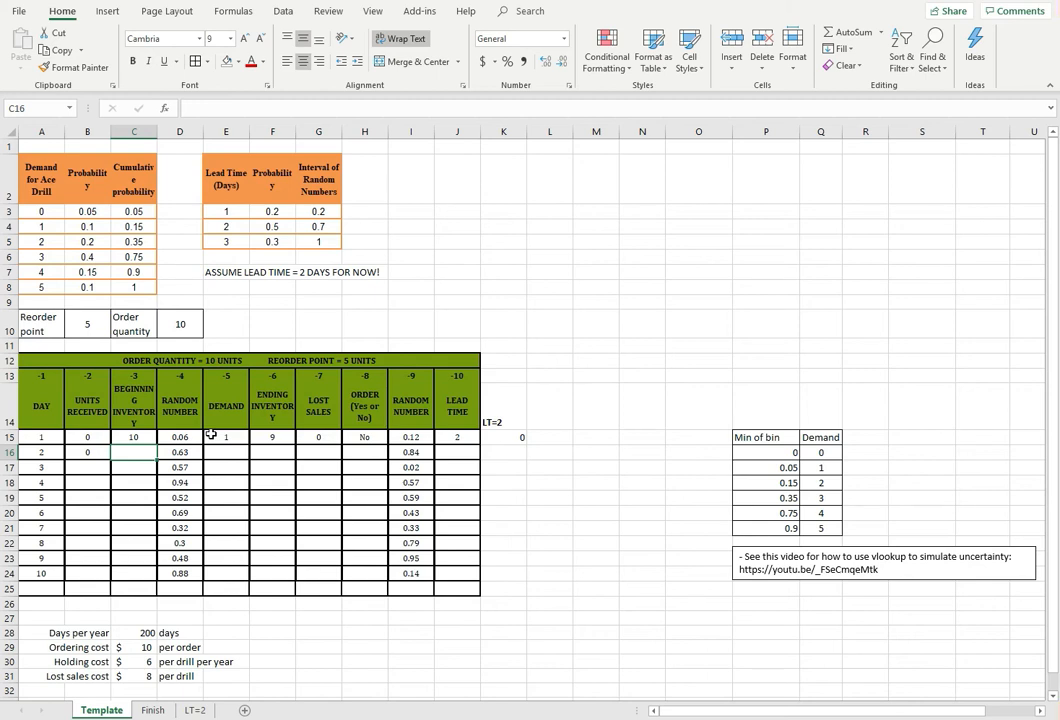
# Enter =F15+B16 in C16 to compute day 2's beginning inventory from day 1's ending inventory plus units received
pyautogui.write('=')
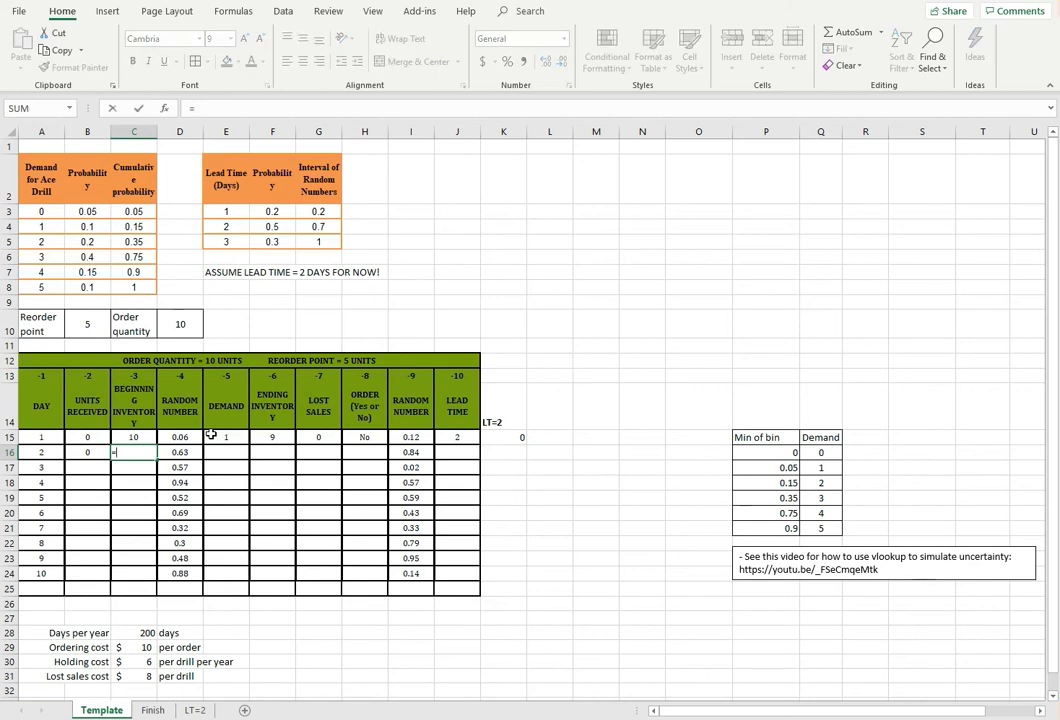
pyautogui.click(274, 436)
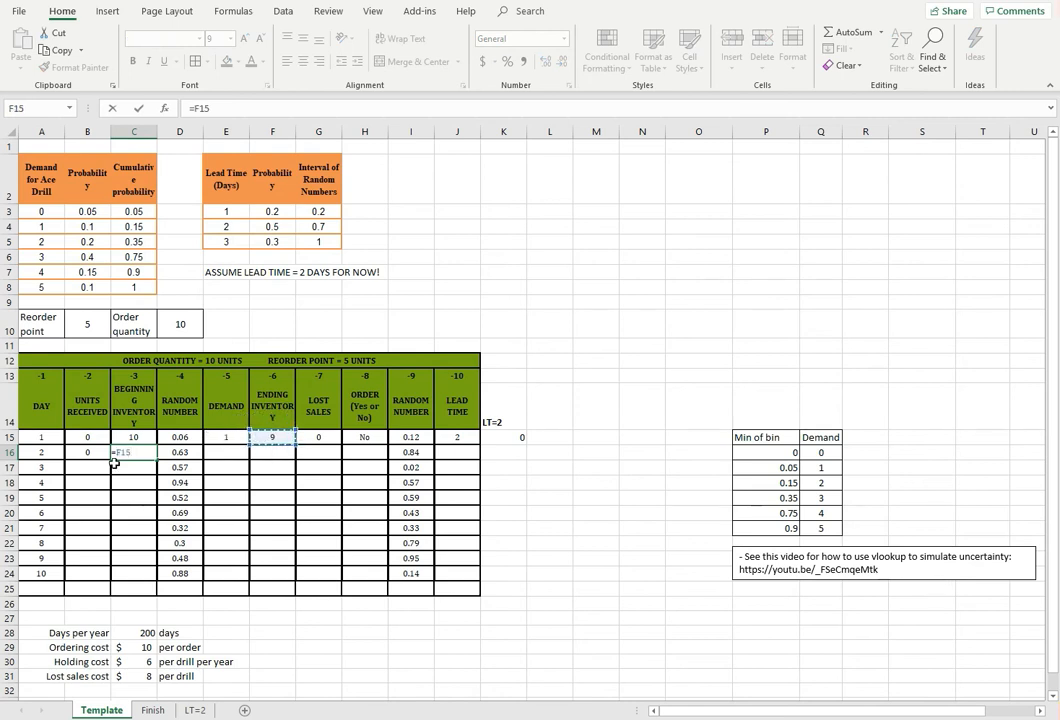
pyautogui.write('+')
pyautogui.click(80, 453)
pyautogui.press('Return')
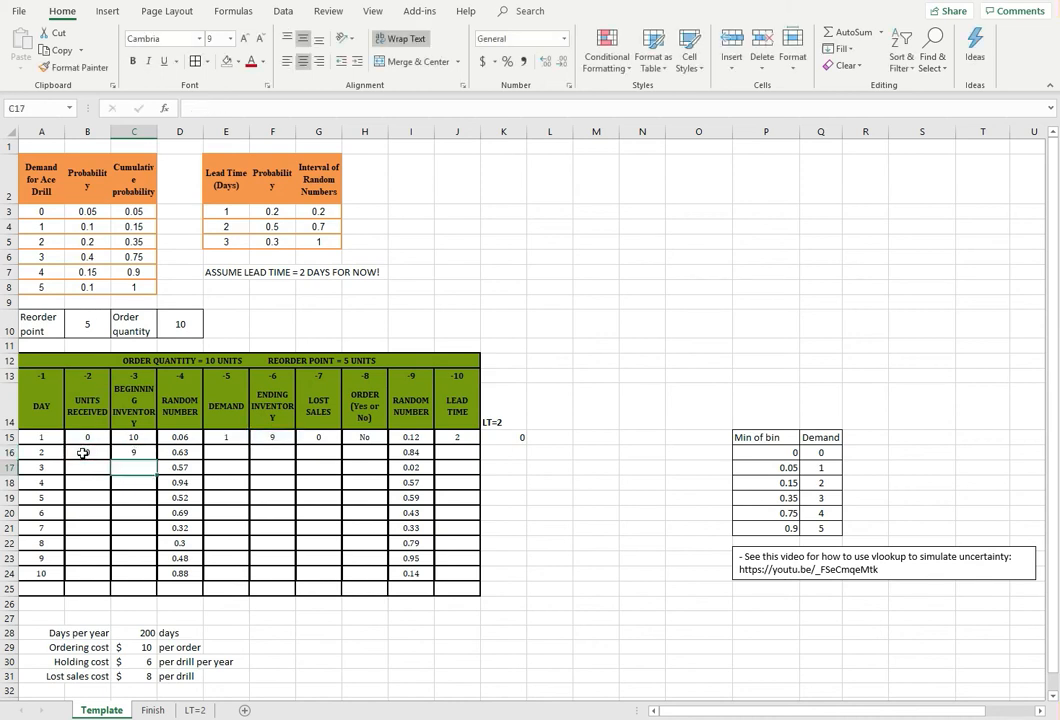
# Check day 1's VLOOKUP demand formula in E15 and copy it to day 2's demand cell E16
pyautogui.click(226, 449)
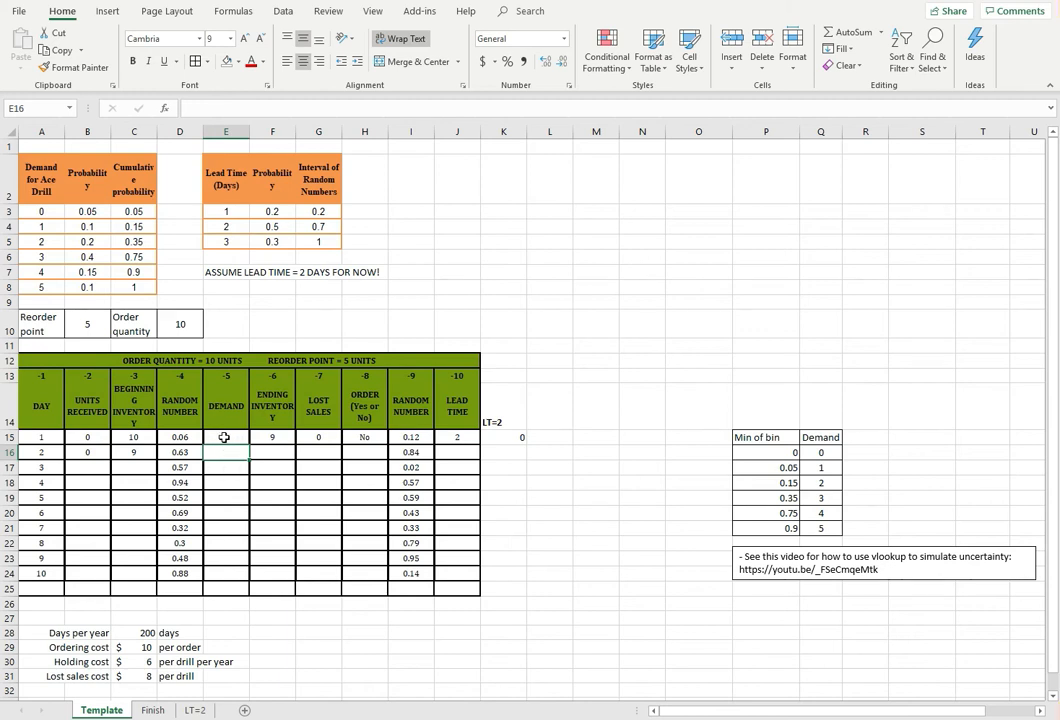
pyautogui.click(222, 436)
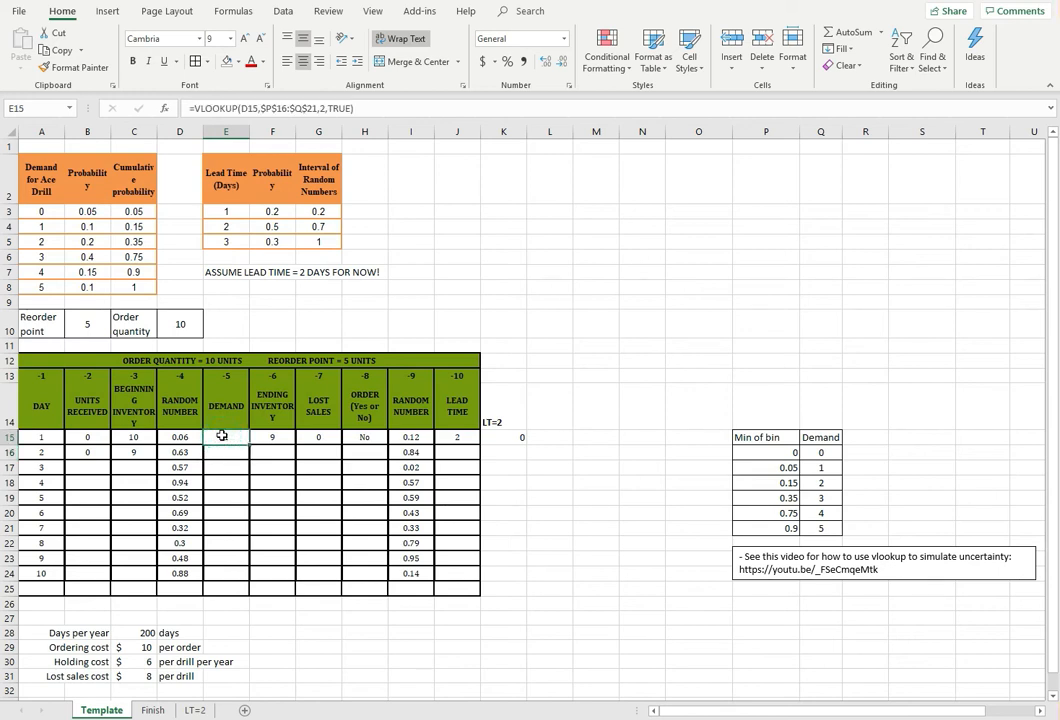
pyautogui.click(325, 108)
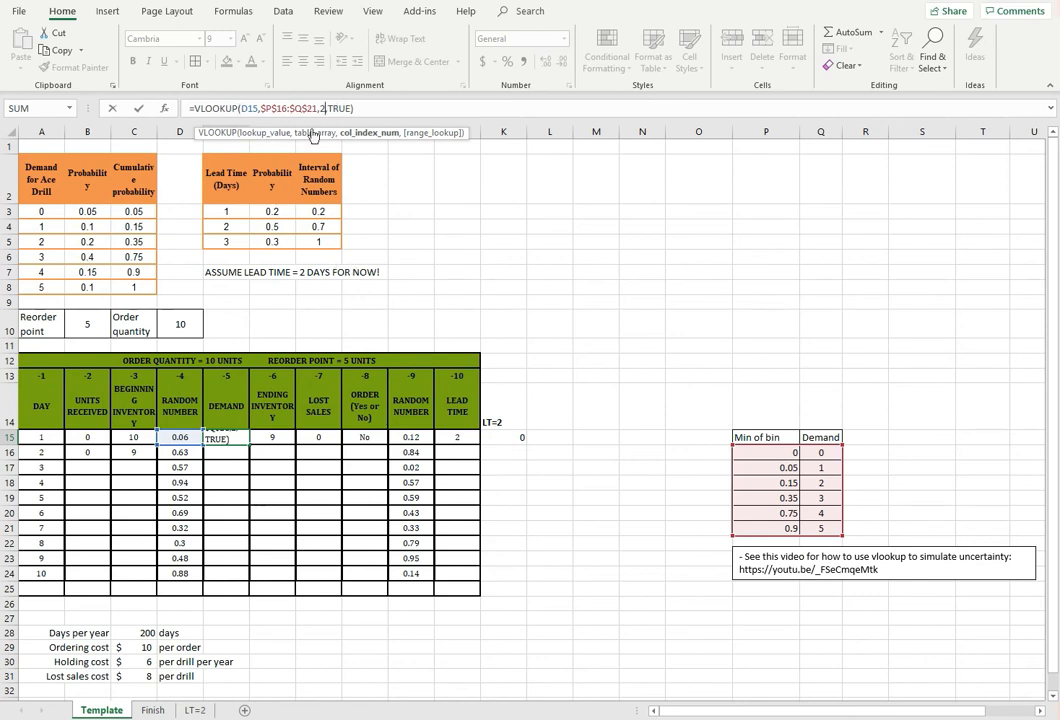
pyautogui.press('Escape')
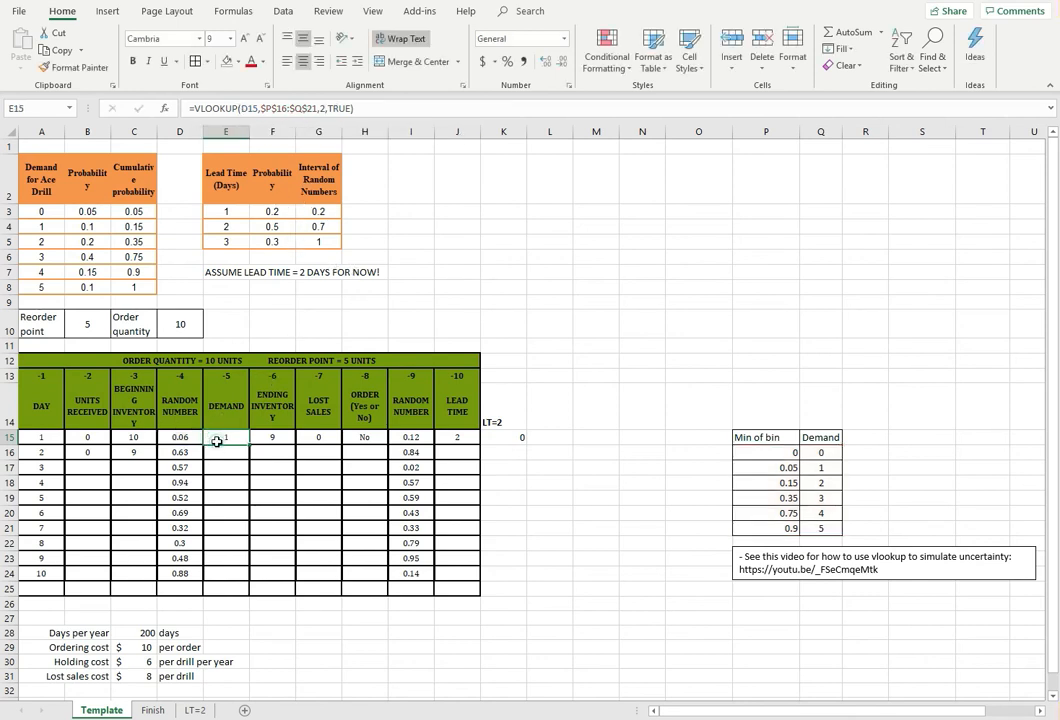
pyautogui.click(52, 33)
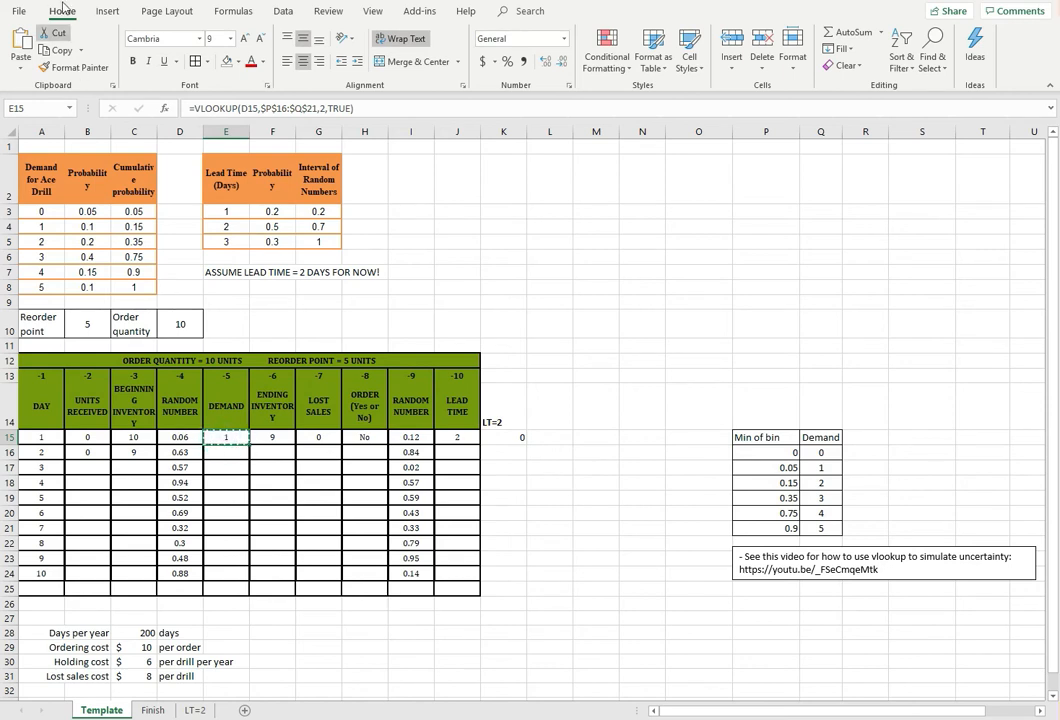
pyautogui.click(225, 455)
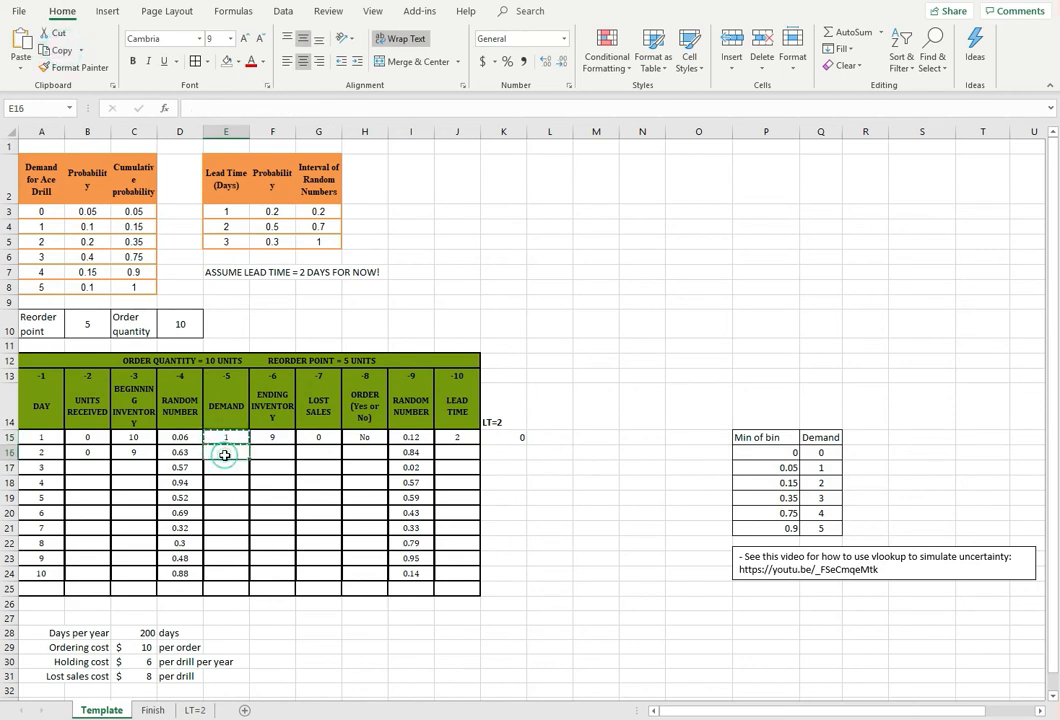
pyautogui.click(20, 45)
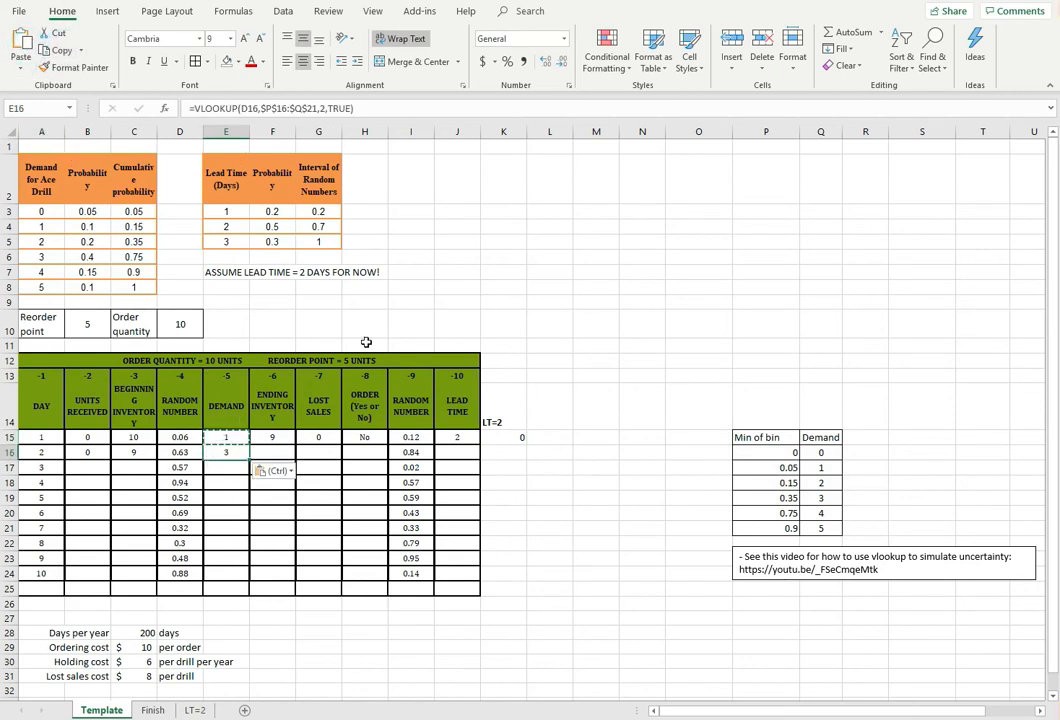
# Fill day 1's ending inventory and lost sales formulas from F15:G15 down to day 2
pyautogui.click(271, 438)
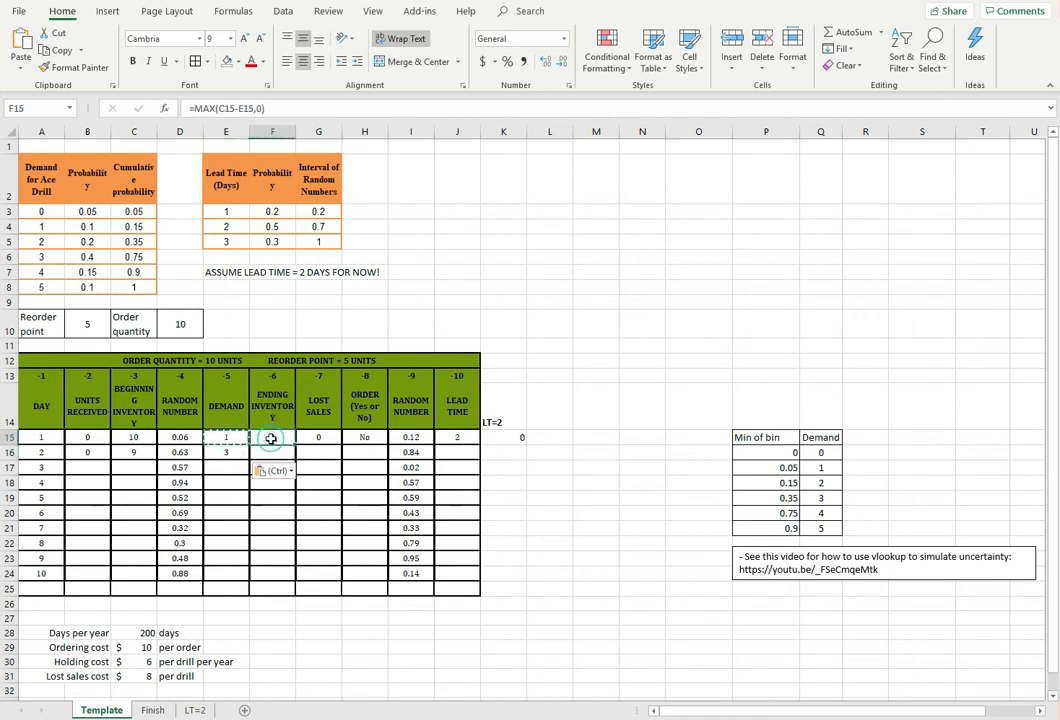
pyautogui.moveTo(271, 438); pyautogui.dragTo(332, 436)
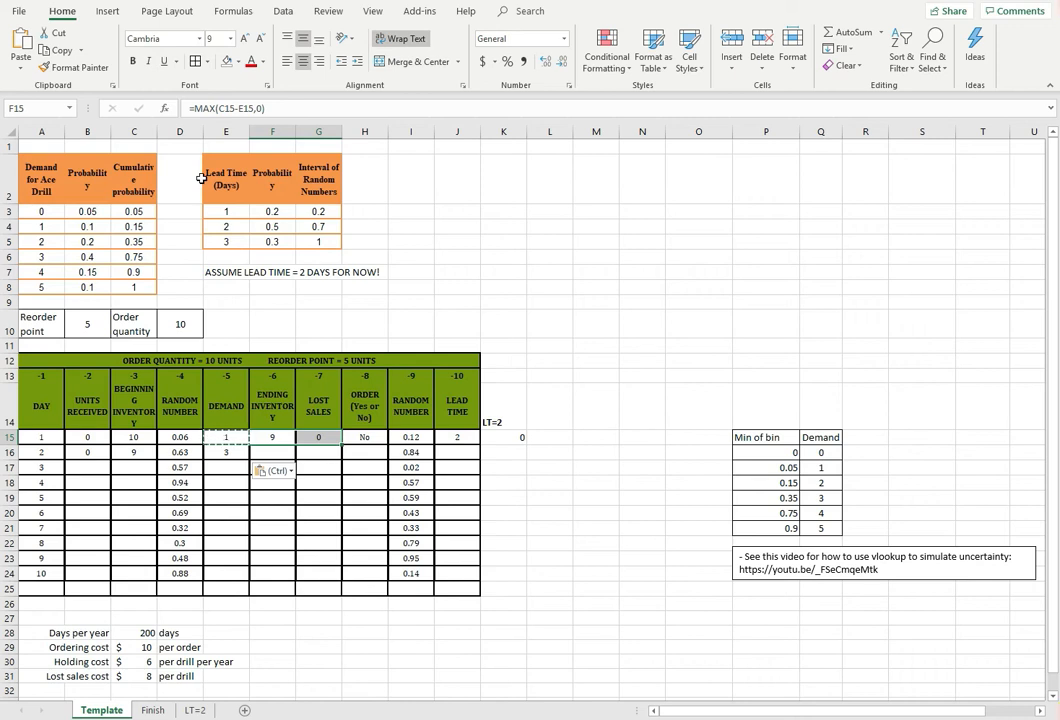
pyautogui.click(273, 439)
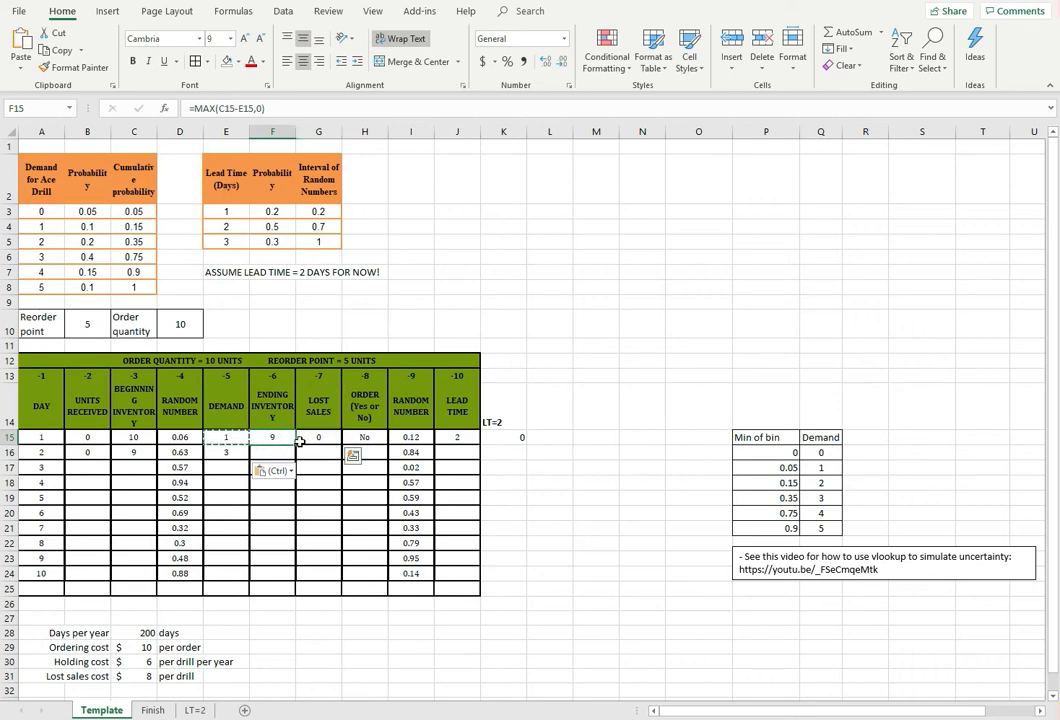
pyautogui.moveTo(299, 441); pyautogui.dragTo(342, 459)
pyautogui.click(262, 486)
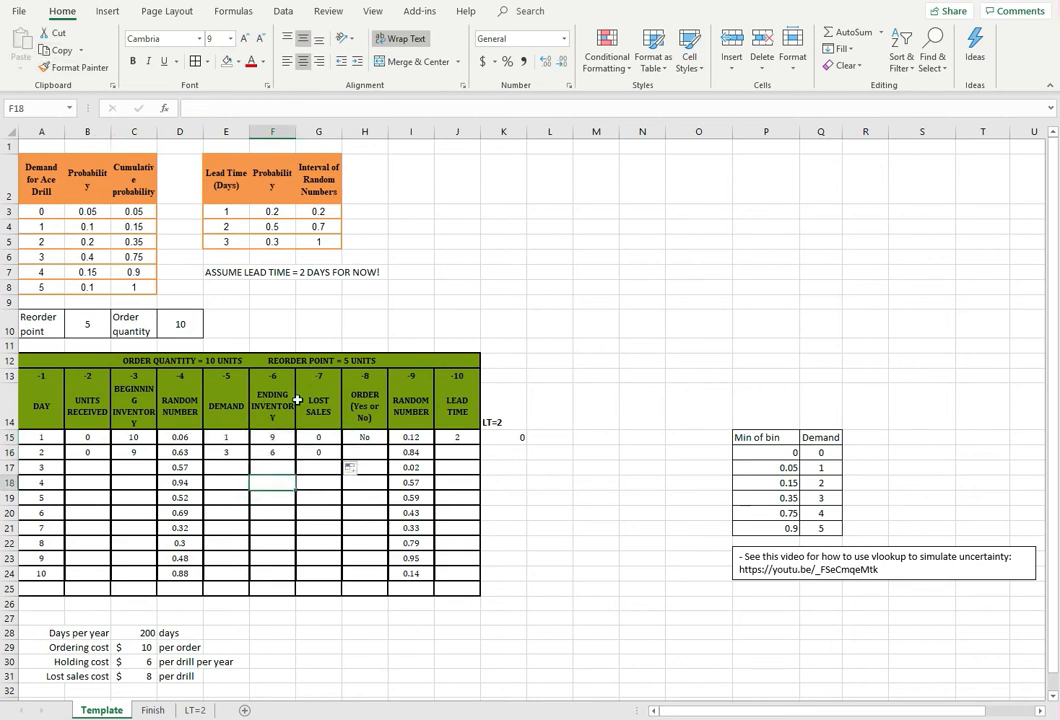
# Check day 1's order formula in H15, then start day 2's in H16 as an IF with an empty two-condition AND test, =if(and(,)
pyautogui.click(330, 458)
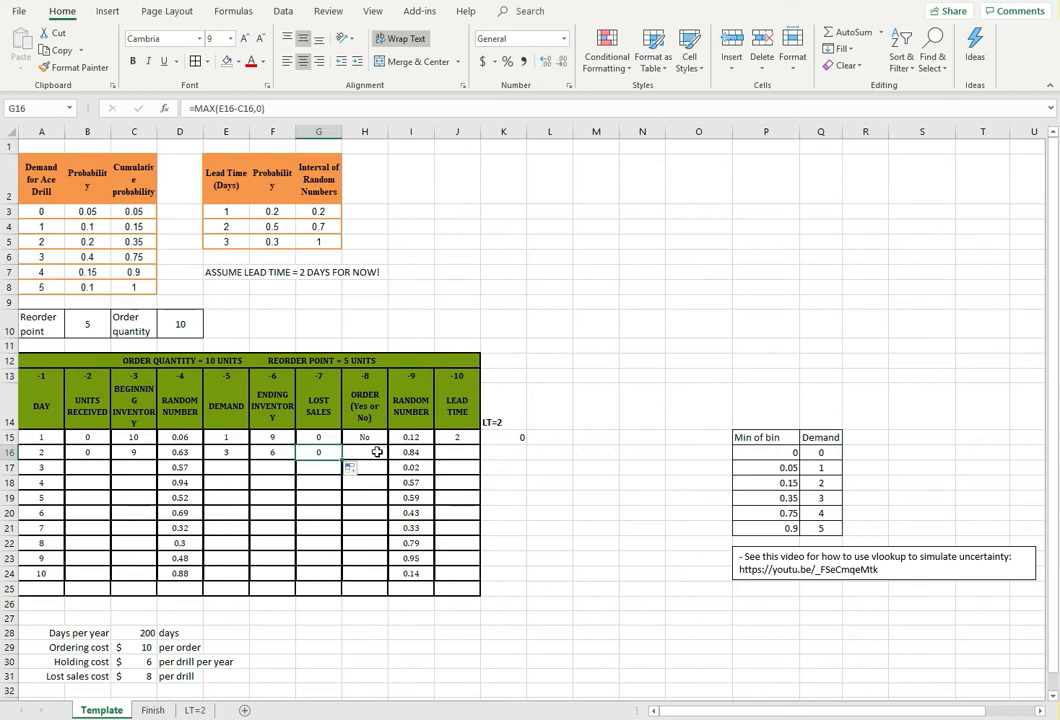
pyautogui.press('Right')
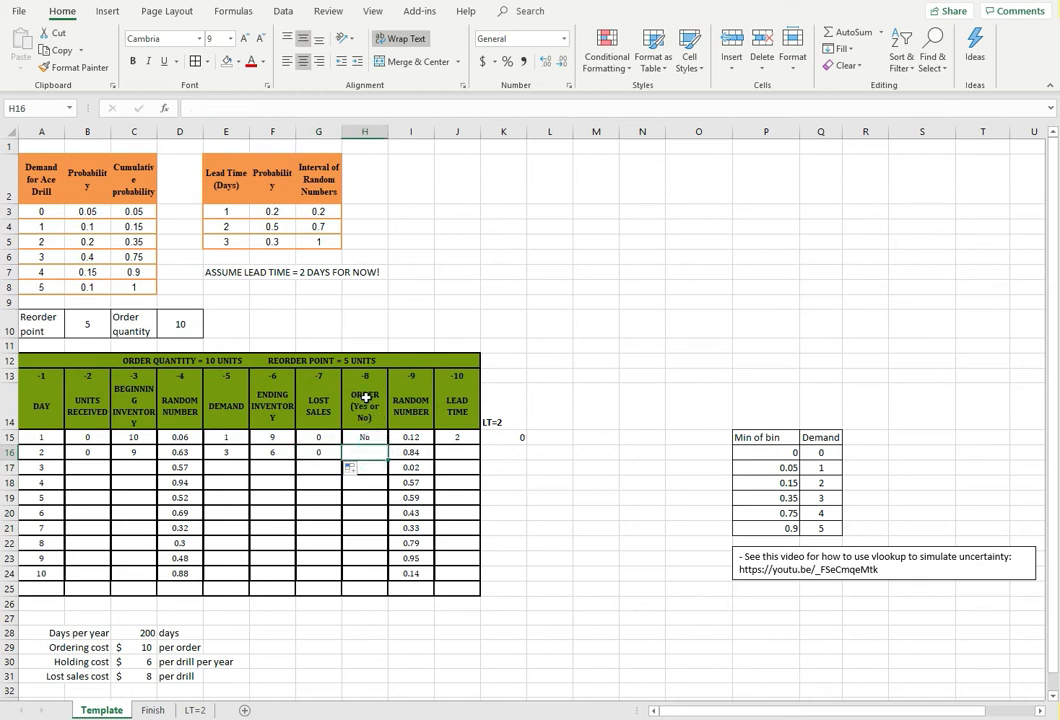
pyautogui.click(364, 437)
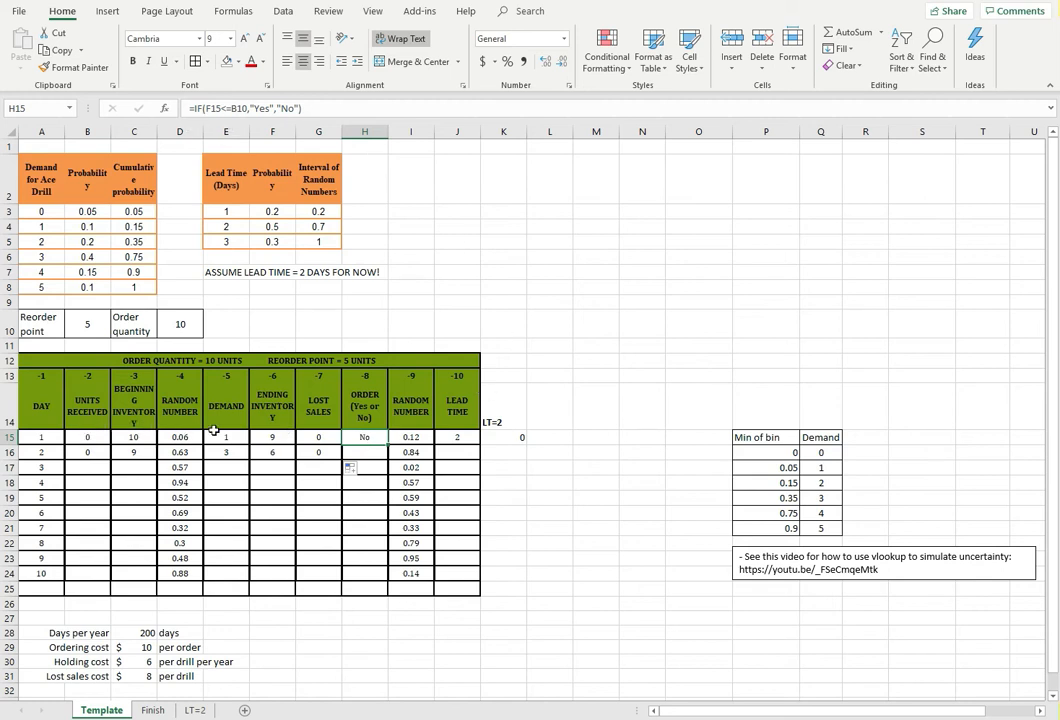
pyautogui.click(356, 452)
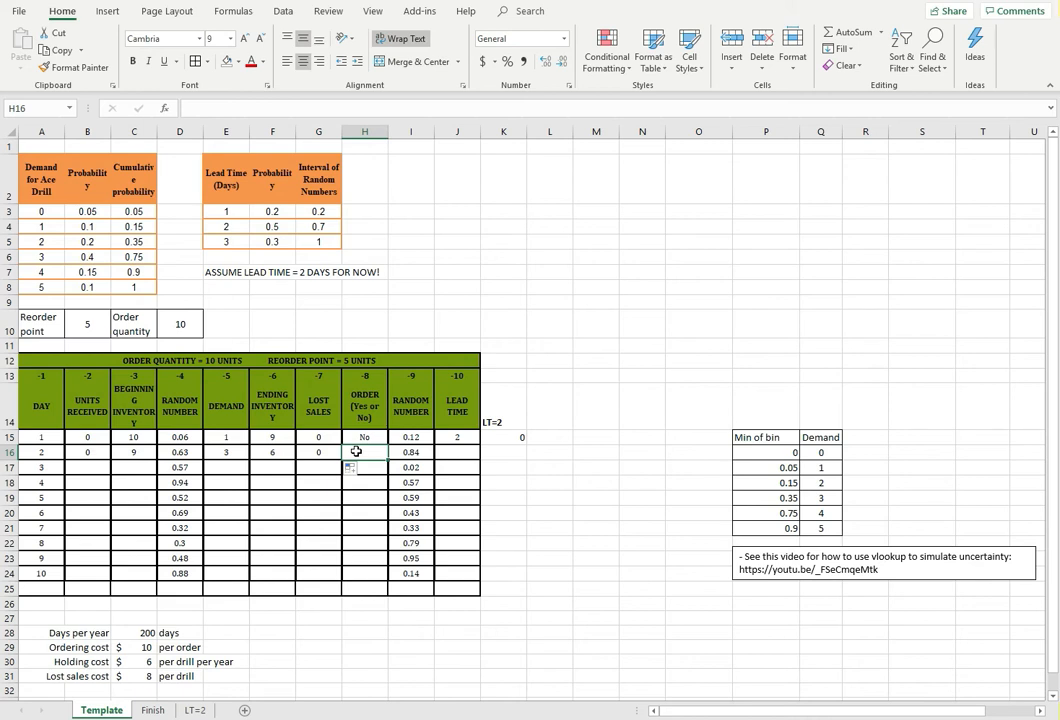
pyautogui.write('=')
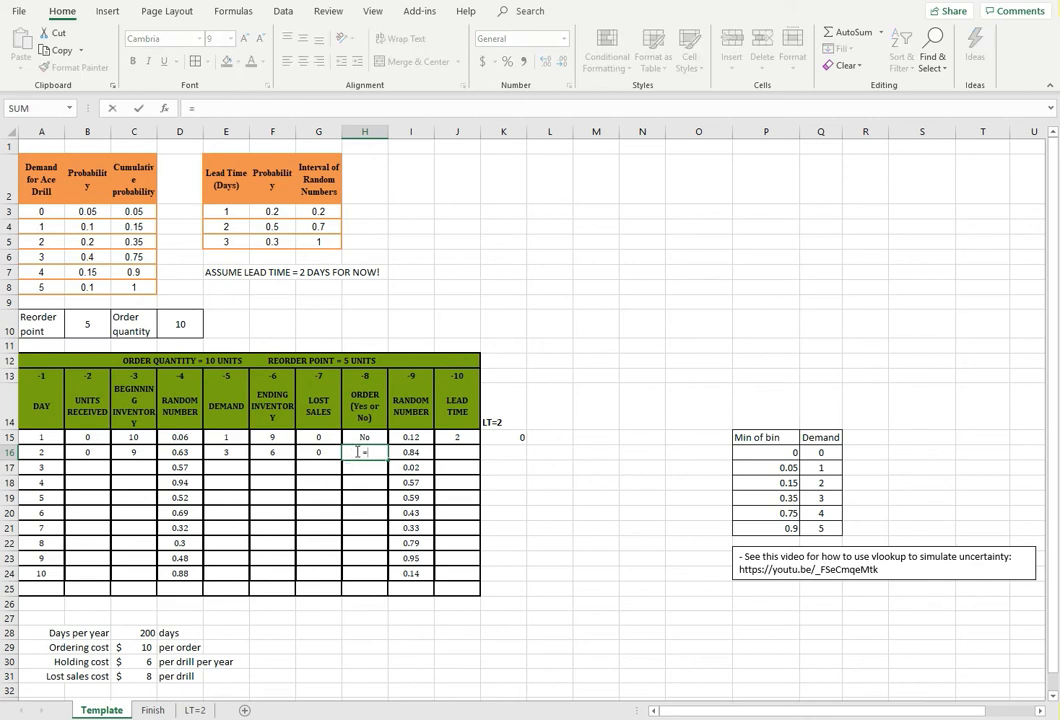
pyautogui.write('if(')
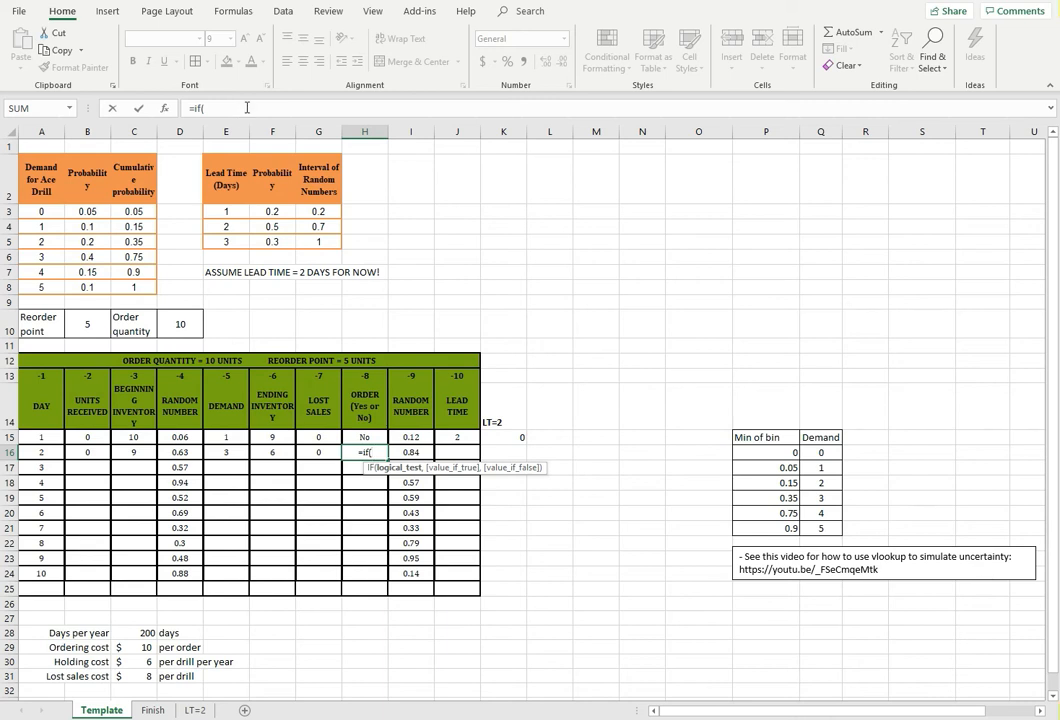
pyautogui.click(228, 108)
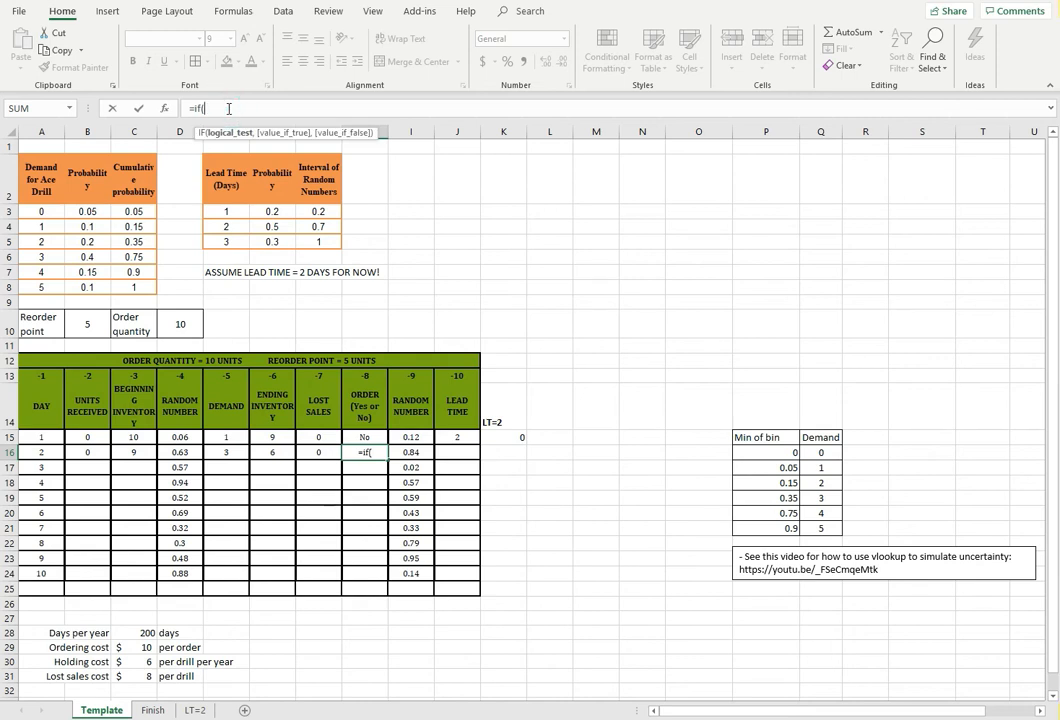
pyautogui.write('a')
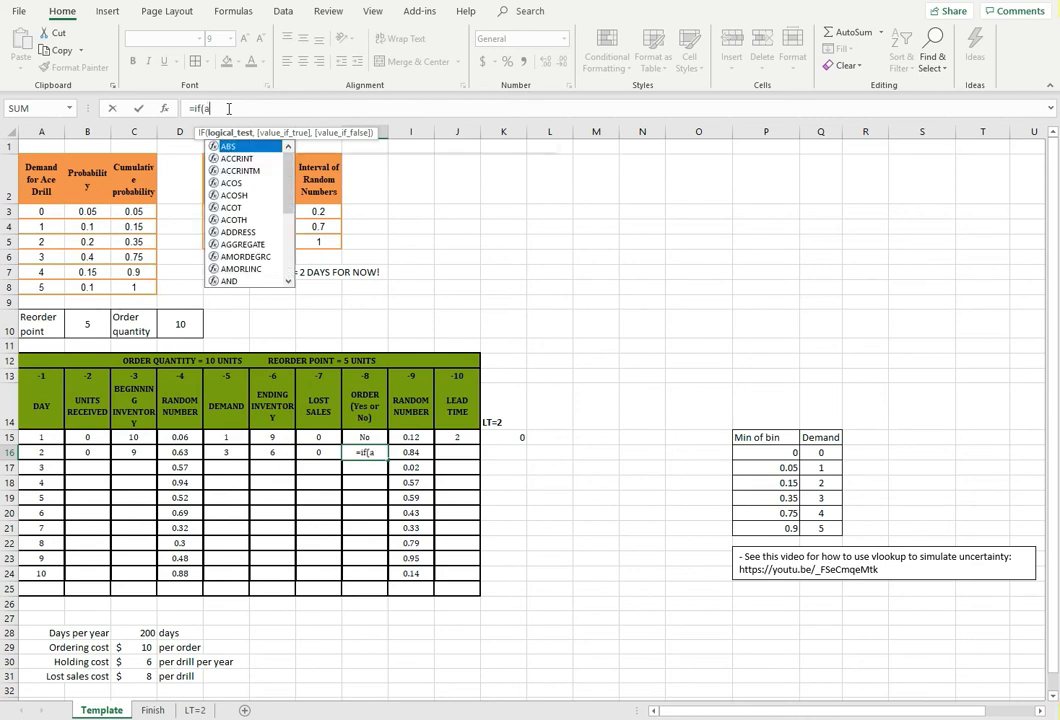
pyautogui.write('nd(')
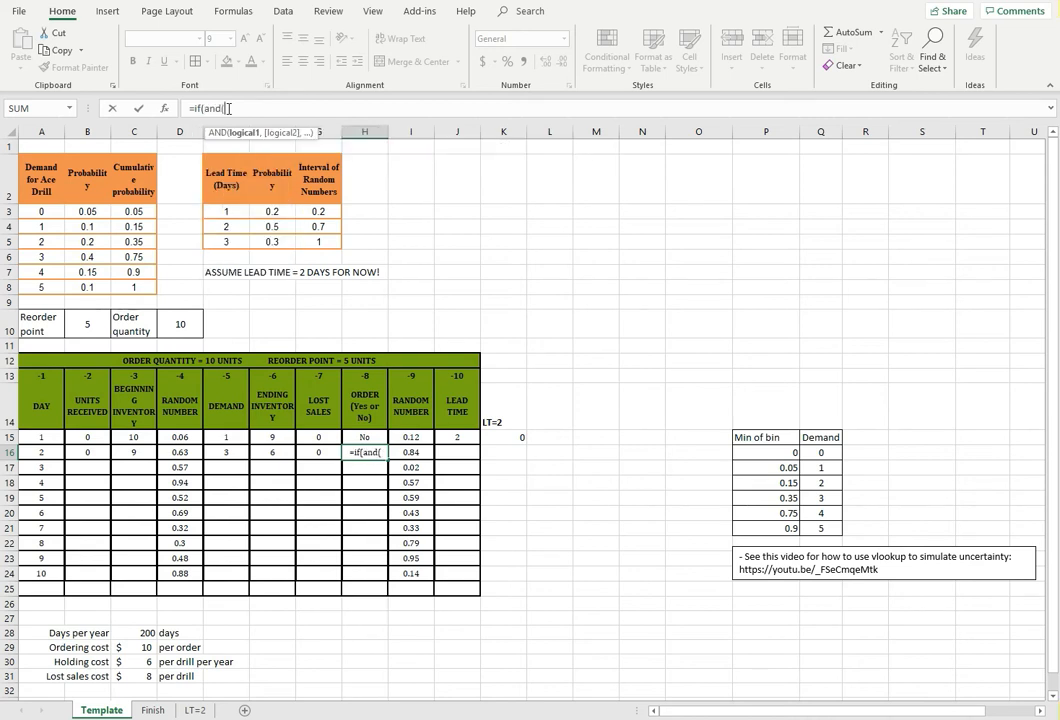
pyautogui.write(')')
pyautogui.click(224, 108)
pyautogui.write(',')
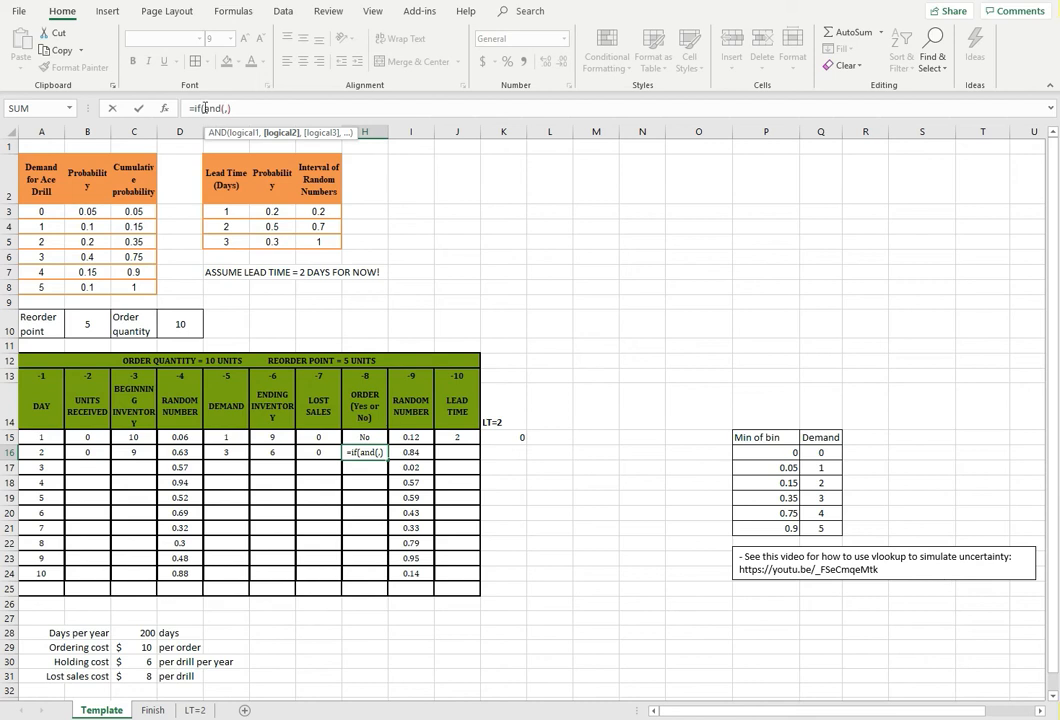
pyautogui.moveTo(231, 108); pyautogui.dragTo(205, 108)
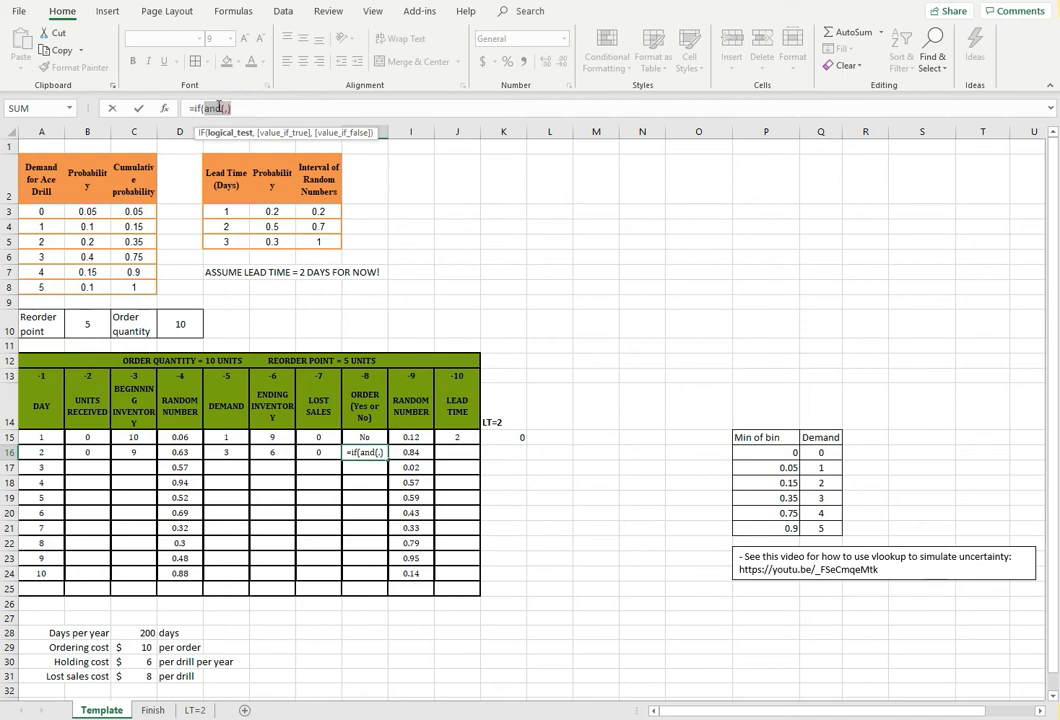
pyautogui.click(229, 111)
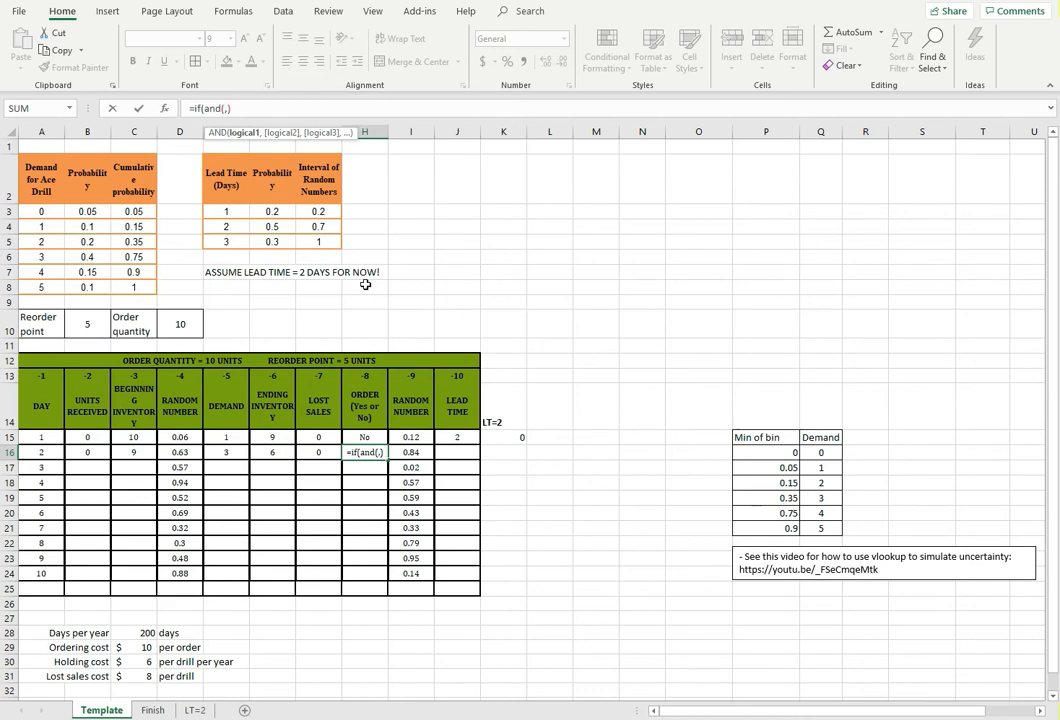
# Fill the AND test in H16 with F16<=$B$10 for the reorder point and K15=0 for no outstanding order
pyautogui.click(280, 452)
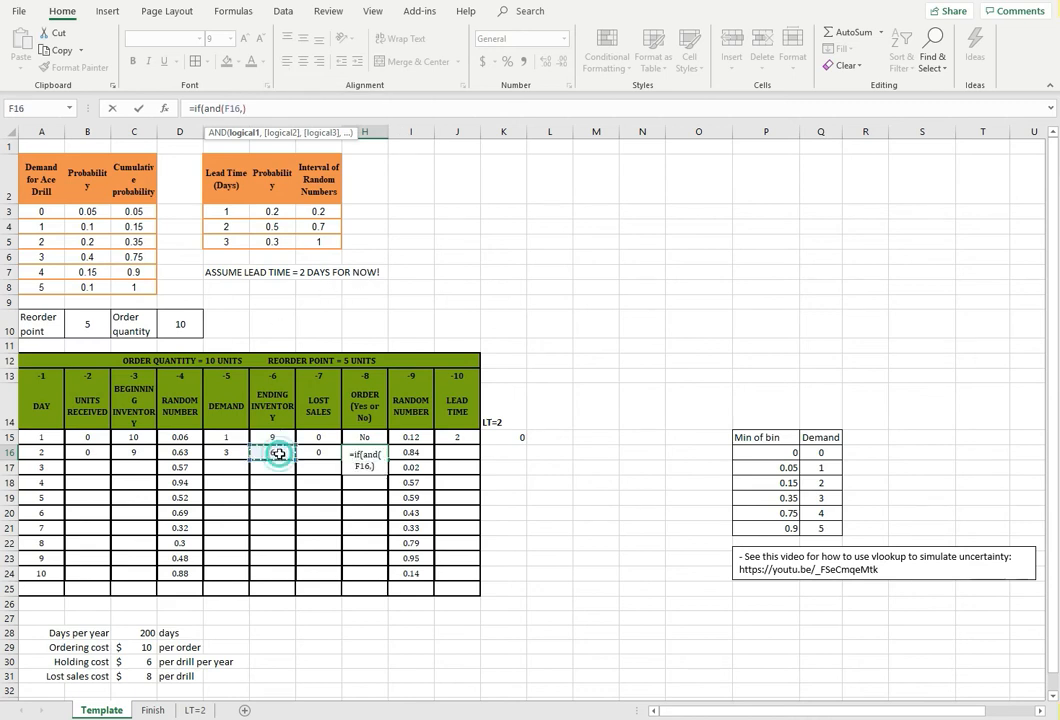
pyautogui.write('<=')
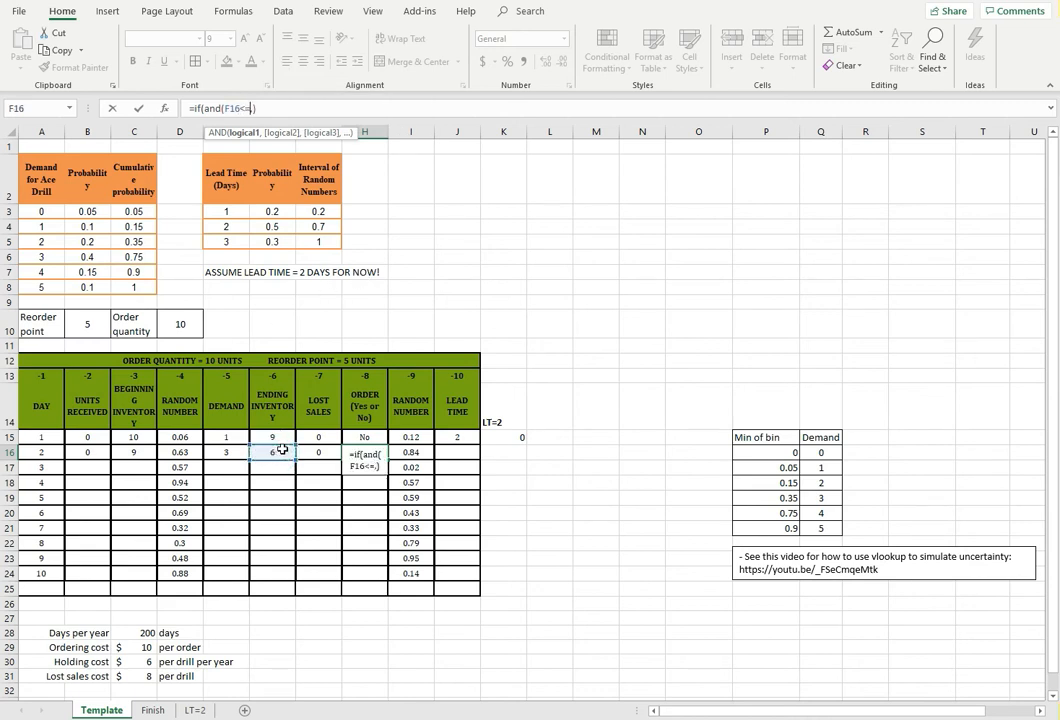
pyautogui.click(92, 327)
pyautogui.press('F4')
pyautogui.write(',')
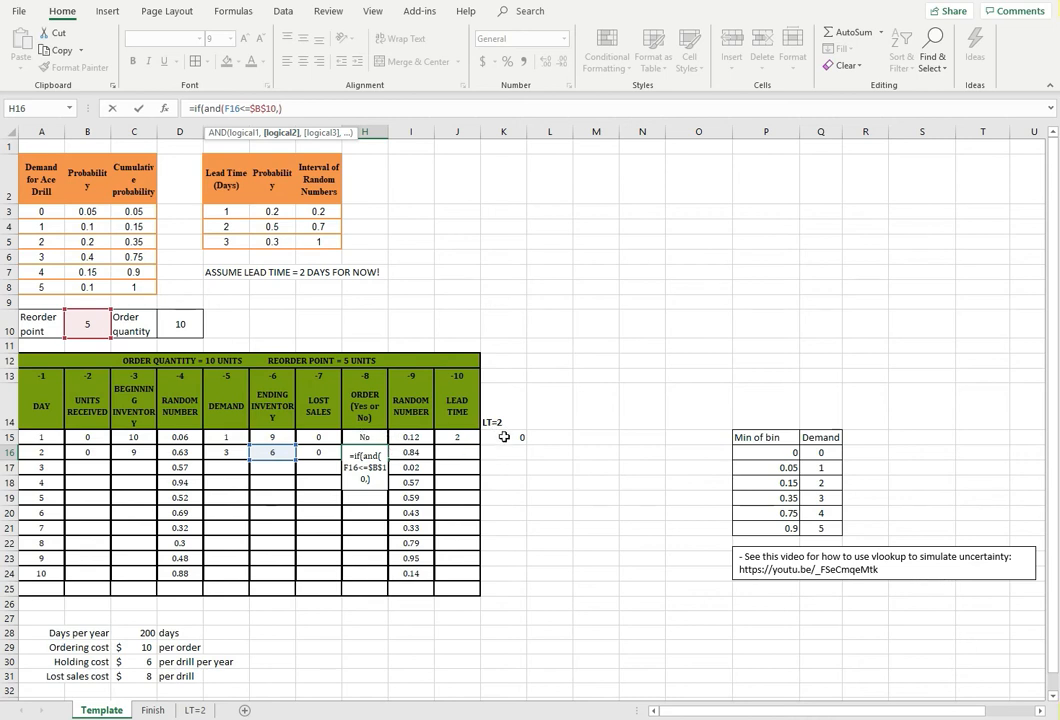
pyautogui.write('=0')
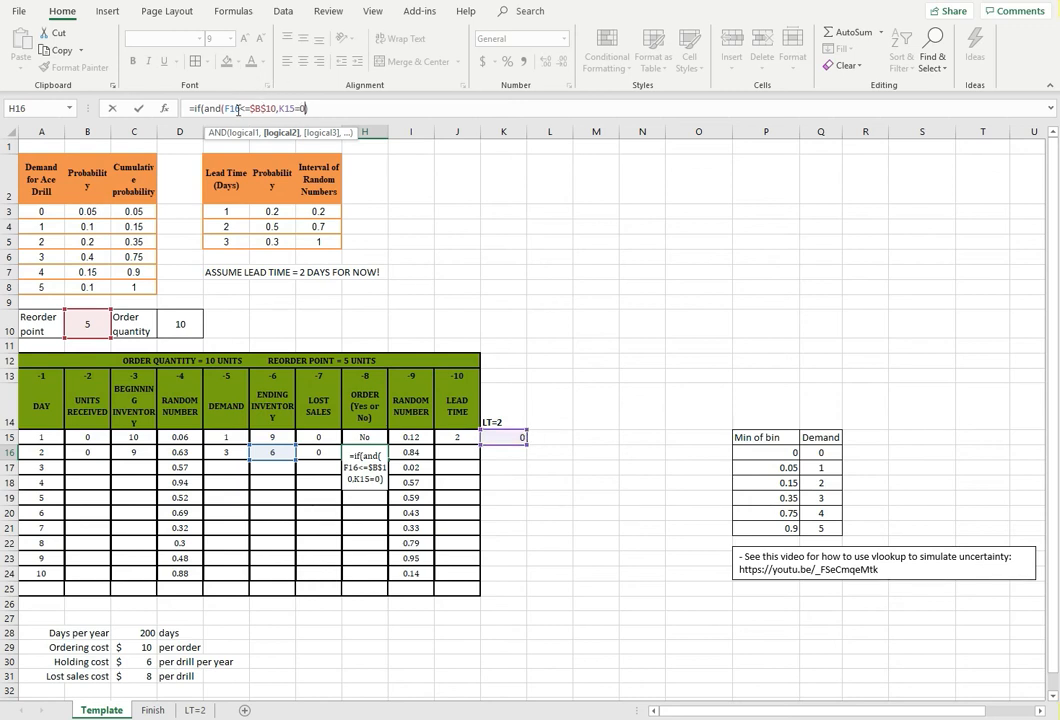
# Complete day 2's order formula in H16 so the IF returns "Yes" when both conditions hold and "No" otherwise
pyautogui.moveTo(225, 108); pyautogui.dragTo(303, 104)
pyautogui.moveTo(222, 108); pyautogui.dragTo(268, 108)
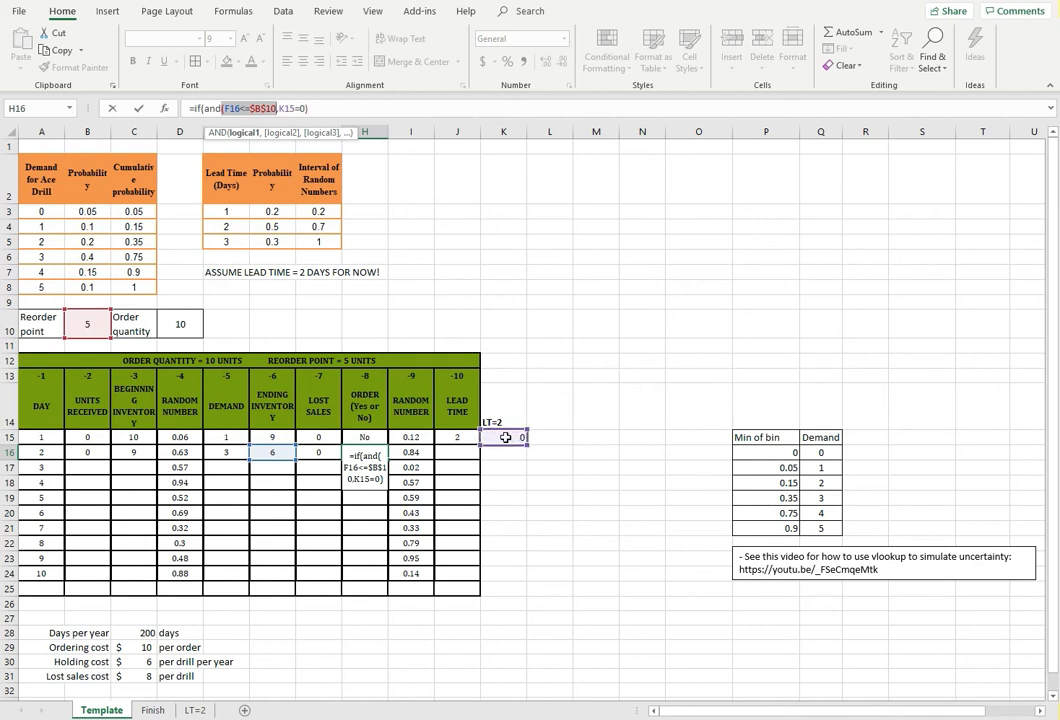
pyautogui.click(335, 104)
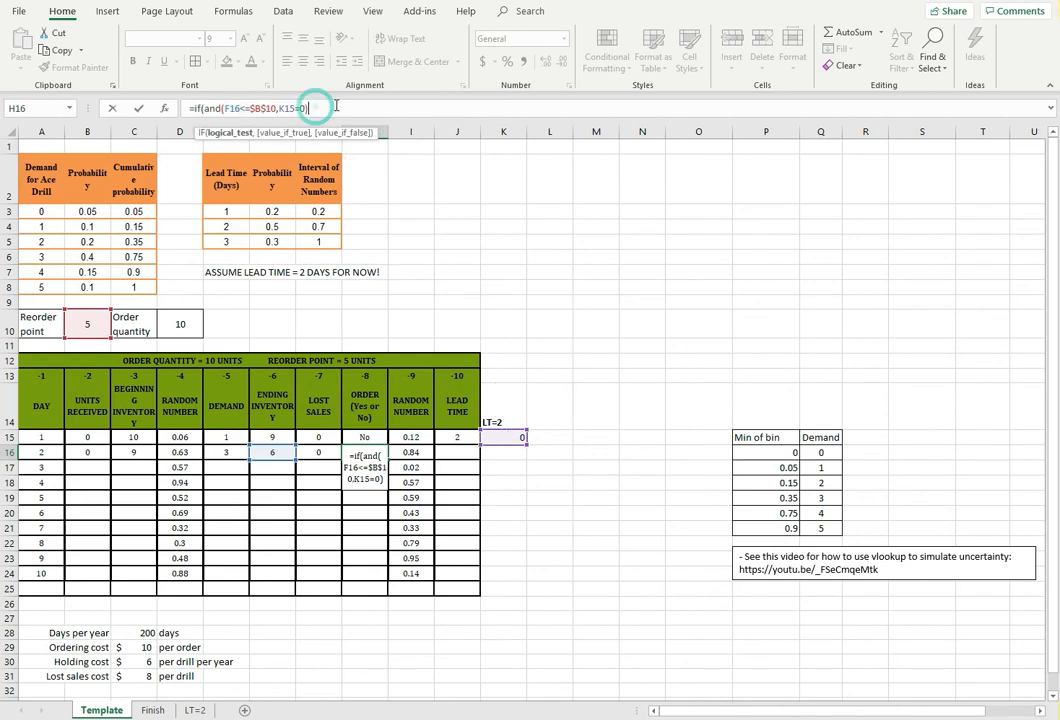
pyautogui.write(',')
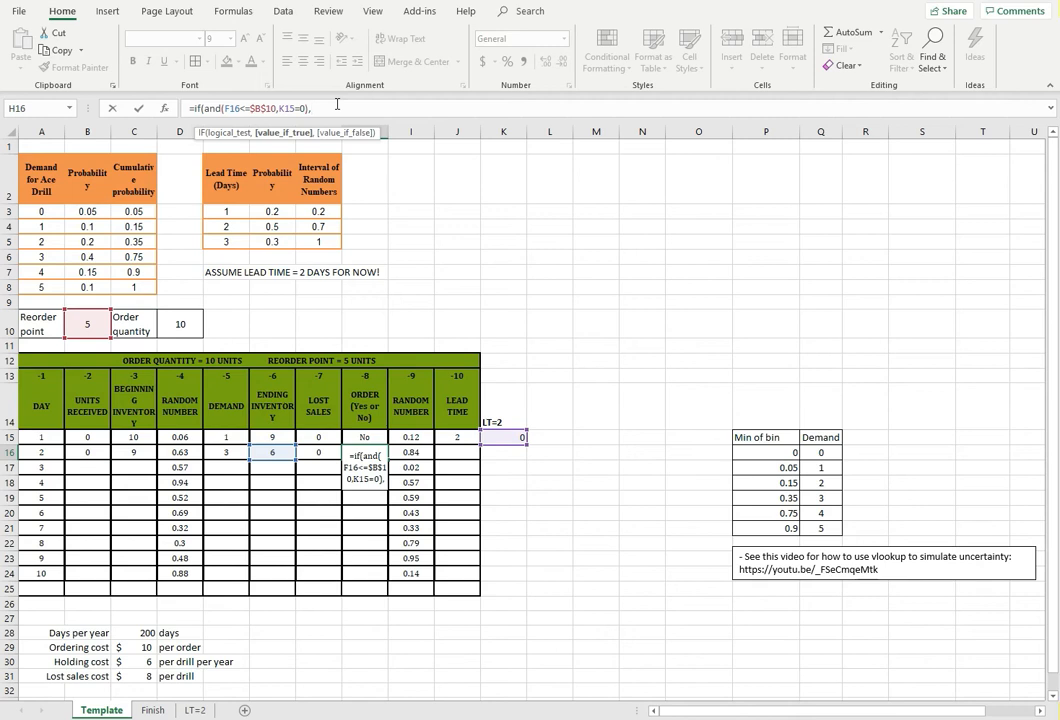
pyautogui.write('"Yes","N')
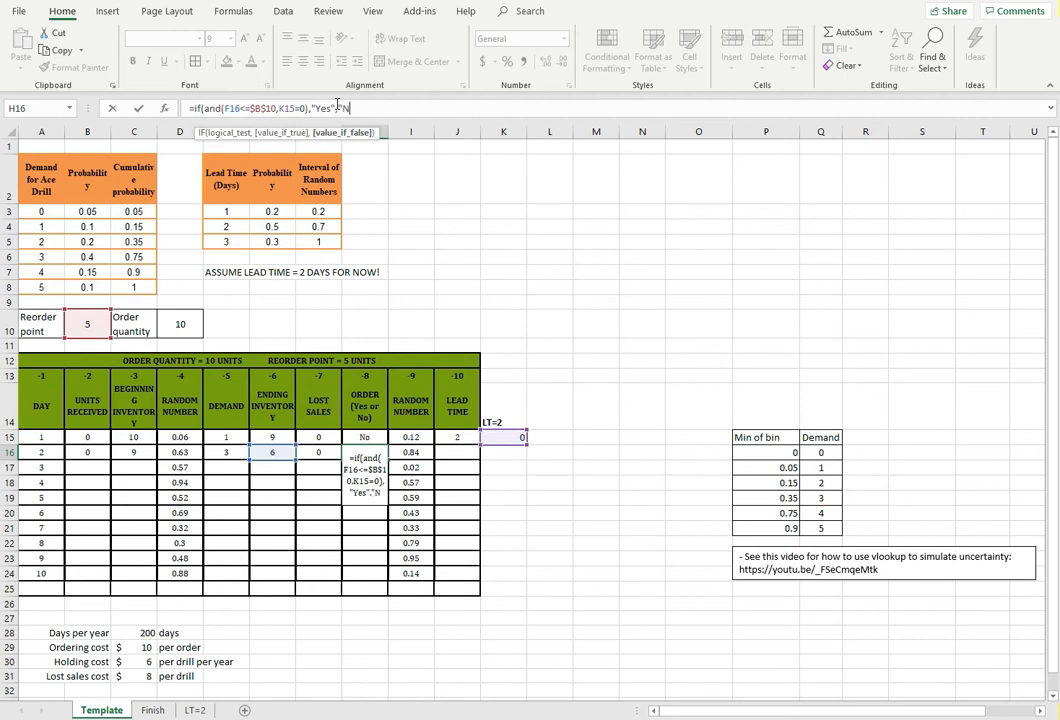
pyautogui.write('o")')
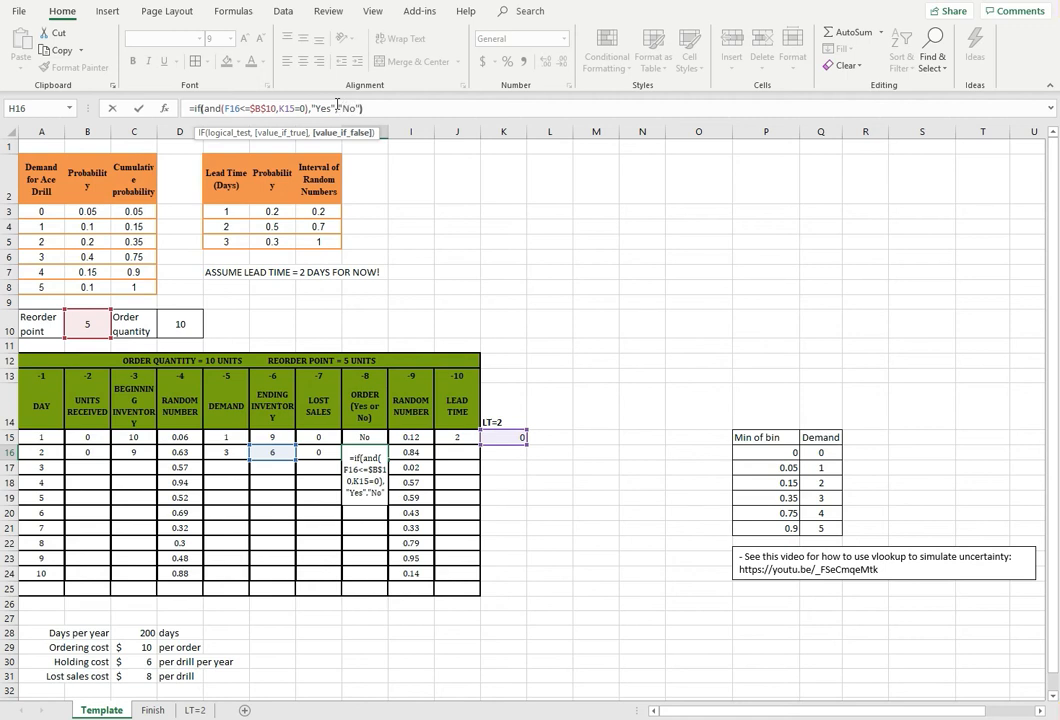
pyautogui.click(433, 105)
pyautogui.press('Return')
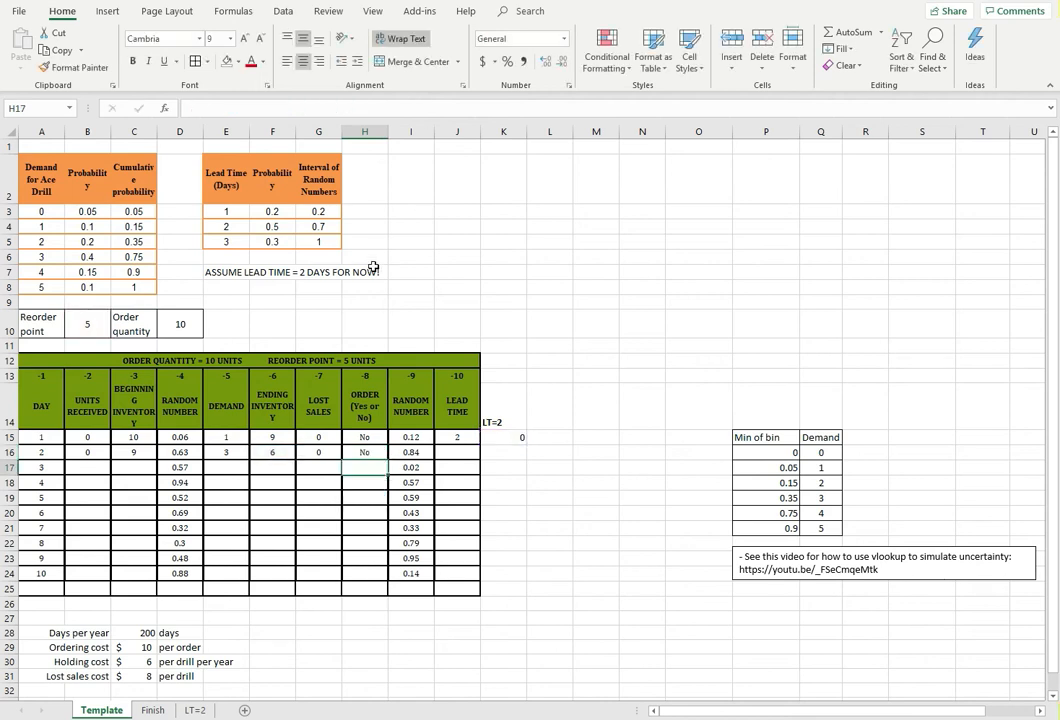
# Enter 2 as day 2's lead time in J16
pyautogui.click(467, 452)
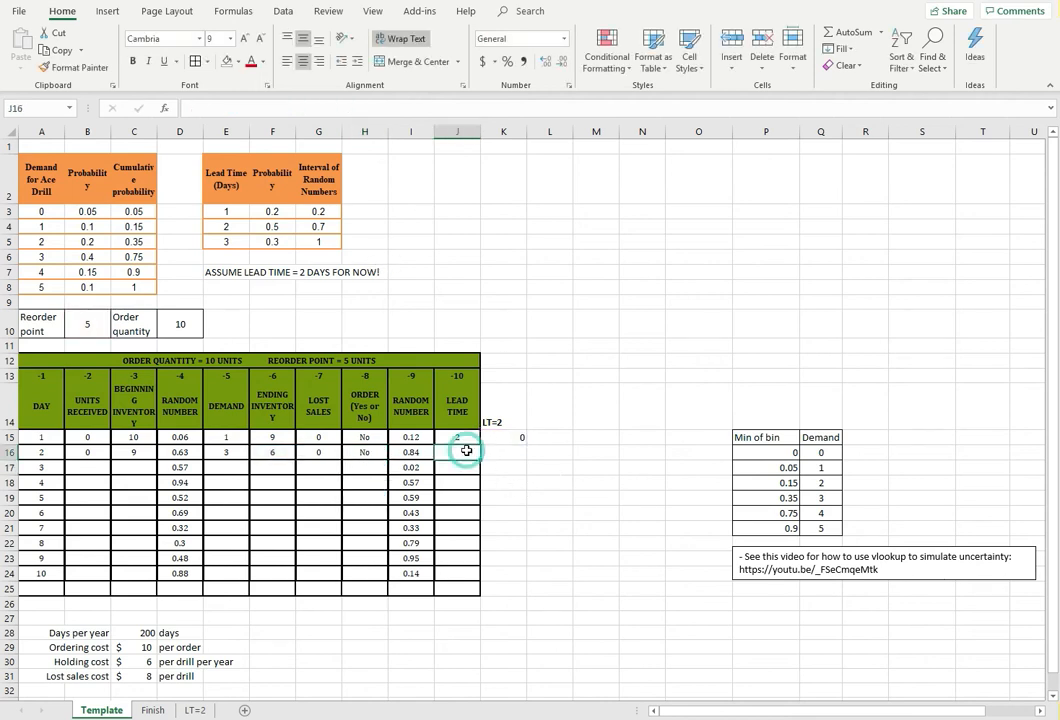
pyautogui.write('2')
pyautogui.click(498, 452)
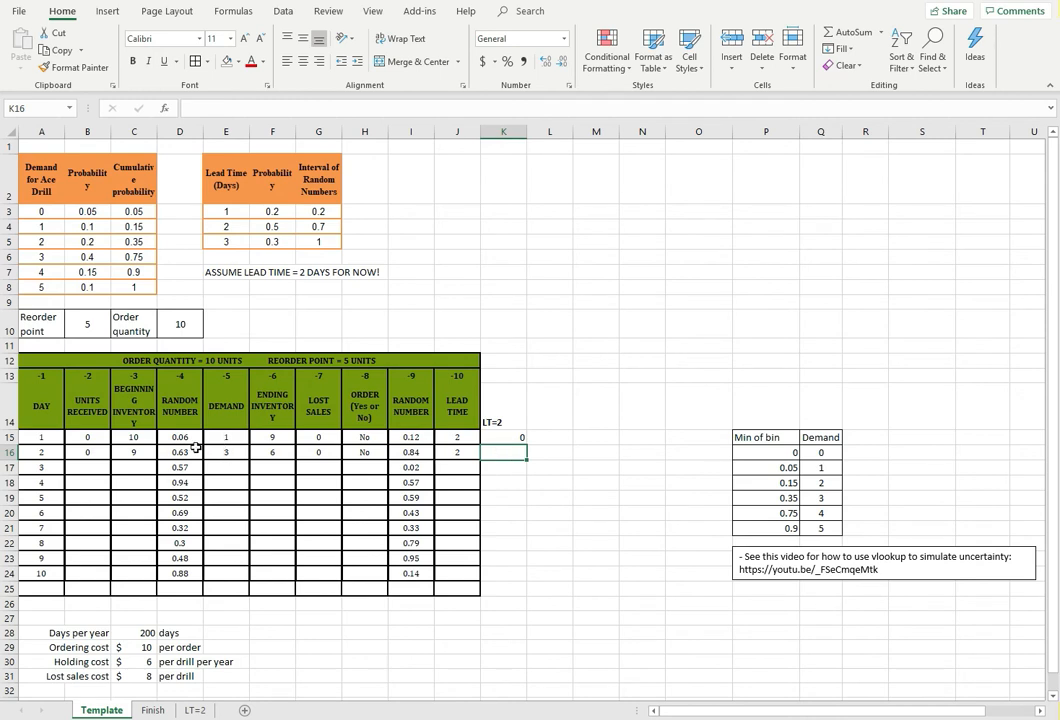
# Check the incoming order formula =IF(H15="Yes",$D$10,0) in K15 and fill it down to K16
pyautogui.click(505, 438)
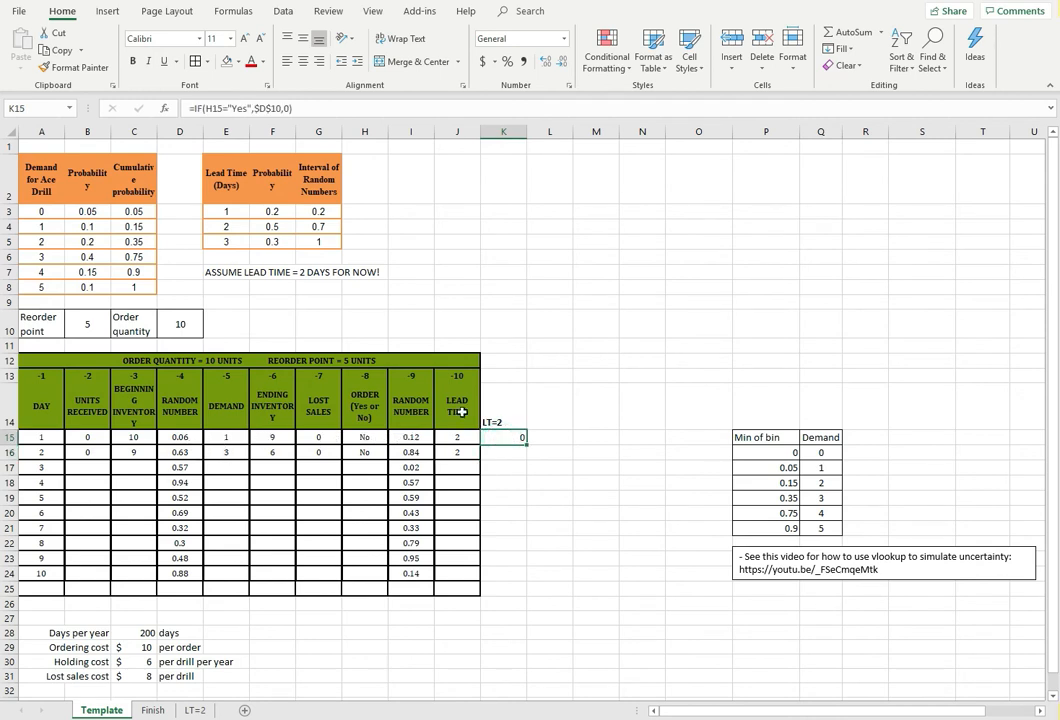
pyautogui.click(299, 106)
pyautogui.hotkey('ctrl', 'Return')
pyautogui.doubleClick(527, 445)
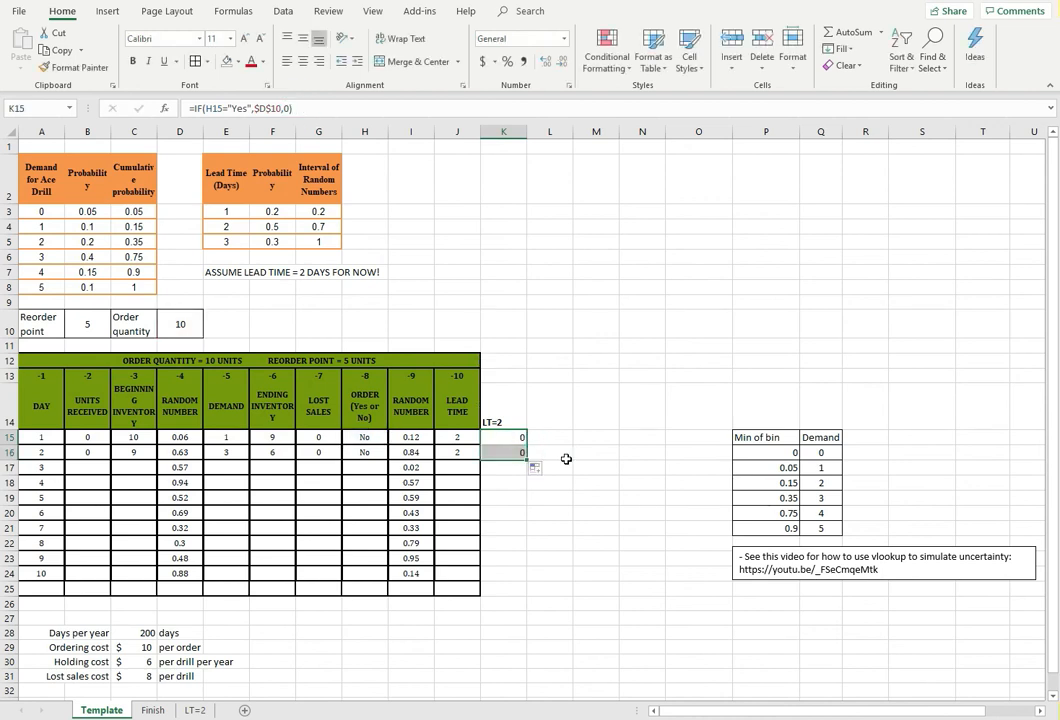
pyautogui.click(507, 483)
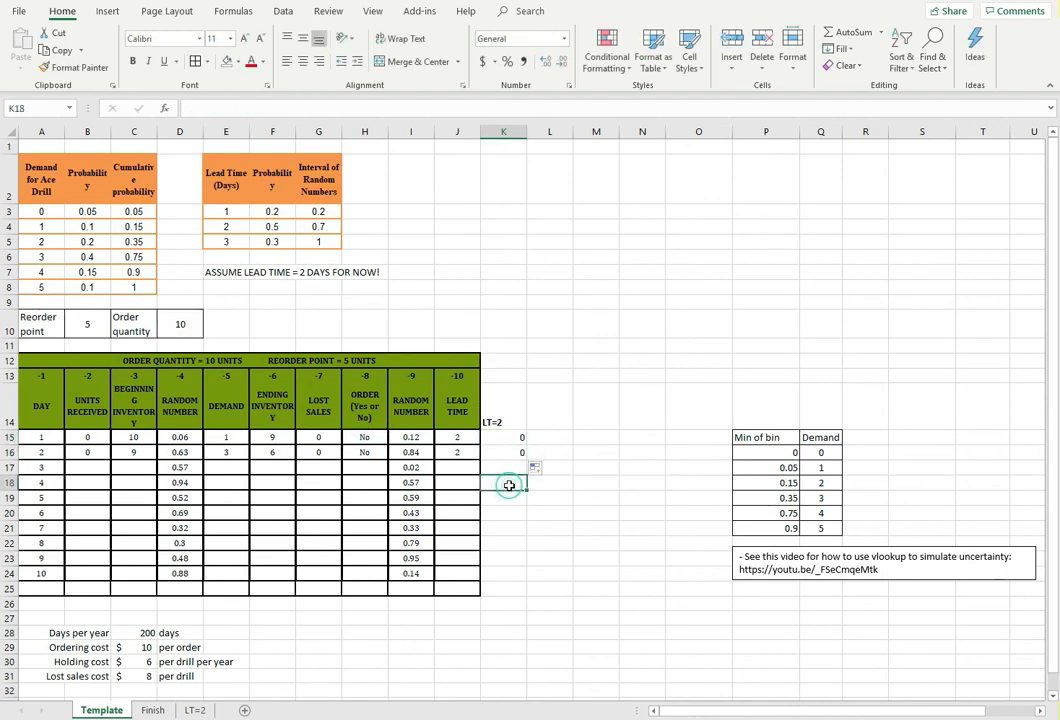
# Enter 0 as day 3's units received in B17 and fill the beginning inventory formula from C16 down to C17, checking its references
pyautogui.click(78, 466)
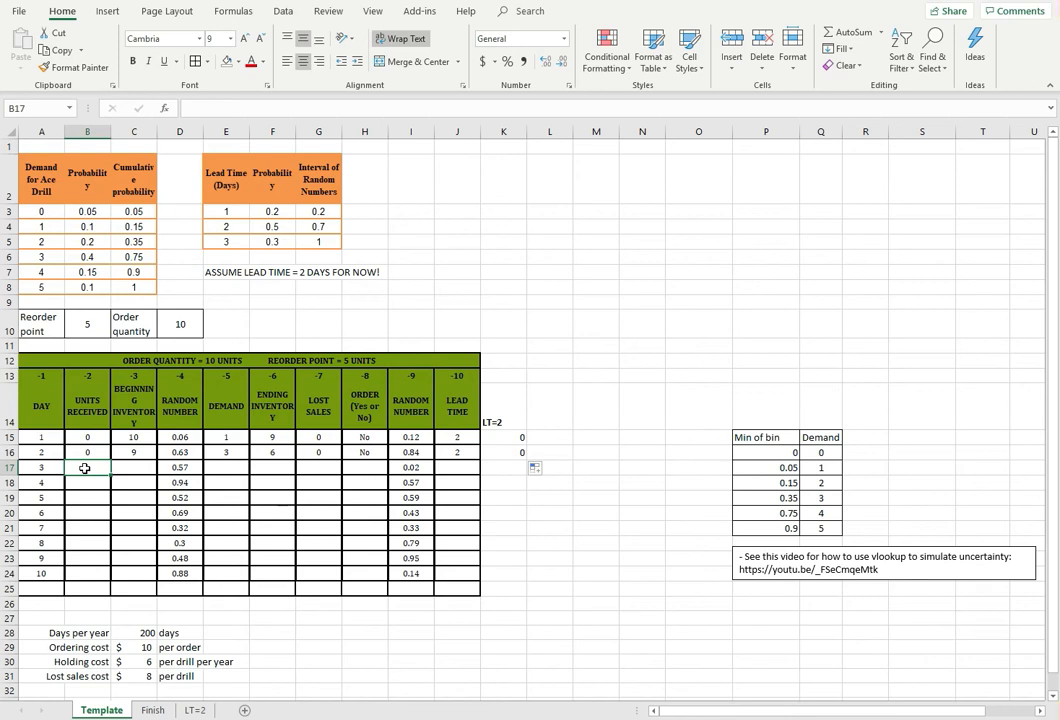
pyautogui.press('Right')
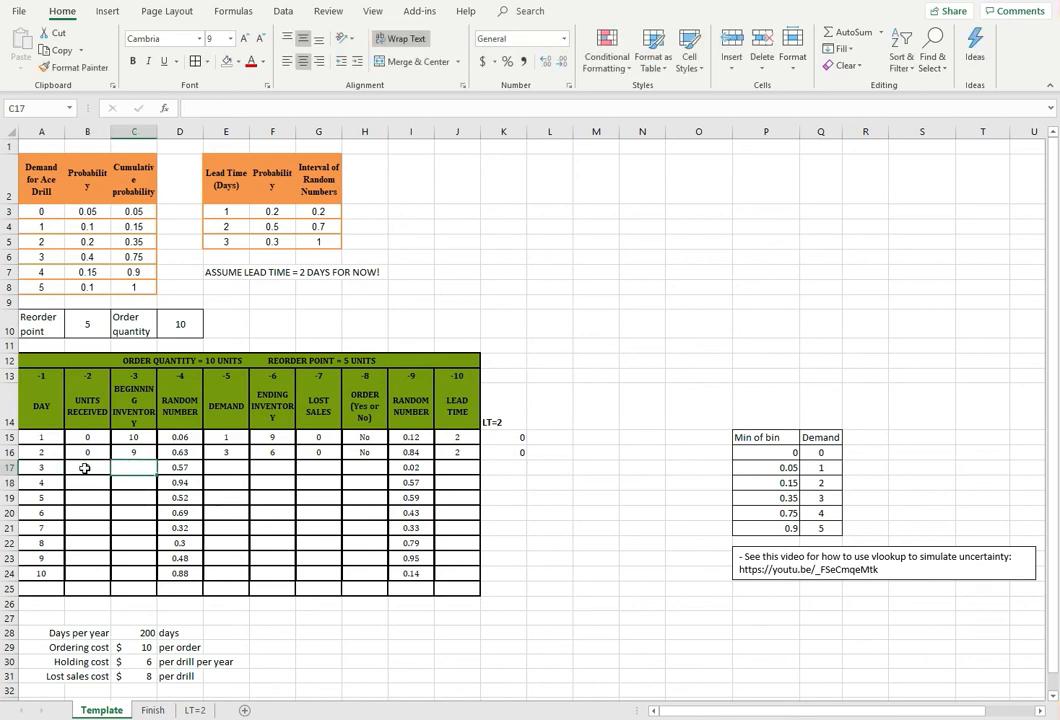
pyautogui.click(132, 452)
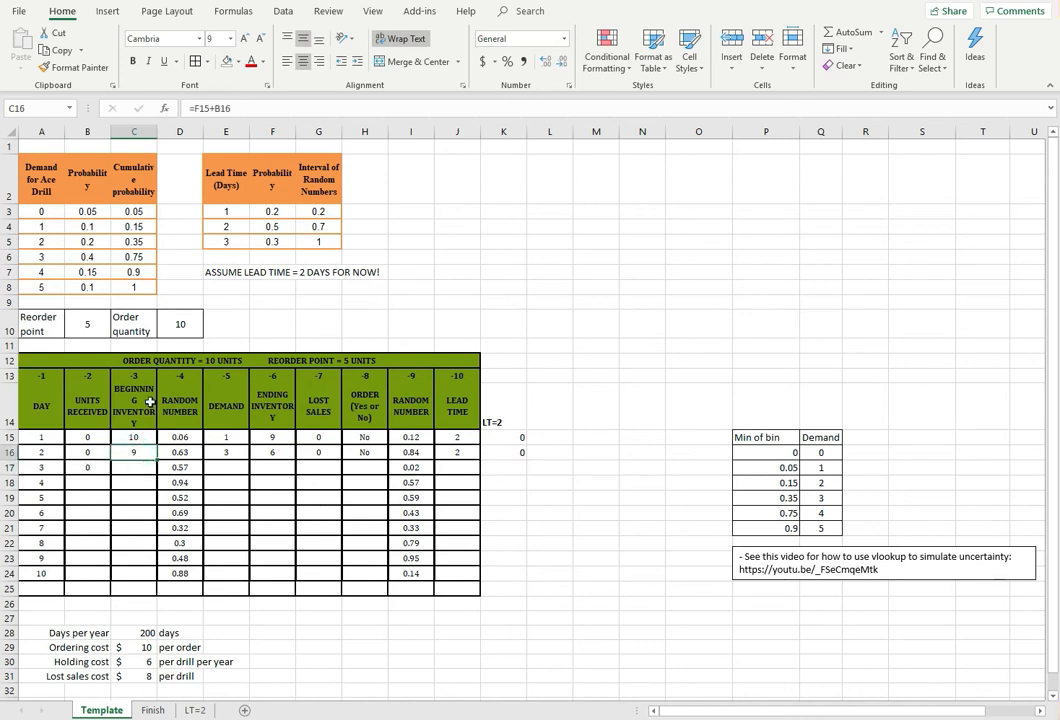
pyautogui.click(240, 110)
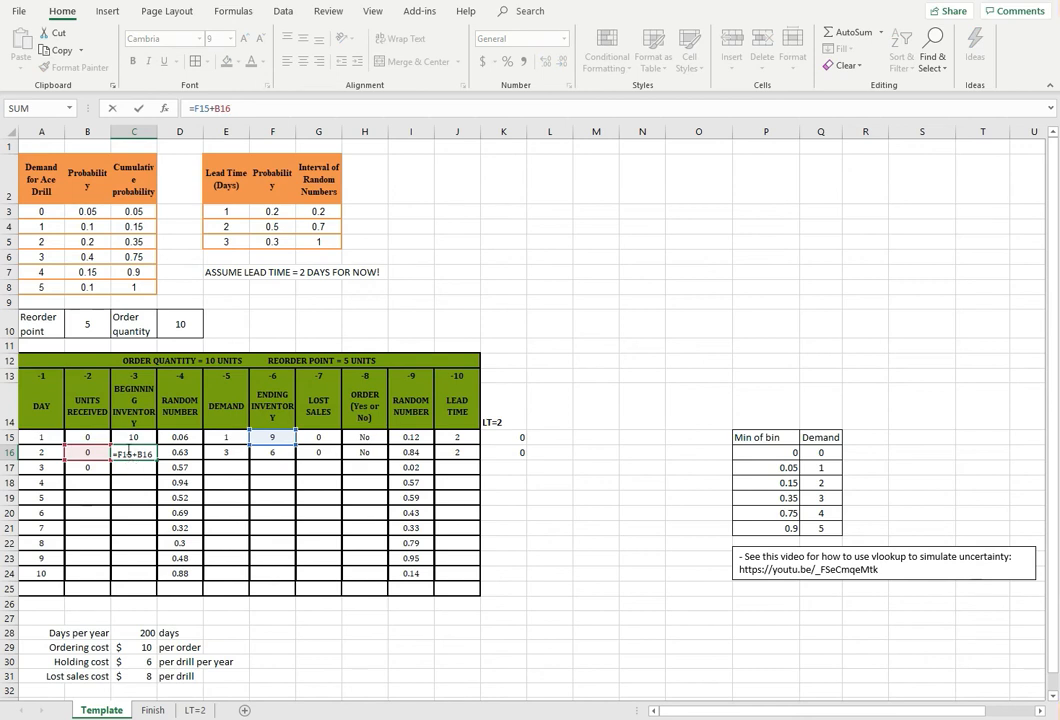
pyautogui.press('Escape')
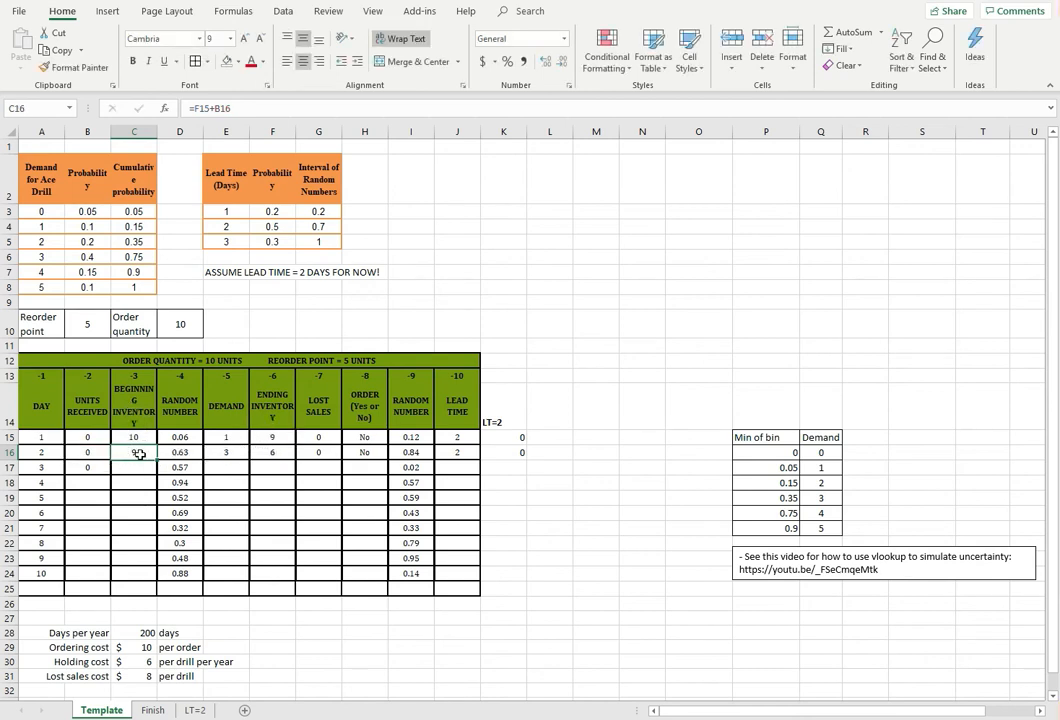
pyautogui.moveTo(155, 459); pyautogui.dragTo(137, 468)
pyautogui.click(137, 468)
pyautogui.click(211, 108)
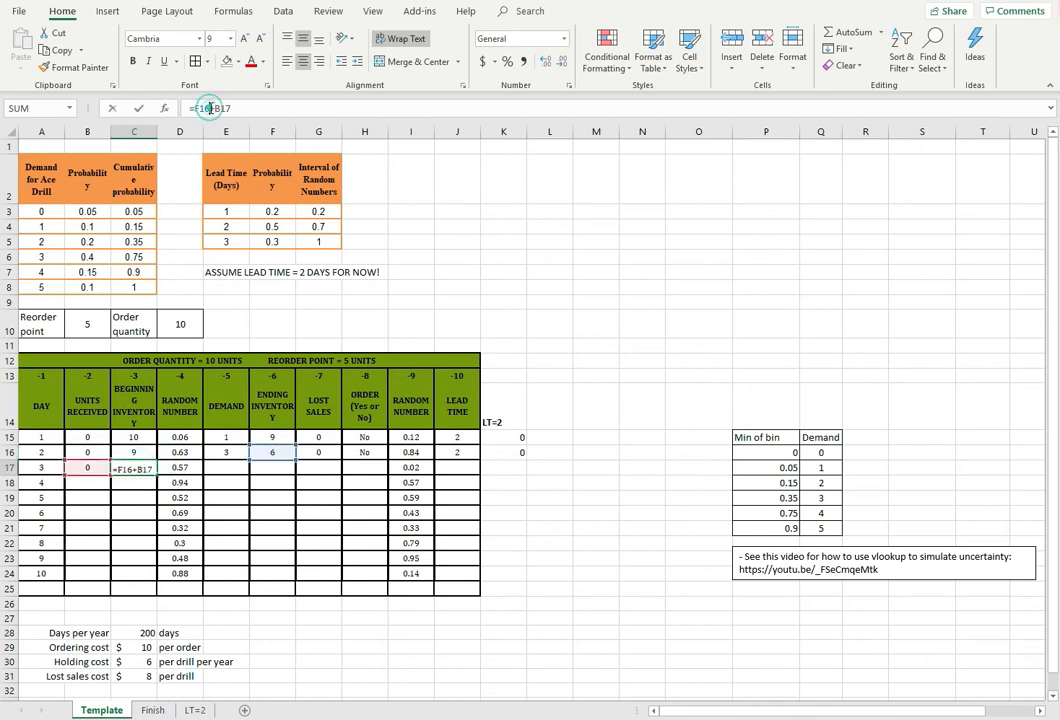
pyautogui.press('Escape')
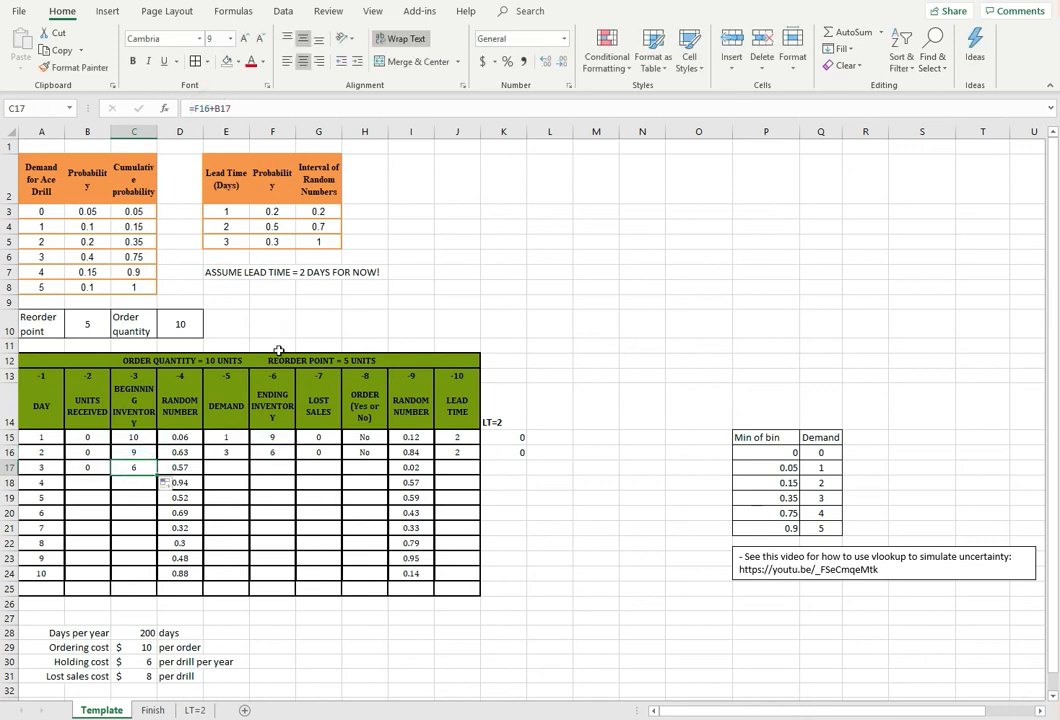
# Fill day 2's demand, ending inventory and lost sales formulas in E16:G16 down to row 17 for day 3
pyautogui.moveTo(226, 454); pyautogui.dragTo(305, 452)
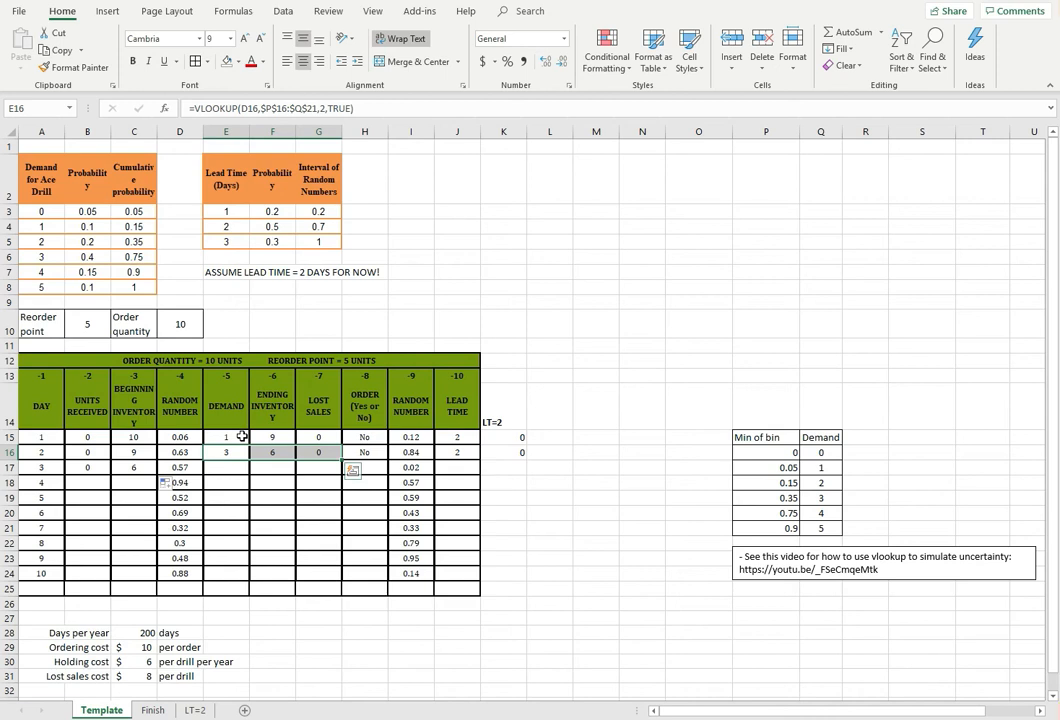
pyautogui.moveTo(229, 452); pyautogui.dragTo(331, 454)
pyautogui.moveTo(341, 469); pyautogui.dragTo(340, 473)
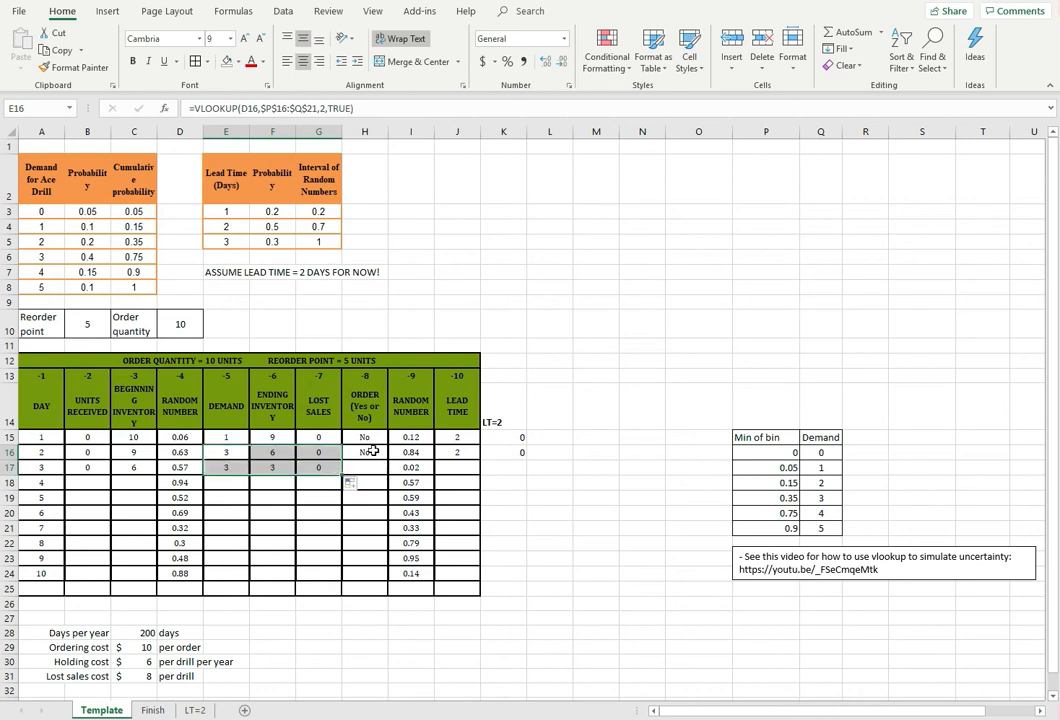
# Check the order formula in H16 and fill it down to H17 for day 3
pyautogui.click(372, 452)
pyautogui.click(285, 108)
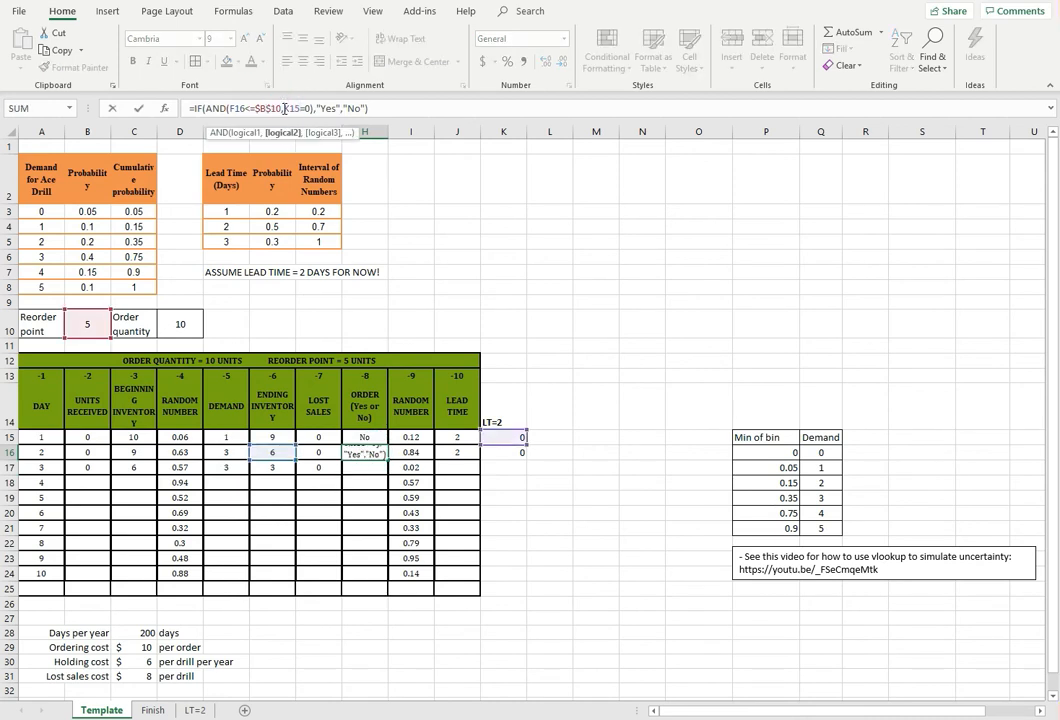
pyautogui.press('Escape')
pyautogui.click(382, 454)
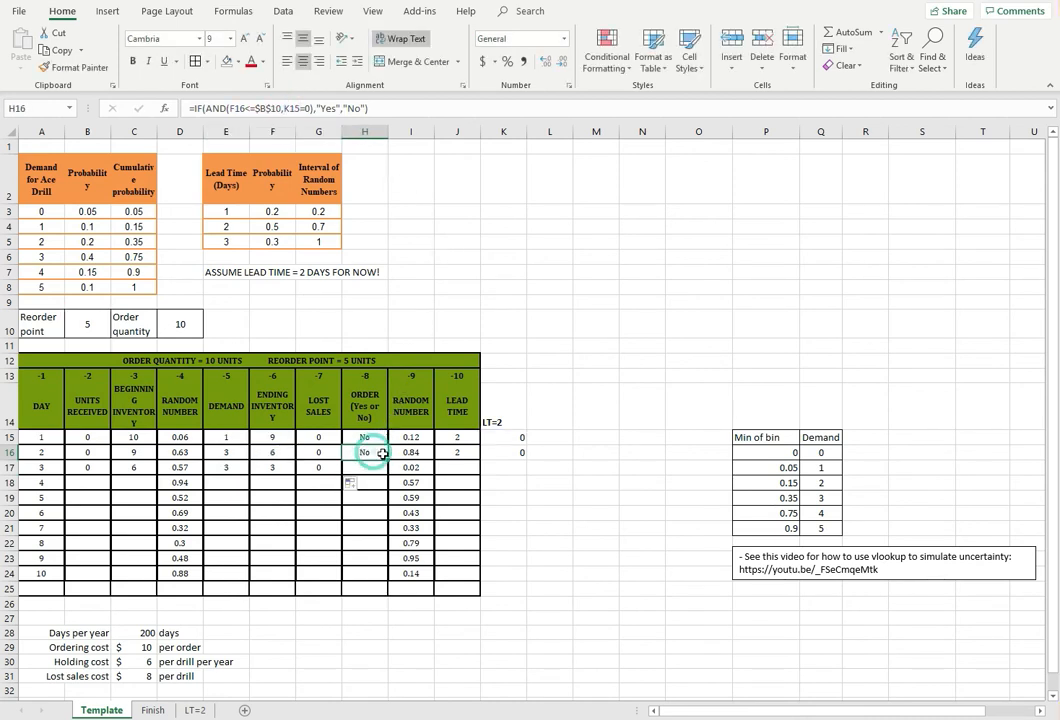
pyautogui.moveTo(387, 459); pyautogui.dragTo(371, 468)
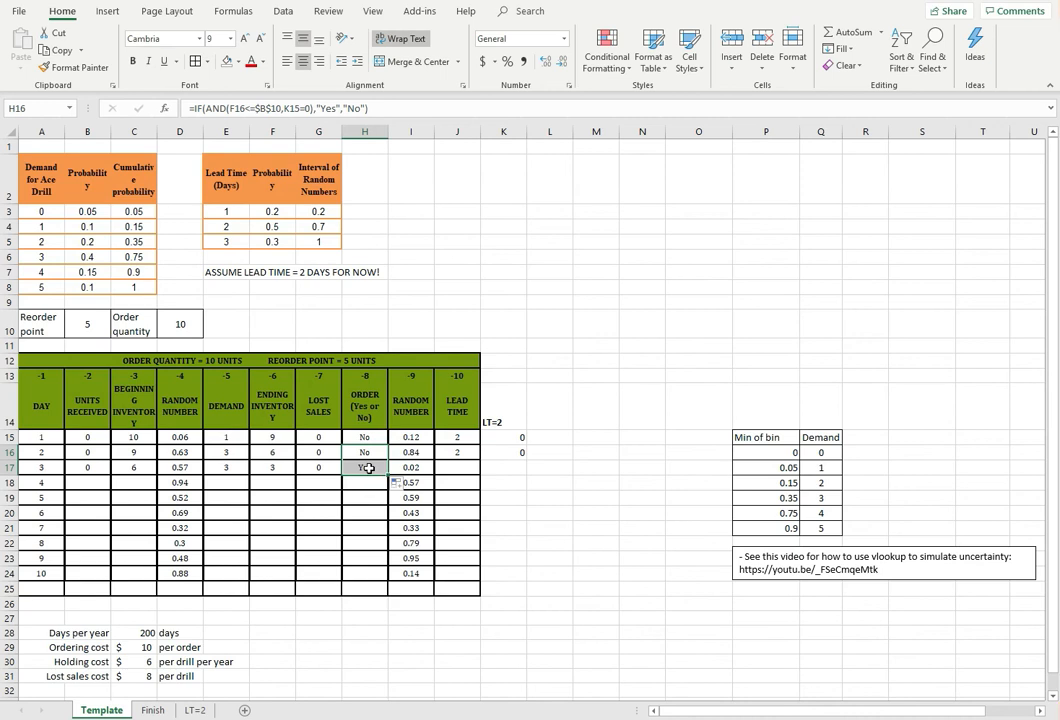
# Change the second condition of day 3's order formula in H17 to SUM(K15:K16)=0
pyautogui.click(280, 108)
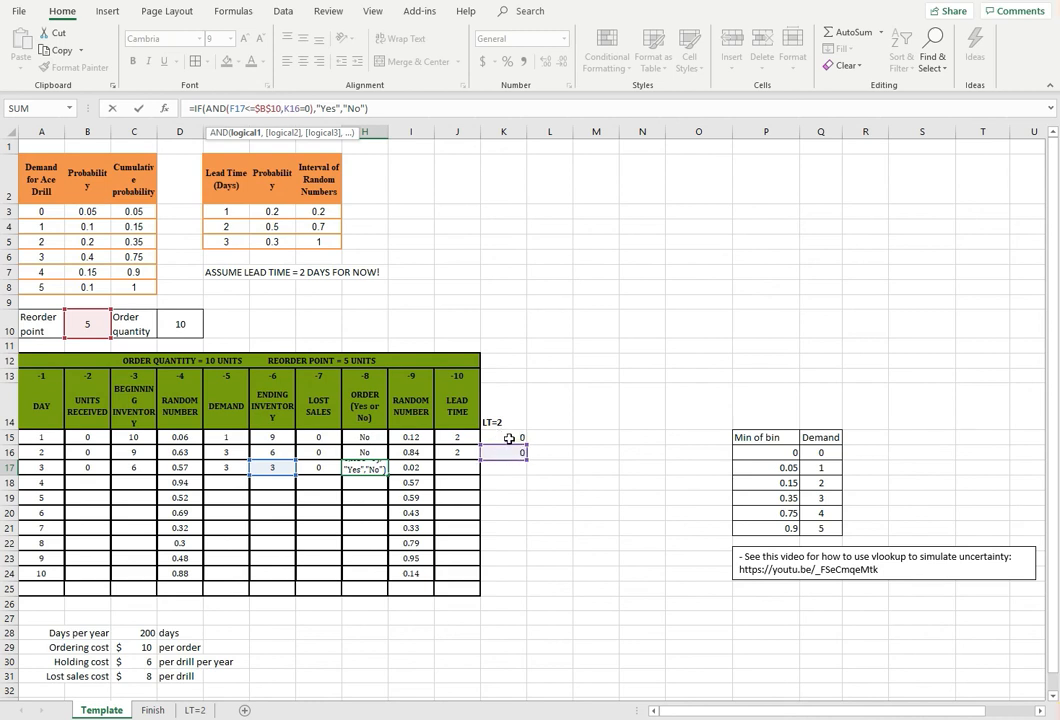
pyautogui.click(285, 107)
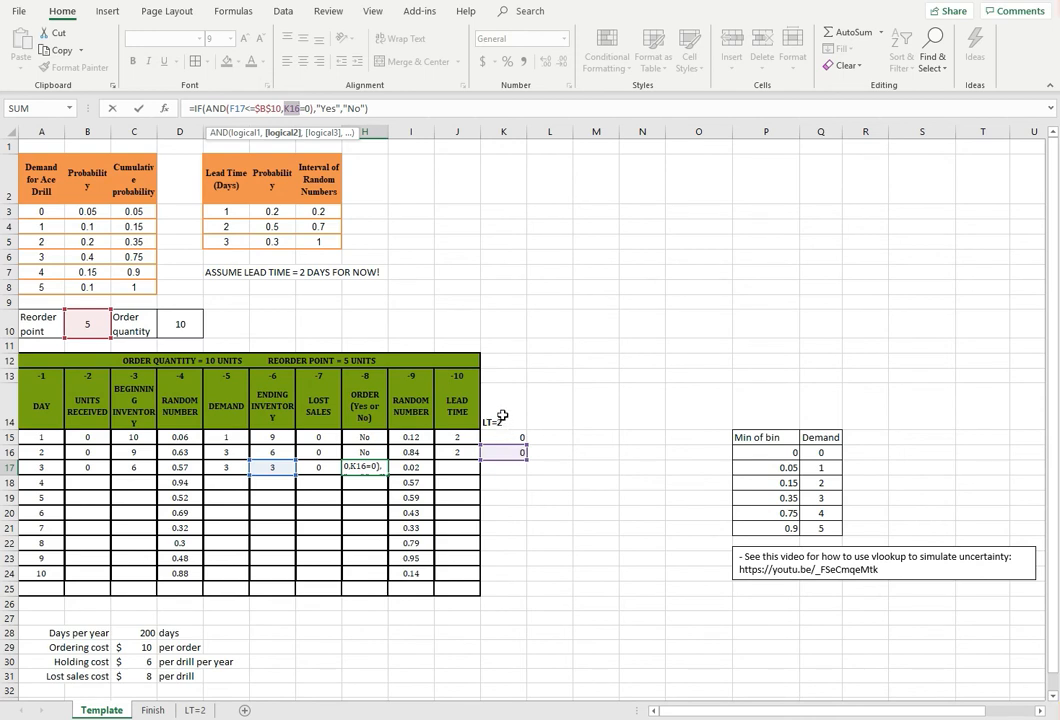
pyautogui.write('sum')
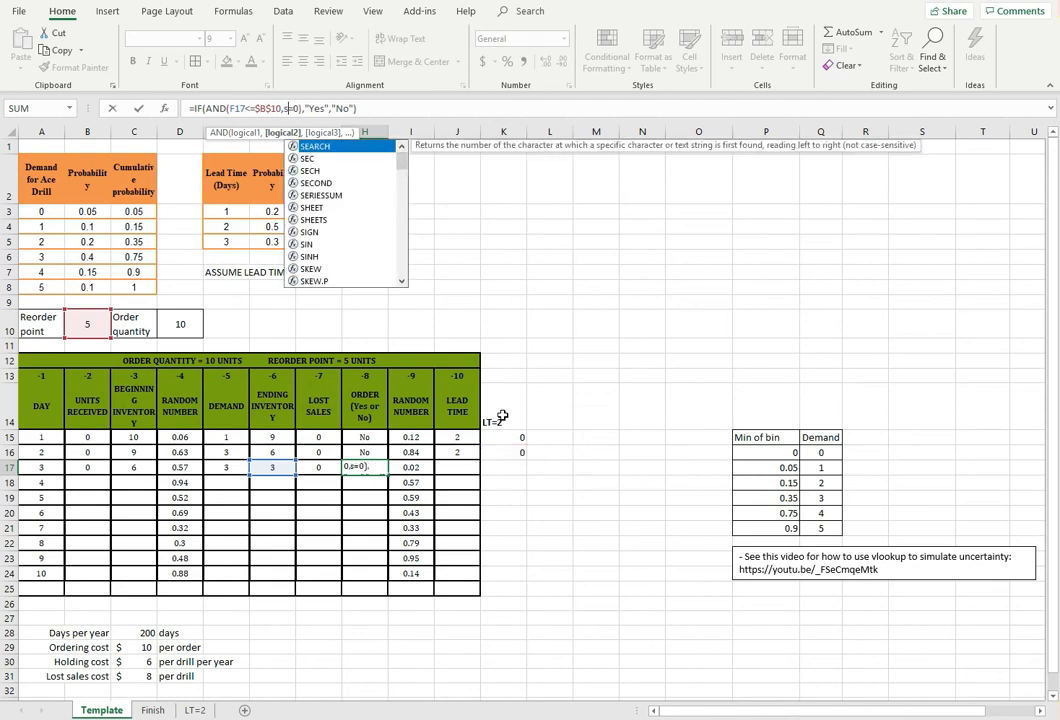
pyautogui.write('(')
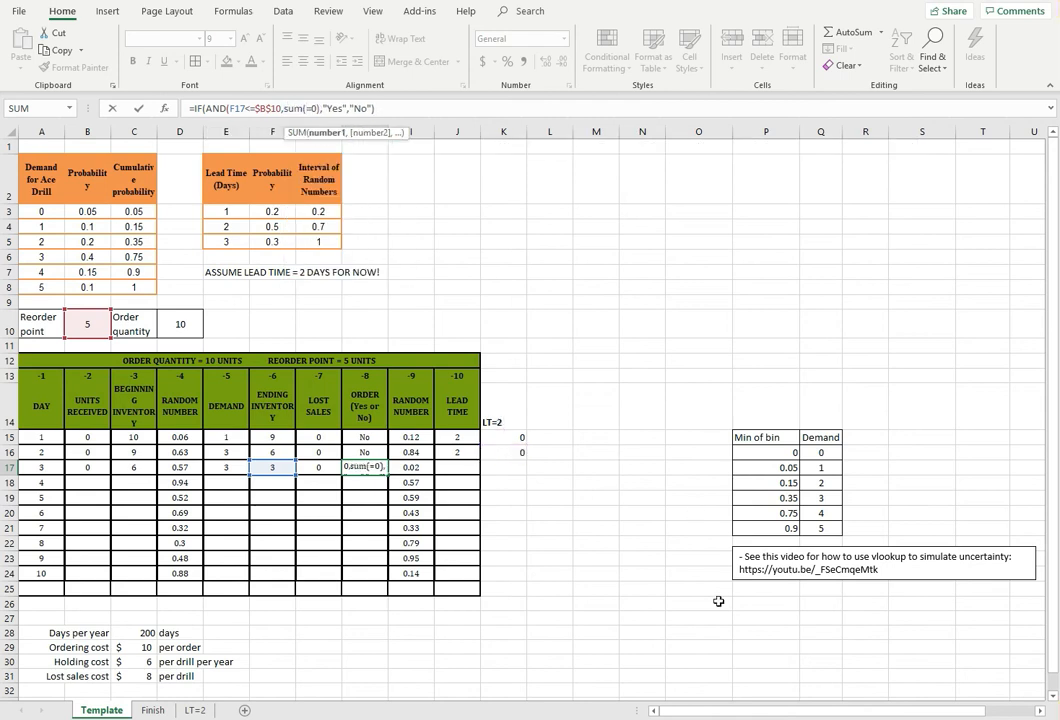
pyautogui.click(512, 438)
pyautogui.moveTo(512, 445); pyautogui.dragTo(513, 450)
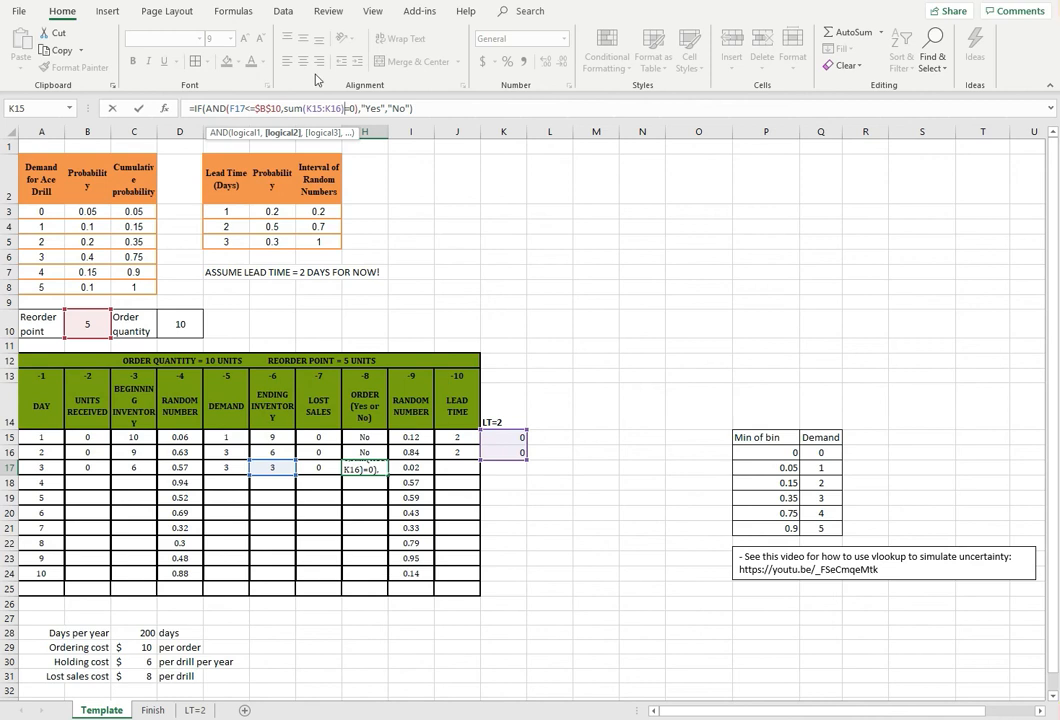
pyautogui.click(416, 107)
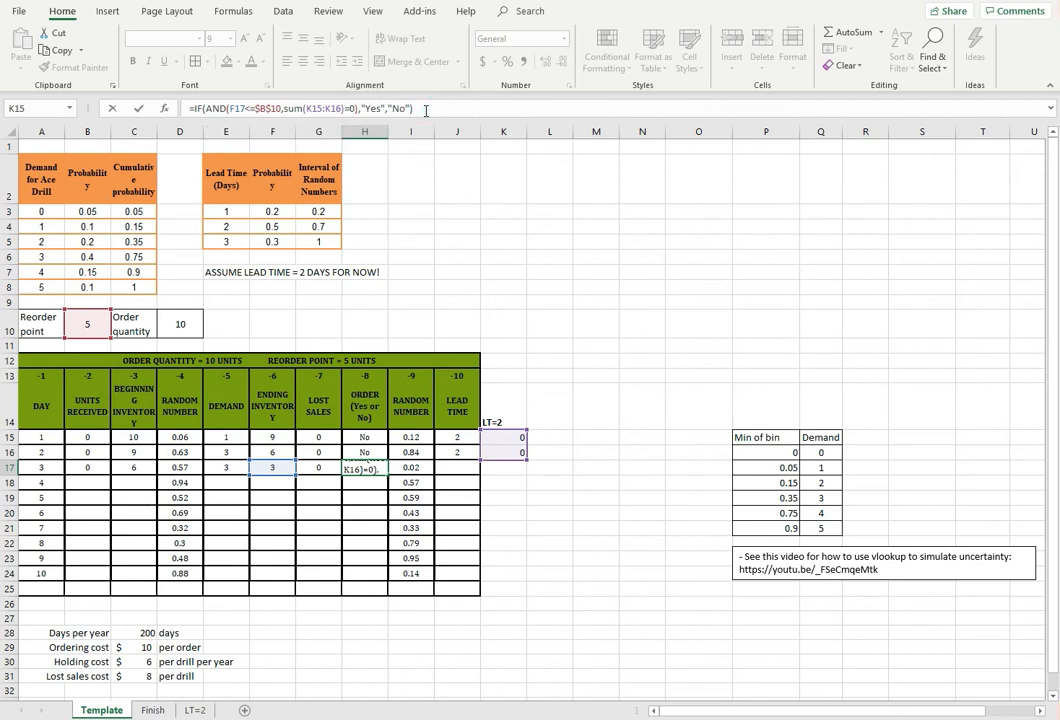
pyautogui.press('Return')
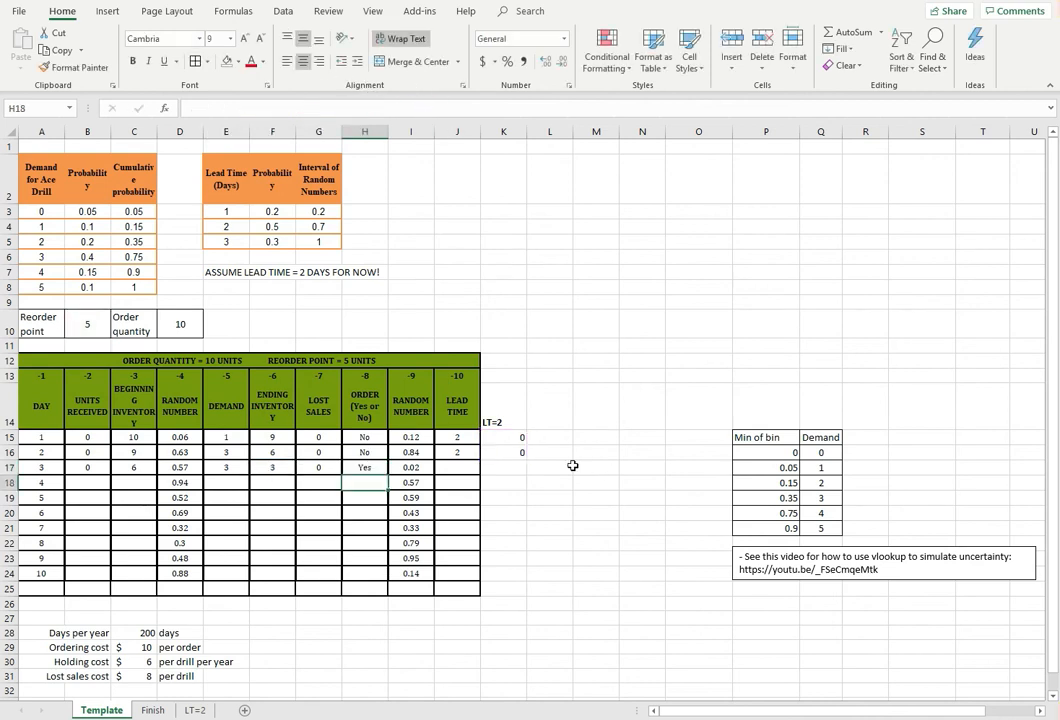
# Copy the lead time of 2 from J16 into J17 and fill the incoming order formula from K16 down to K17, checking its references
pyautogui.click(458, 467)
pyautogui.hotkey('ctrl', 'd')
pyautogui.click(513, 473)
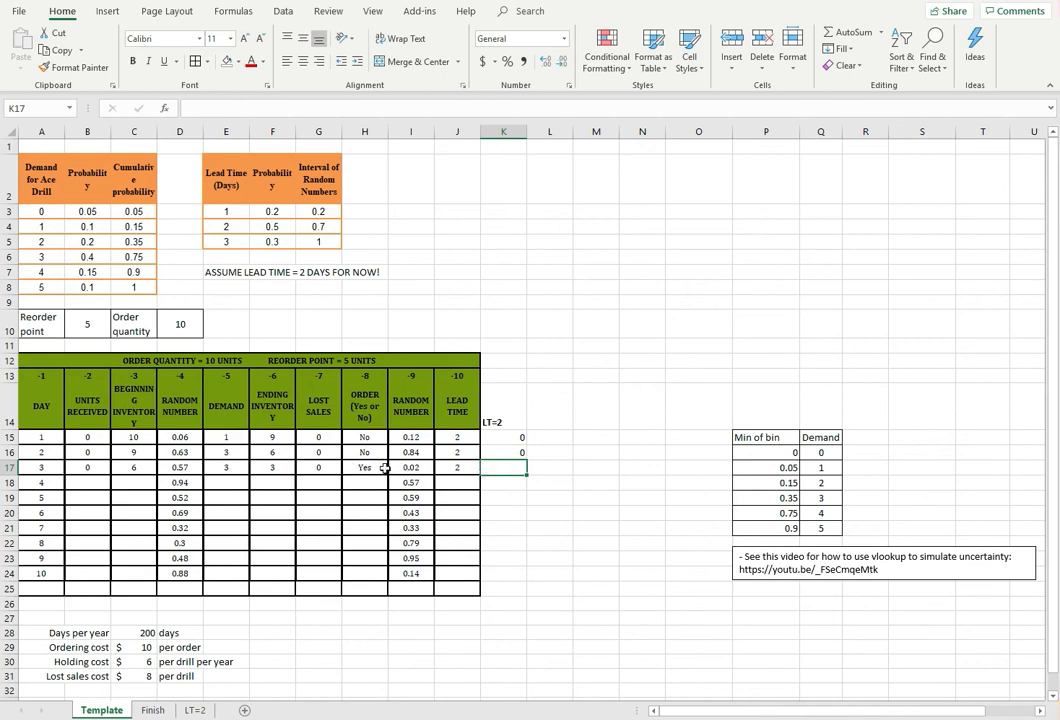
pyautogui.click(504, 452)
pyautogui.click(232, 107)
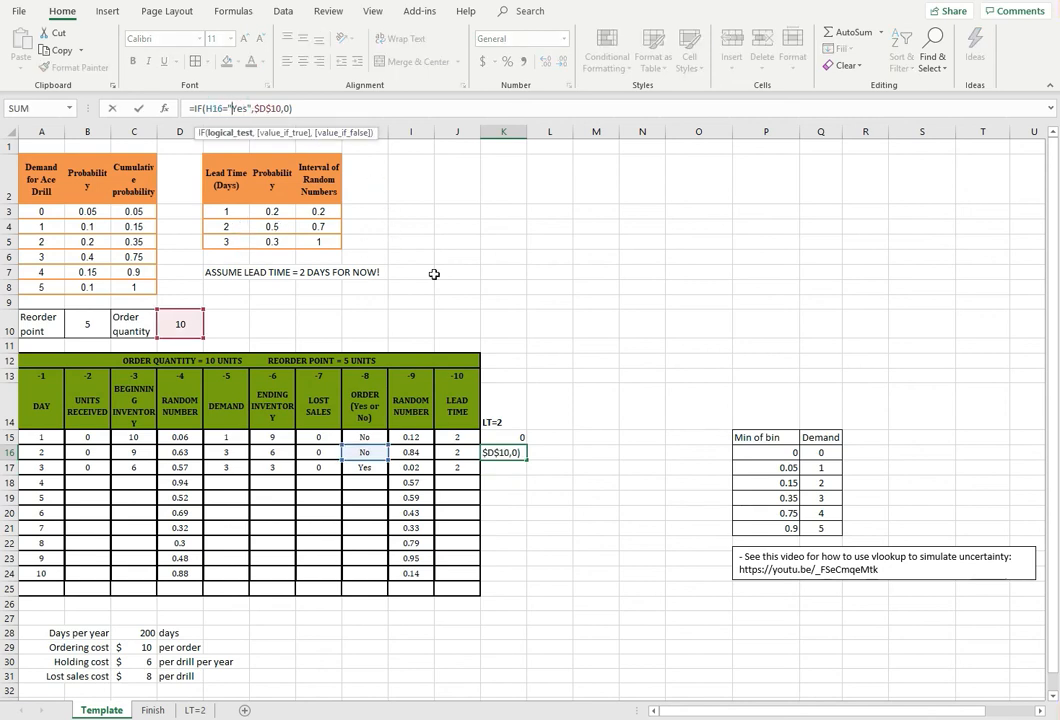
pyautogui.press('Escape')
pyautogui.moveTo(527, 460); pyautogui.dragTo(525, 480)
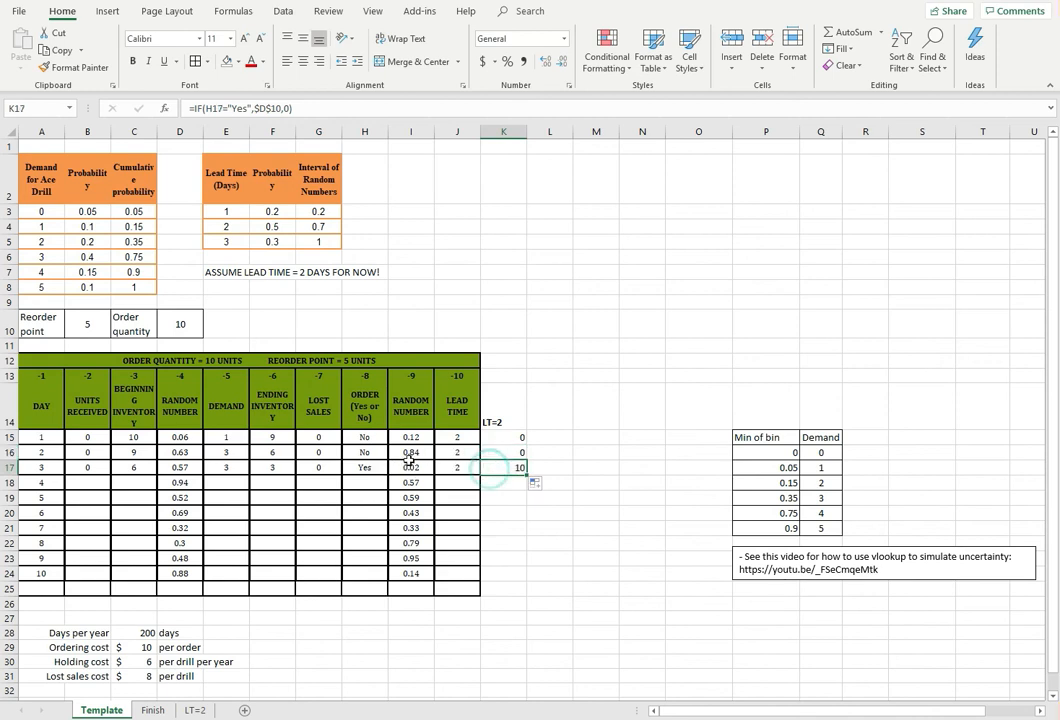
pyautogui.click(364, 467)
pyautogui.click(509, 468)
# Link day 4's units received in B18 to day 1's incoming order with =K15
pyautogui.click(89, 484)
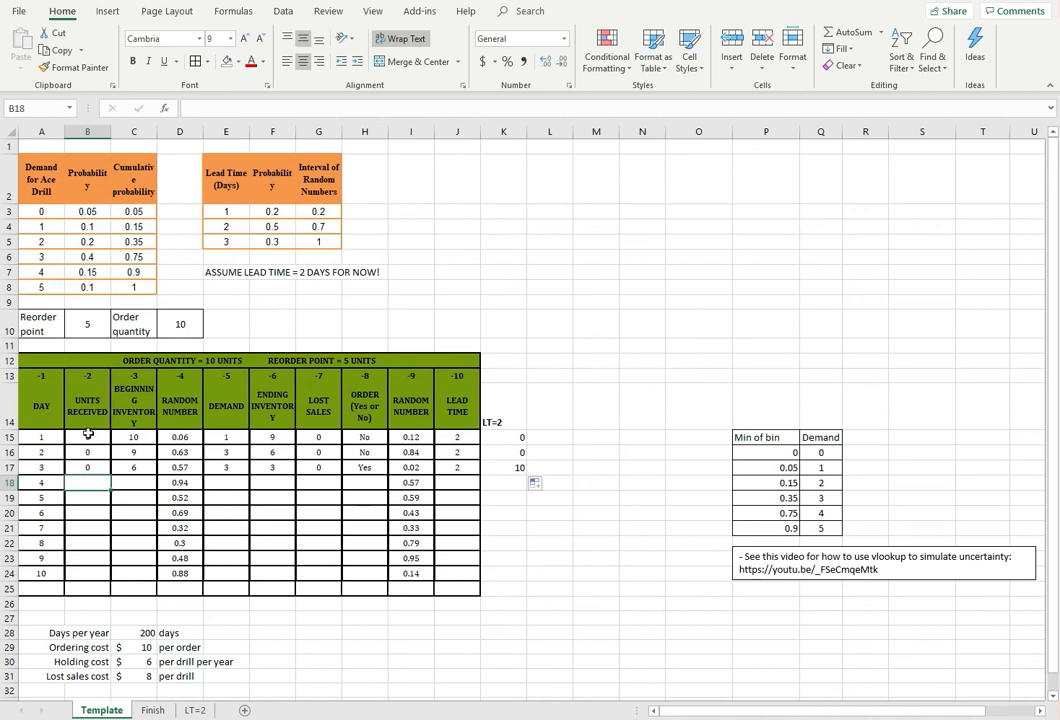
pyautogui.click(514, 437)
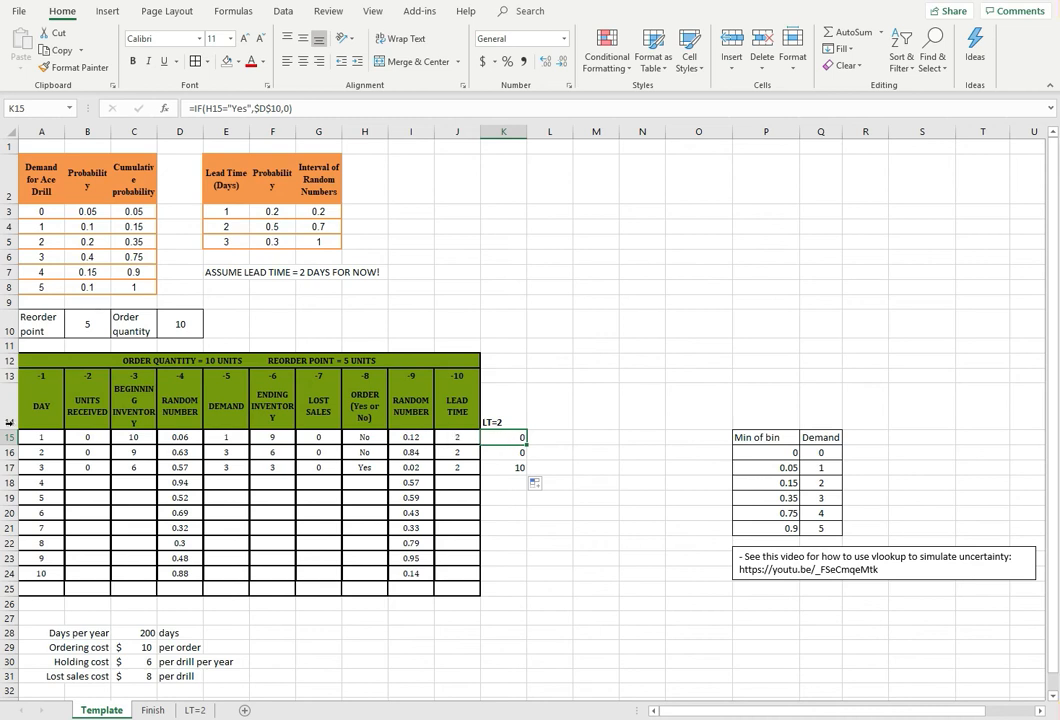
pyautogui.click(101, 481)
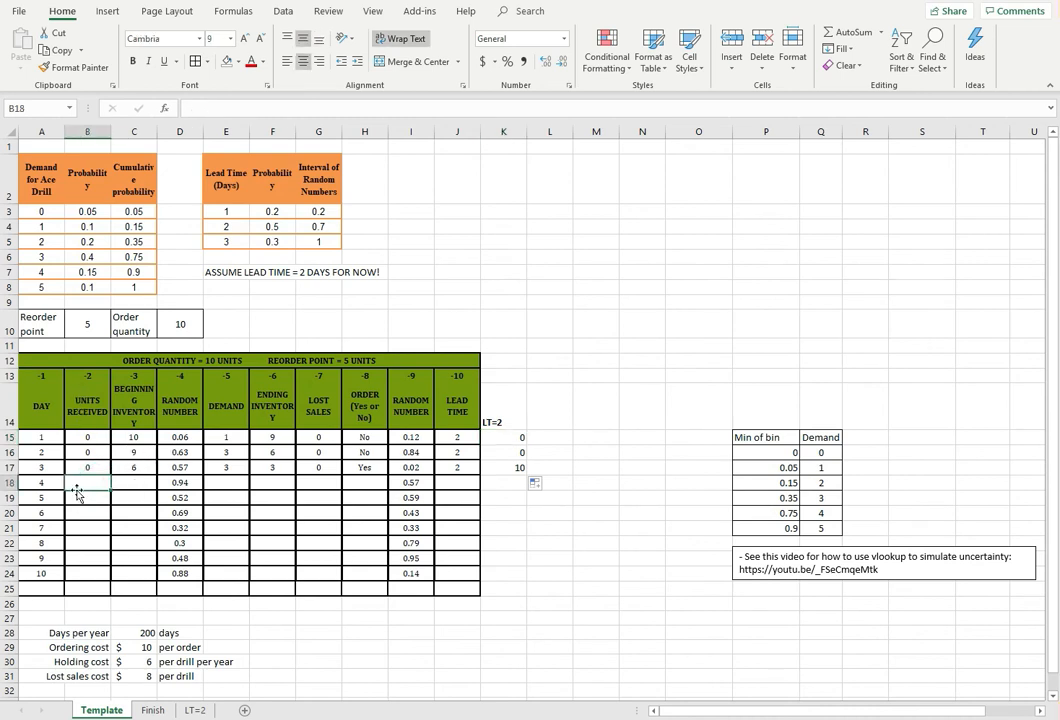
pyautogui.write('=')
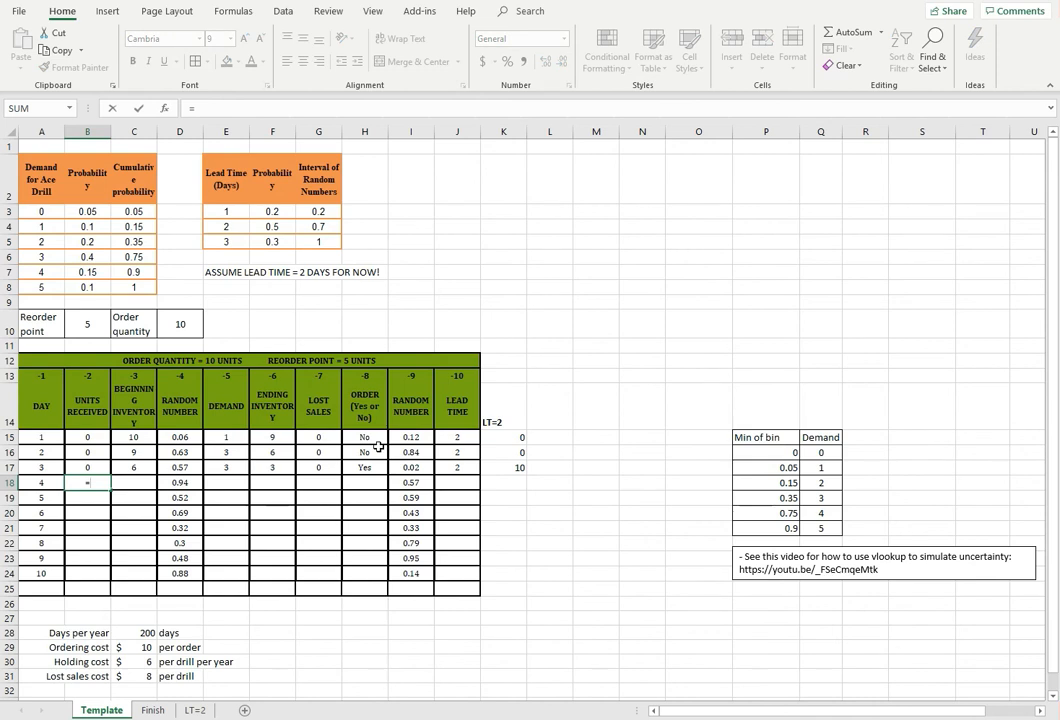
pyautogui.click(513, 432)
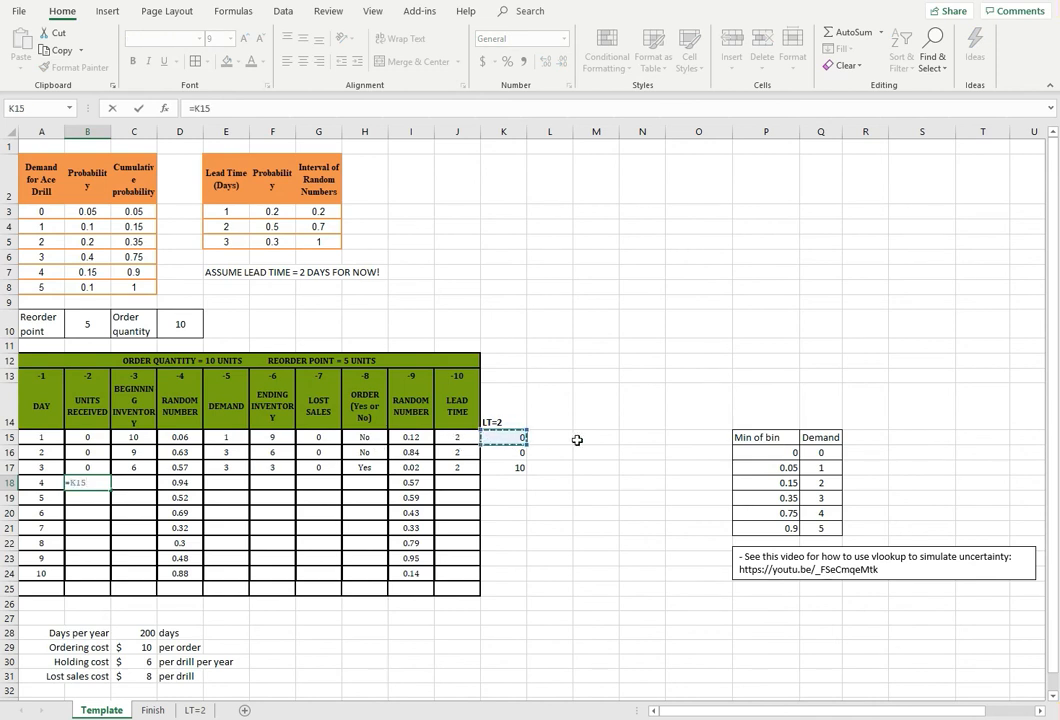
pyautogui.press('Return')
pyautogui.click(528, 437)
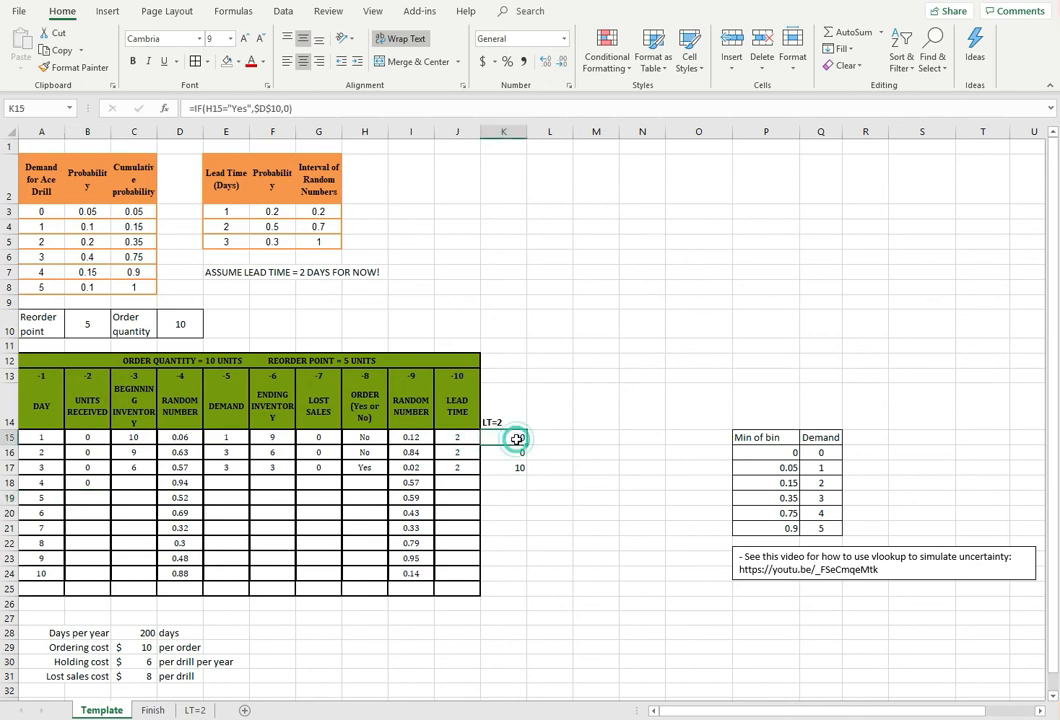
# Fill the beginning inventory formula in C17 and the demand, ending inventory and lost sales formulas in E17:G17 down to row 18
pyautogui.click(131, 466)
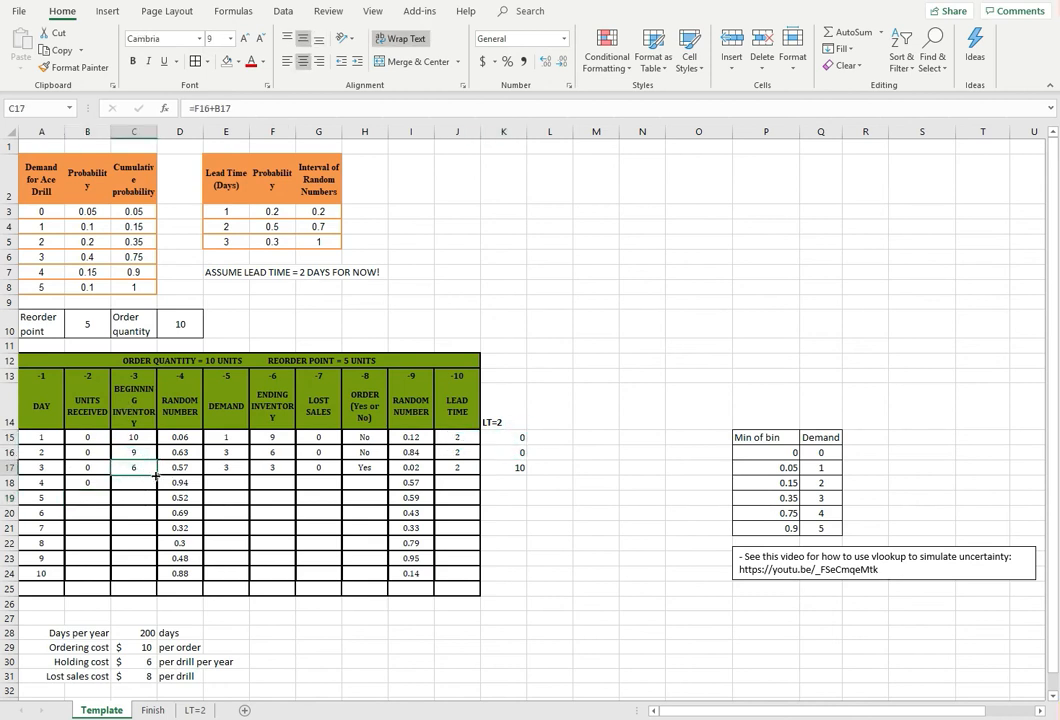
pyautogui.moveTo(156, 477); pyautogui.dragTo(157, 487)
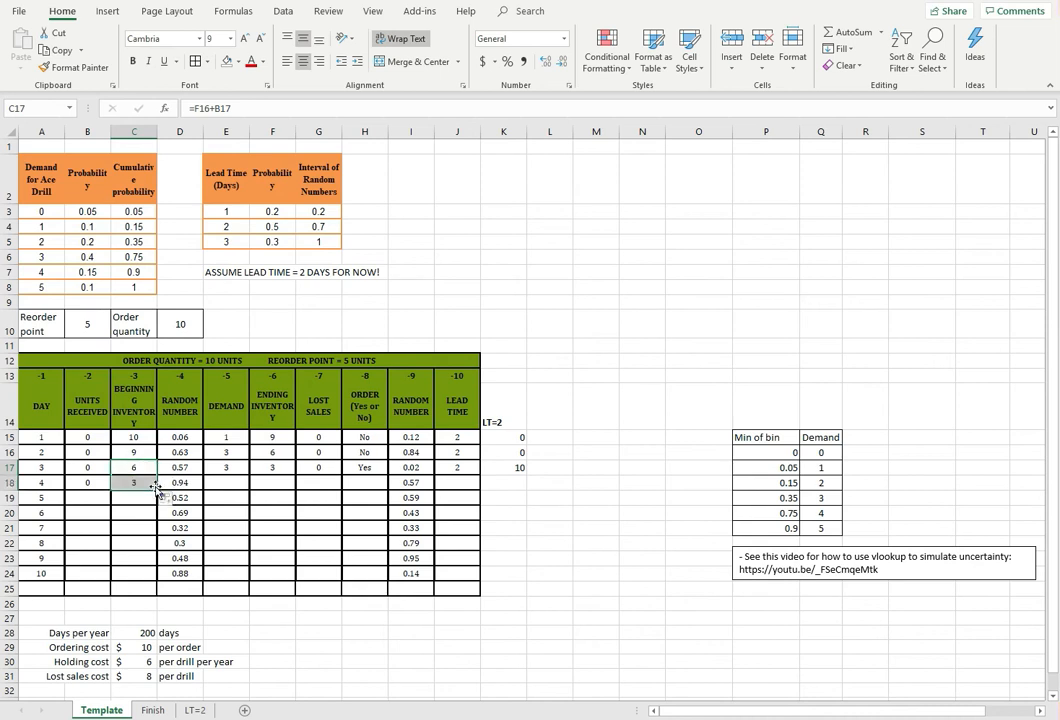
pyautogui.click(226, 467)
pyautogui.moveTo(226, 468); pyautogui.dragTo(322, 462)
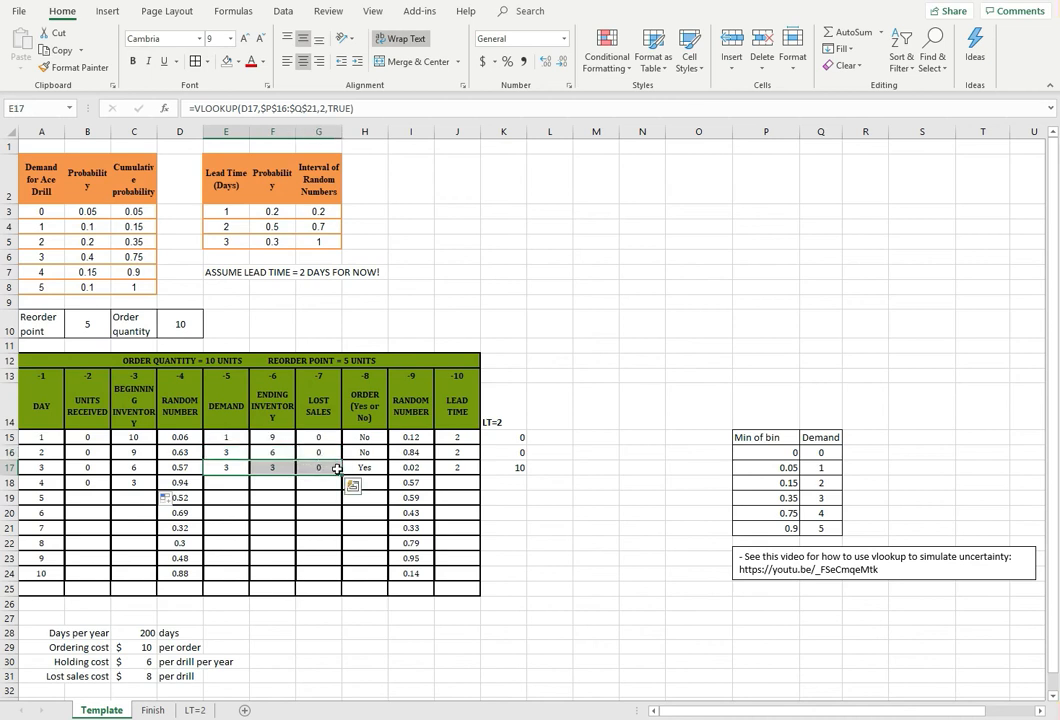
pyautogui.moveTo(341, 476); pyautogui.dragTo(343, 494)
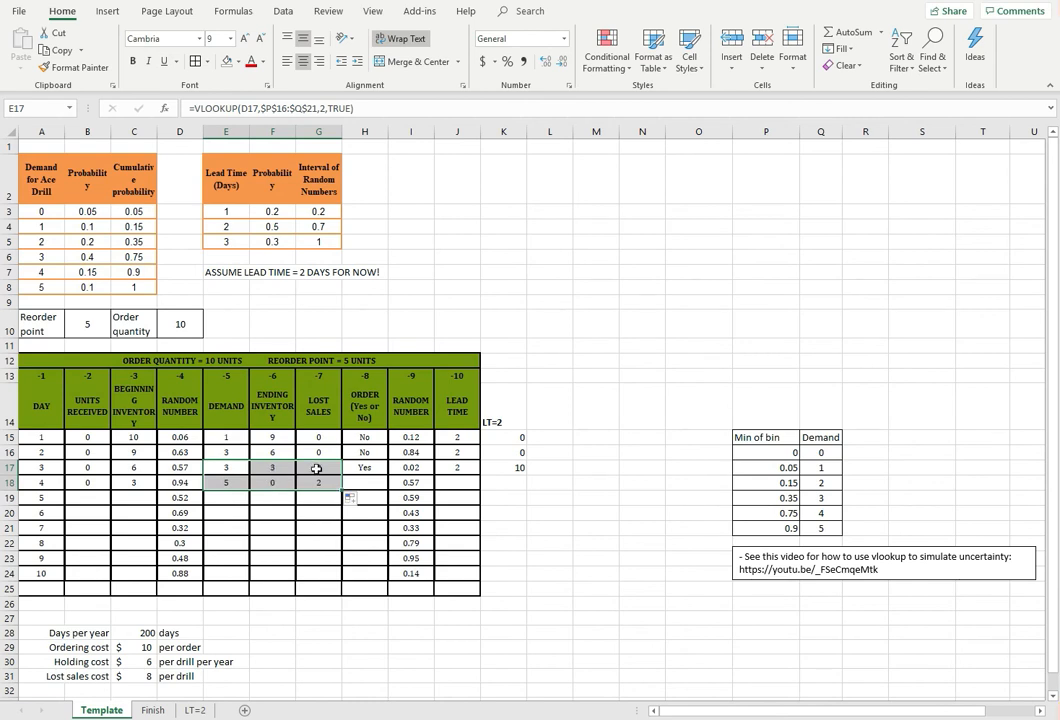
# Examine day 3's order formula in H17 and which incoming orders in K15:K17 matter for day 4's order decision in H18
pyautogui.click(368, 483)
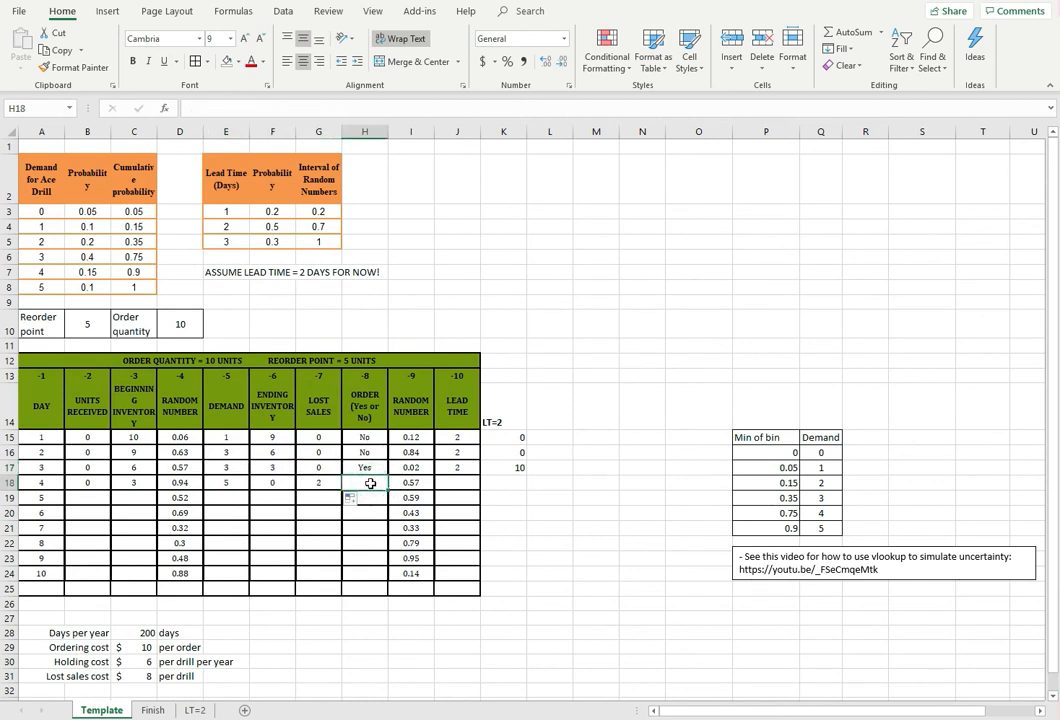
pyautogui.click(366, 467)
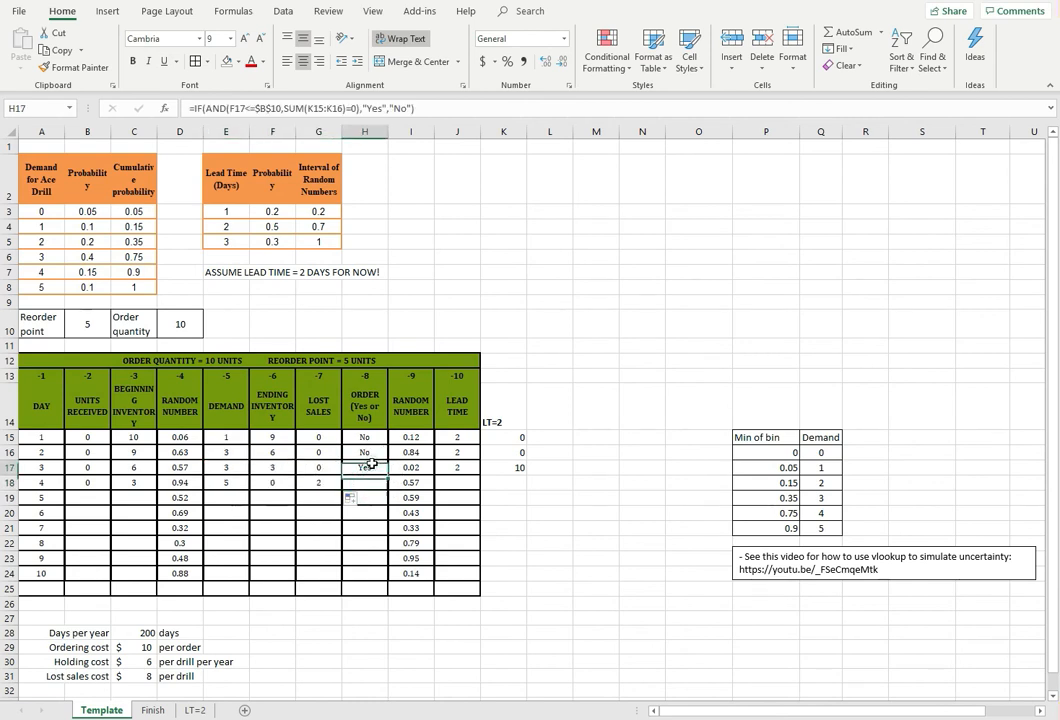
pyautogui.click(281, 113)
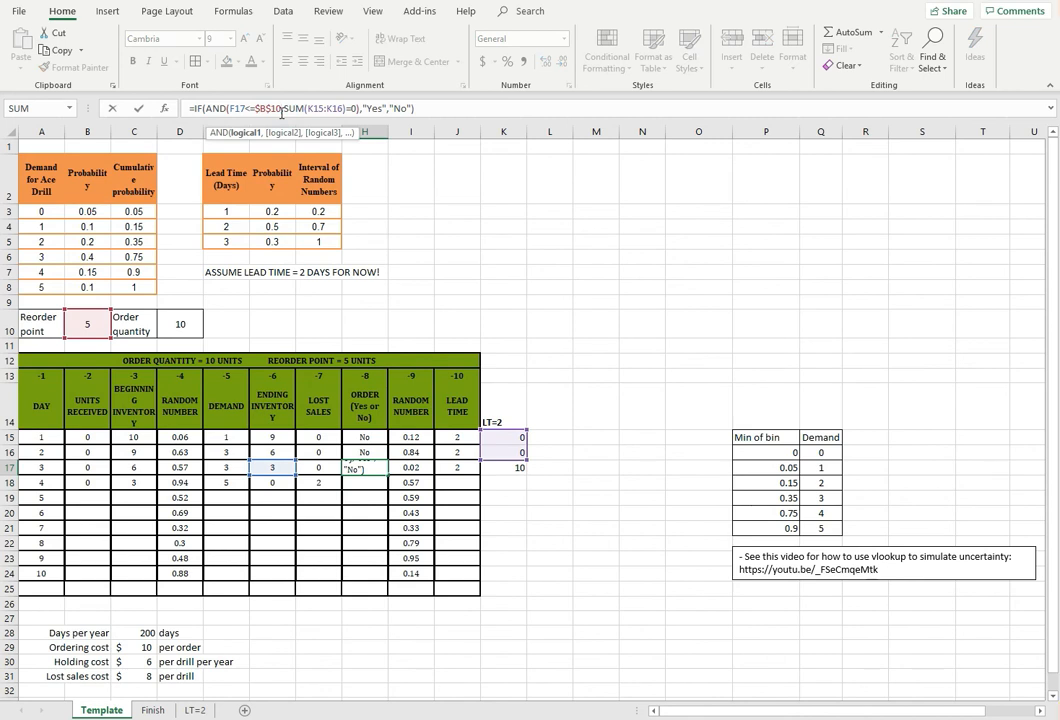
pyautogui.press('Escape')
pyautogui.click(363, 481)
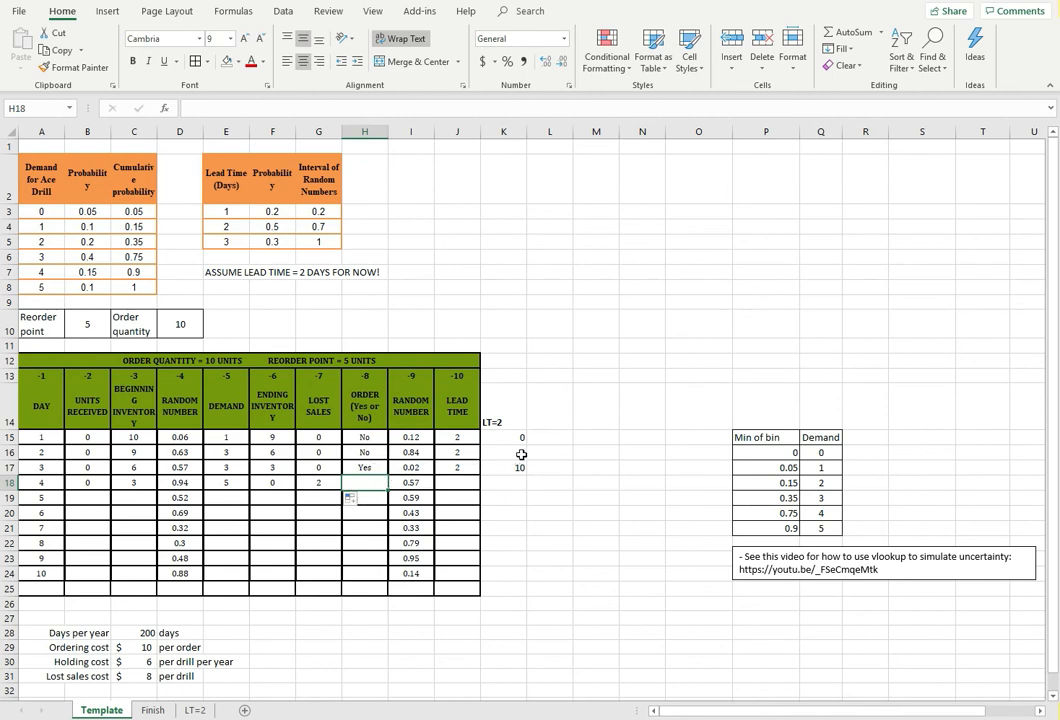
pyautogui.moveTo(514, 452); pyautogui.dragTo(511, 465)
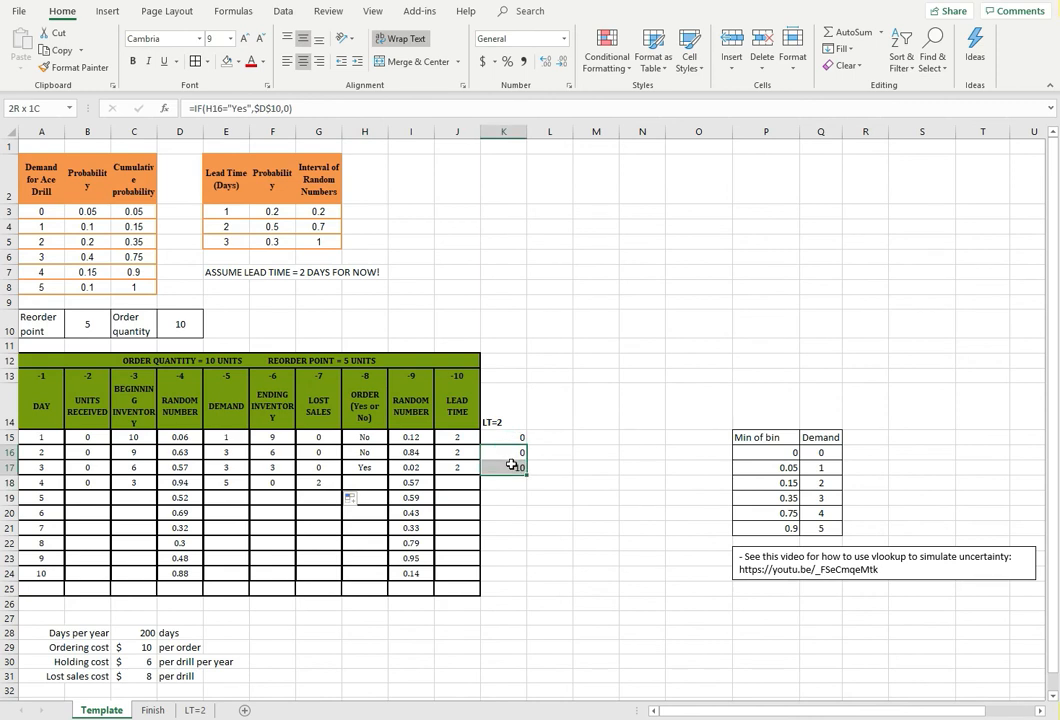
pyautogui.moveTo(511, 465); pyautogui.dragTo(511, 466)
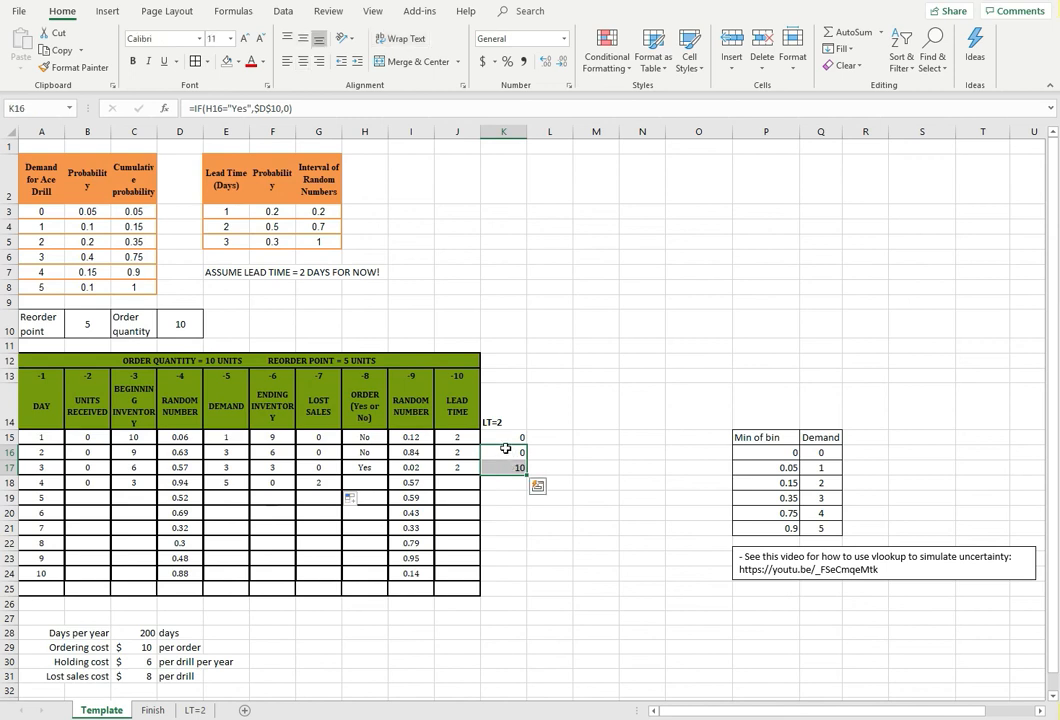
pyautogui.click(508, 452)
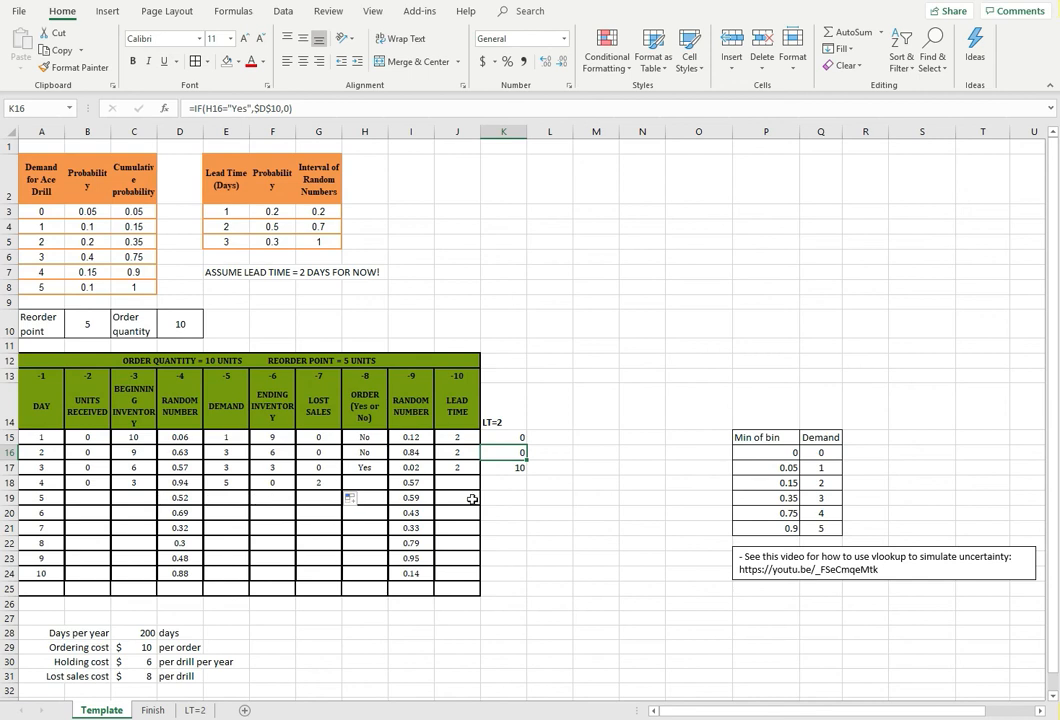
pyautogui.click(497, 436)
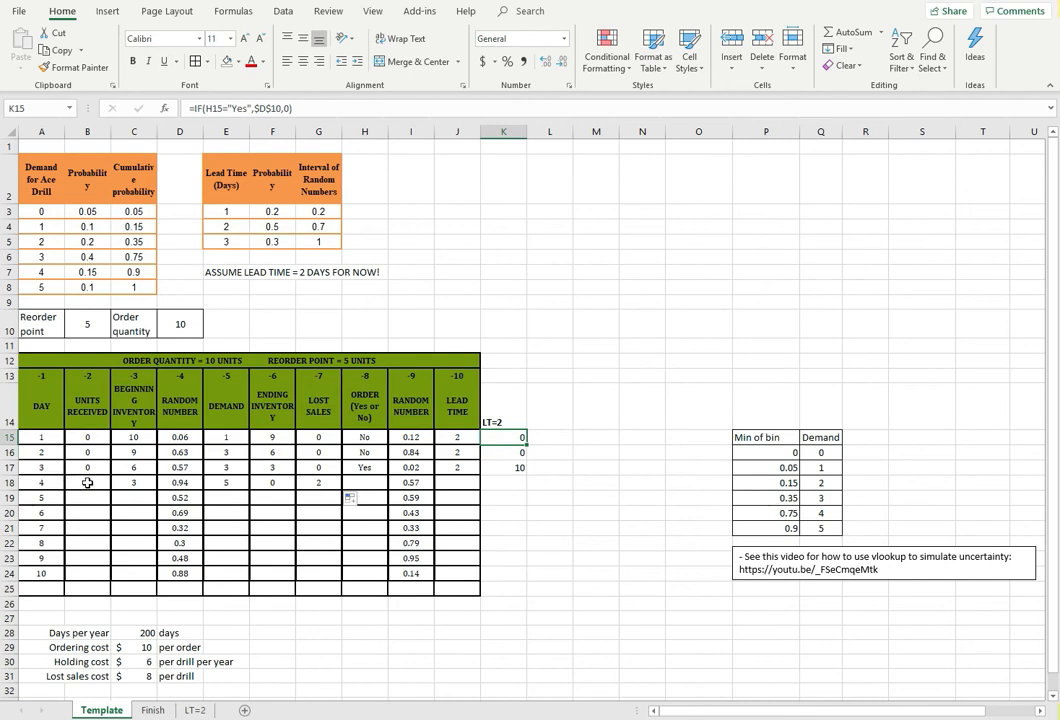
pyautogui.click(368, 486)
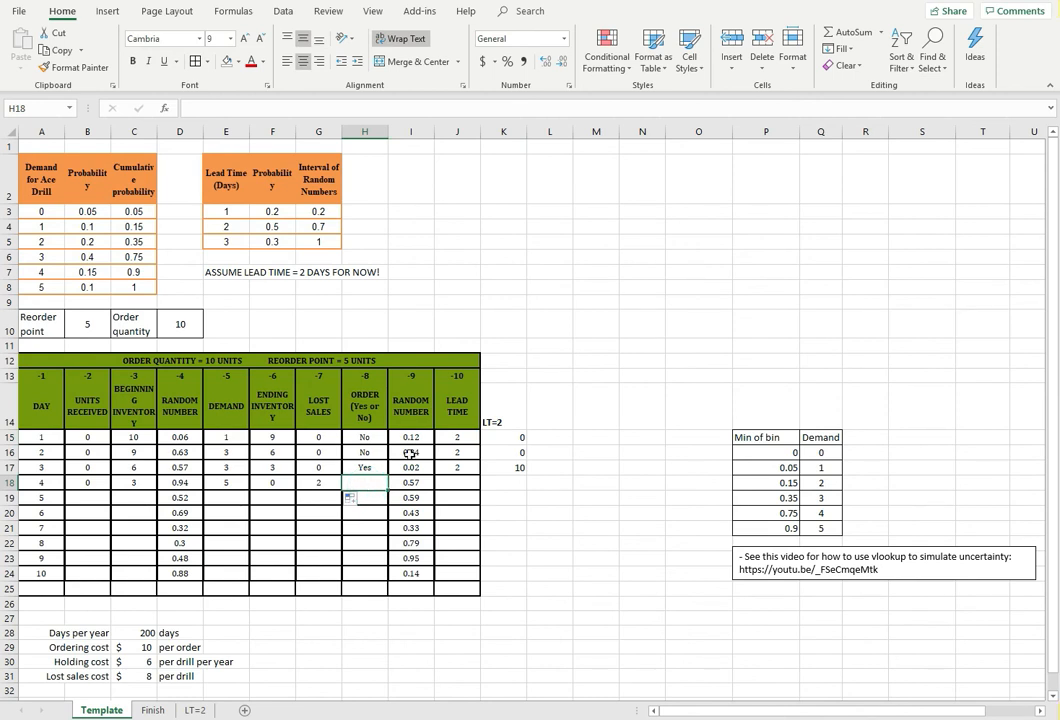
pyautogui.moveTo(503, 449); pyautogui.dragTo(503, 468)
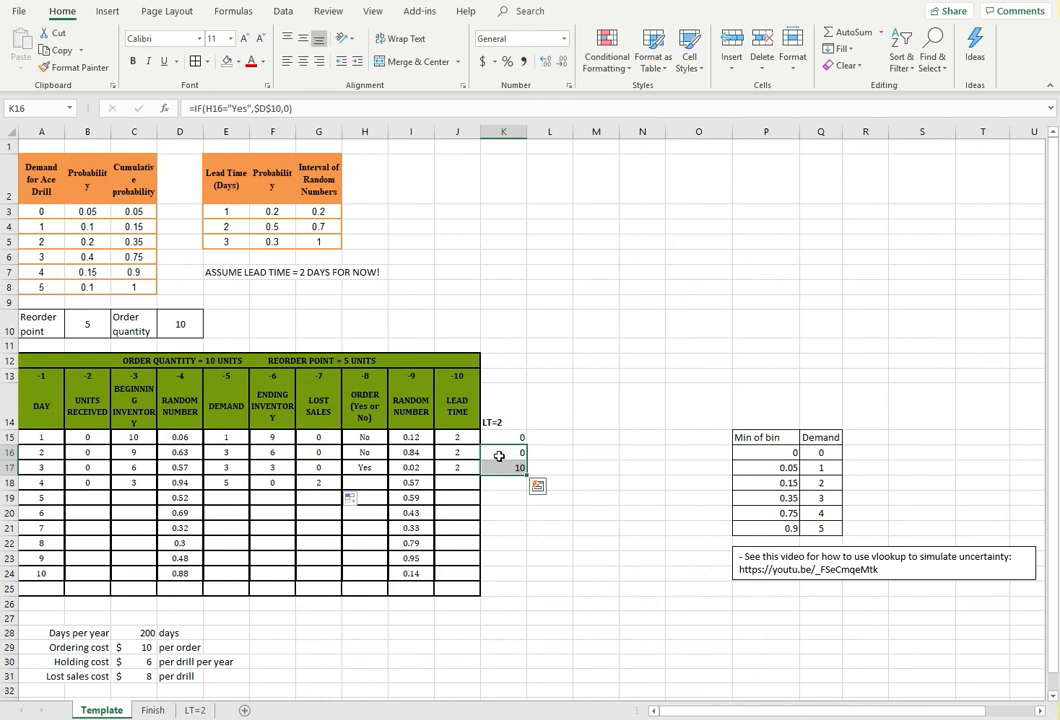
# Fill the order decision formula from H17 down to H18 and check its references to the incoming orders in K16:K17
pyautogui.click(497, 453)
pyautogui.click(498, 467)
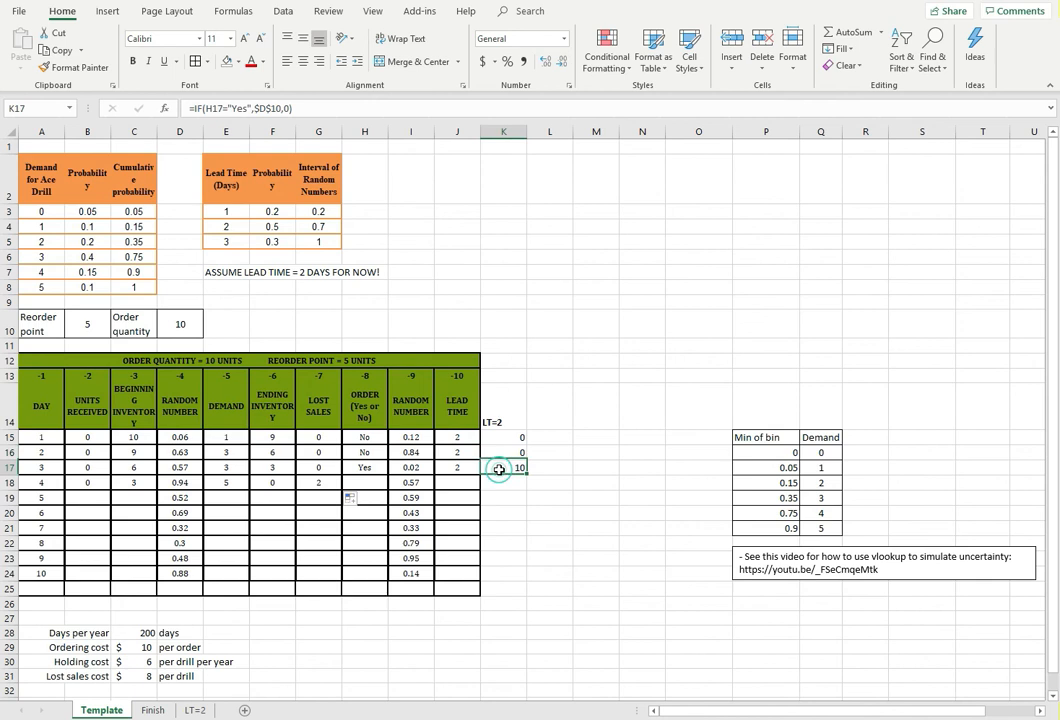
pyautogui.moveTo(495, 458); pyautogui.dragTo(501, 464)
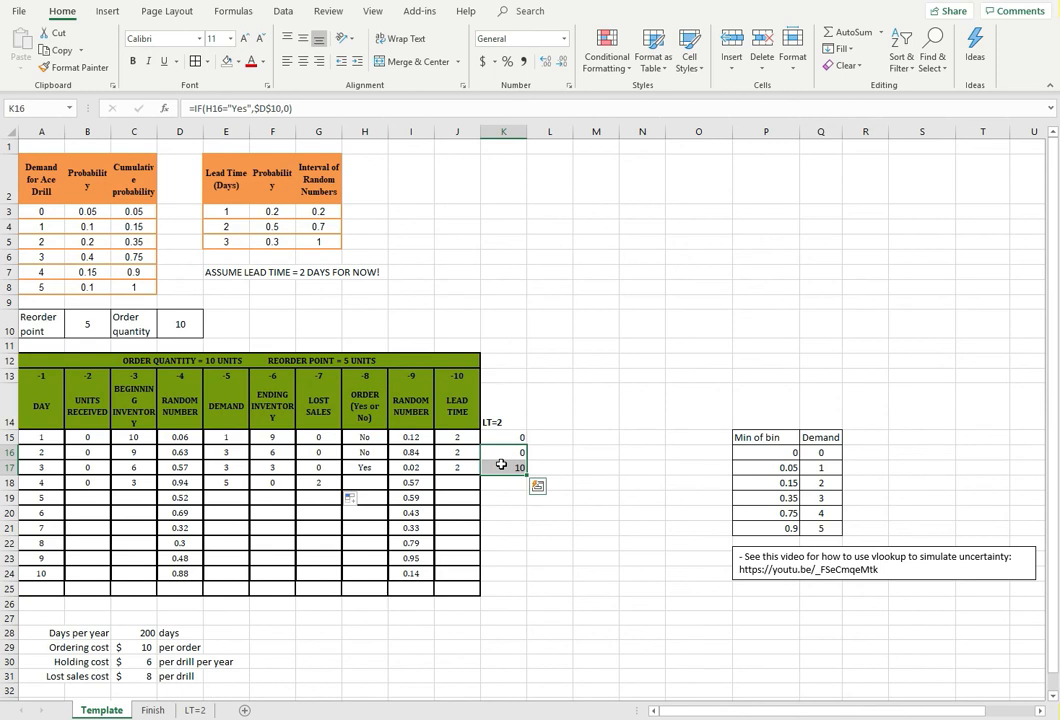
pyautogui.click(366, 467)
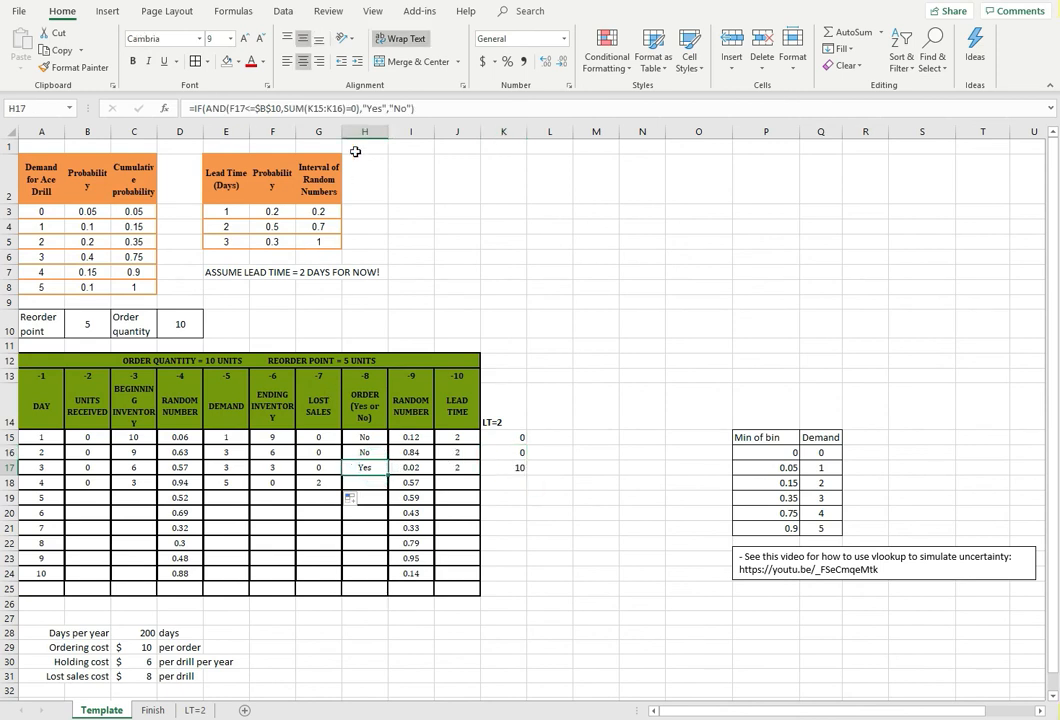
pyautogui.click(325, 108)
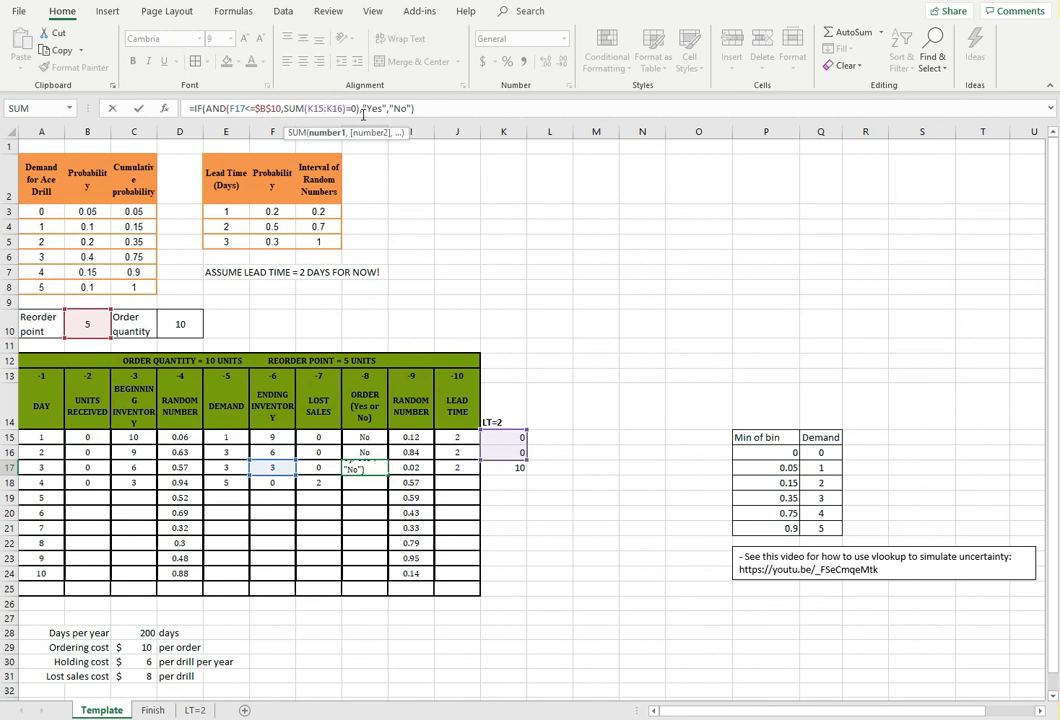
pyautogui.click(371, 467)
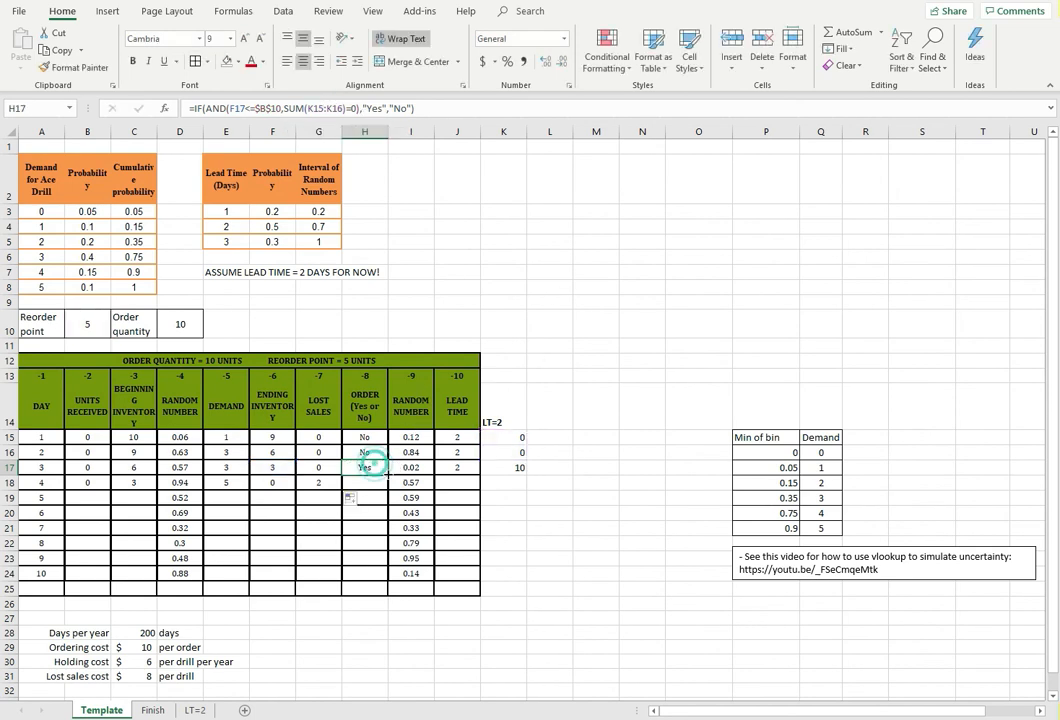
pyautogui.moveTo(388, 475); pyautogui.dragTo(386, 486)
pyautogui.click(354, 483)
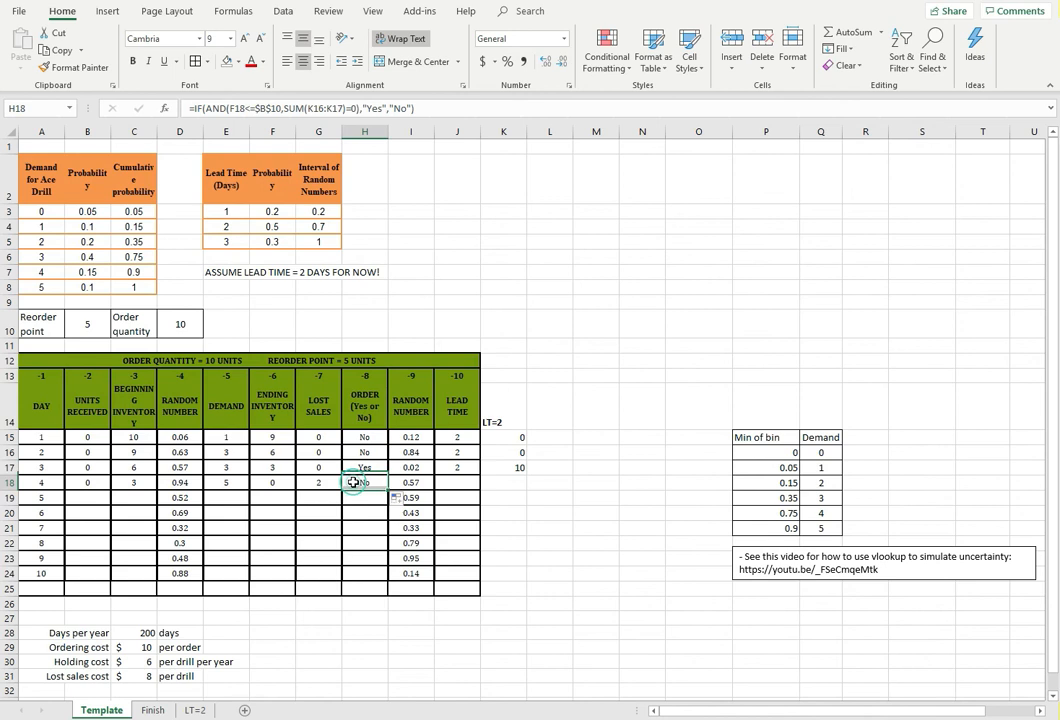
pyautogui.click(306, 104)
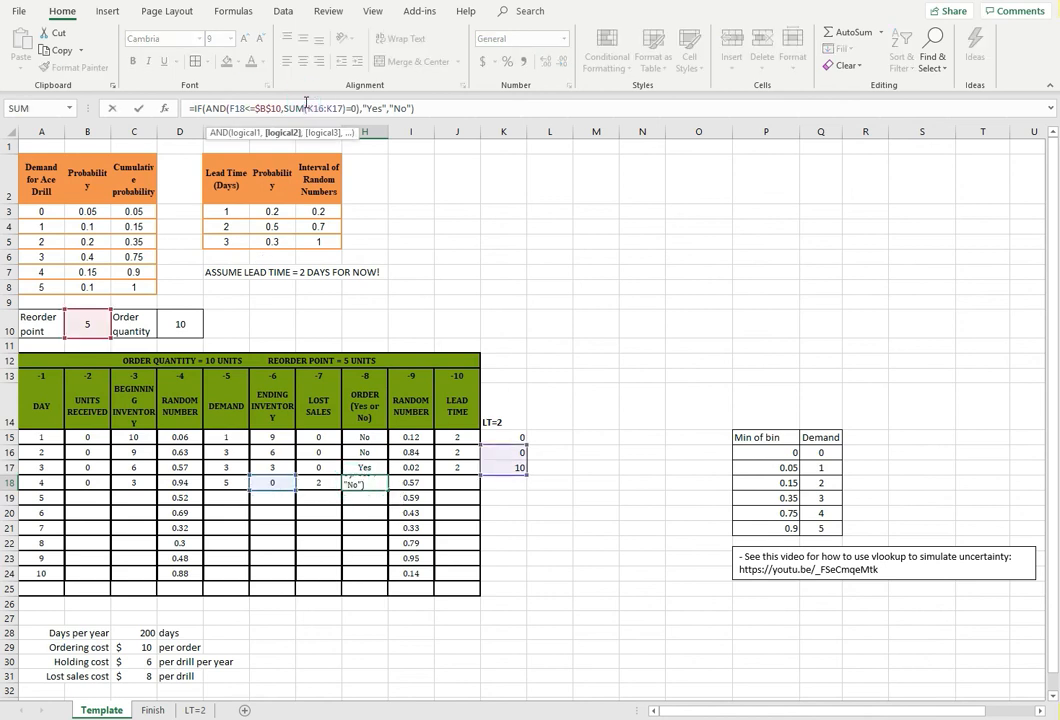
# Enter day 4's lead time of 2 in J18 and fill the incoming order formula from K17 down to K18
pyautogui.click(474, 481)
pyautogui.moveTo(475, 477); pyautogui.dragTo(524, 486)
pyautogui.click(520, 469)
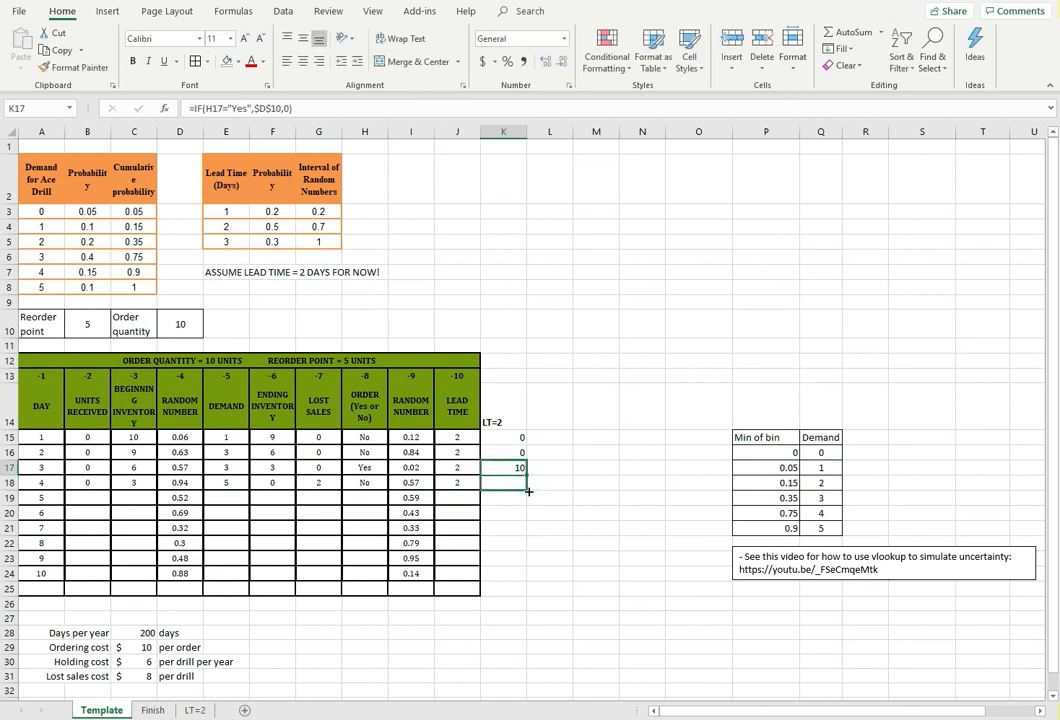
pyautogui.click(411, 514)
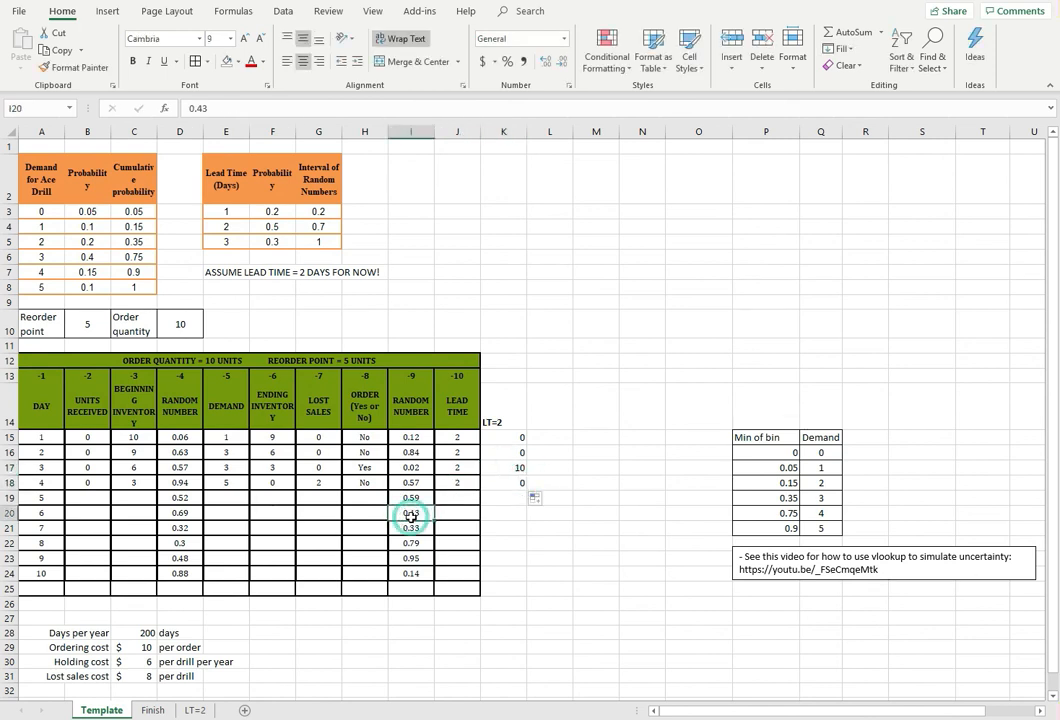
pyautogui.click(304, 508)
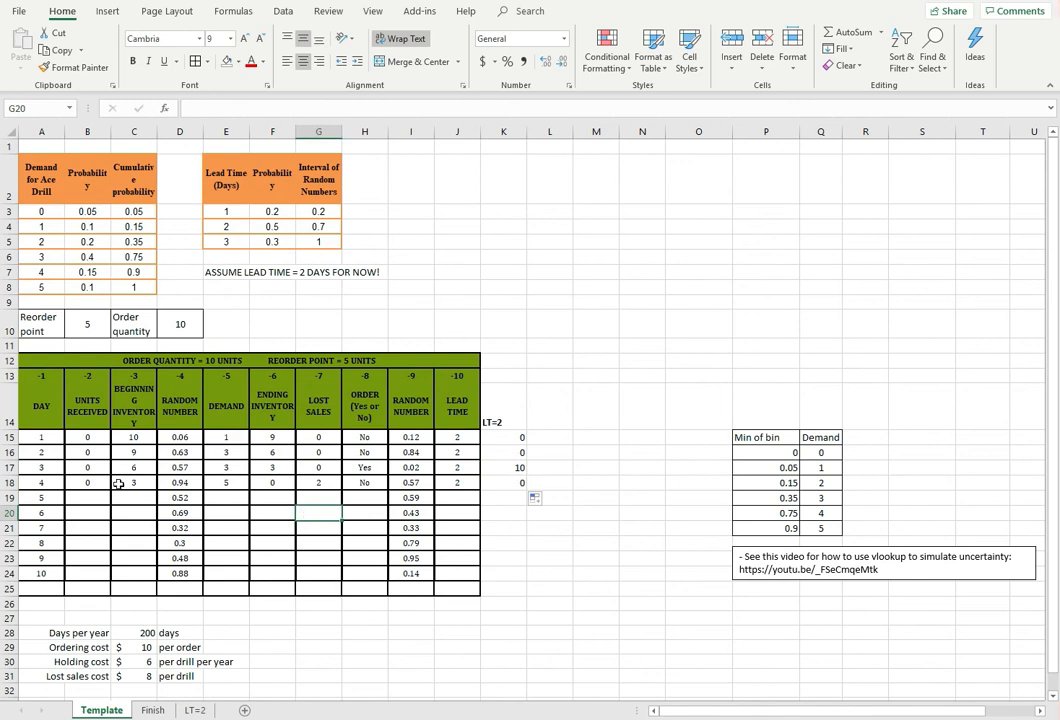
# Fill the units received formula from B18 down to B19 for day 5
pyautogui.click(87, 483)
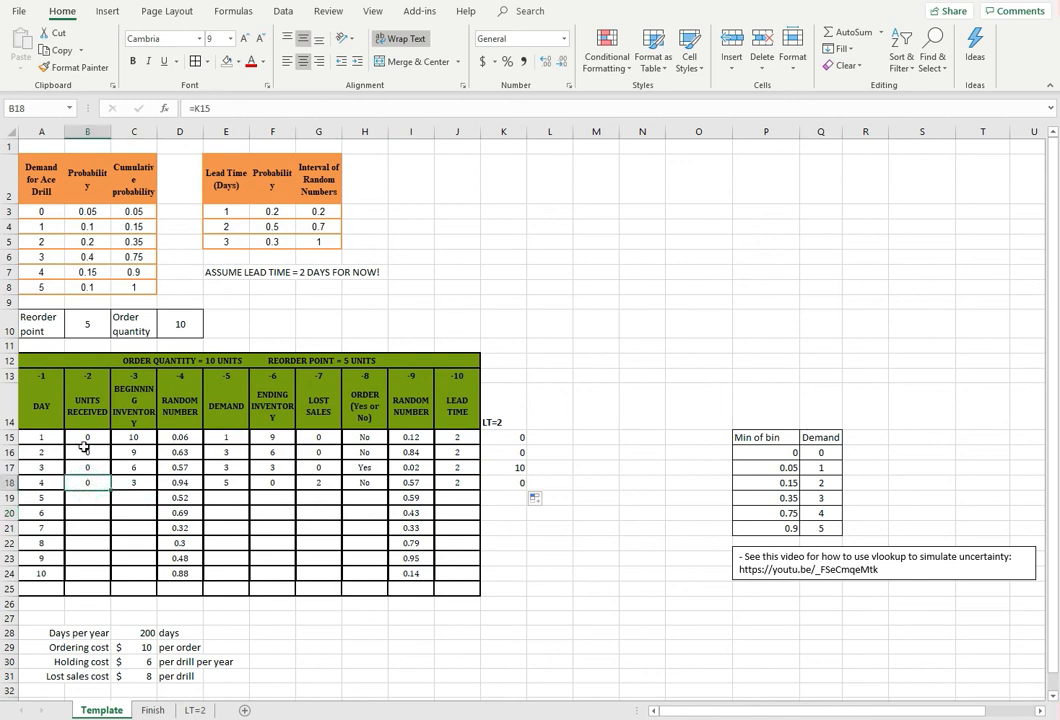
pyautogui.click(84, 500)
pyautogui.click(83, 484)
pyautogui.click(93, 496)
pyautogui.click(93, 482)
pyautogui.moveTo(103, 490); pyautogui.dragTo(104, 500)
# Fill the beginning inventory formula in C18 and the demand, ending inventory and lost sales formulas in E18:G18 down to row 19
pyautogui.click(129, 484)
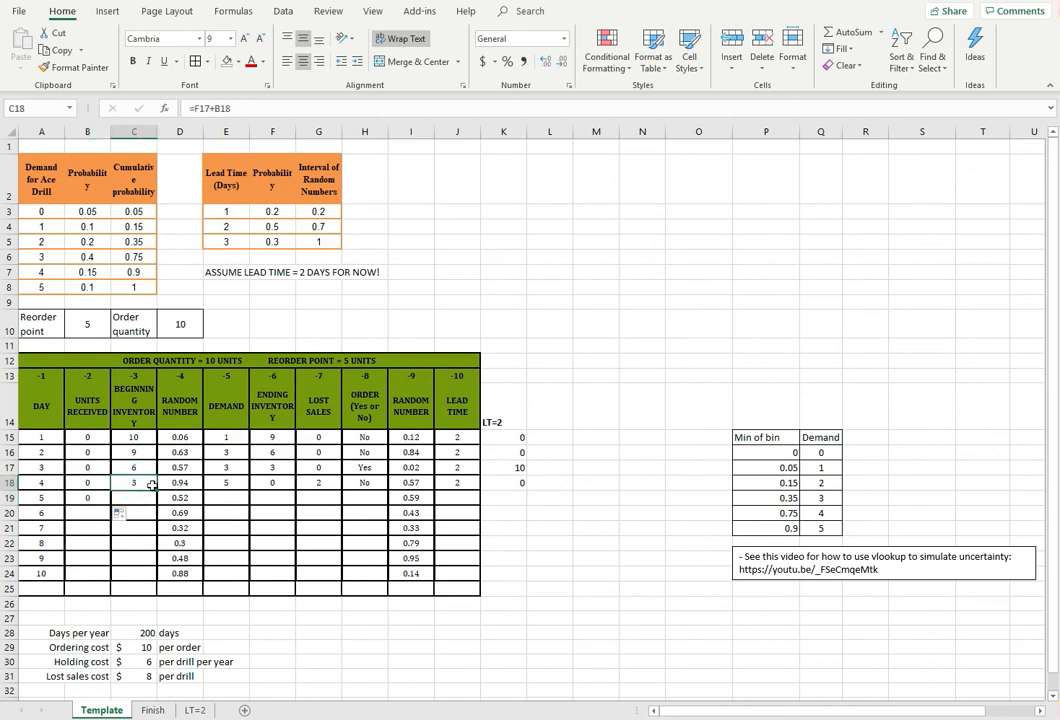
pyautogui.moveTo(156, 491); pyautogui.dragTo(157, 504)
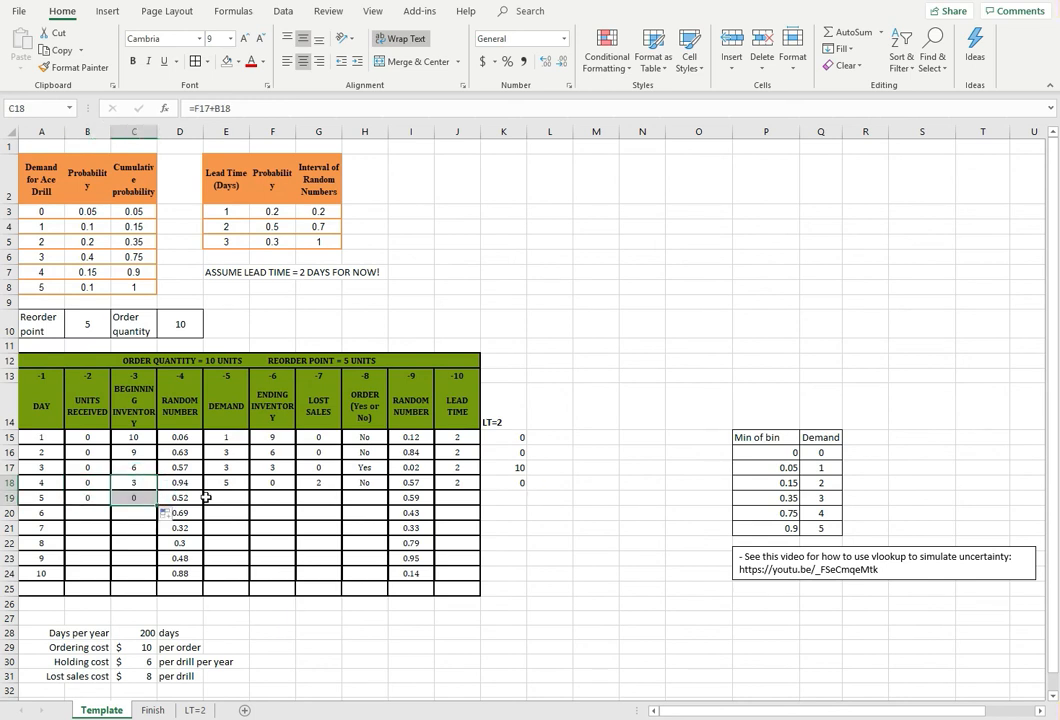
pyautogui.click(228, 480)
pyautogui.moveTo(251, 482); pyautogui.dragTo(318, 483)
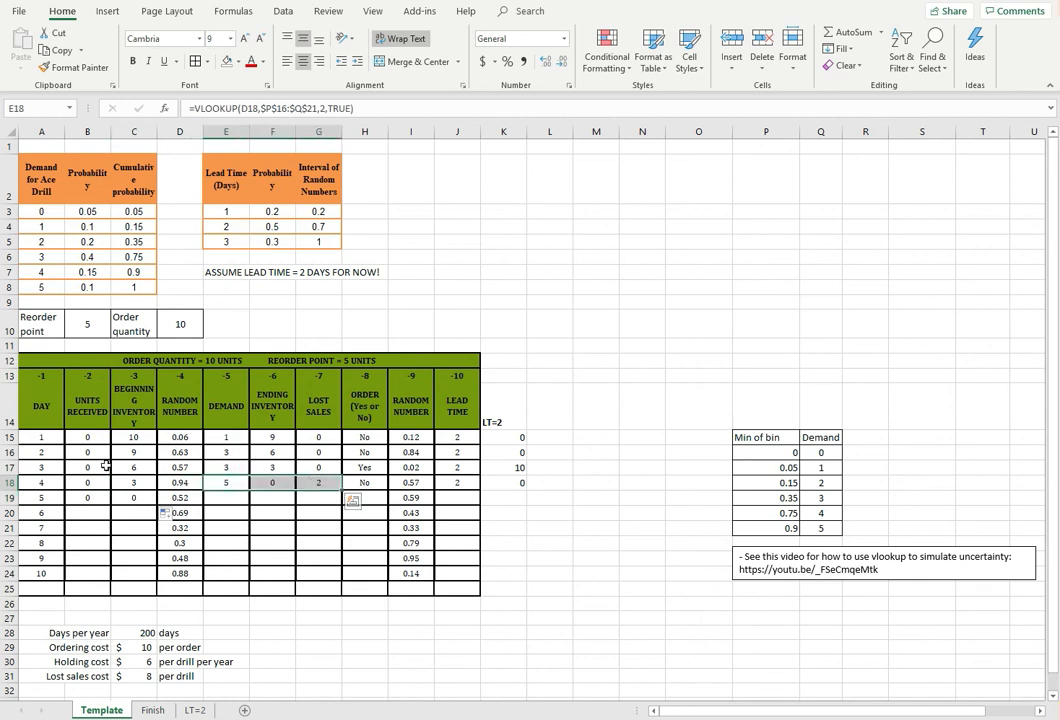
pyautogui.moveTo(341, 490); pyautogui.dragTo(346, 505)
# Compare the order formulas in H17 and H18, and fill the one in H18 down to H19
pyautogui.click(377, 488)
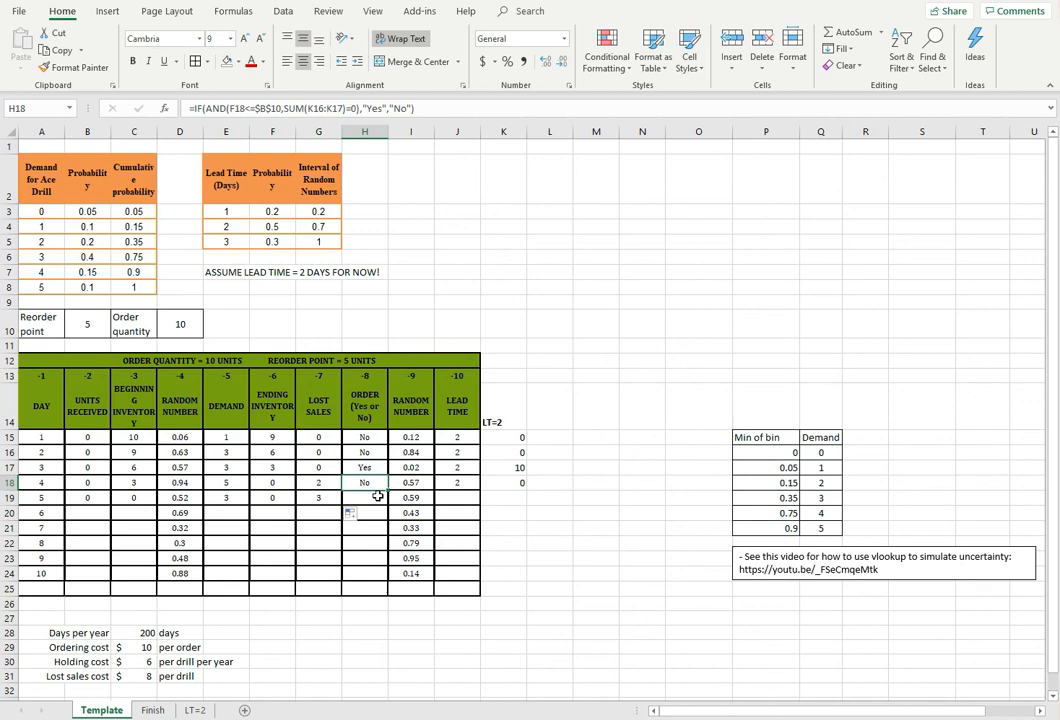
pyautogui.click(376, 497)
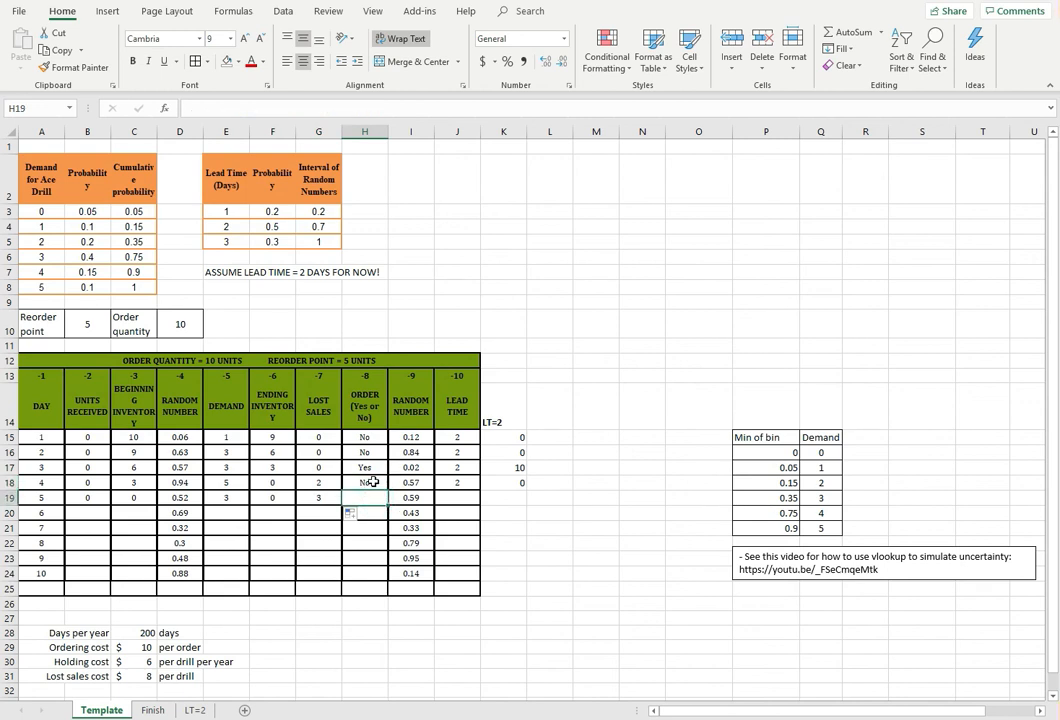
pyautogui.click(372, 482)
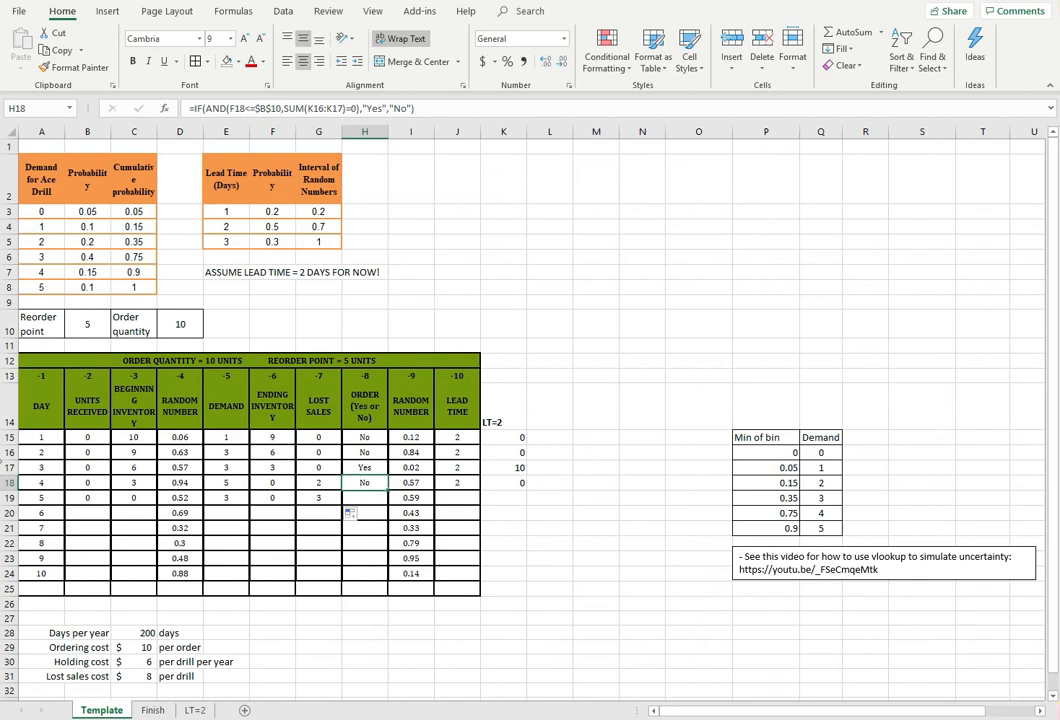
pyautogui.click(365, 467)
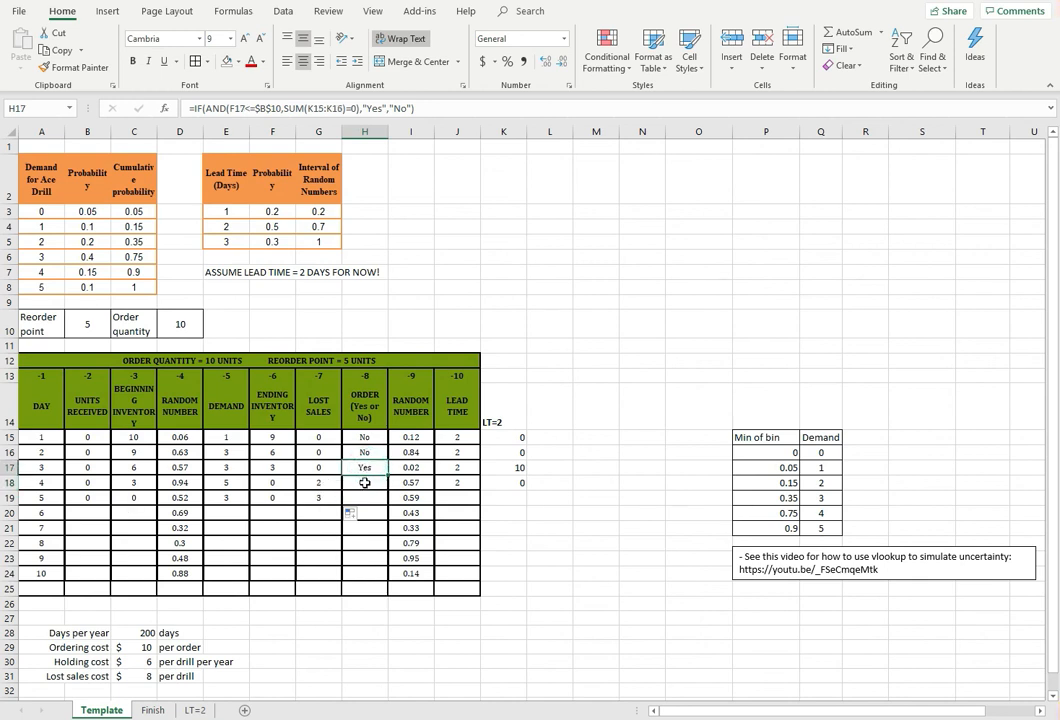
pyautogui.click(366, 482)
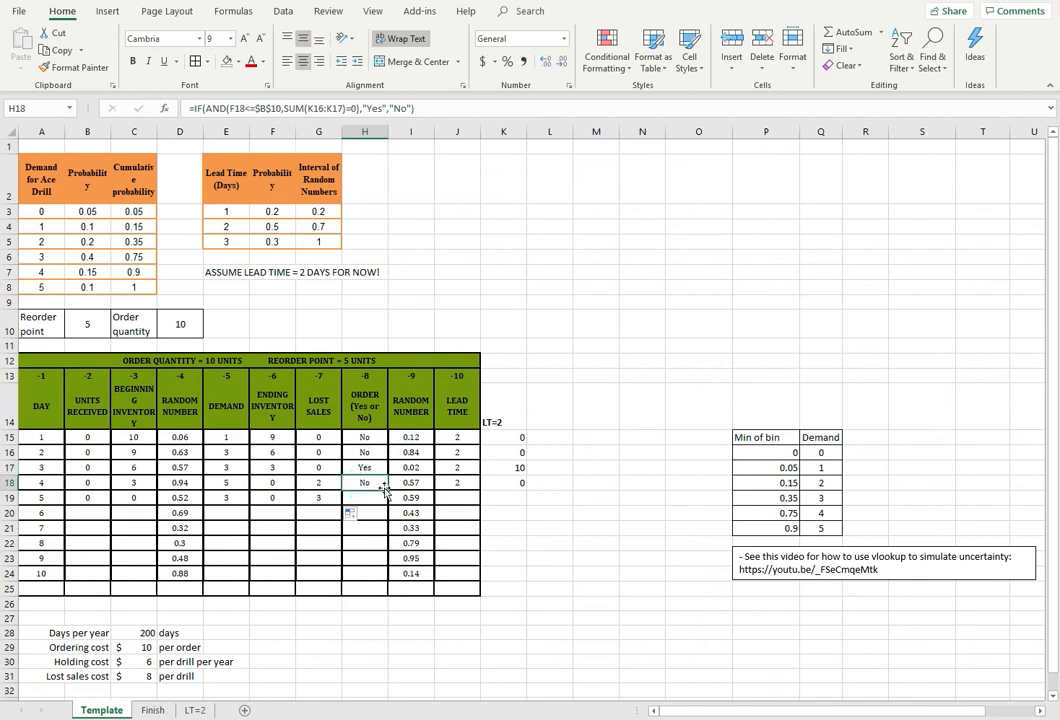
pyautogui.moveTo(386, 488); pyautogui.dragTo(386, 503)
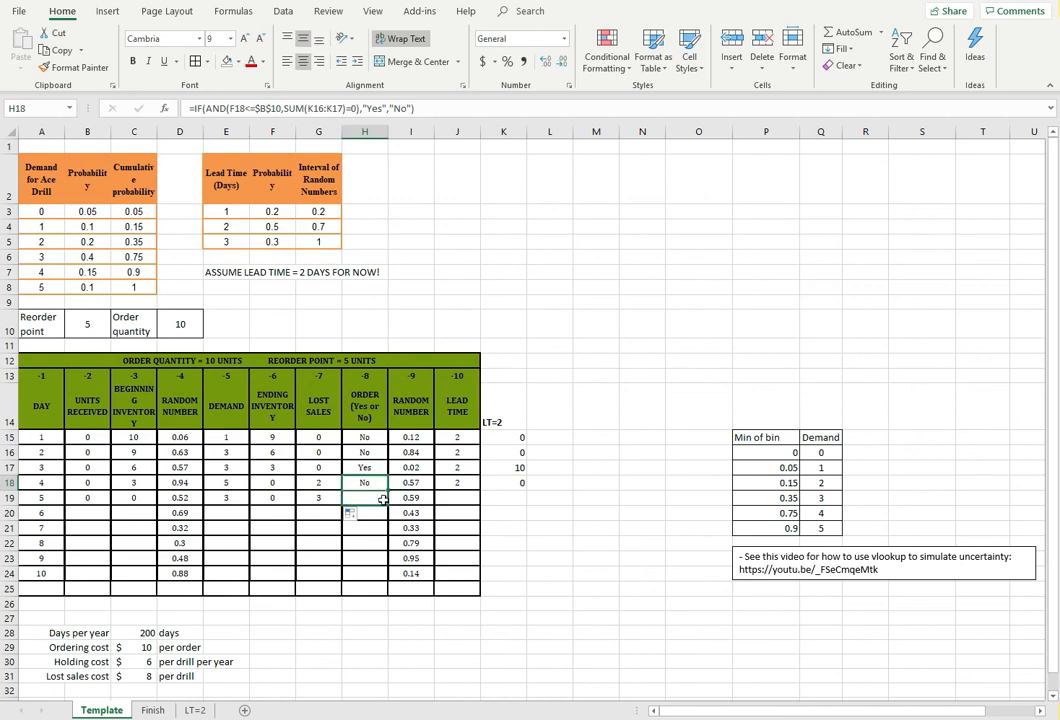
# Fill the lead time and incoming order cells J18:K18 down to row 19 and select day 5's cells B19:K19
pyautogui.click(462, 484)
pyautogui.click(512, 484)
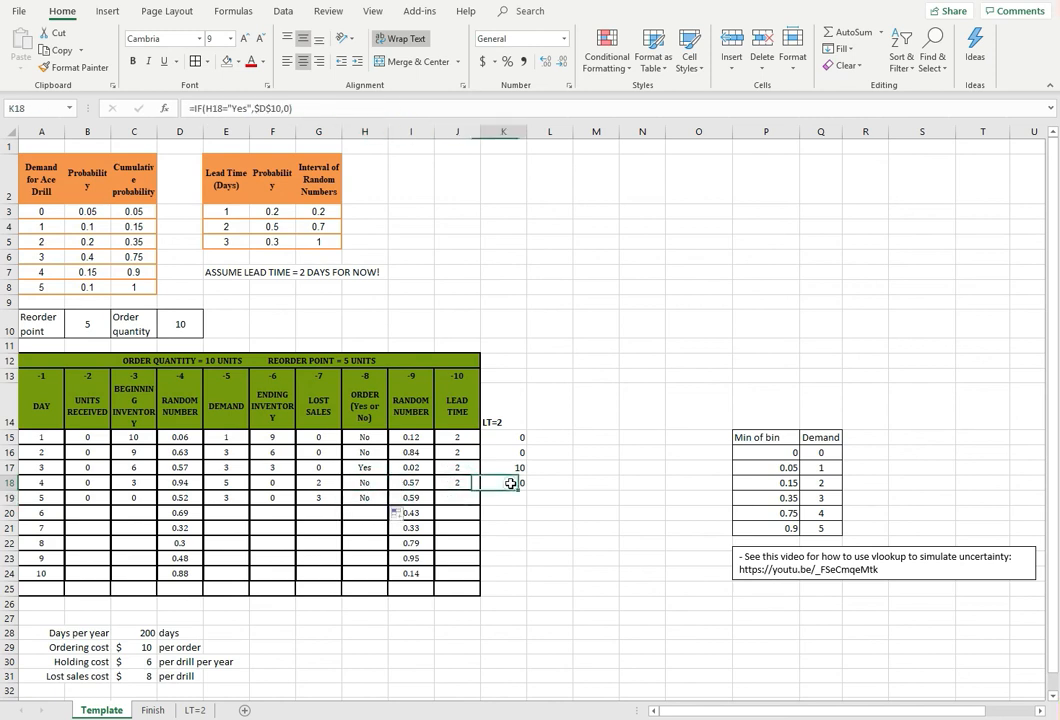
pyautogui.moveTo(470, 483); pyautogui.dragTo(524, 507)
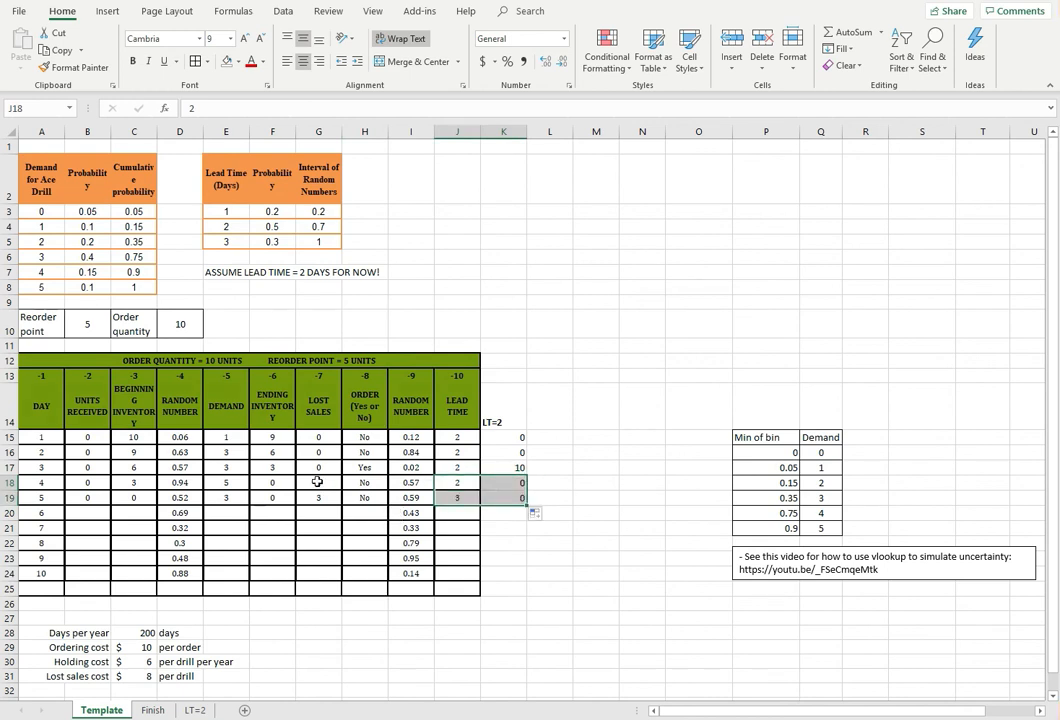
pyautogui.moveTo(88, 497); pyautogui.dragTo(518, 506)
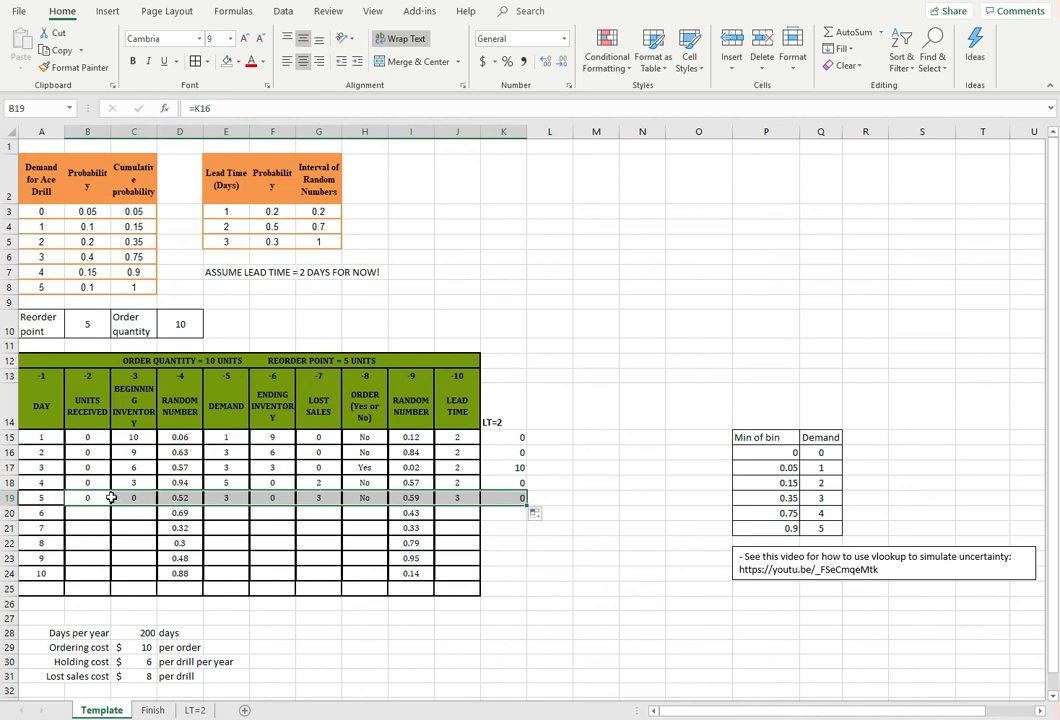
# Fill the day 5 formulas in B19:C19, E19:H19 and J19:K19 down through day 10 in row 24
pyautogui.moveTo(102, 495); pyautogui.dragTo(126, 499)
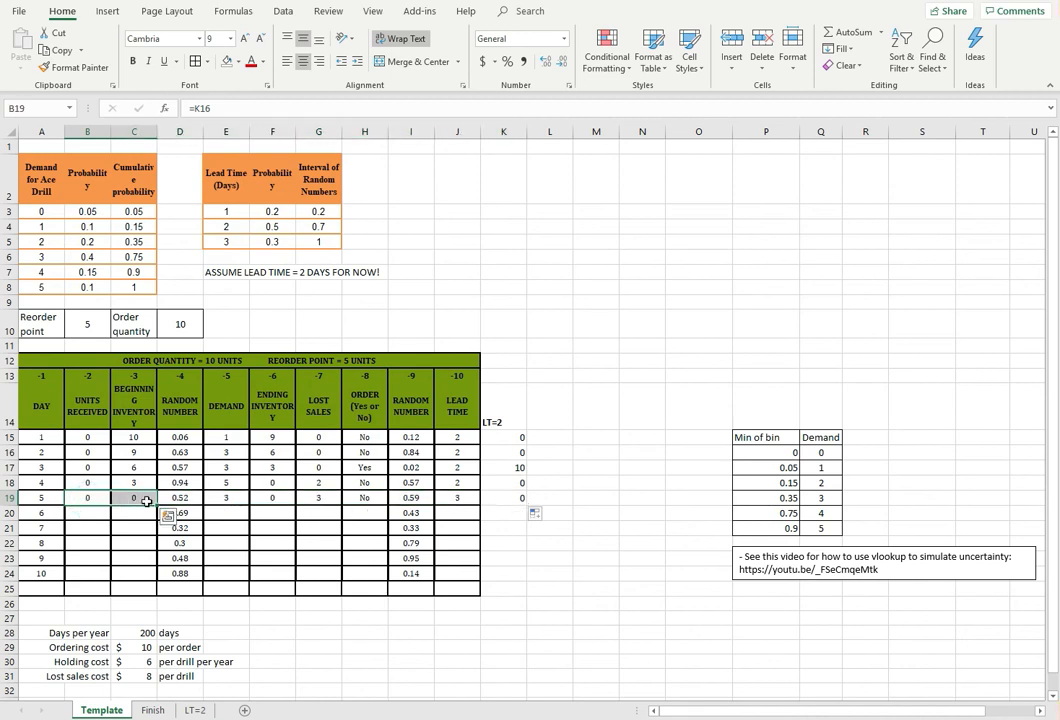
pyautogui.moveTo(157, 505); pyautogui.dragTo(161, 576)
pyautogui.moveTo(213, 497); pyautogui.dragTo(376, 576)
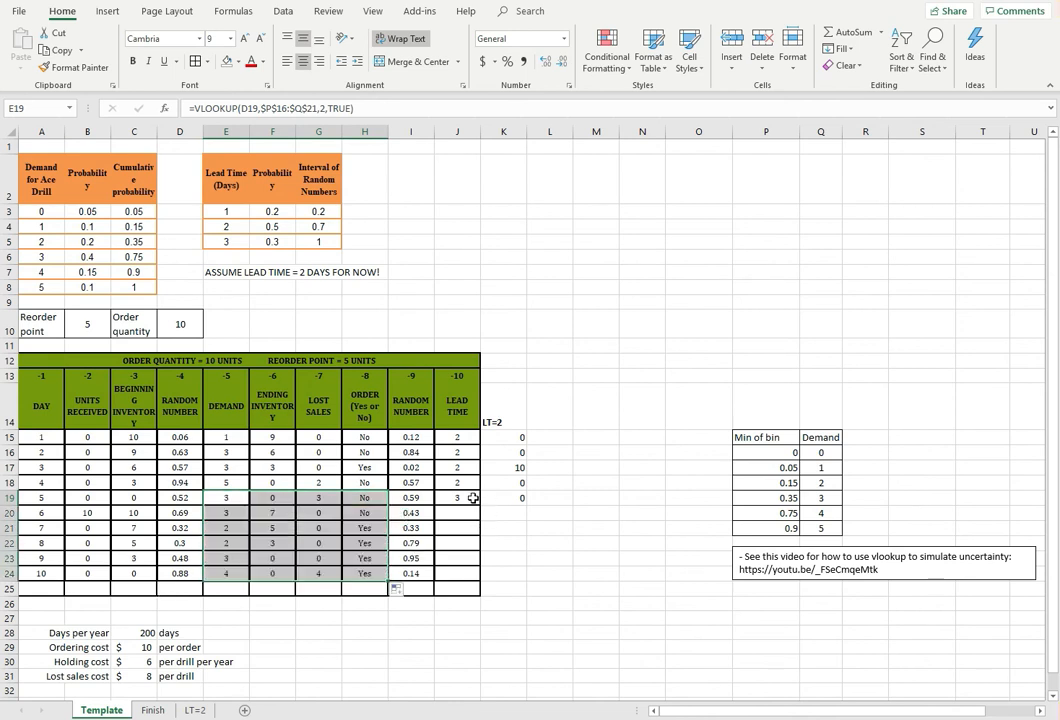
pyautogui.moveTo(463, 495); pyautogui.dragTo(517, 578)
pyautogui.click(400, 617)
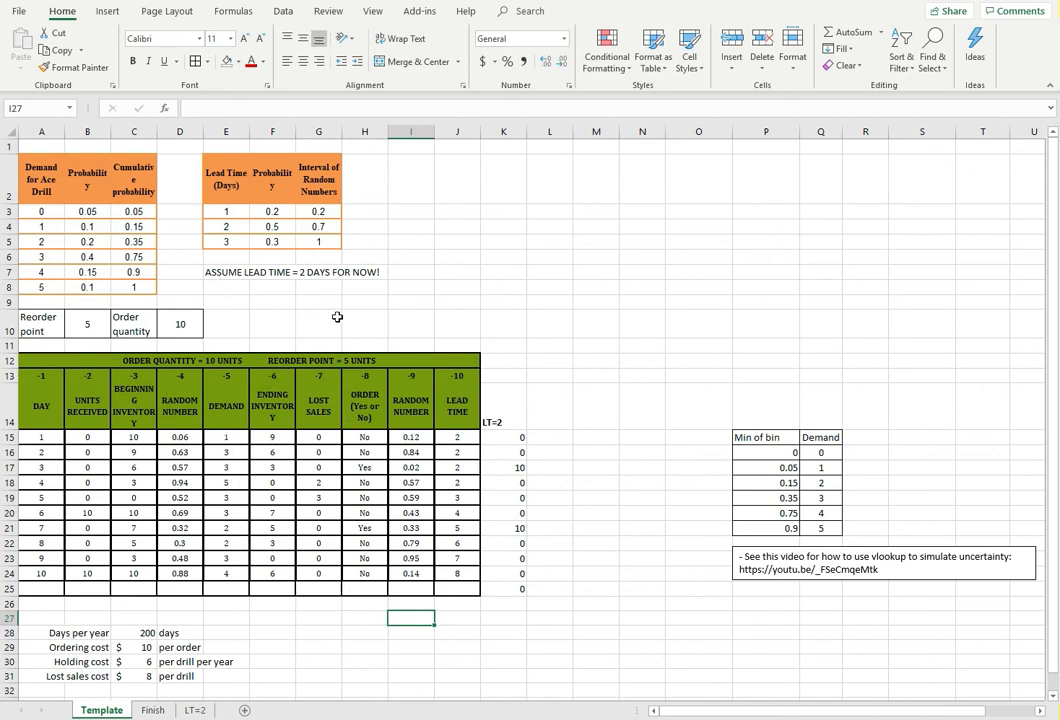
# Total the ending inventory in F25 with =SUM(F15:F24) and fill the formula across to G25 for lost sales
pyautogui.click(273, 410)
pyautogui.click(310, 417)
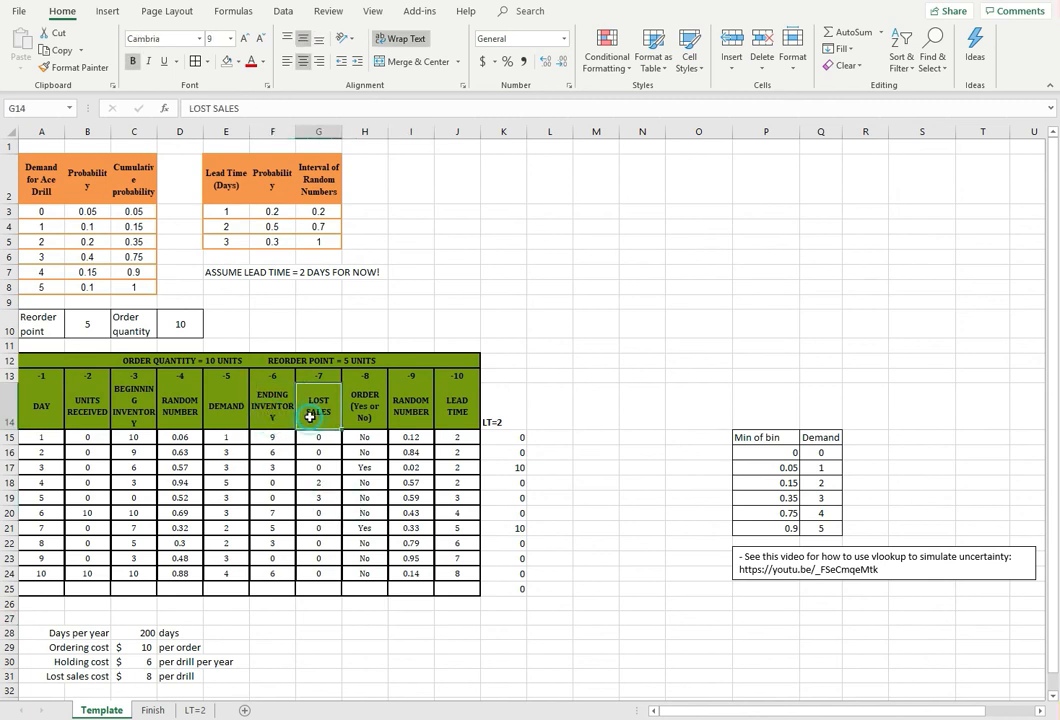
pyautogui.click(363, 404)
pyautogui.click(270, 593)
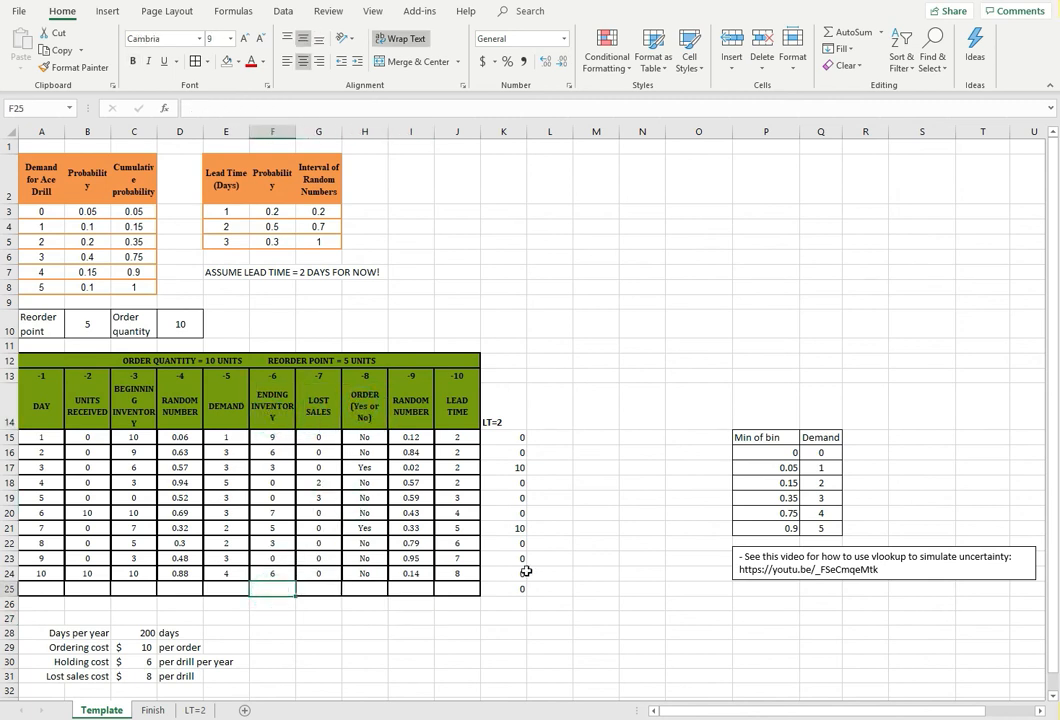
pyautogui.write('=')
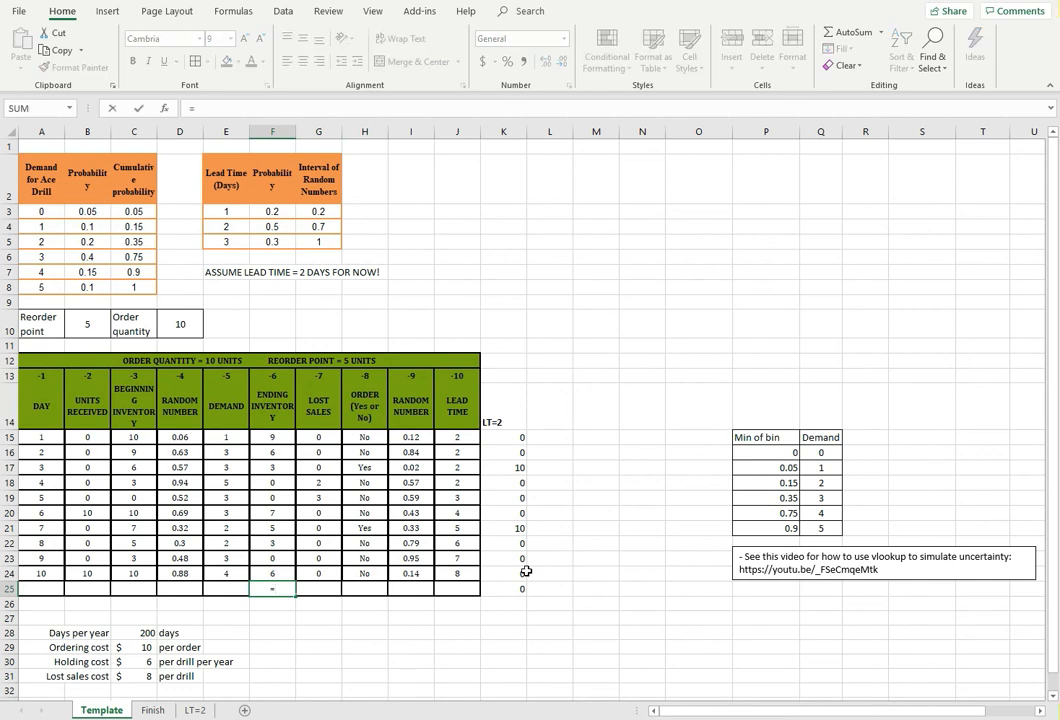
pyautogui.write('sum(')
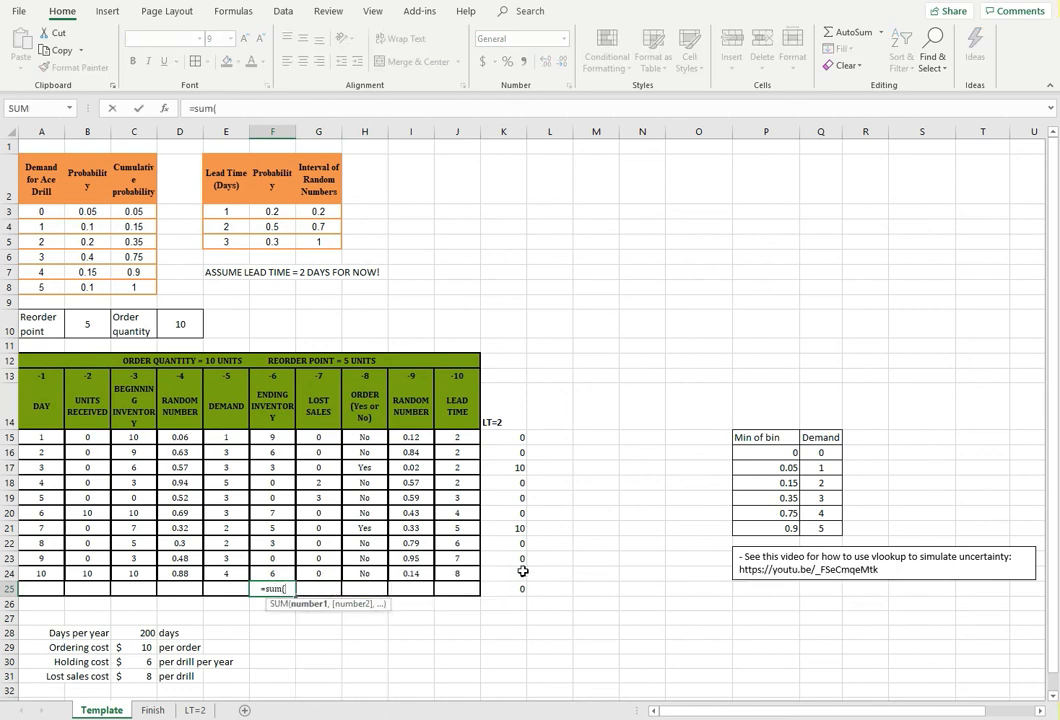
pyautogui.moveTo(283, 443); pyautogui.dragTo(269, 570)
pyautogui.press('Return')
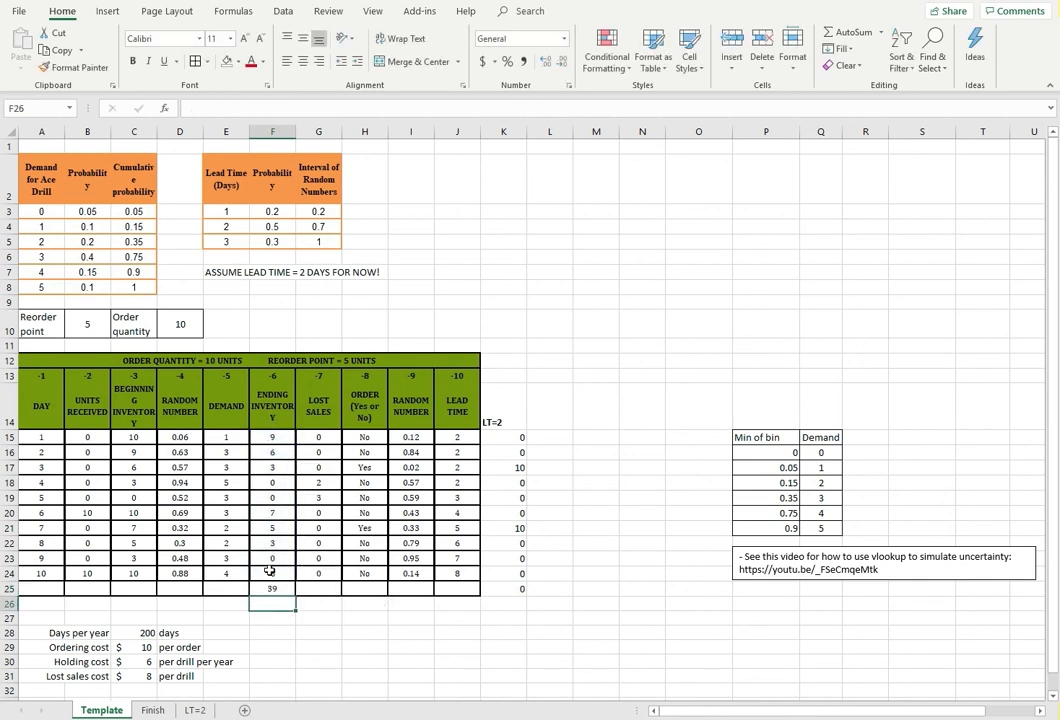
pyautogui.click(280, 591)
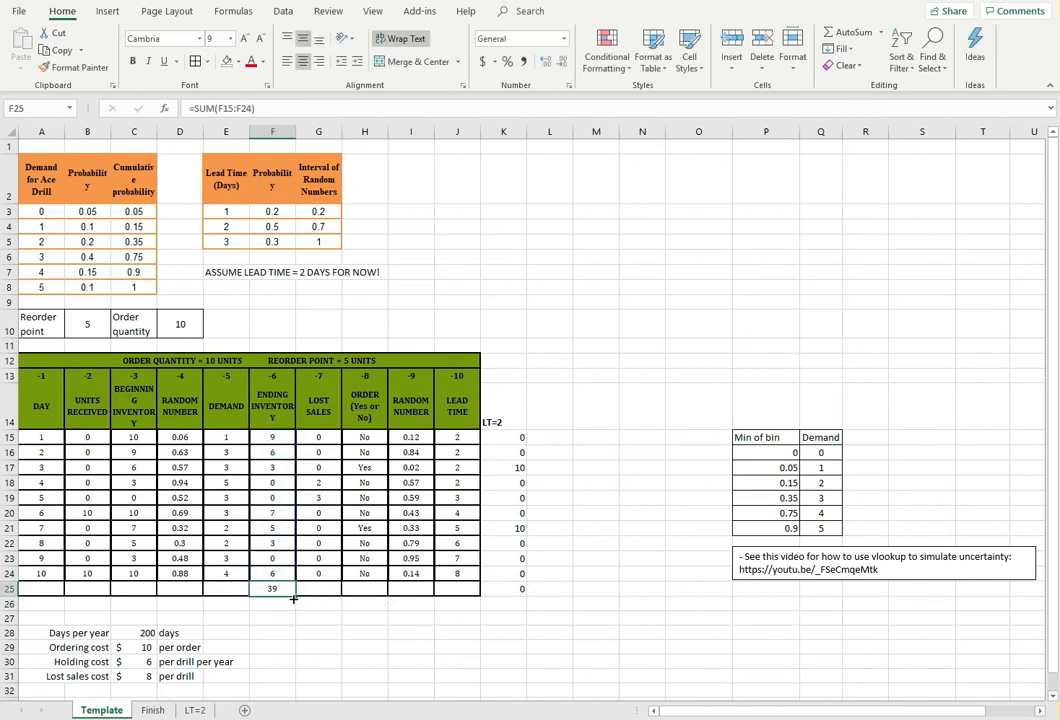
pyautogui.moveTo(293, 599); pyautogui.dragTo(335, 594)
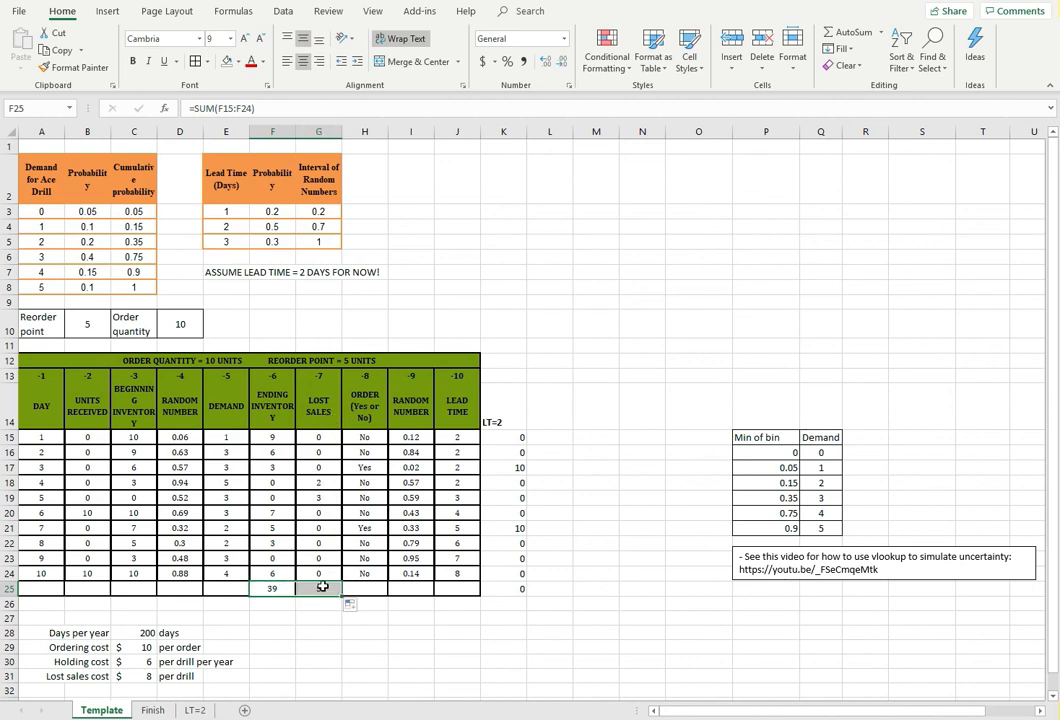
# Count the orders placed in H25 with =COUNTIF(H15:H24,"=Yes") and check it against the order formula in H15
pyautogui.click(367, 587)
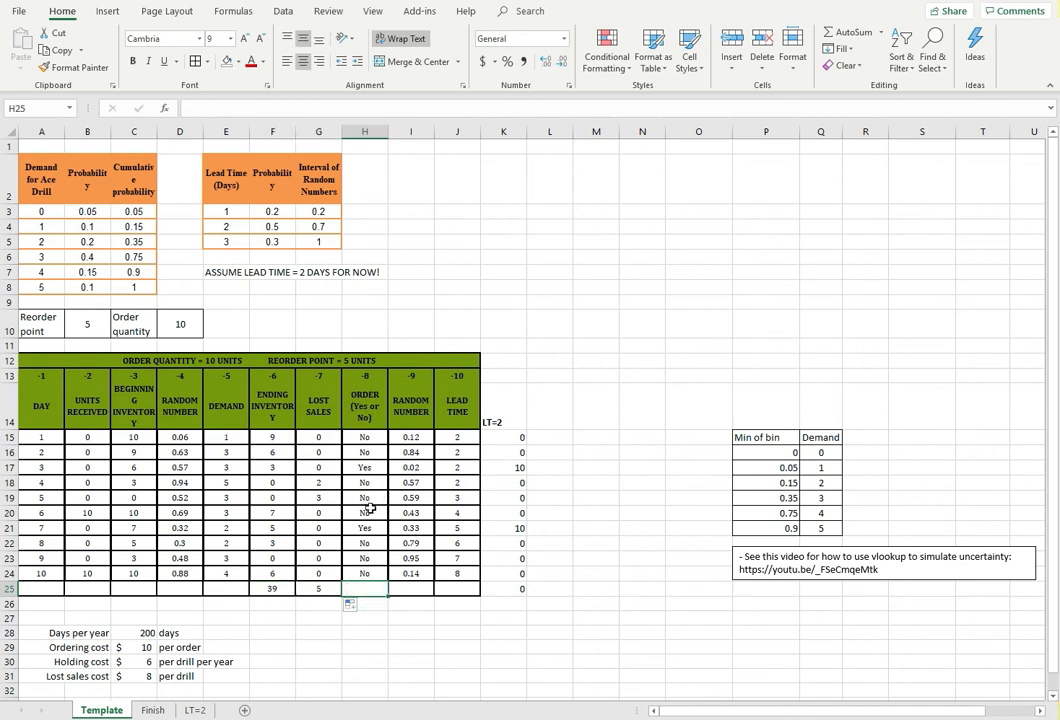
pyautogui.click(365, 587)
pyautogui.click(378, 586)
pyautogui.write('=')
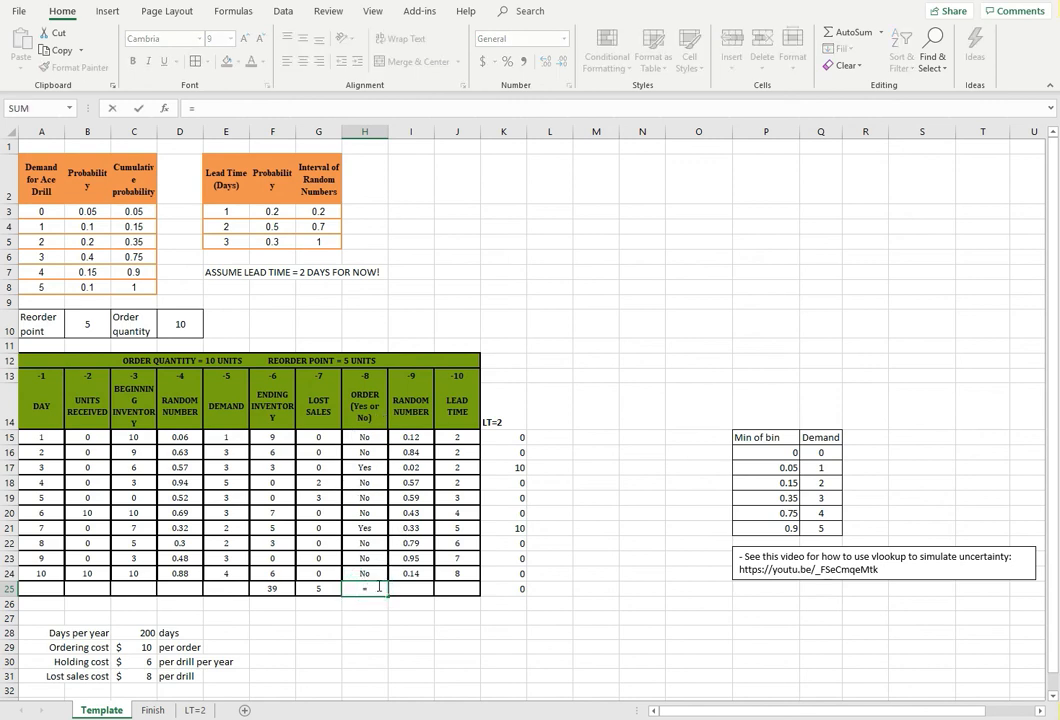
pyautogui.write('counti')
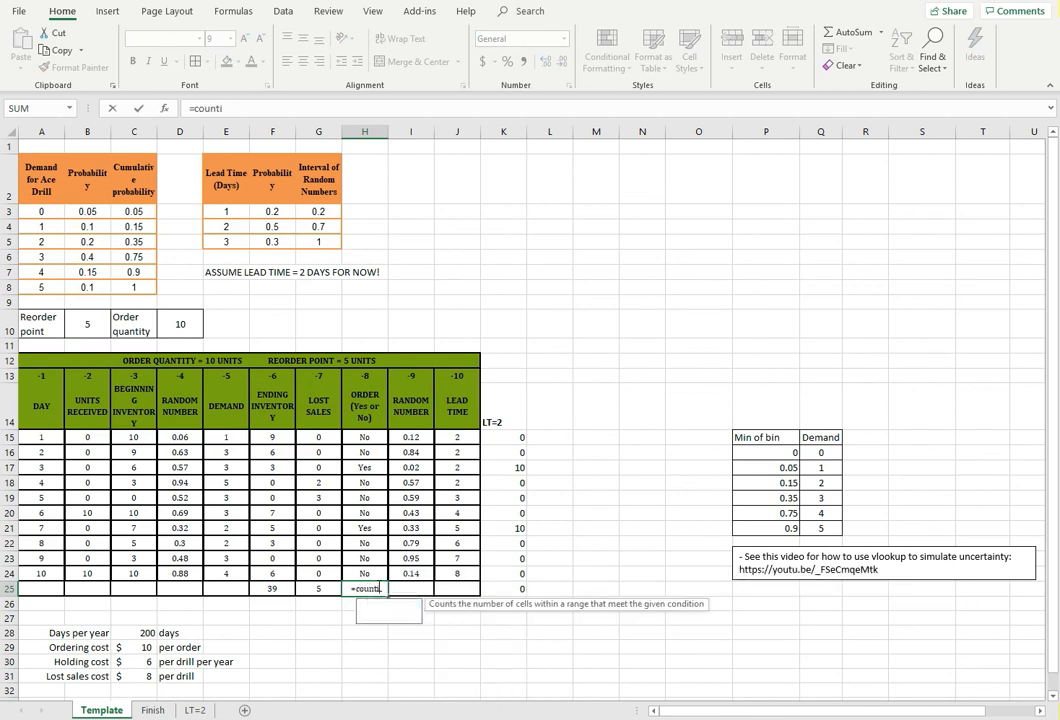
pyautogui.write('f(')
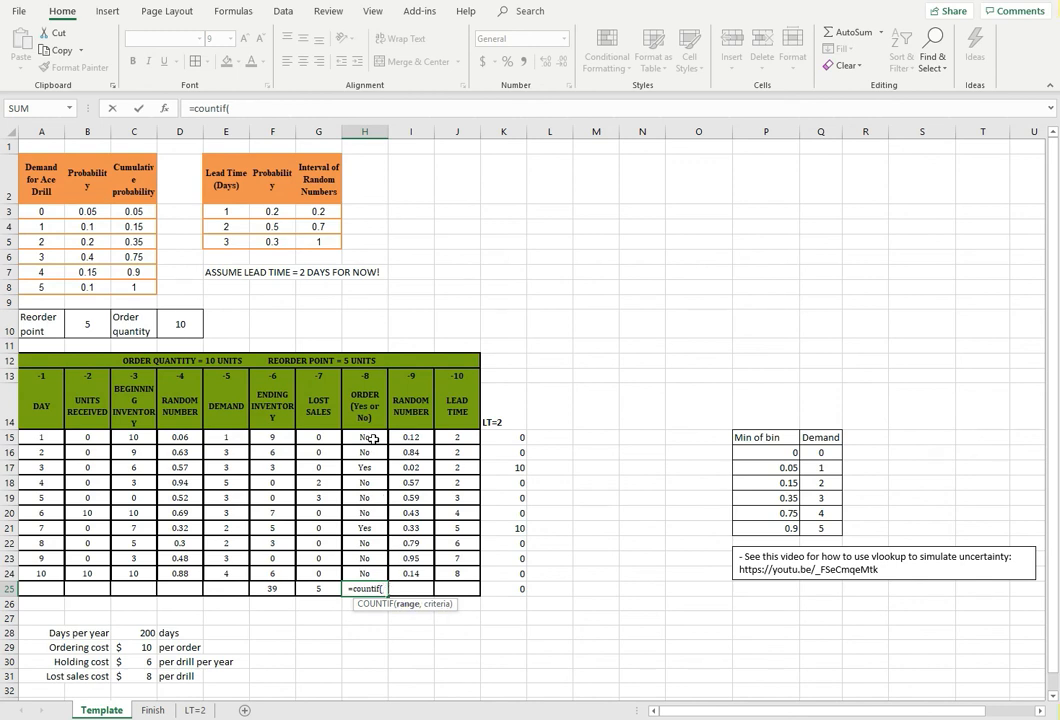
pyautogui.moveTo(365, 437); pyautogui.dragTo(365, 578)
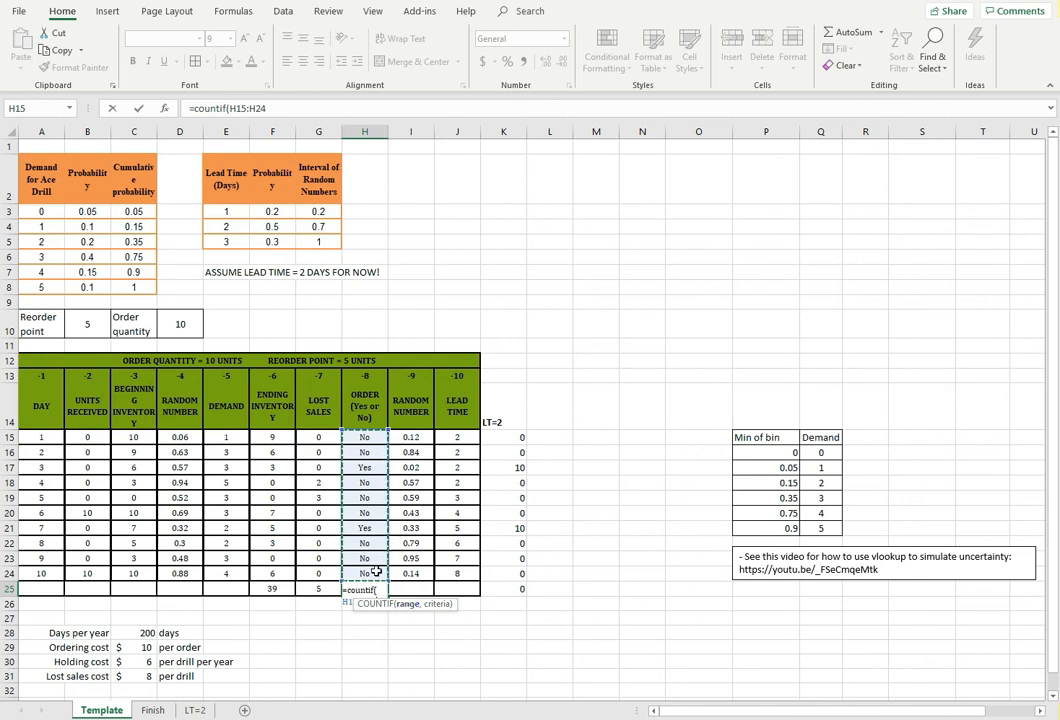
pyautogui.write(',')
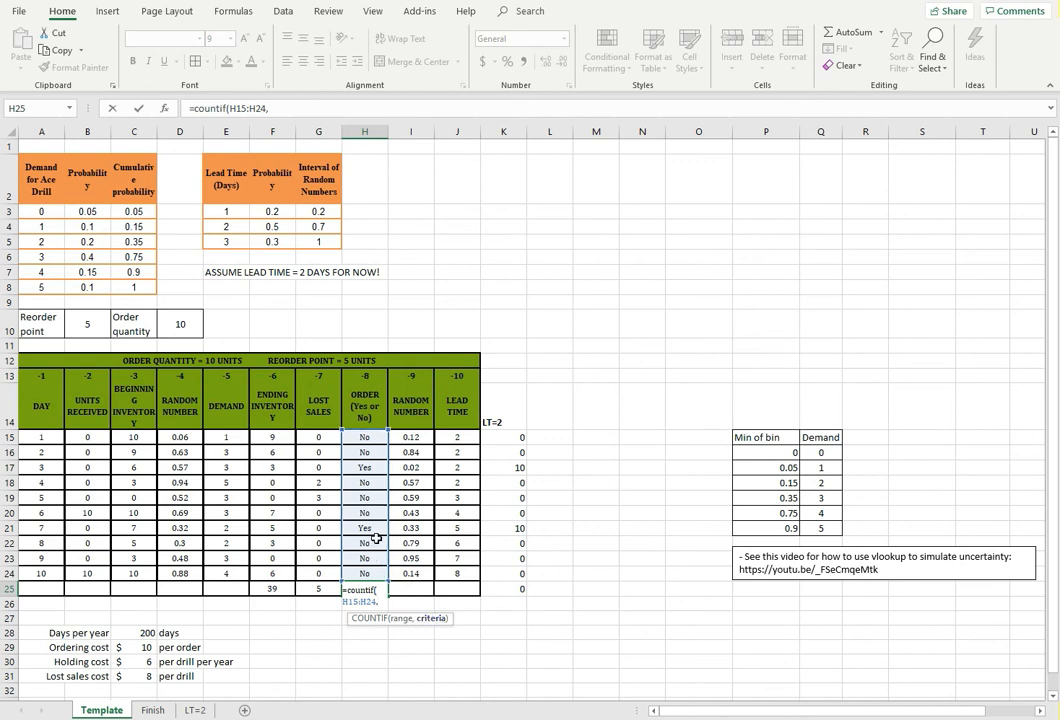
pyautogui.click(279, 108)
pyautogui.write(',')
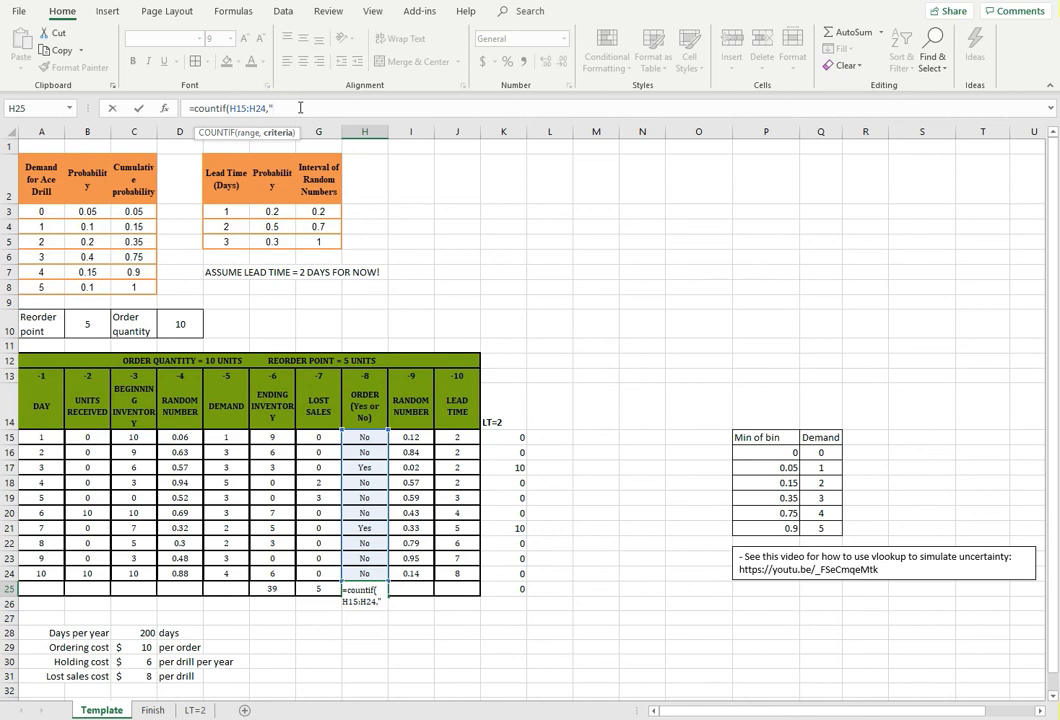
pyautogui.write('"=Y')
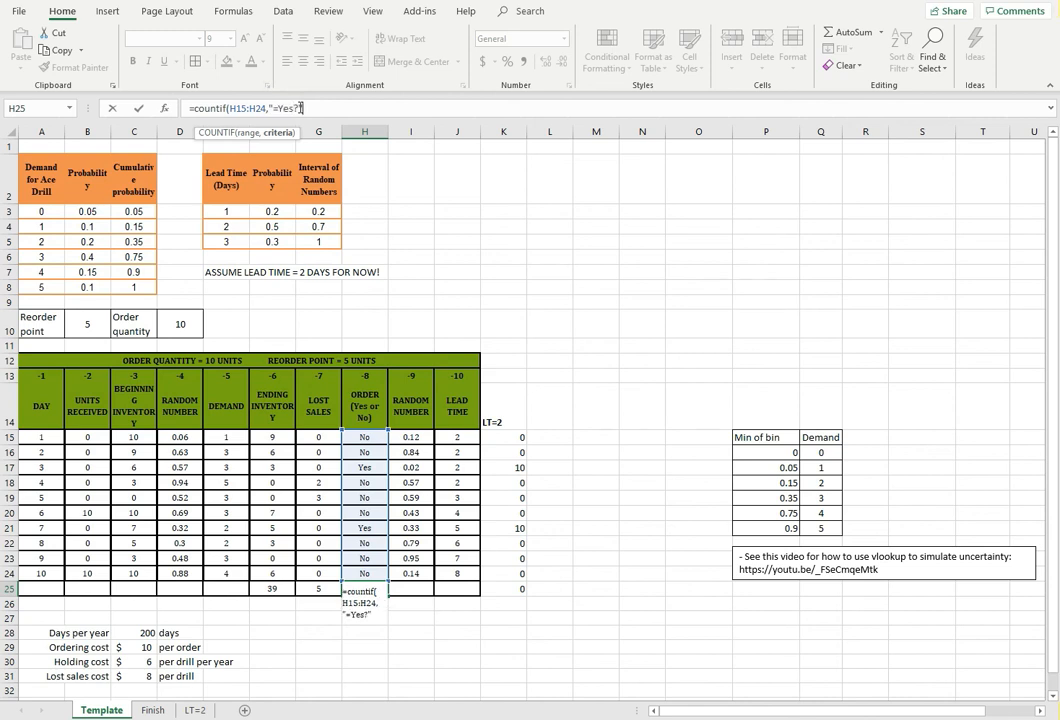
pyautogui.write('es")')
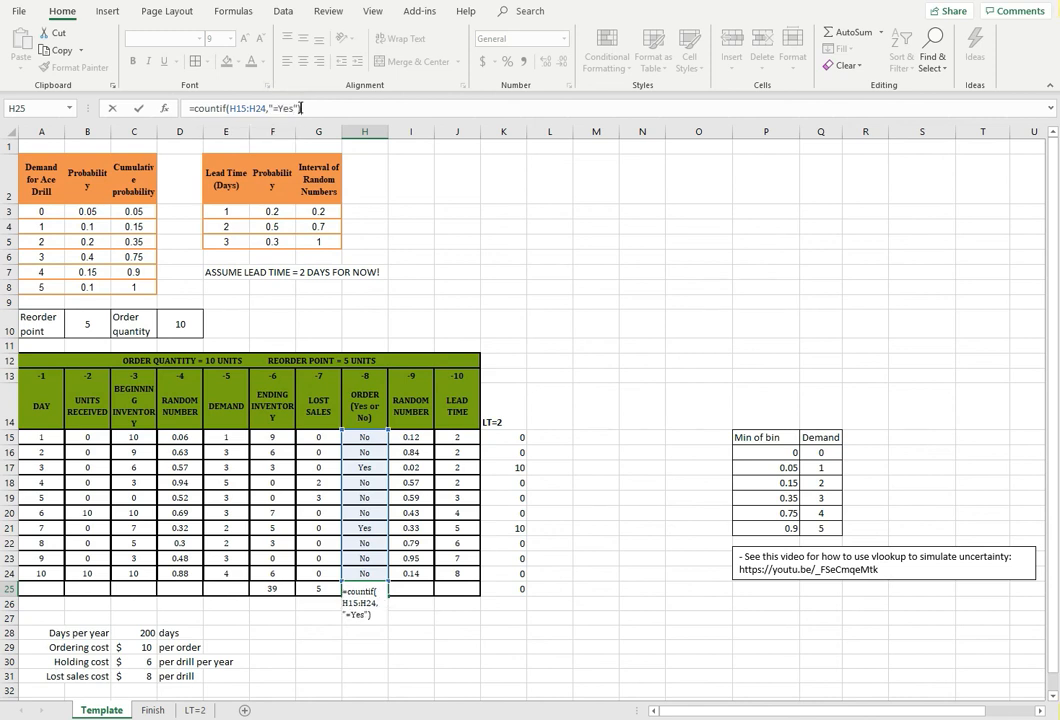
pyautogui.press('Return')
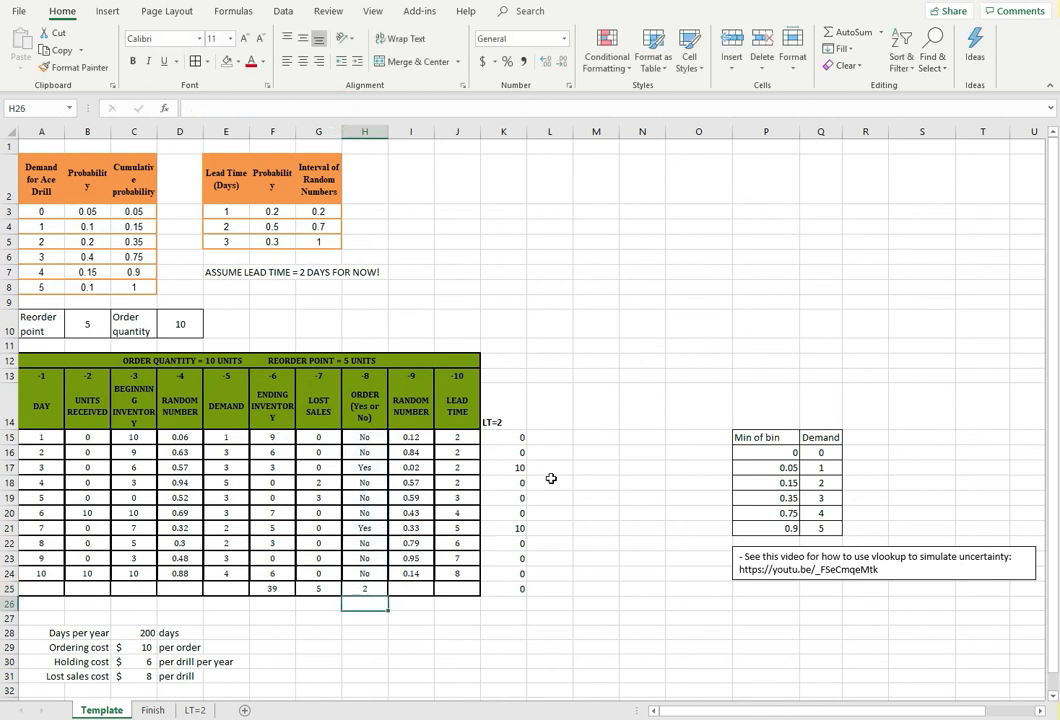
pyautogui.click(368, 588)
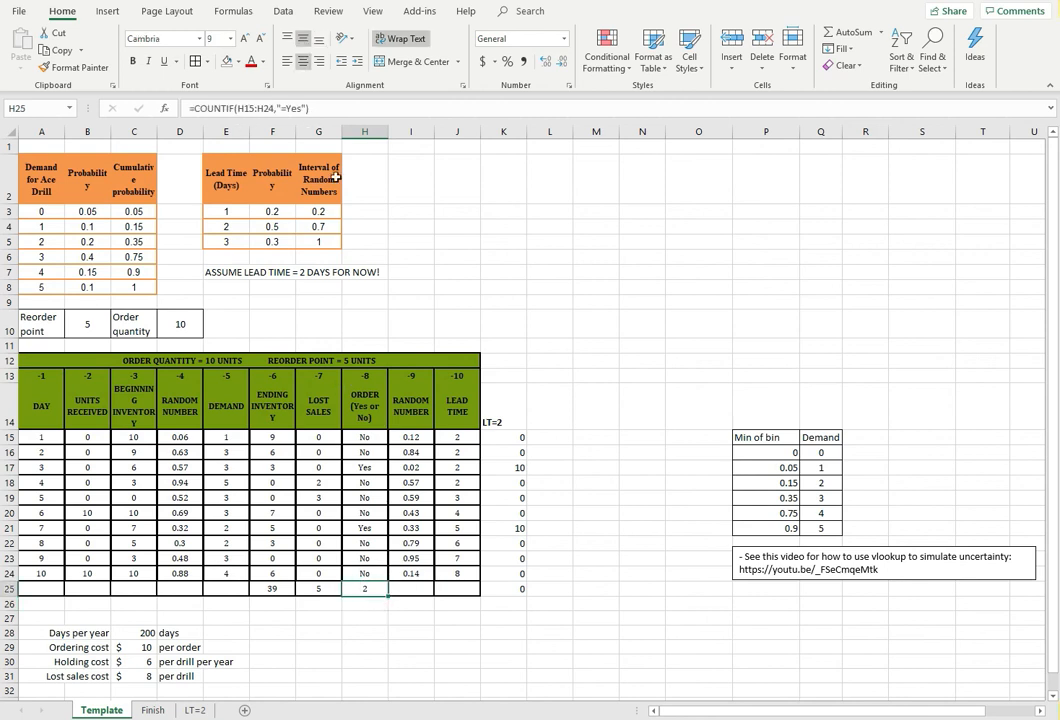
pyautogui.click(364, 437)
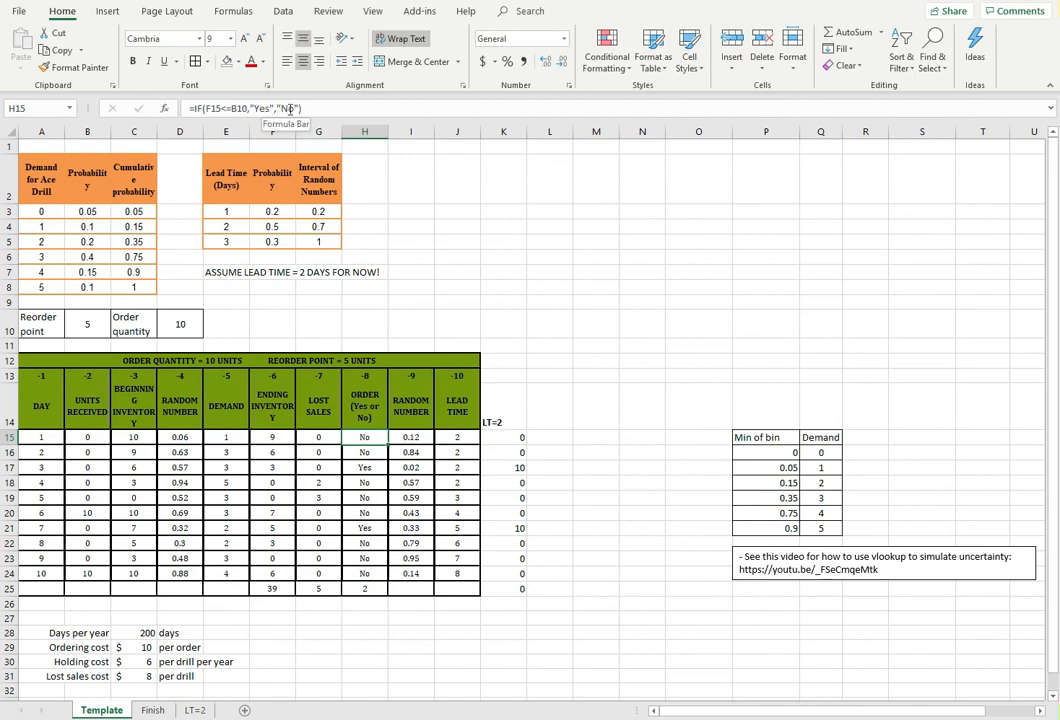
pyautogui.click(364, 589)
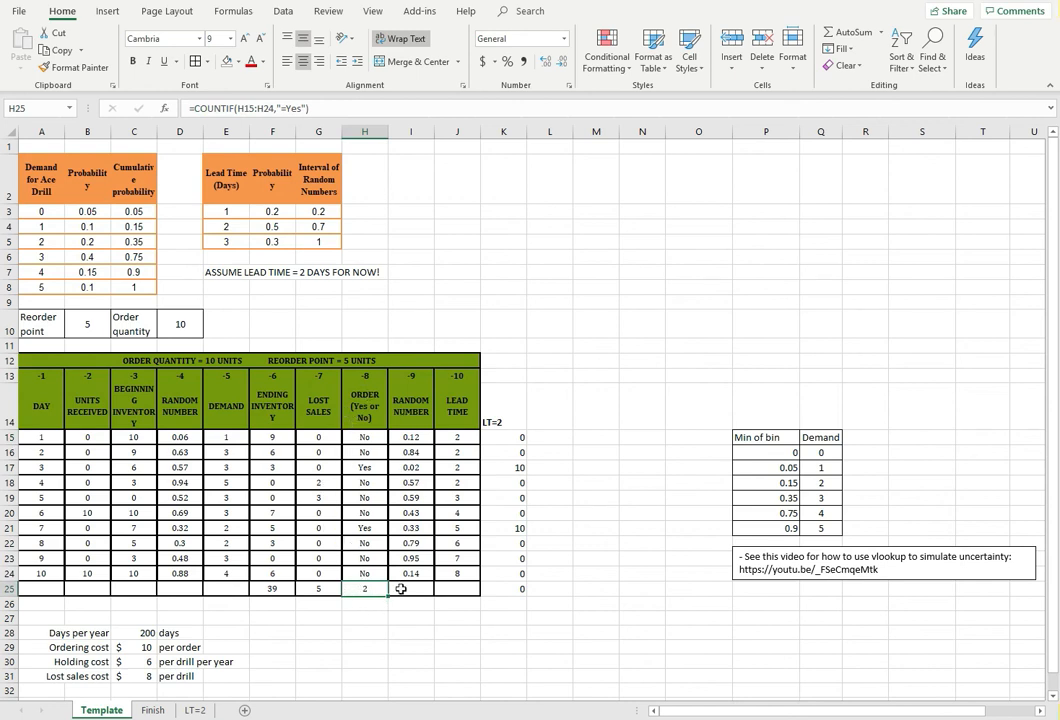
# Enter the cost labels "Annual ordering cost", "Annual holding cost" and "Anuual lost sale scost" in G29:G31
pyautogui.click(412, 660)
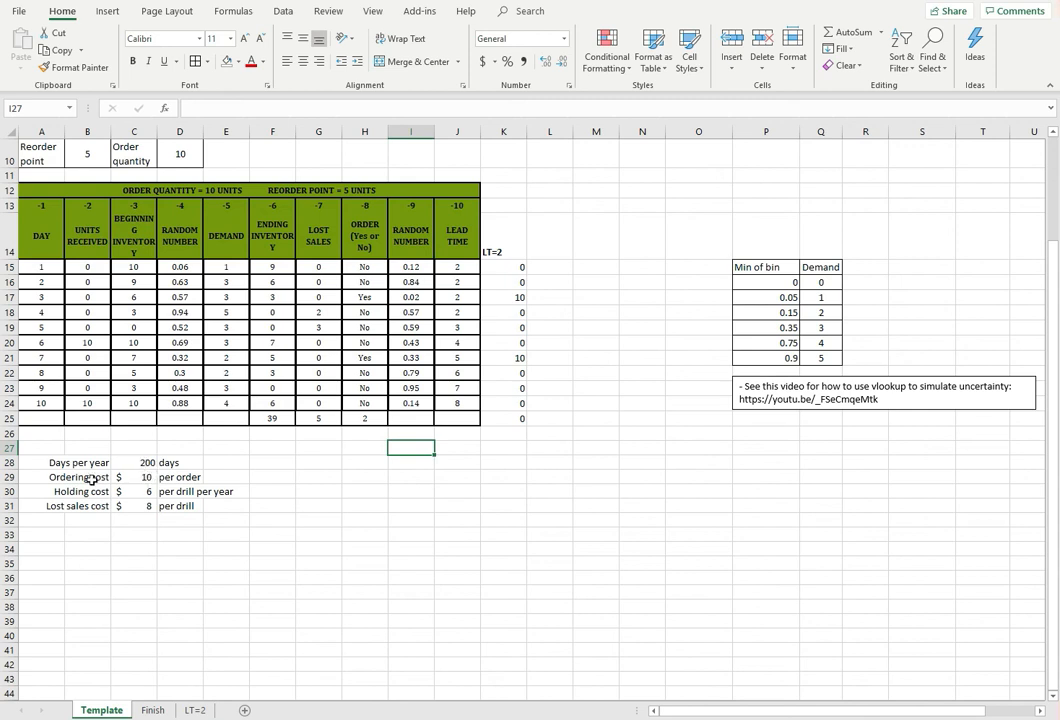
pyautogui.click(319, 474)
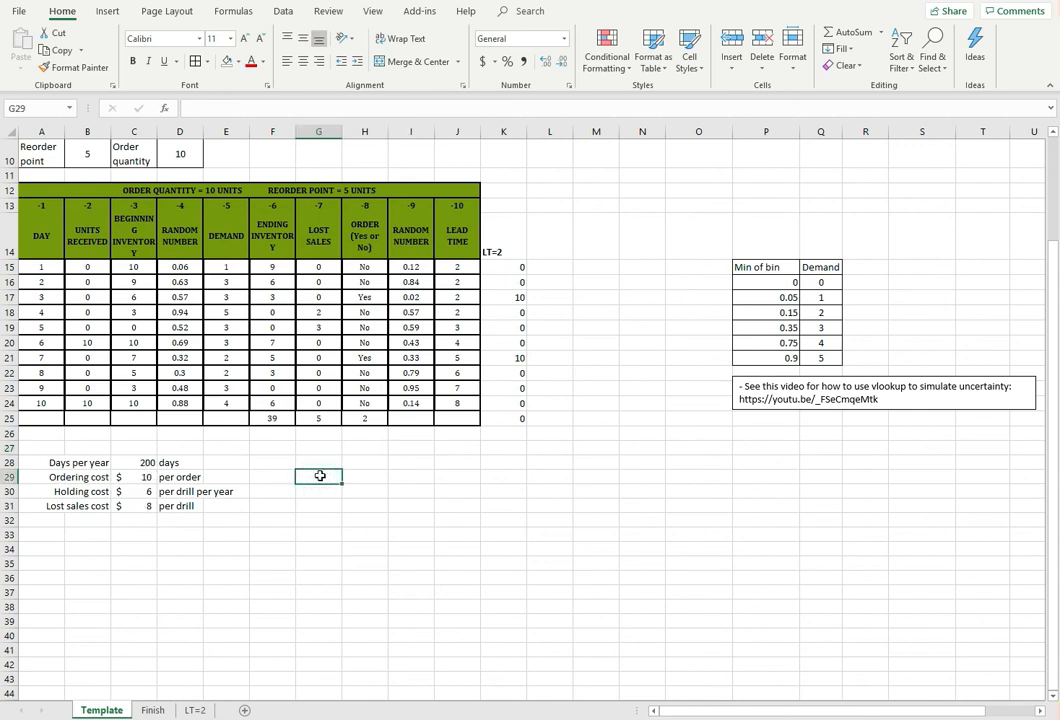
pyautogui.write('Annual ordering cost')
pyautogui.press('Return')
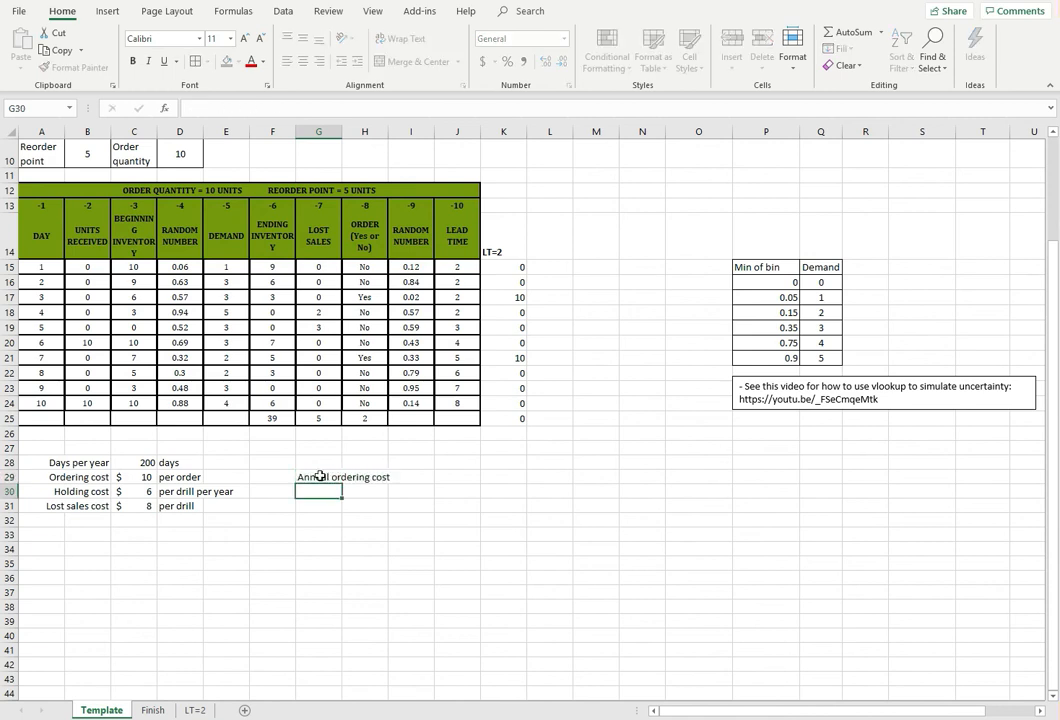
pyautogui.write('Annual hold')
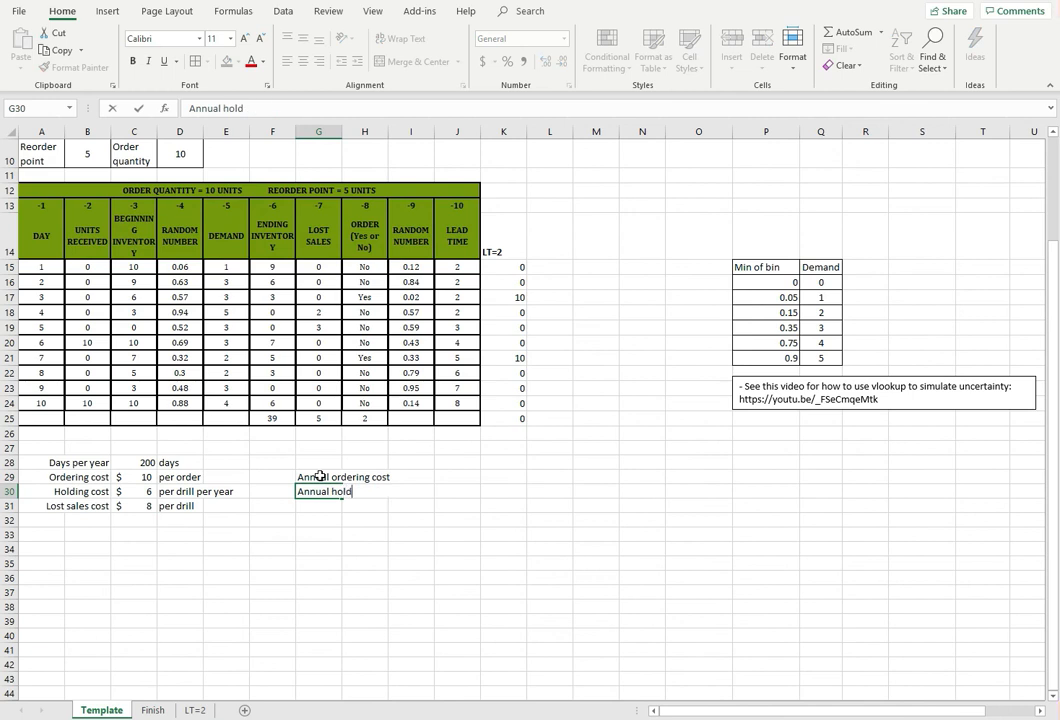
pyautogui.write('ing cost')
pyautogui.press('Return')
pyautogui.write('A')
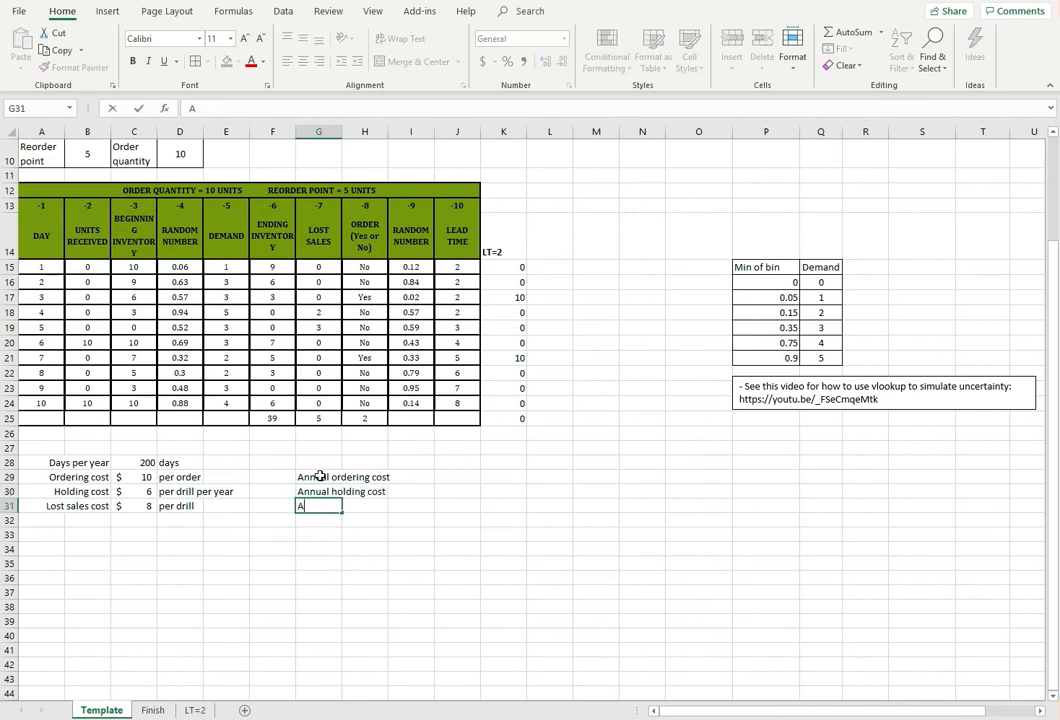
pyautogui.write('nuual lost sale scost')
pyautogui.press('Return')
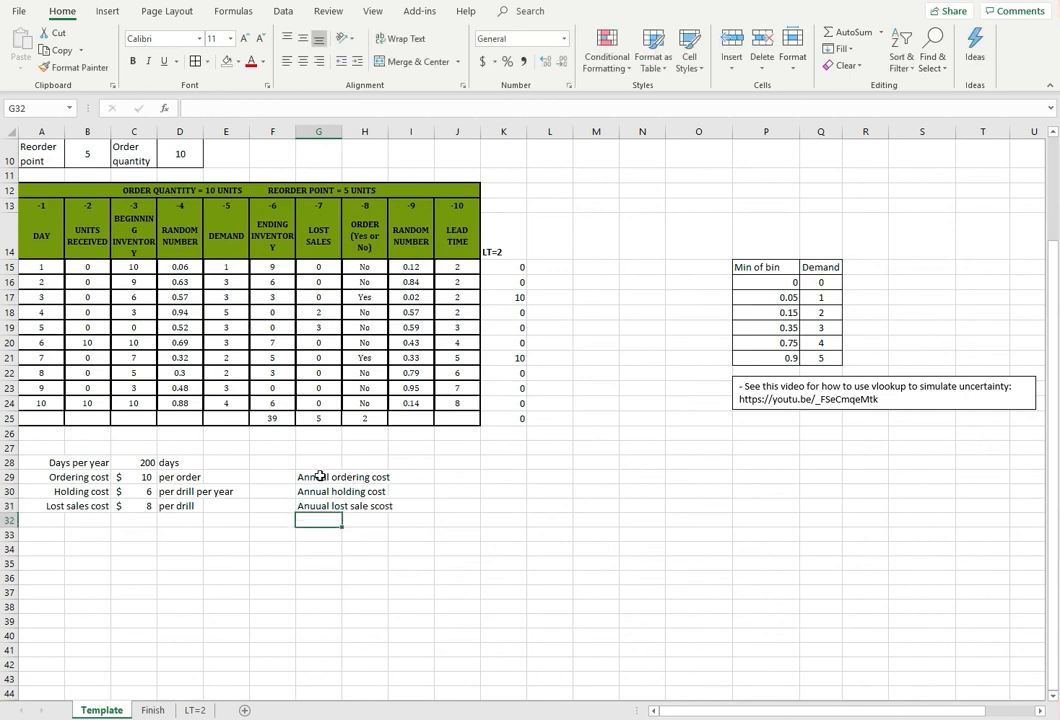
# Calculate the annual ordering cost in I29 with =C29*H25/10*200
pyautogui.press('Up')
pyautogui.press('Right')
pyautogui.press('Right')
pyautogui.press('Up')
pyautogui.press('Up')
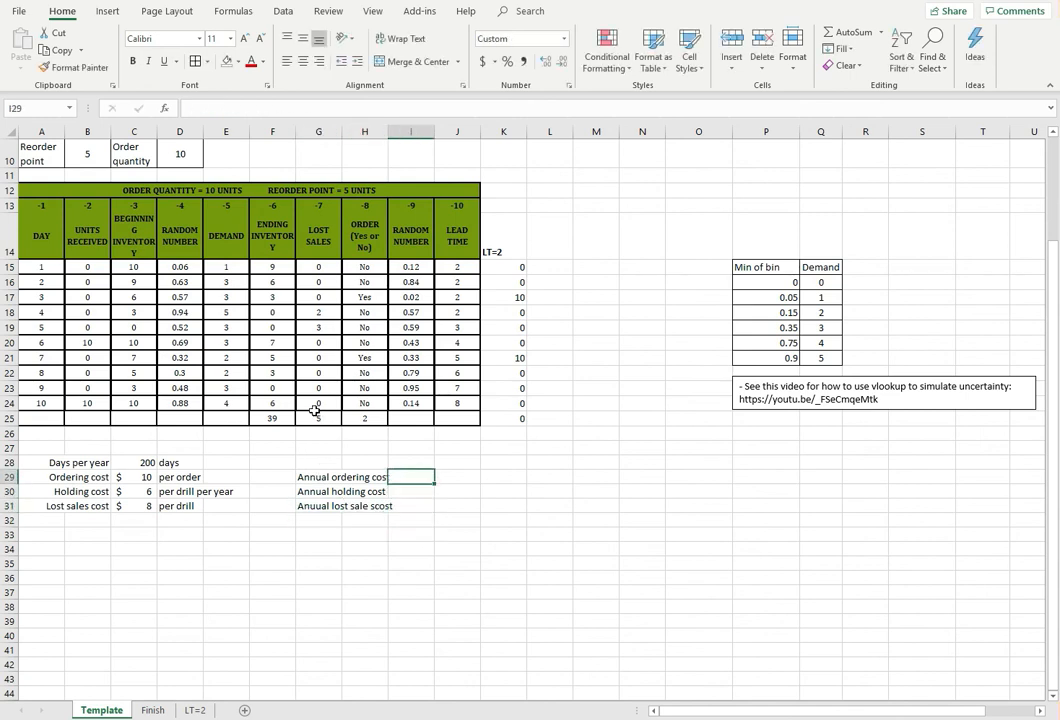
pyautogui.write('=')
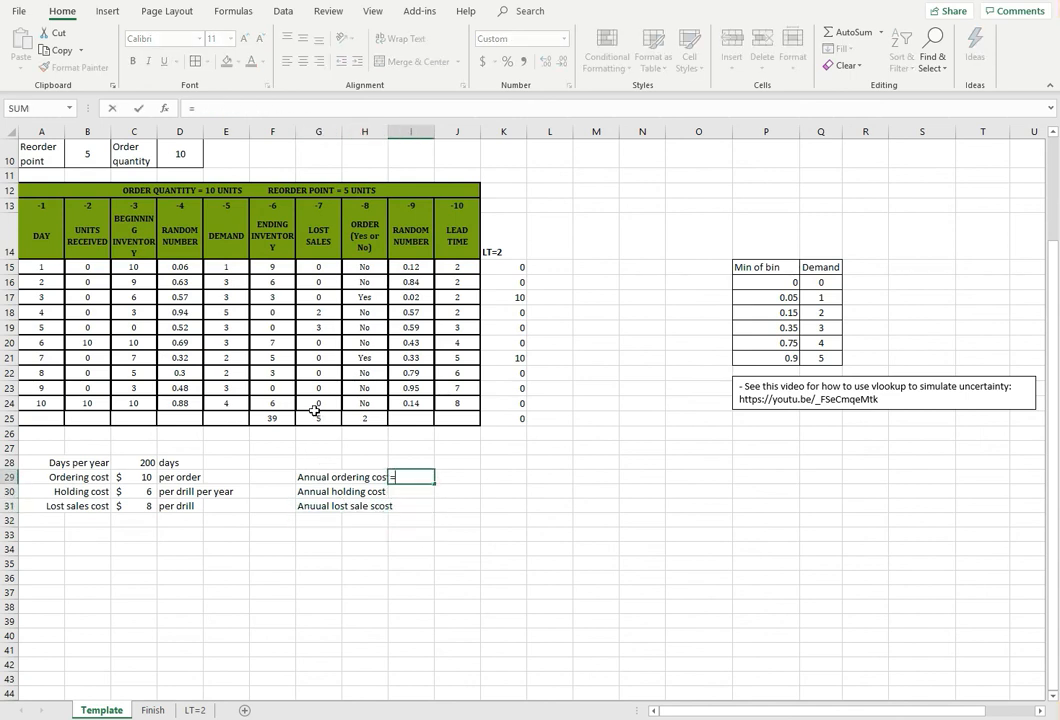
pyautogui.click(123, 476)
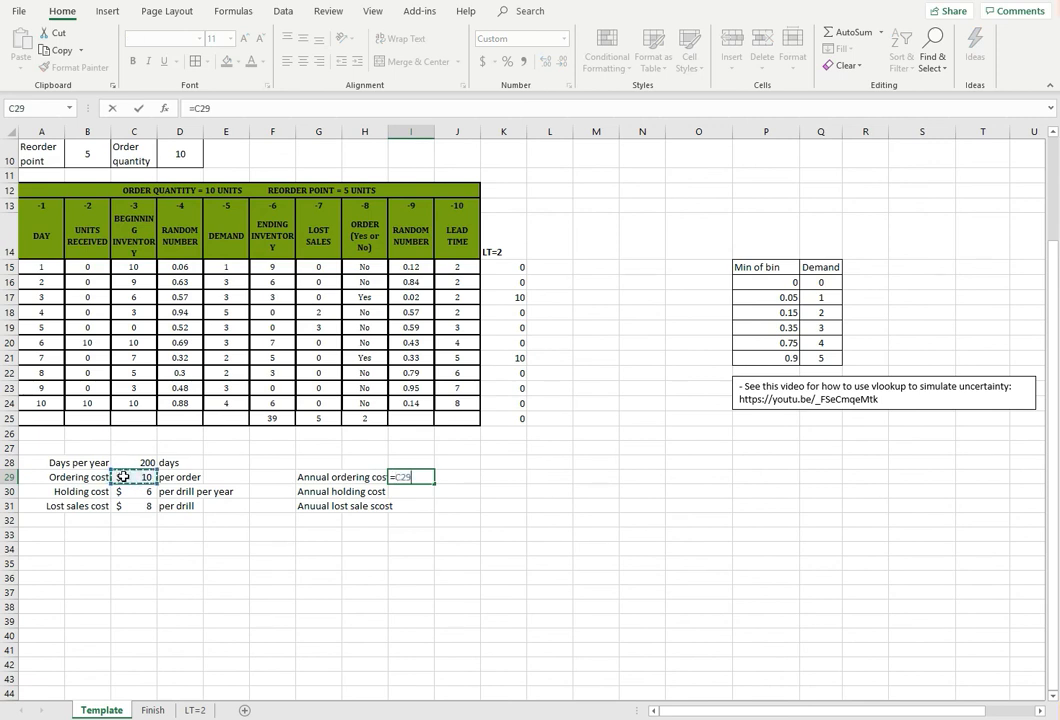
pyautogui.write('*')
pyautogui.click(360, 417)
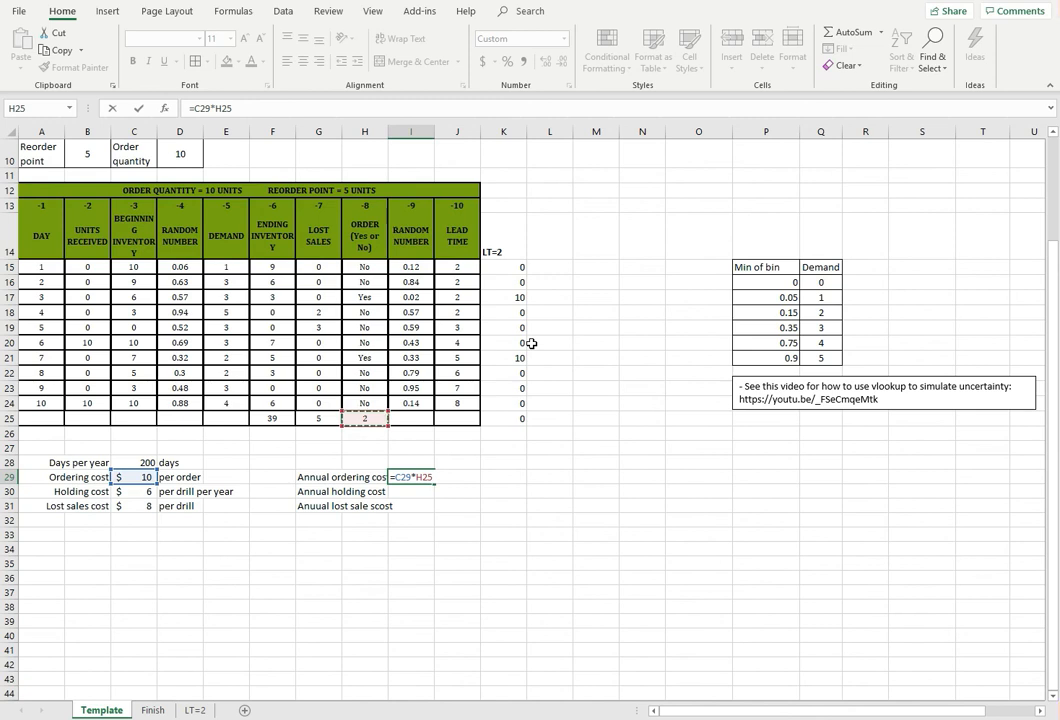
pyautogui.write('/10*200')
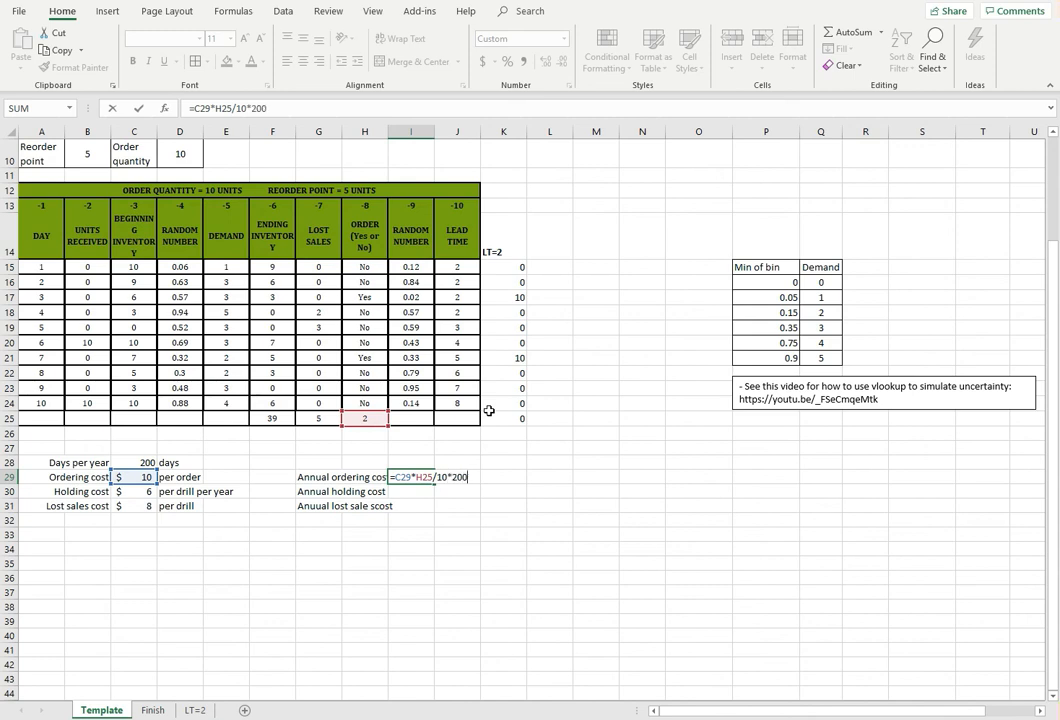
pyautogui.press('Return')
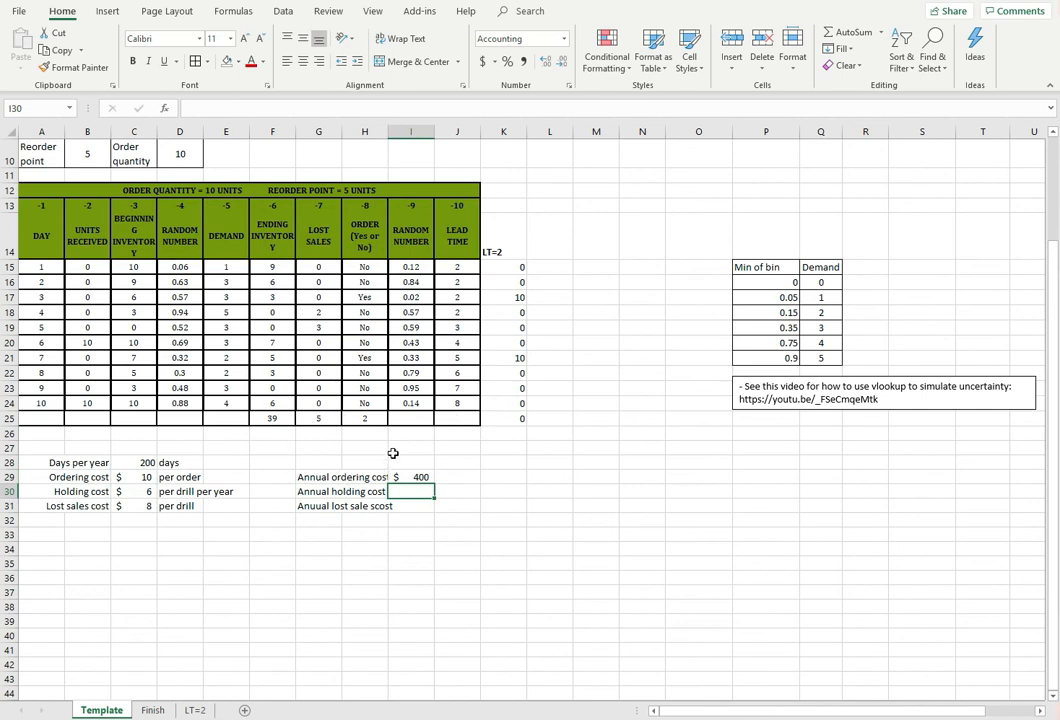
# Calculate the annual holding cost in I30 with =(C30/200)*(F25/10)*200
pyautogui.write('=')
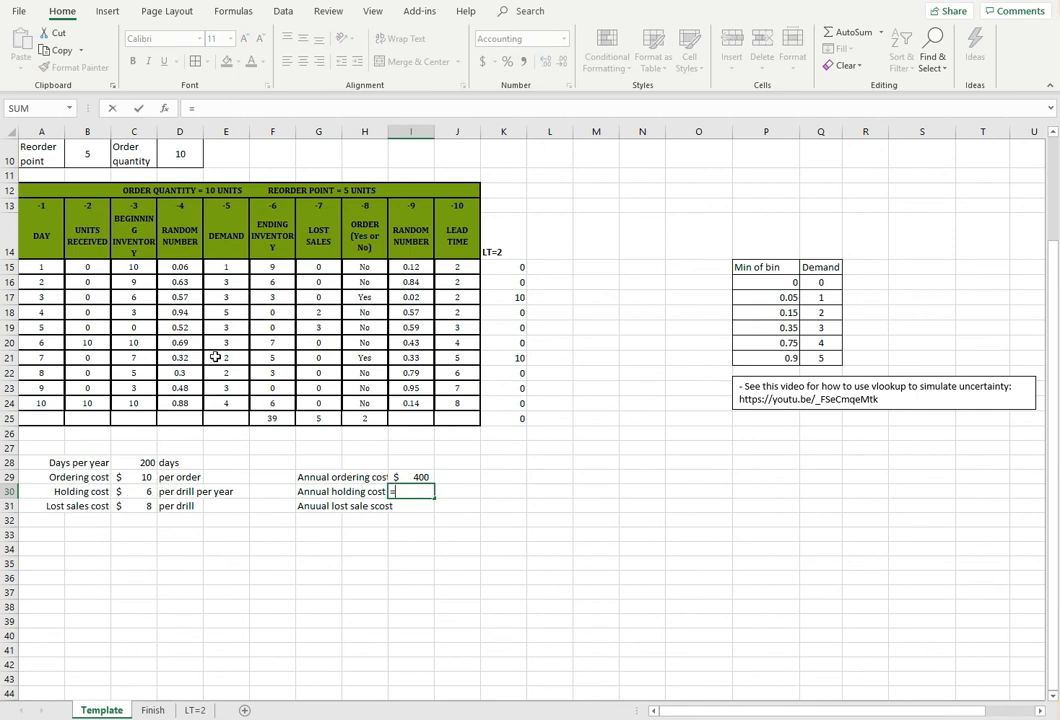
pyautogui.click(130, 493)
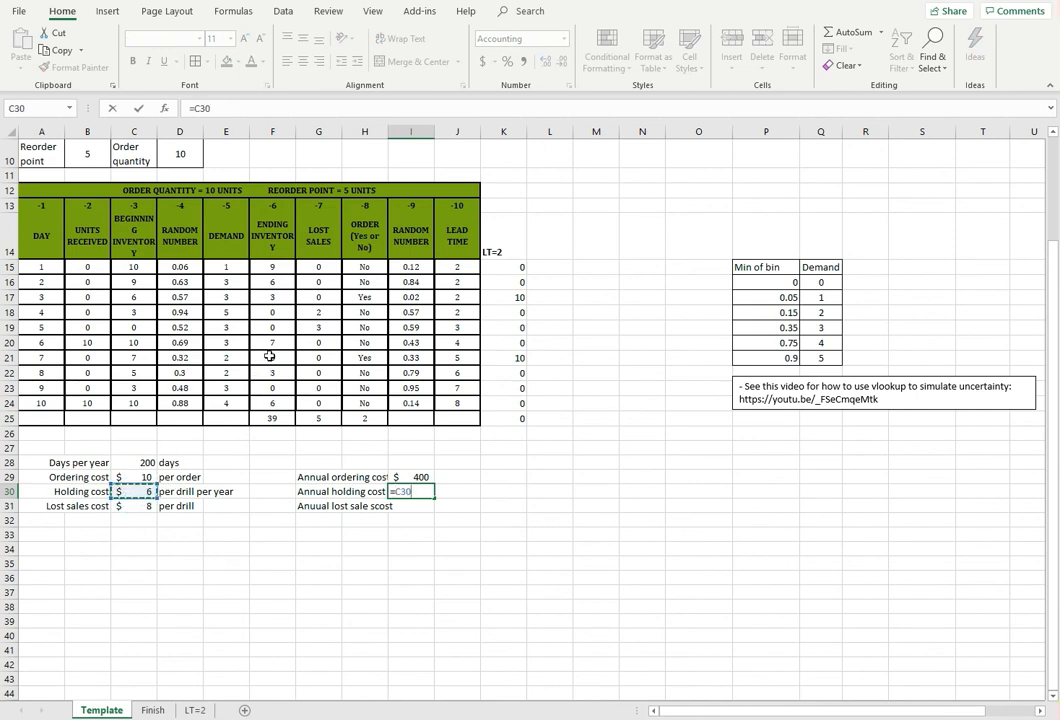
pyautogui.write('/200')
pyautogui.click(197, 109)
pyautogui.write('(')
pyautogui.click(252, 106)
pyautogui.write(')*')
pyautogui.click(272, 418)
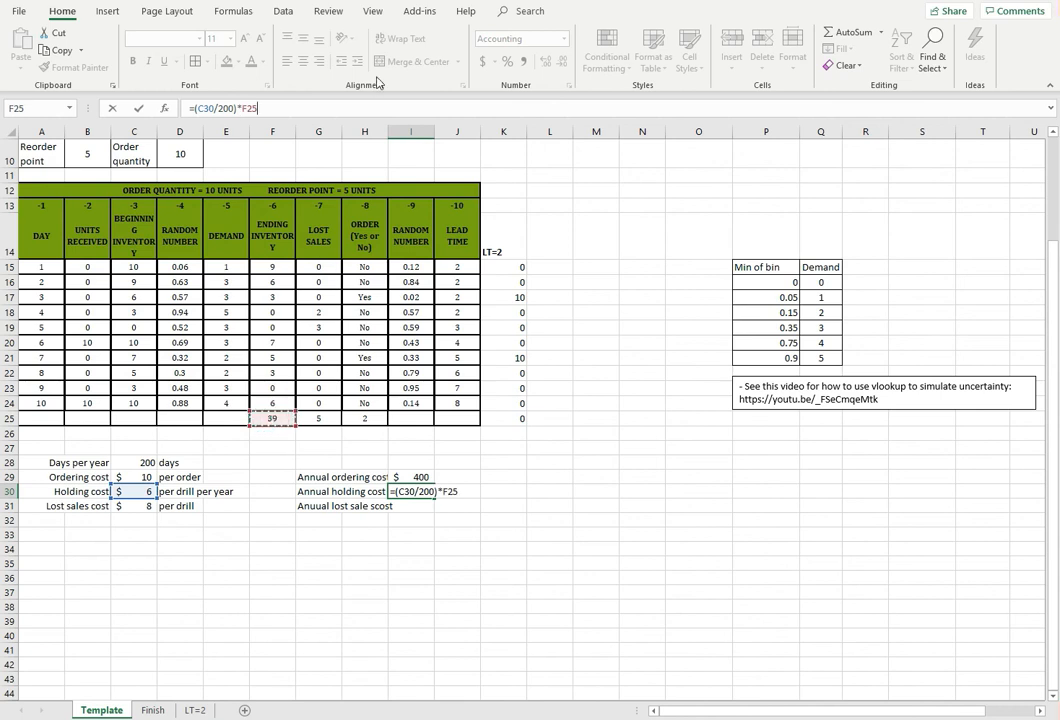
pyautogui.write('/')
pyautogui.write('(')
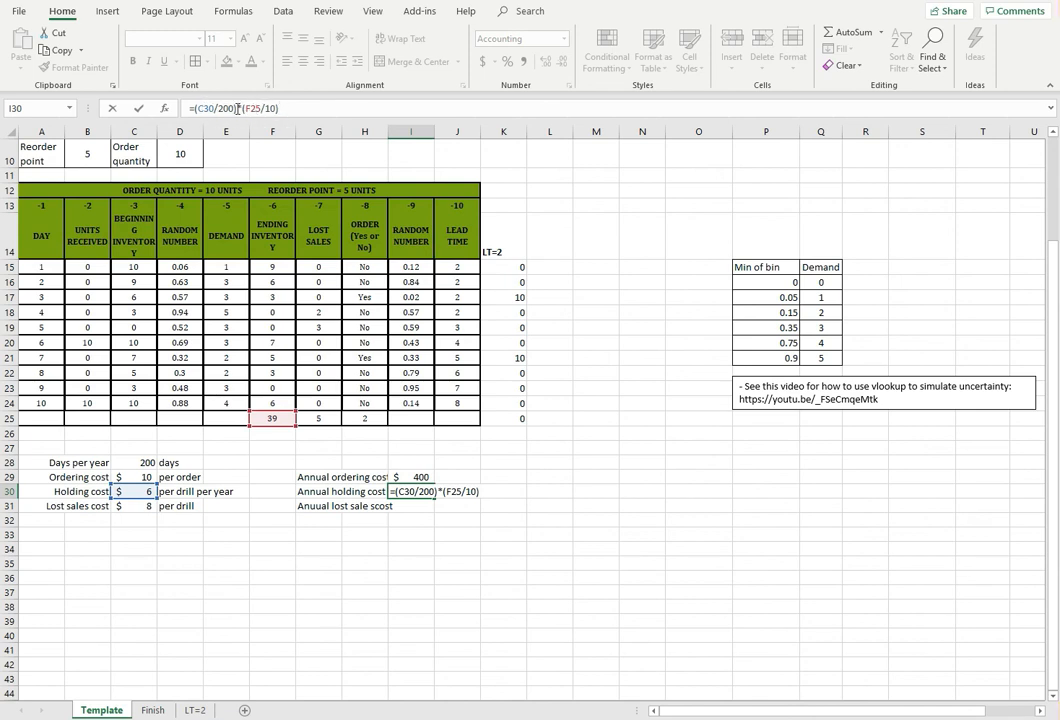
pyautogui.moveTo(292, 111); pyautogui.dragTo(196, 108)
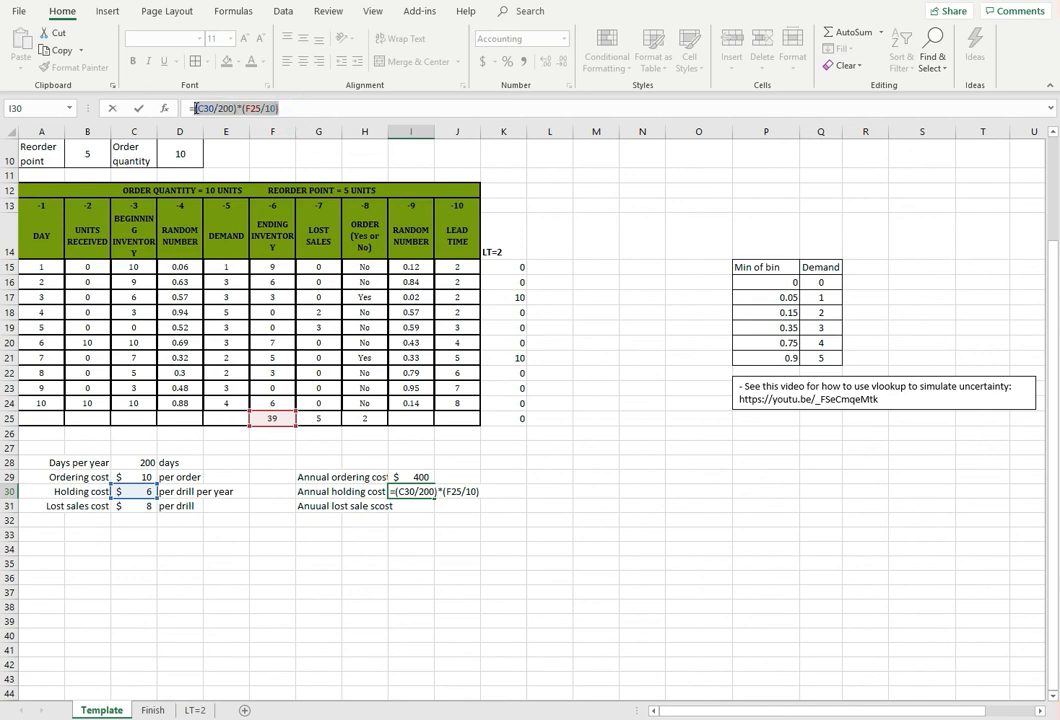
pyautogui.click(301, 104)
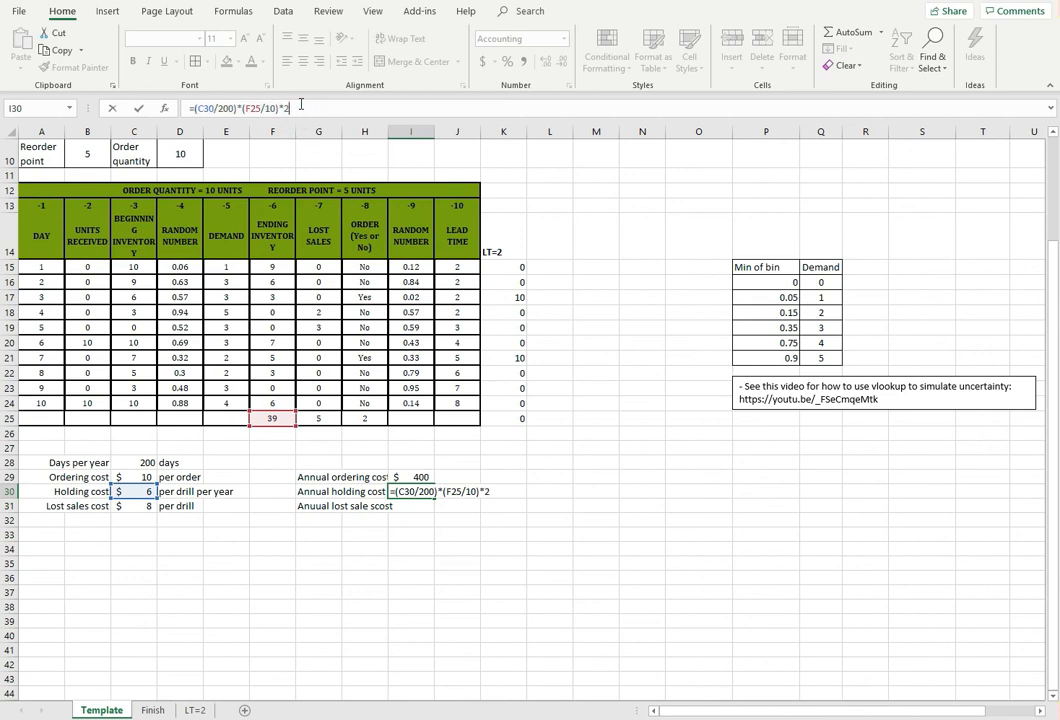
pyautogui.press('Return')
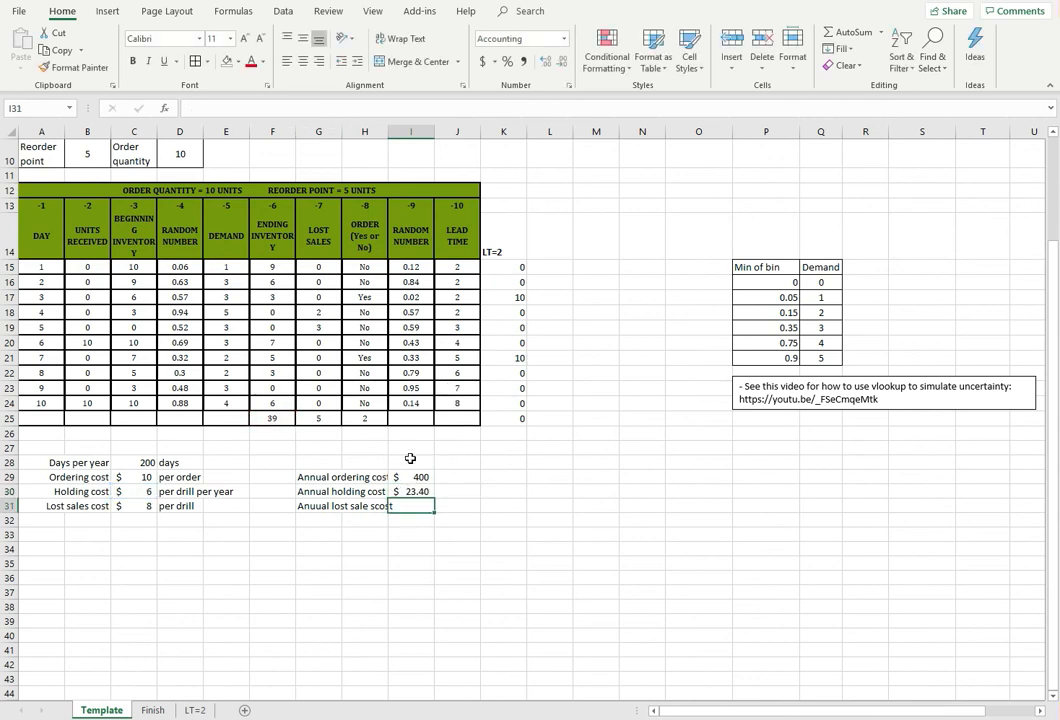
# Calculate the annual lost sales cost in I31 with =C31*G25/10*200
pyautogui.write('=')
pyautogui.click(138, 508)
pyautogui.write('*')
pyautogui.click(315, 421)
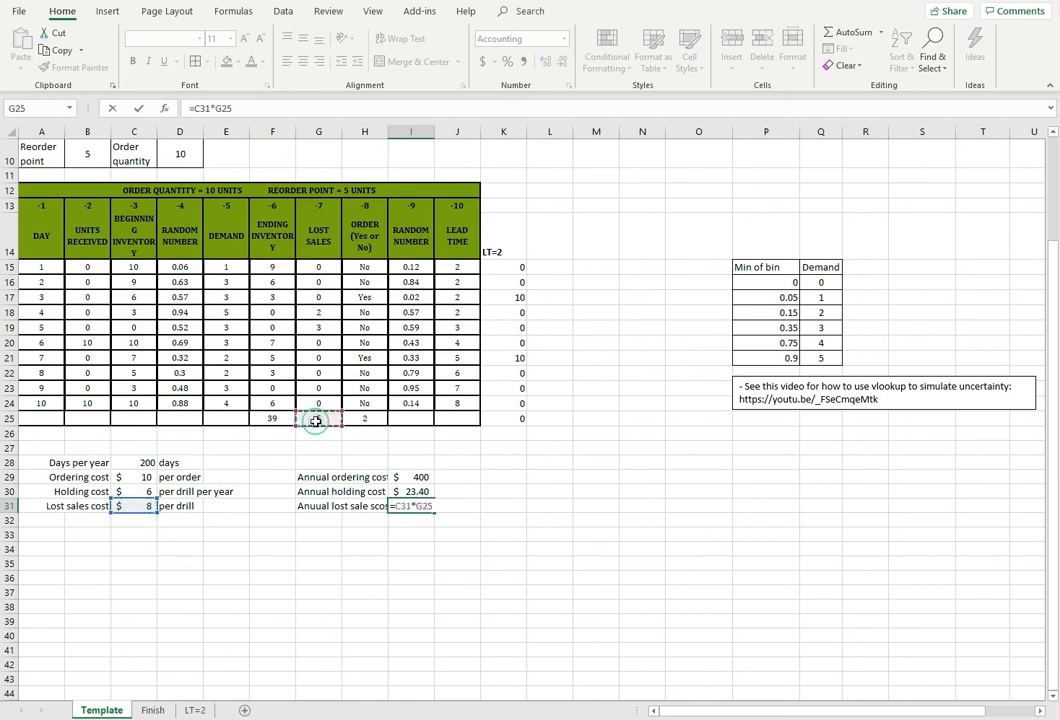
pyautogui.write('/10')
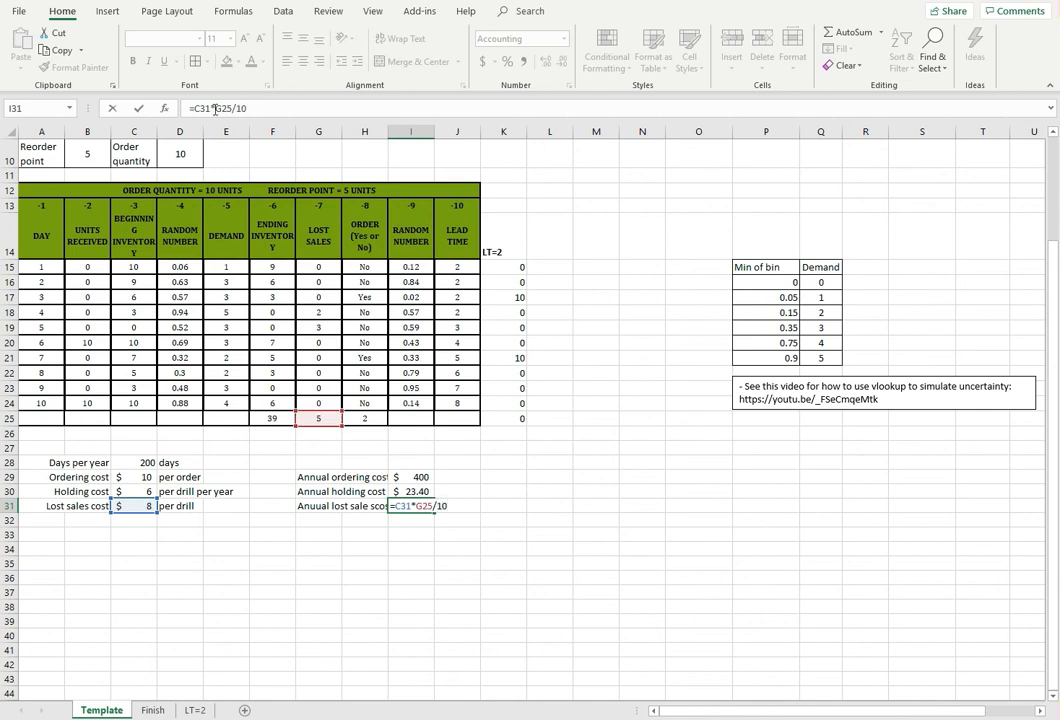
pyautogui.moveTo(193, 108); pyautogui.dragTo(279, 106)
pyautogui.click(257, 105)
pyautogui.press('Return')
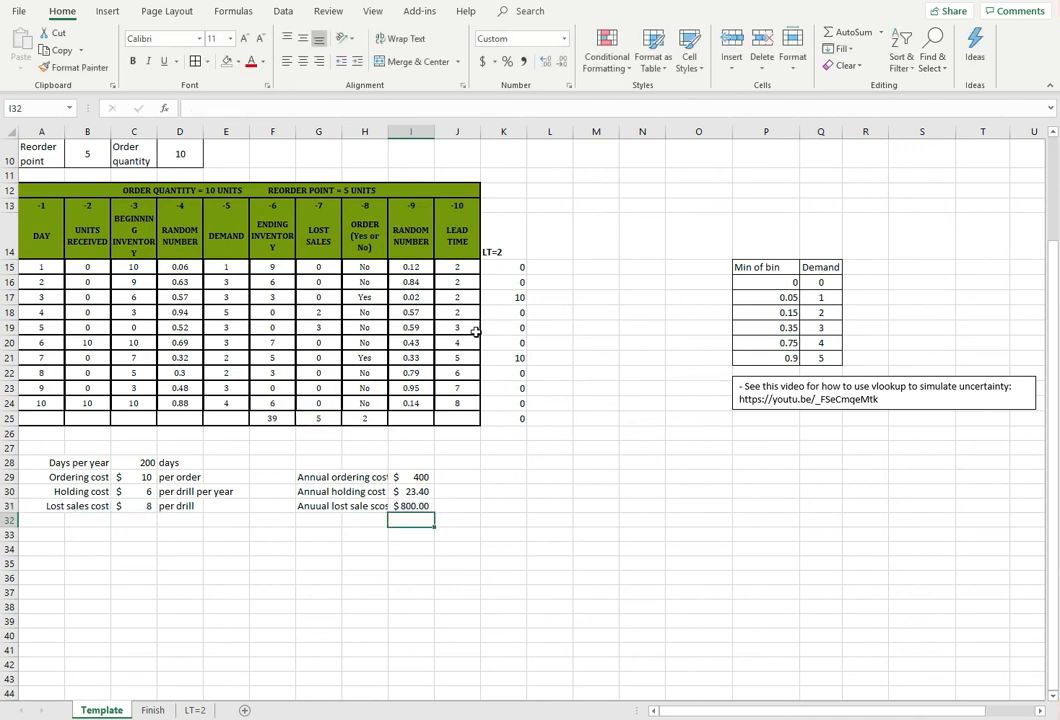
# Enter the label "Total annual cost" in G32, below the three annual cost labels
pyautogui.click(356, 518)
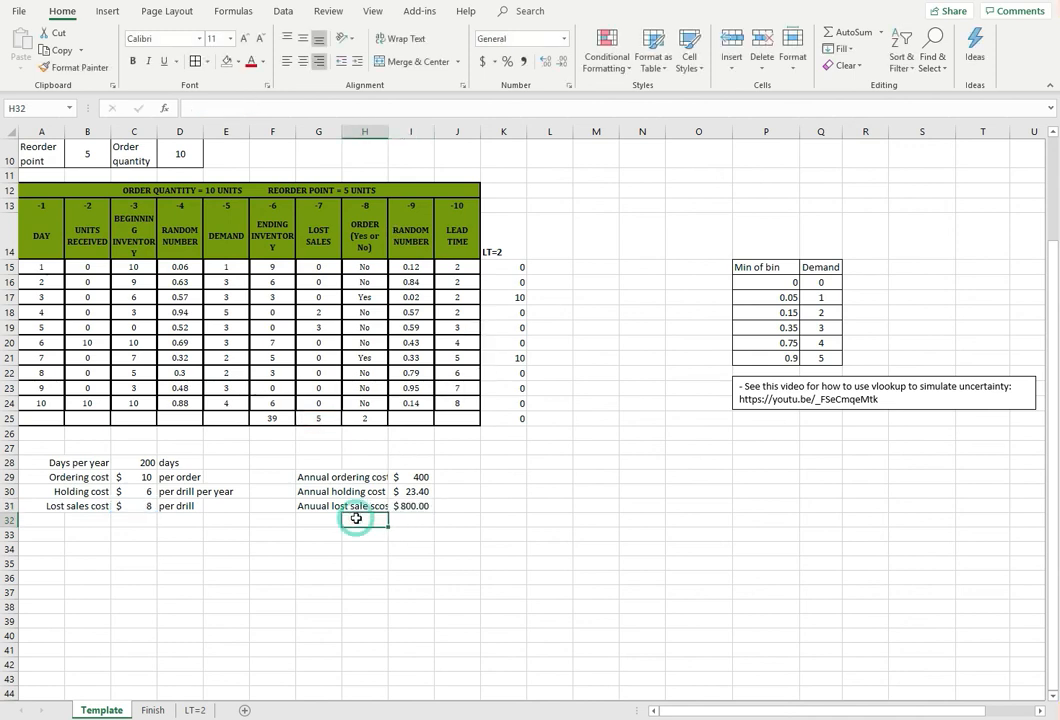
pyautogui.press('Left')
pyautogui.write('Tt')
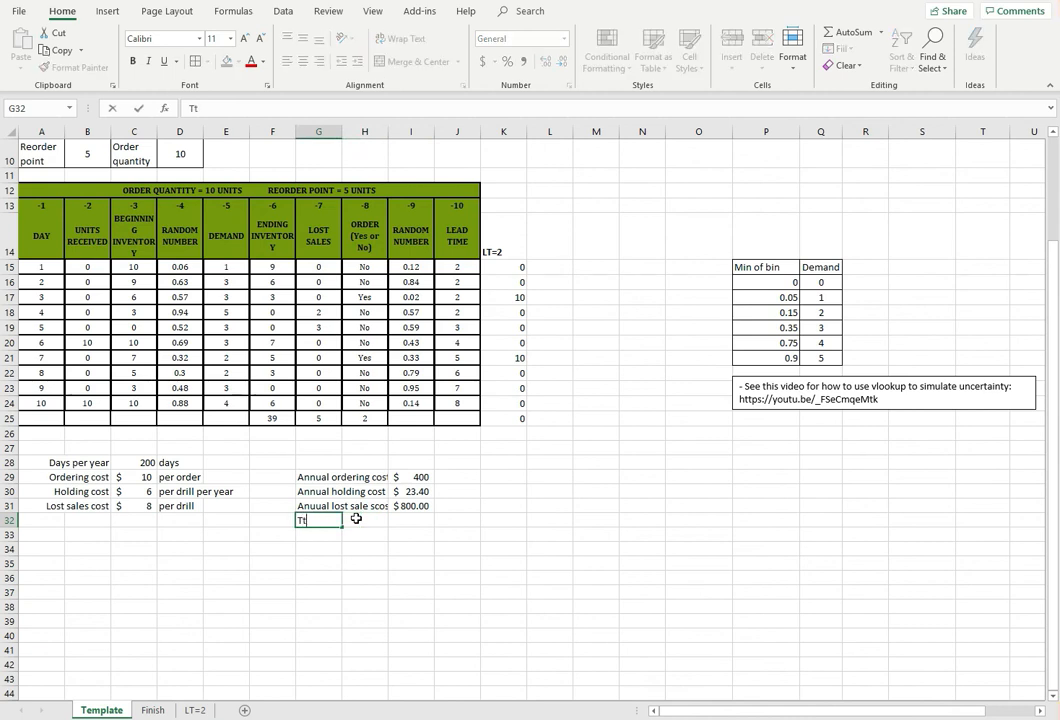
pyautogui.write('otal annual cos')
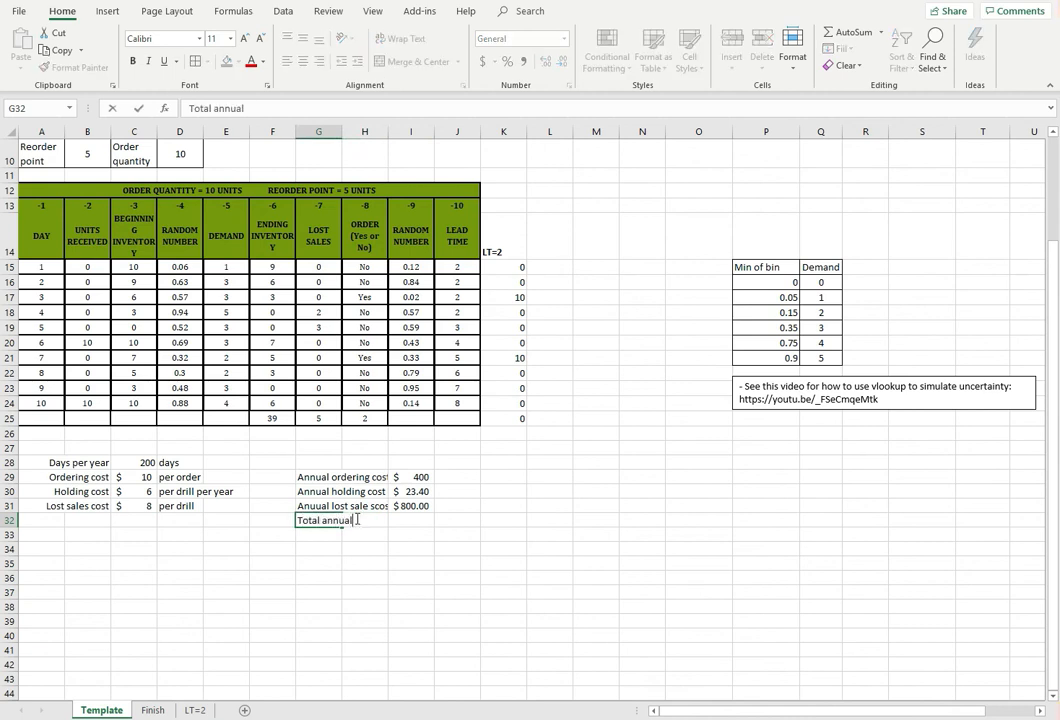
pyautogui.press('Tab')
pyautogui.press('Tab')
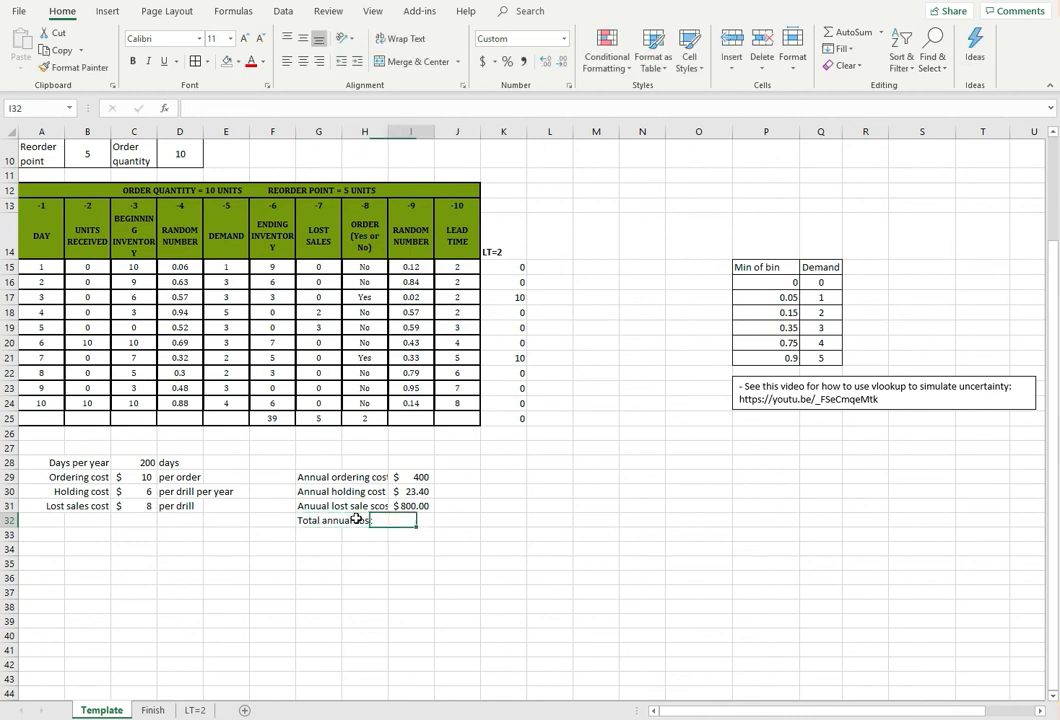
# Add up the three annual costs in I32 with =SUM(I29:I31)
pyautogui.write('=sum(')
pyautogui.press('Up')
pyautogui.press('Up')
pyautogui.hotkey('shift', 'Down')
pyautogui.hotkey('shift', 'Up')
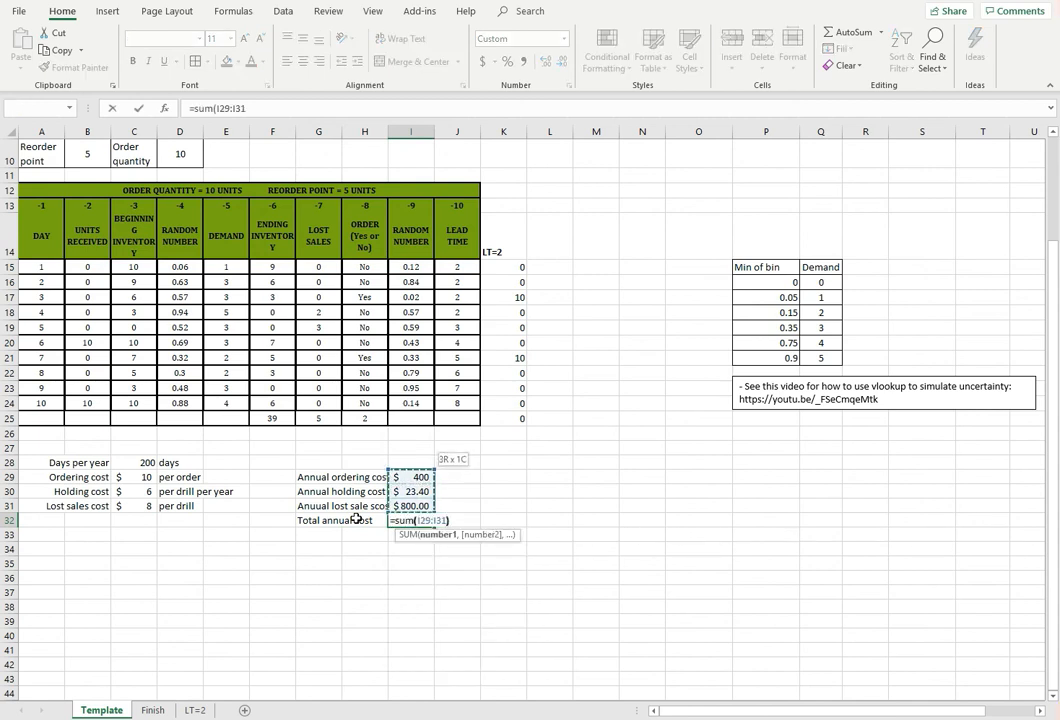
pyautogui.write(')')
pyautogui.press('Return')
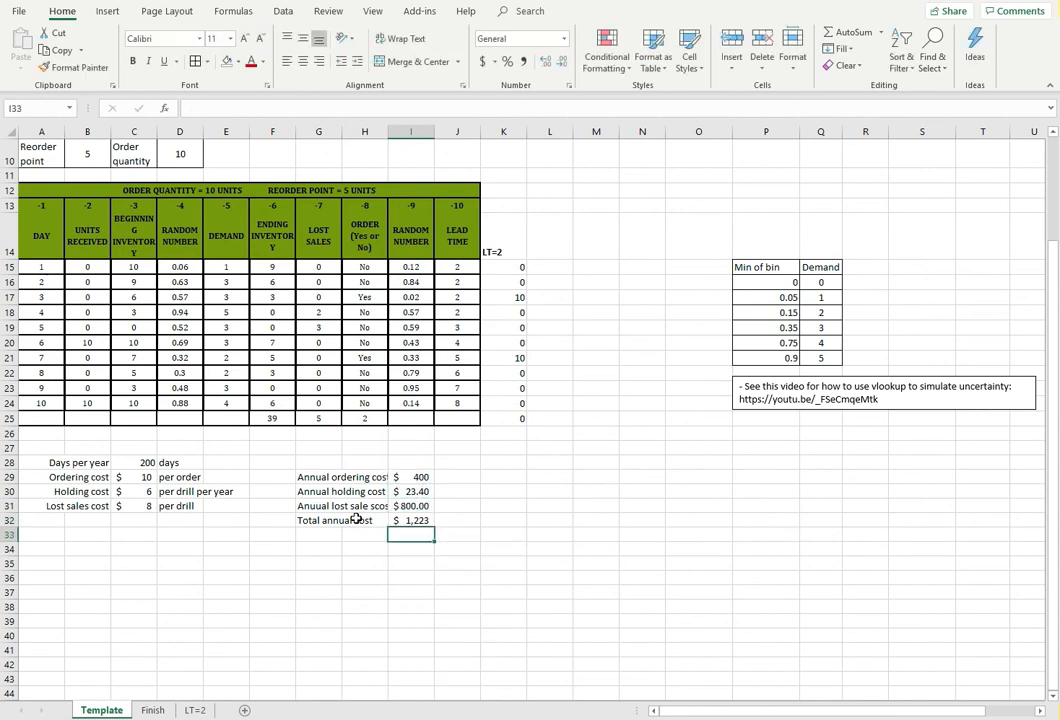
# Compare the simulation's lead time column J15:J24 with the lead time probability table in E3:G5
pyautogui.click(414, 556)
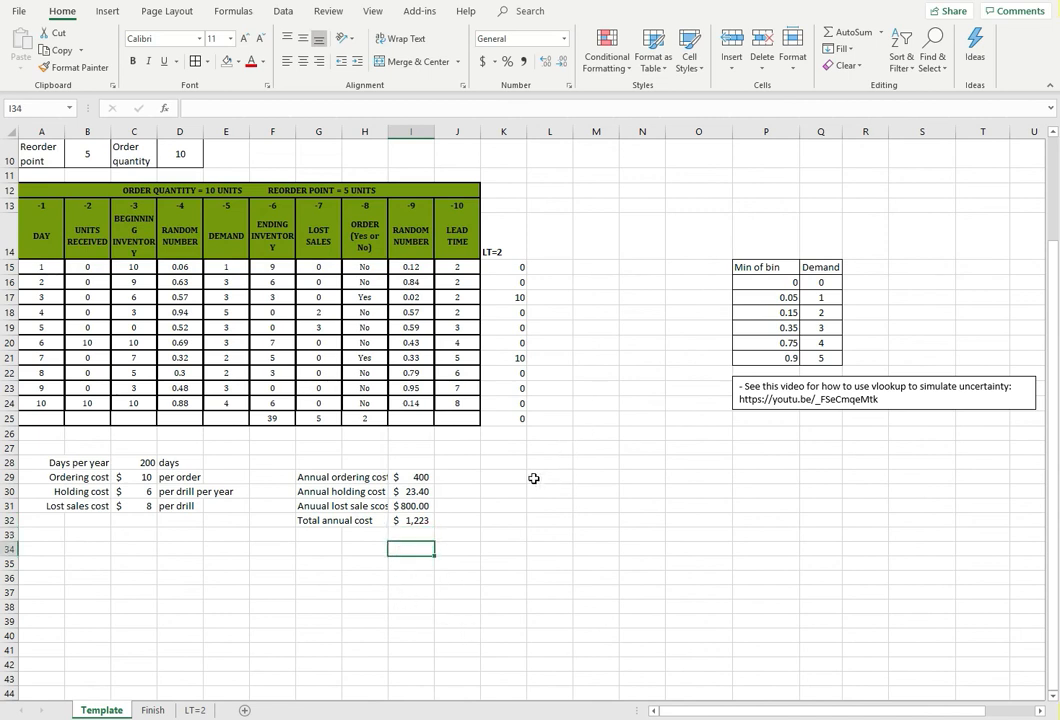
pyautogui.moveTo(472, 267); pyautogui.dragTo(478, 404)
pyautogui.scroll(3, 535, 466)
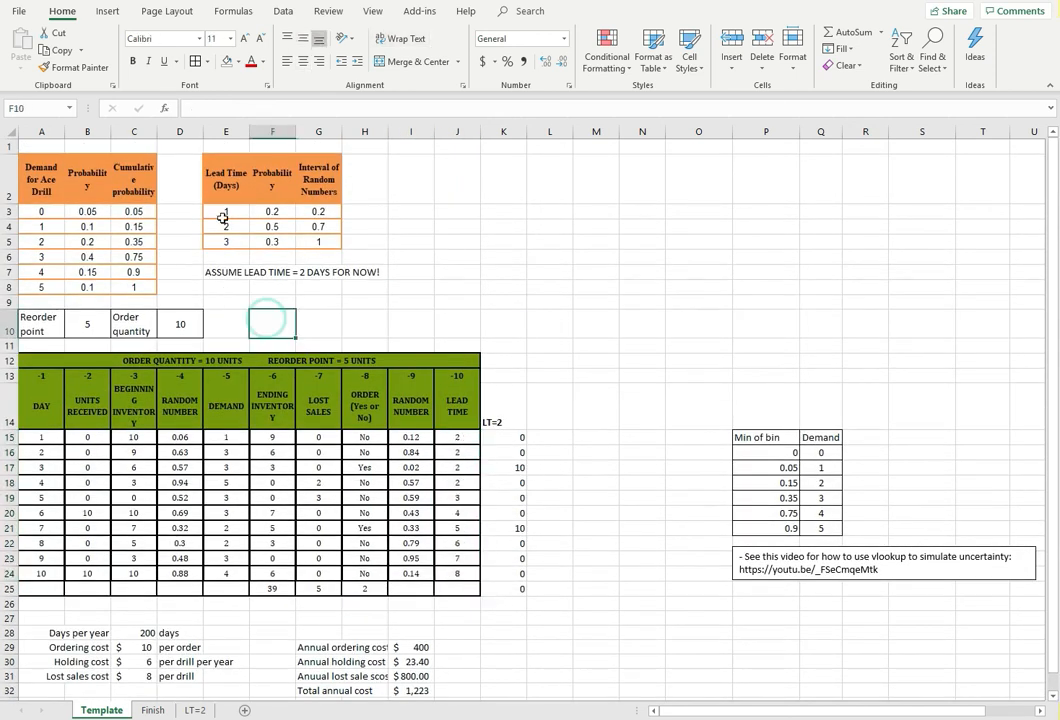
pyautogui.moveTo(226, 212); pyautogui.dragTo(315, 241)
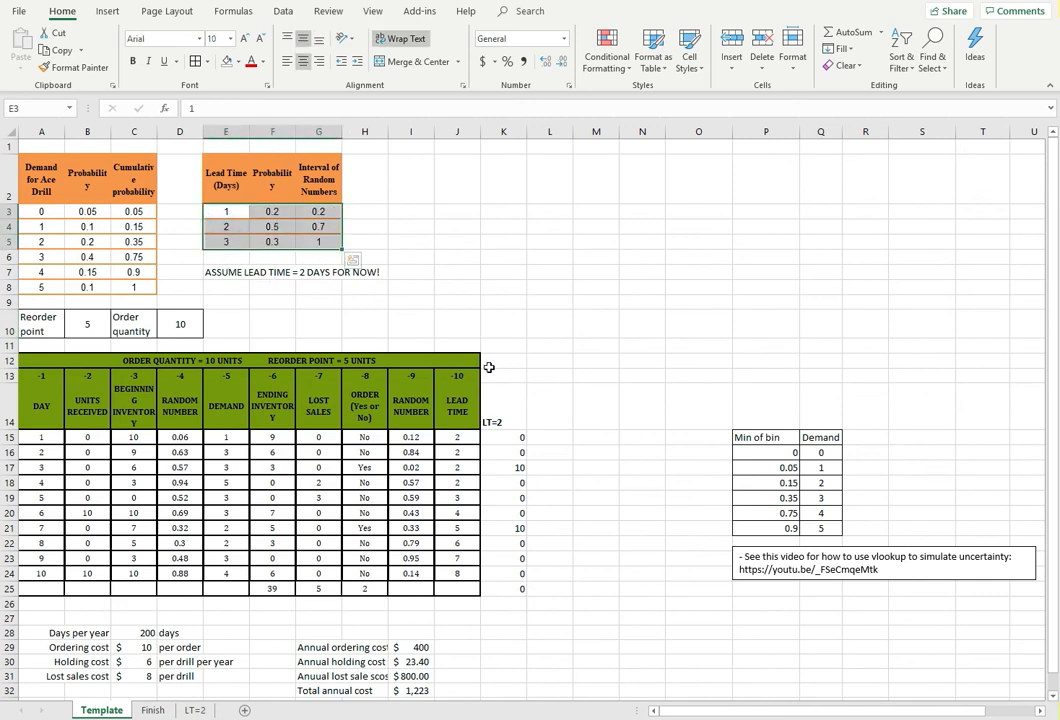
pyautogui.scroll(-1, 487, 370)
pyautogui.scroll(1, 487, 372)
pyautogui.moveTo(254, 245); pyautogui.dragTo(322, 232)
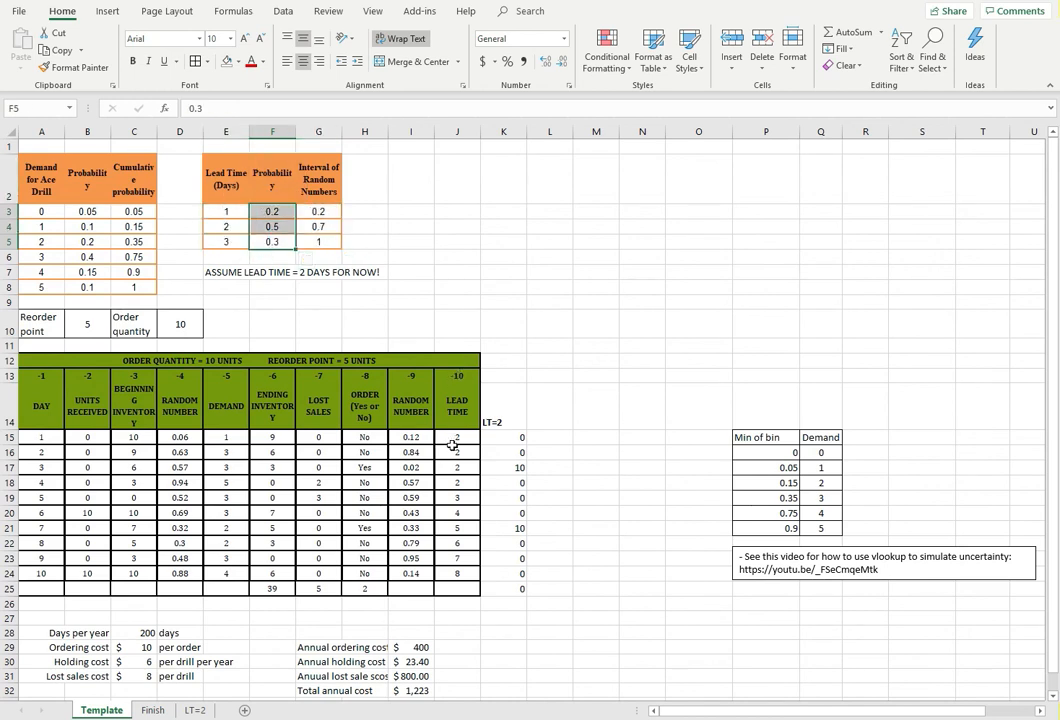